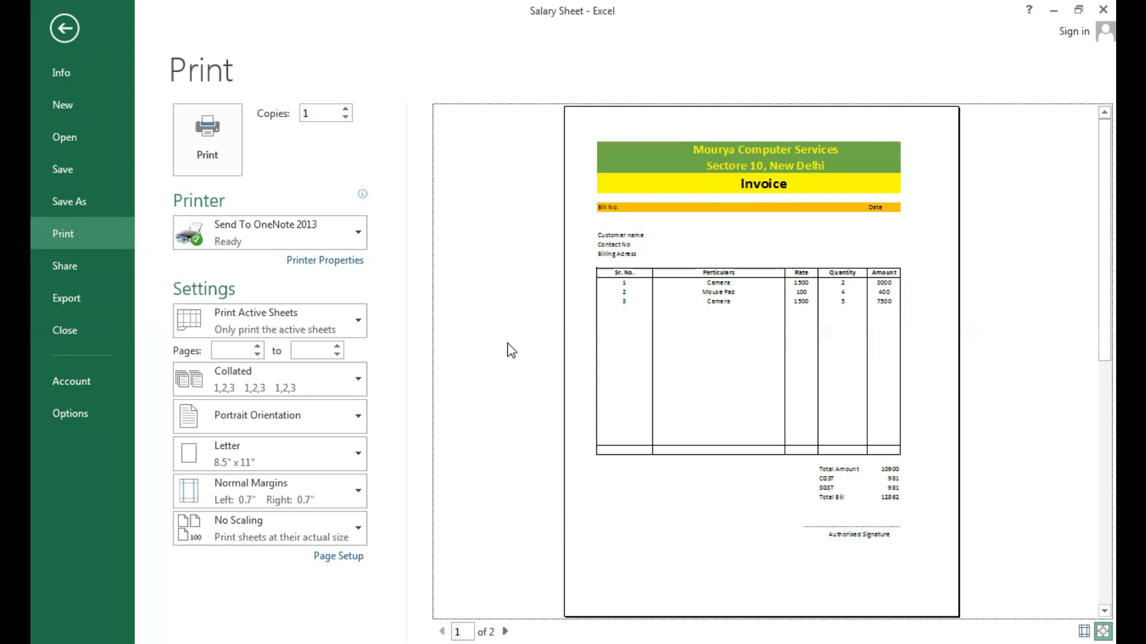
Close the print preview and review the finished invoice layout on Sheet2, from the header down to the totals.
key("Escape")
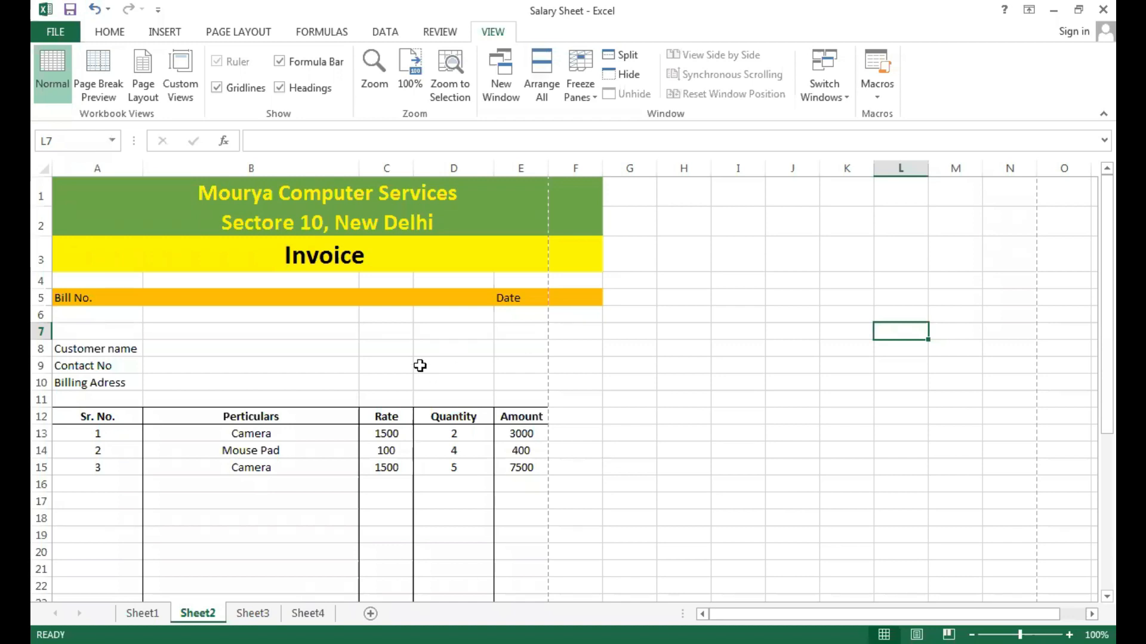
left_click_drag(251, 197, 309, 435)
left_click(273, 508)
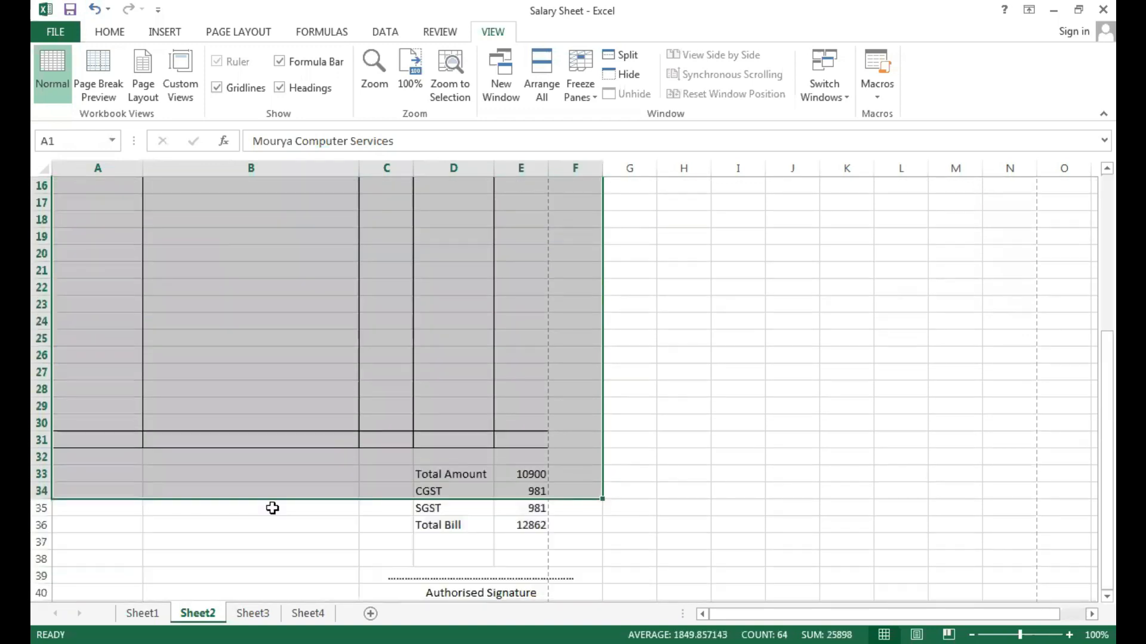
Open the empty Sheet4 worksheet for building a new invoice.
left_click(308, 614)
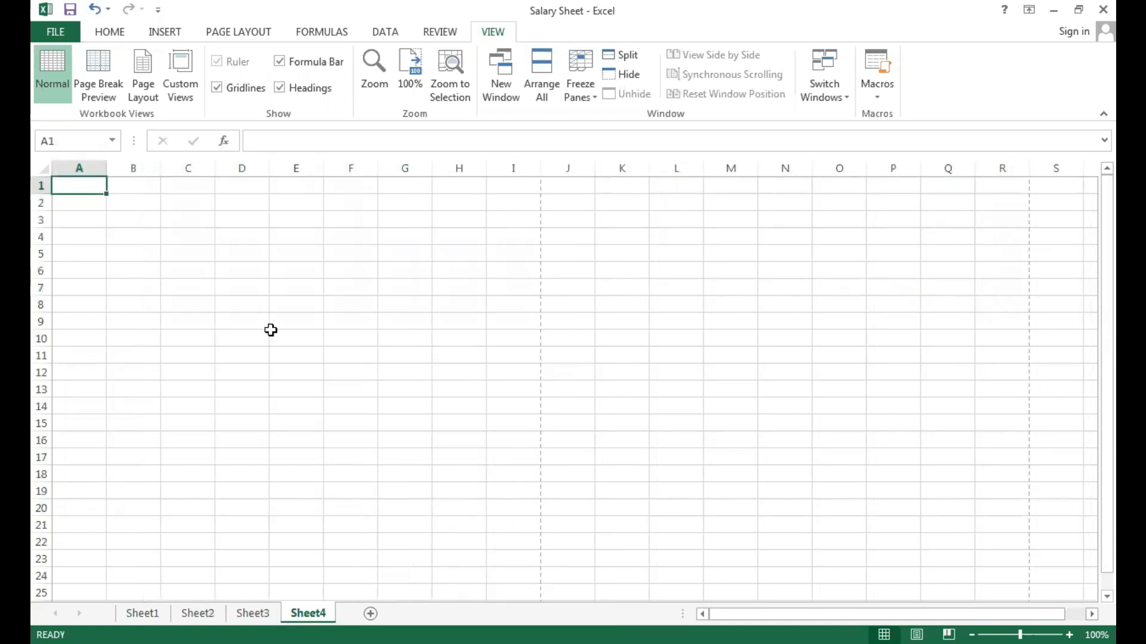
left_click(272, 285)
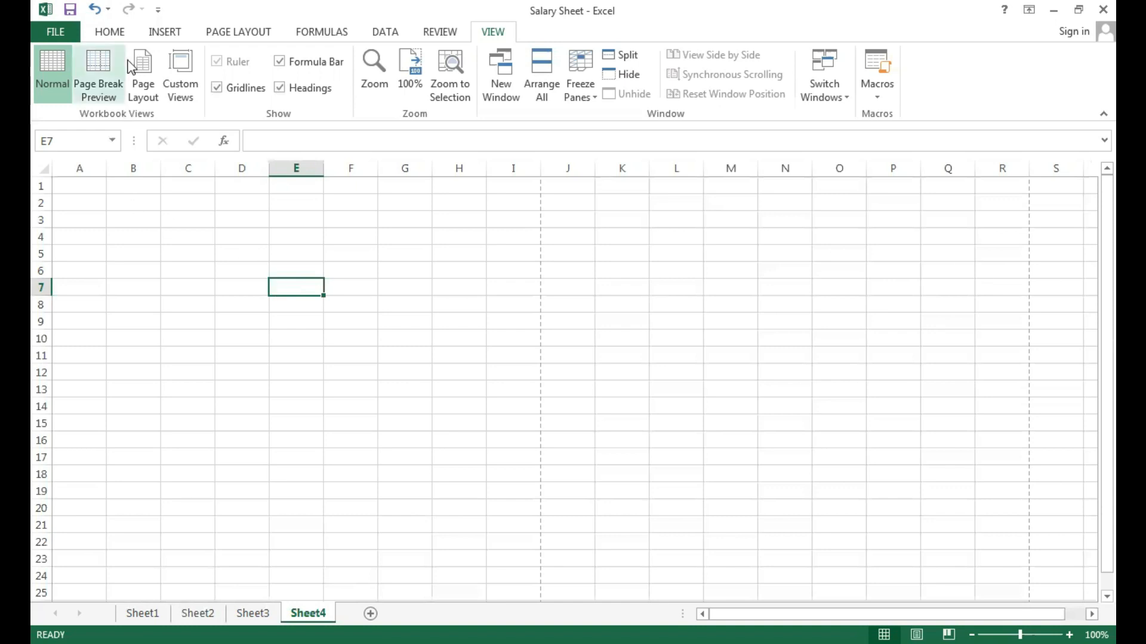
left_click(112, 35)
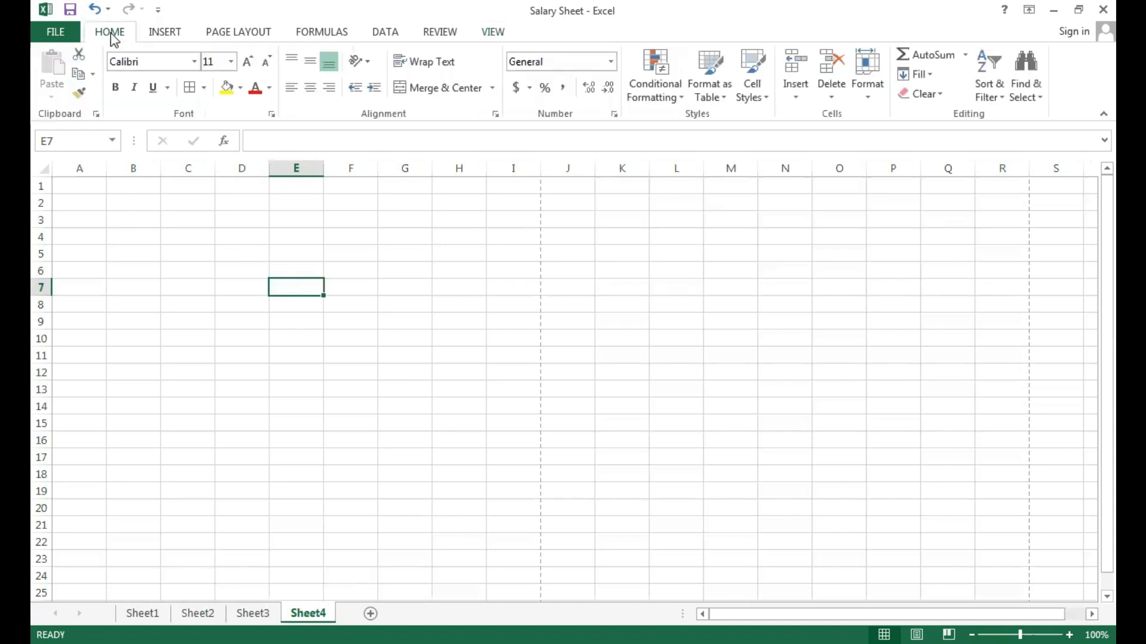
left_click(497, 34)
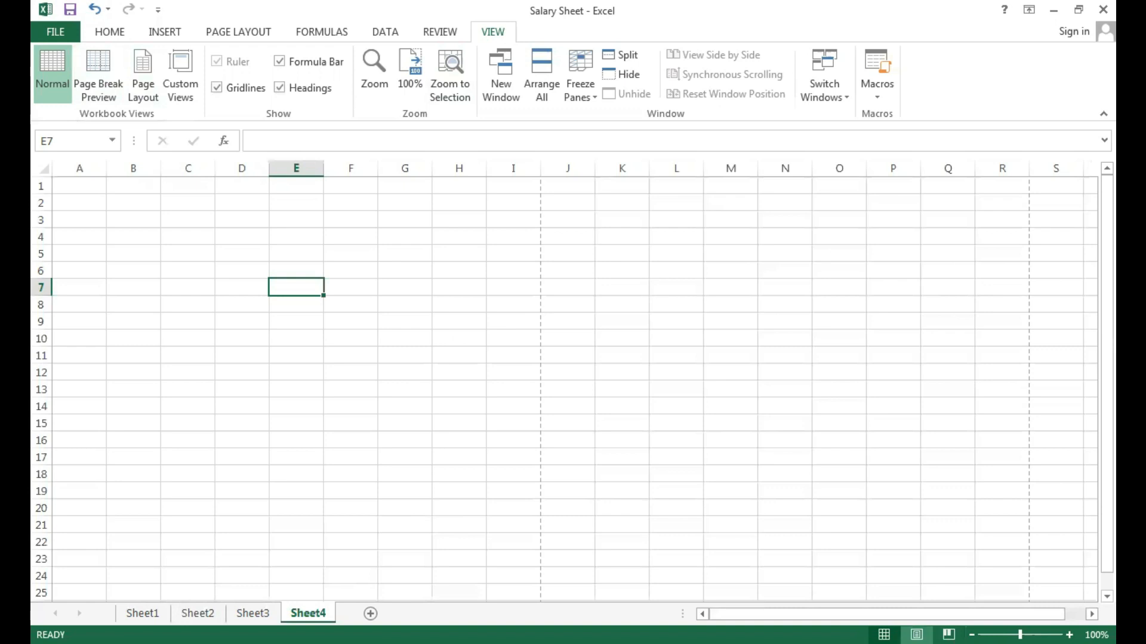
Examine Sheet4's page boundaries in Page Layout view, including zoomed out to 10%, and return to Normal view.
left_click(916, 635)
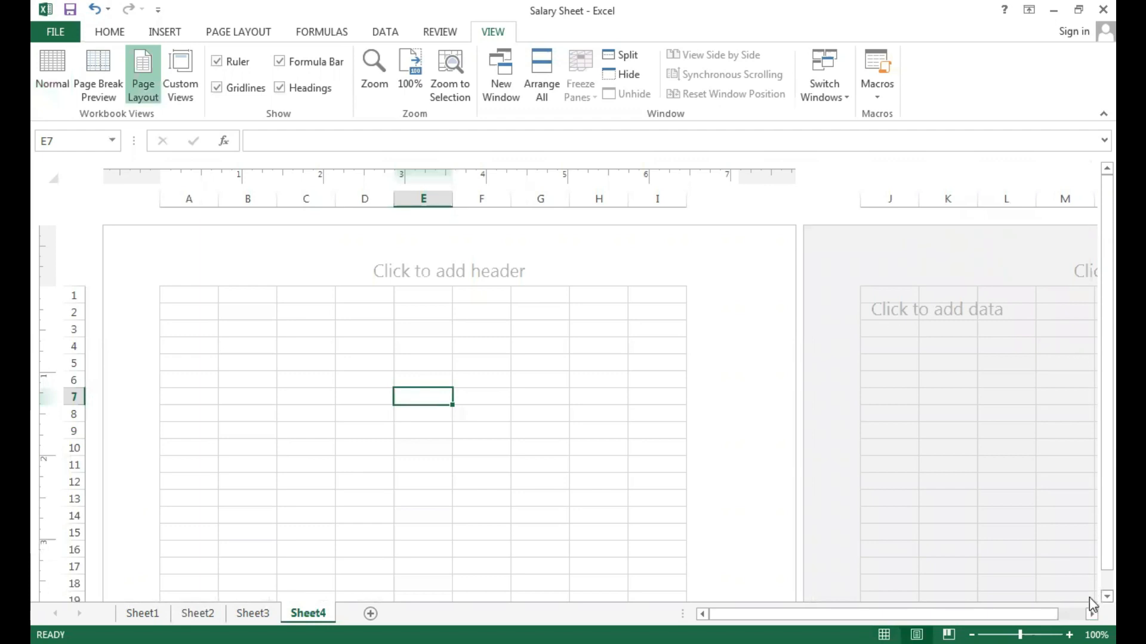
scroll(1090, 597, "down", 3)
scroll(1090, 601, "down", 4)
scroll(1089, 596, "down", 3)
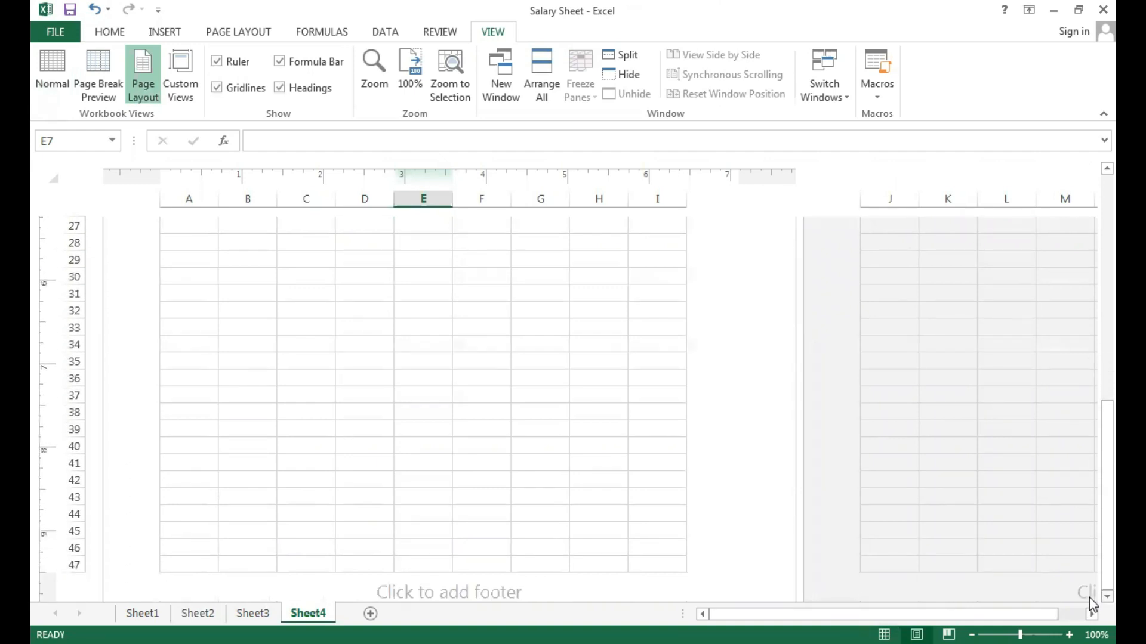
scroll(1090, 597, "down", 2)
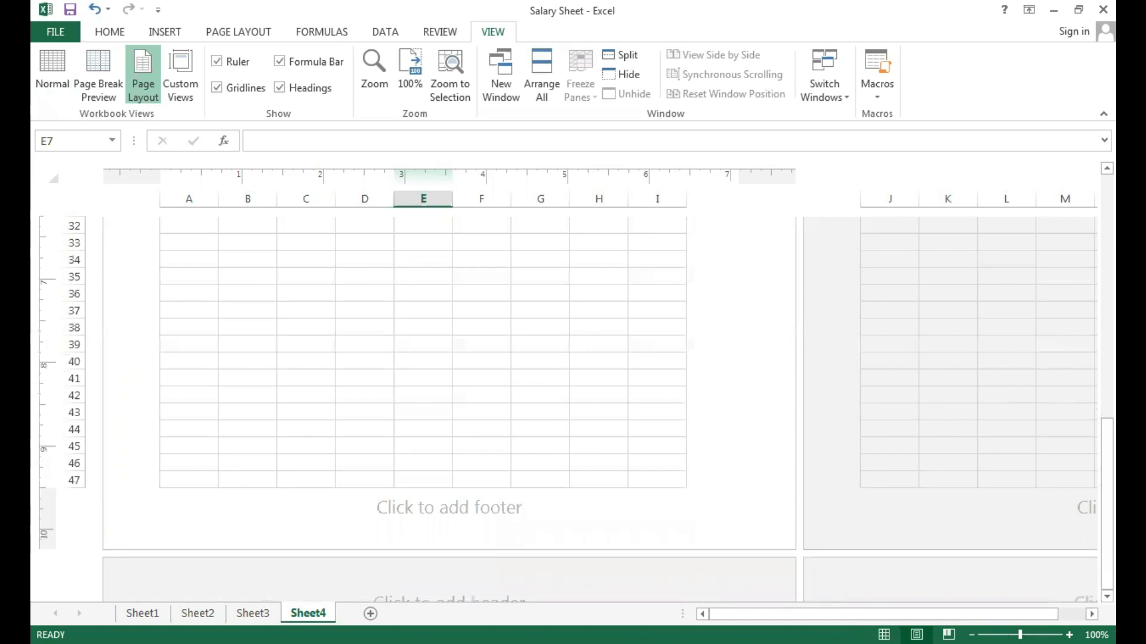
scroll(563, 394, "down", 4)
scroll(564, 394, "down", 4)
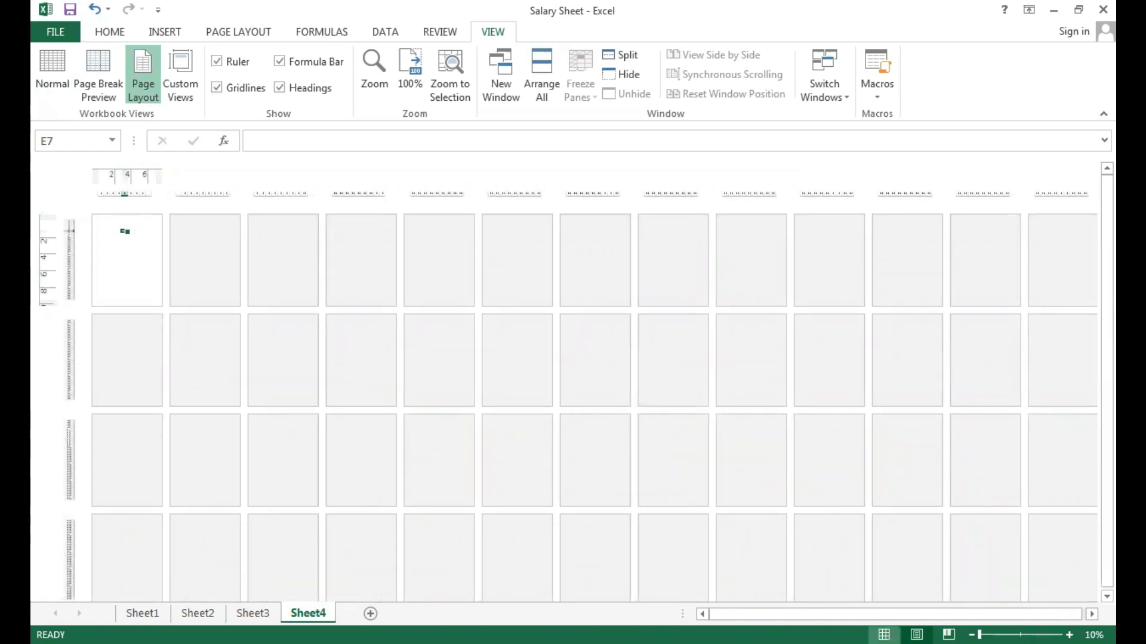
left_click(884, 634)
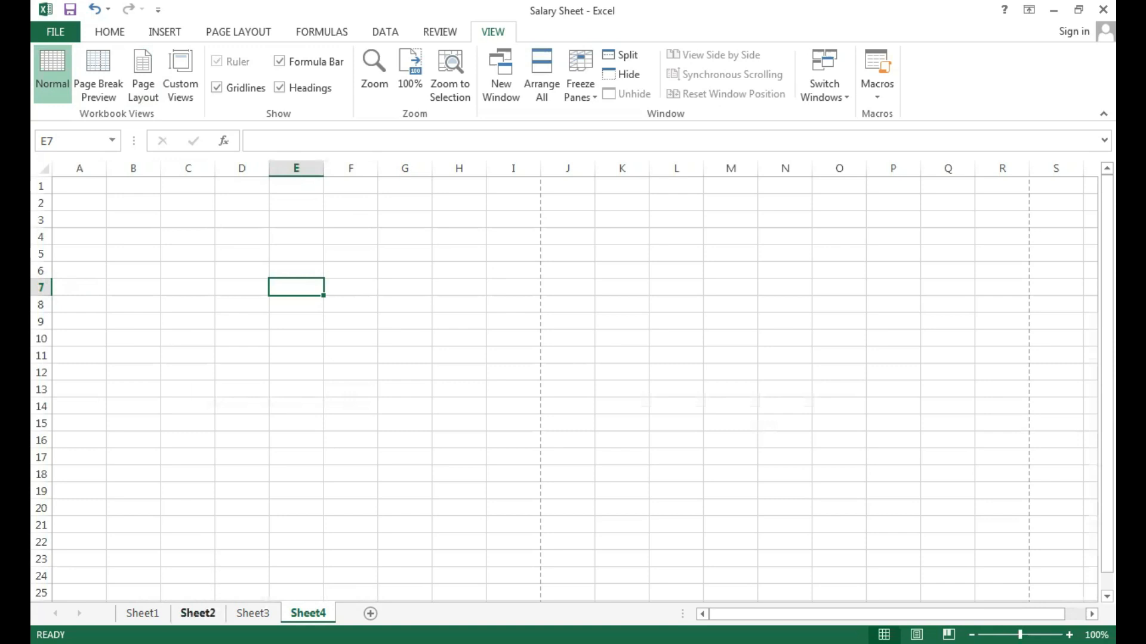
Review the sample invoice's header section on Sheet2 and return to Sheet4.
left_click(206, 614)
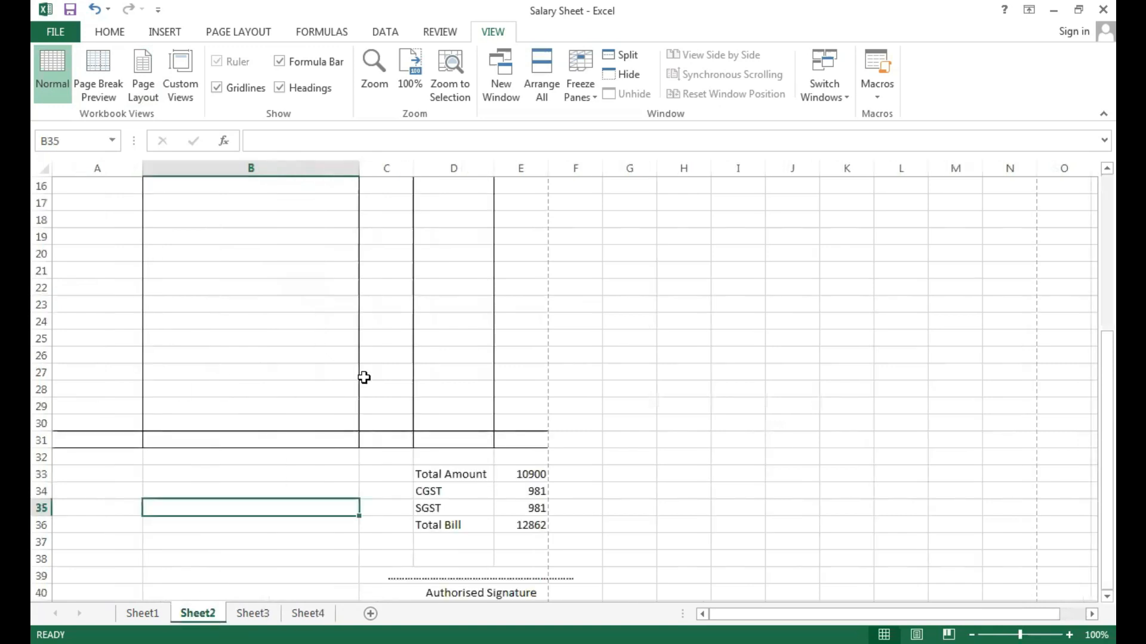
left_click_drag(1089, 409, 1089, 239)
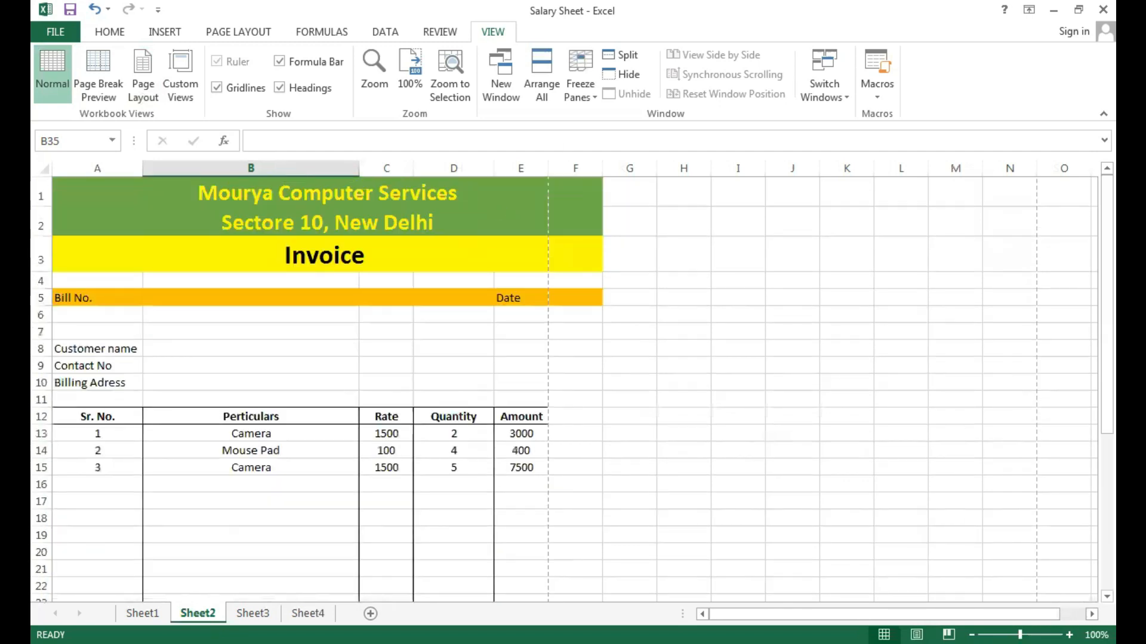
left_click(309, 616)
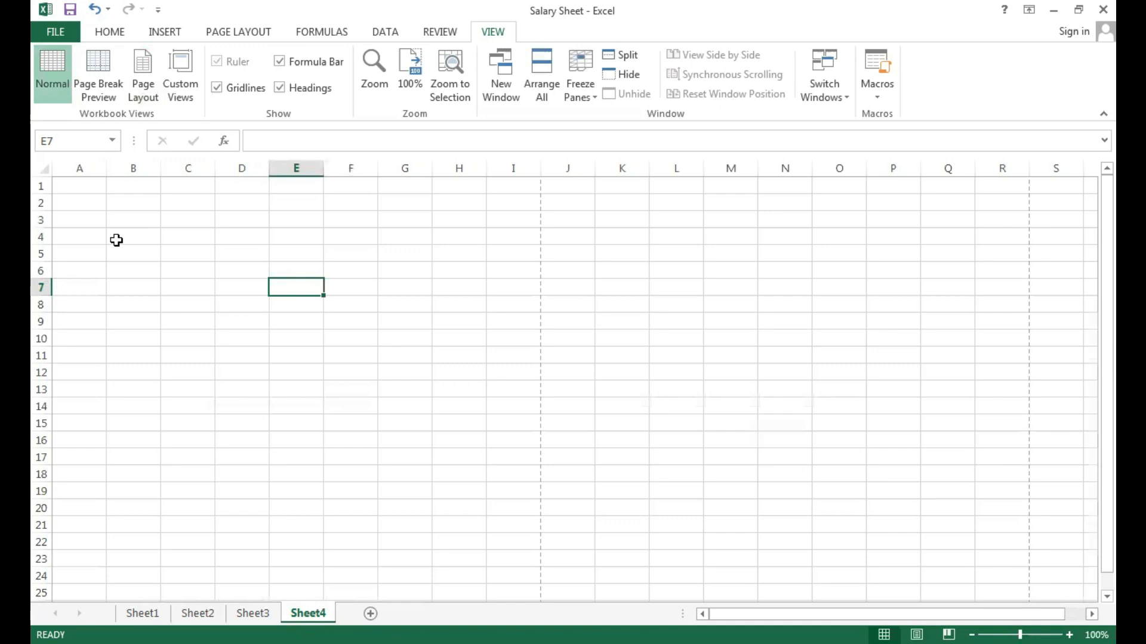
Enter the company title "Mourya Compuetr Services" in cell A1 of Sheet4.
left_click(82, 191)
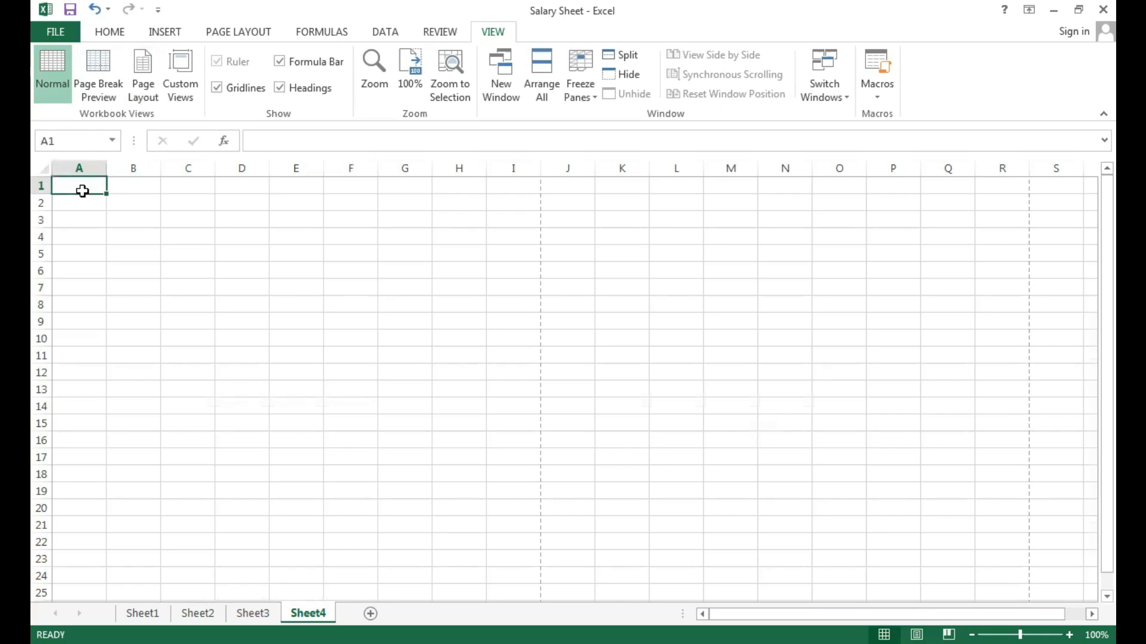
type("Mourya")
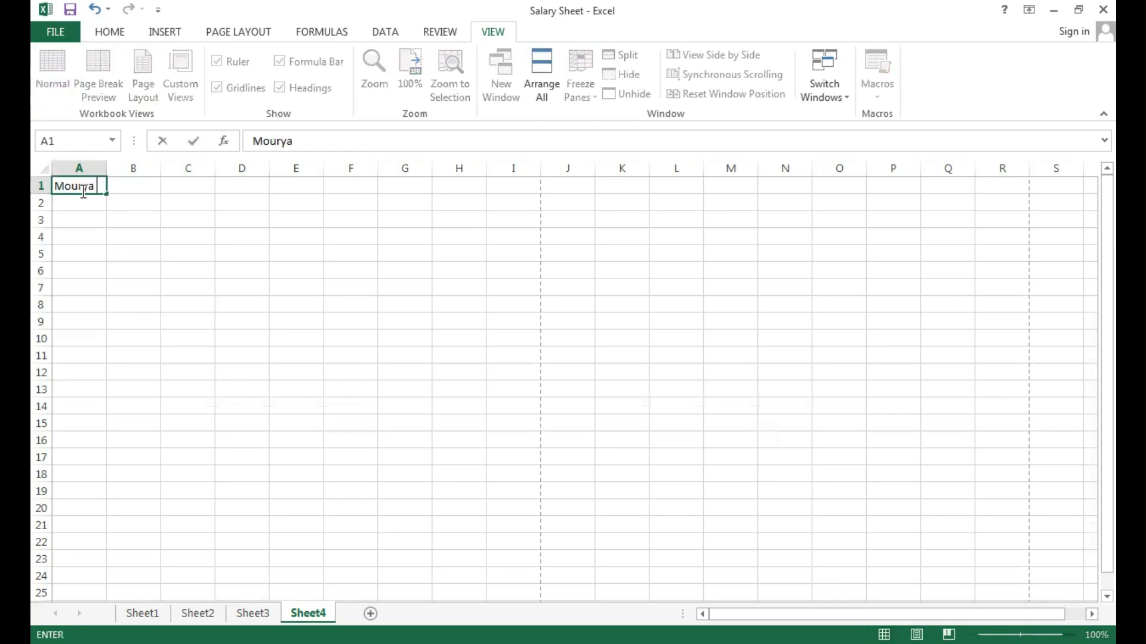
type(" Compuetr Services")
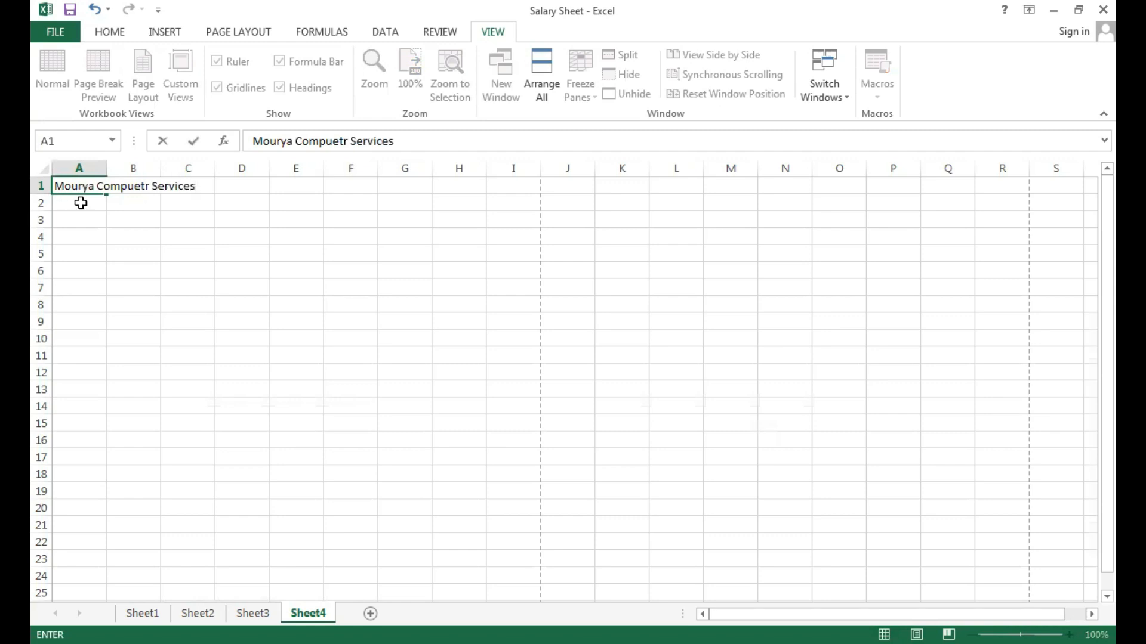
Enter the company's address line in cell A2, below the company title.
left_click(80, 206)
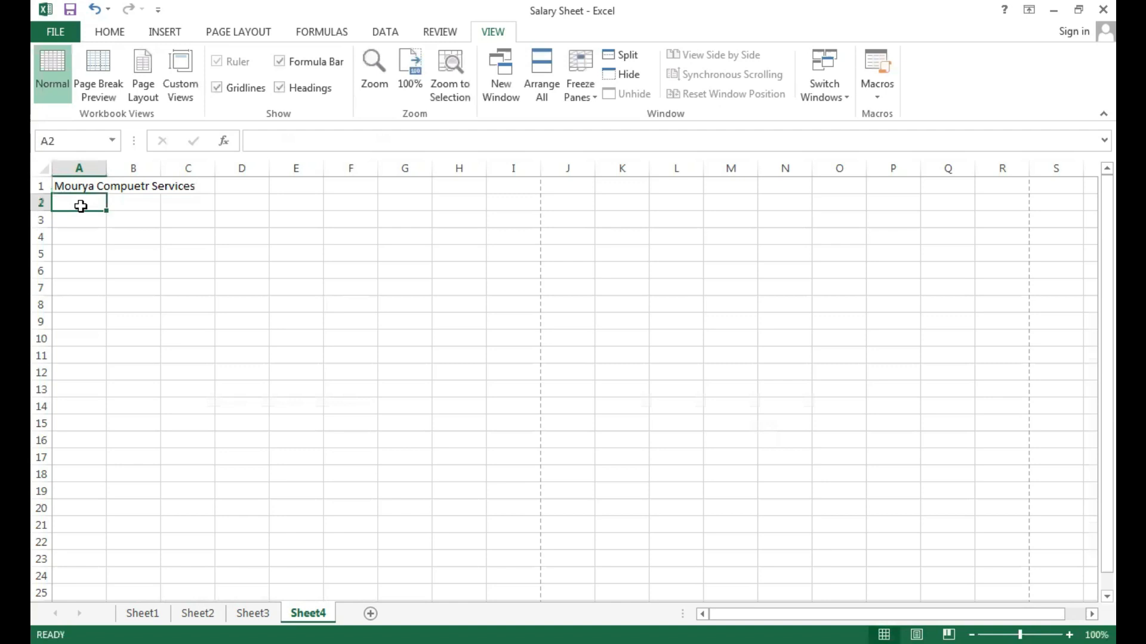
type("Se")
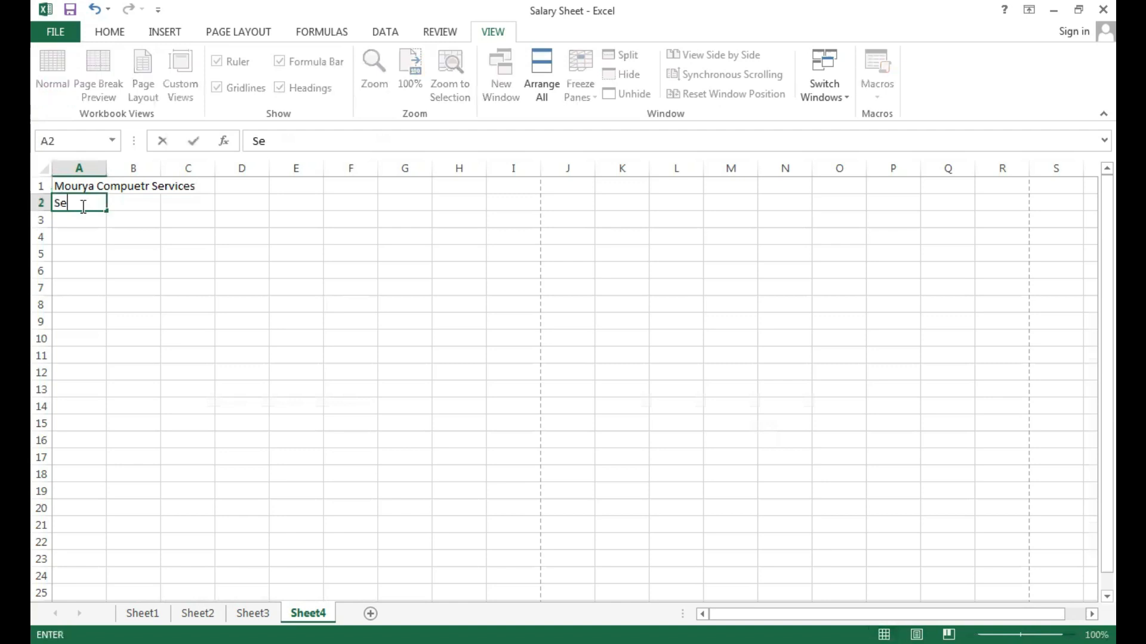
type("ctor 10, N")
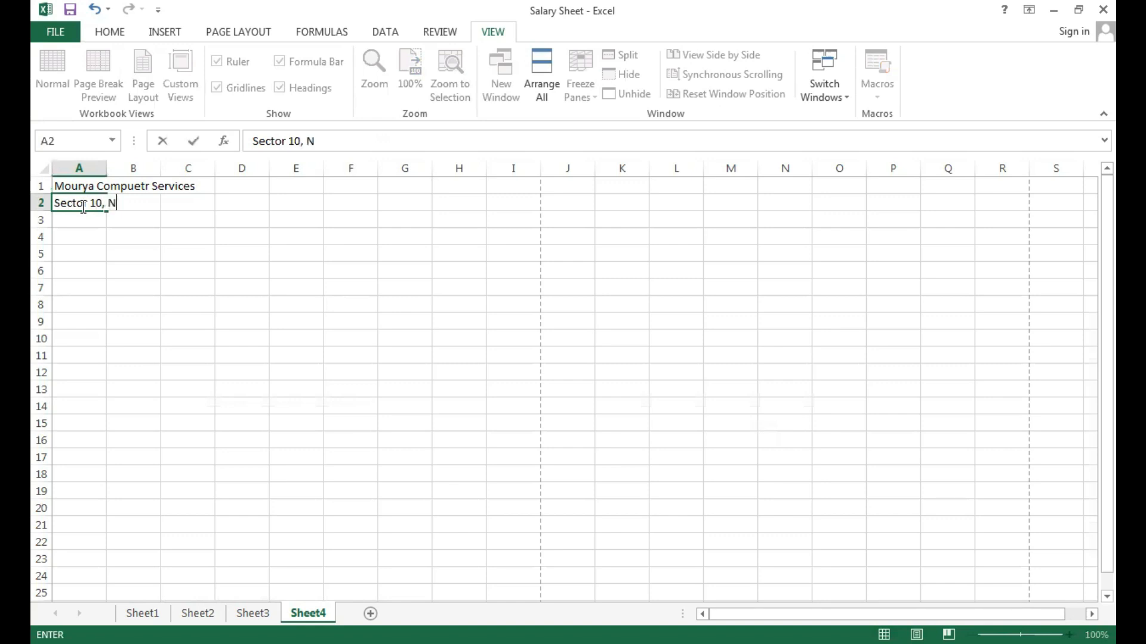
type("ew Delhi")
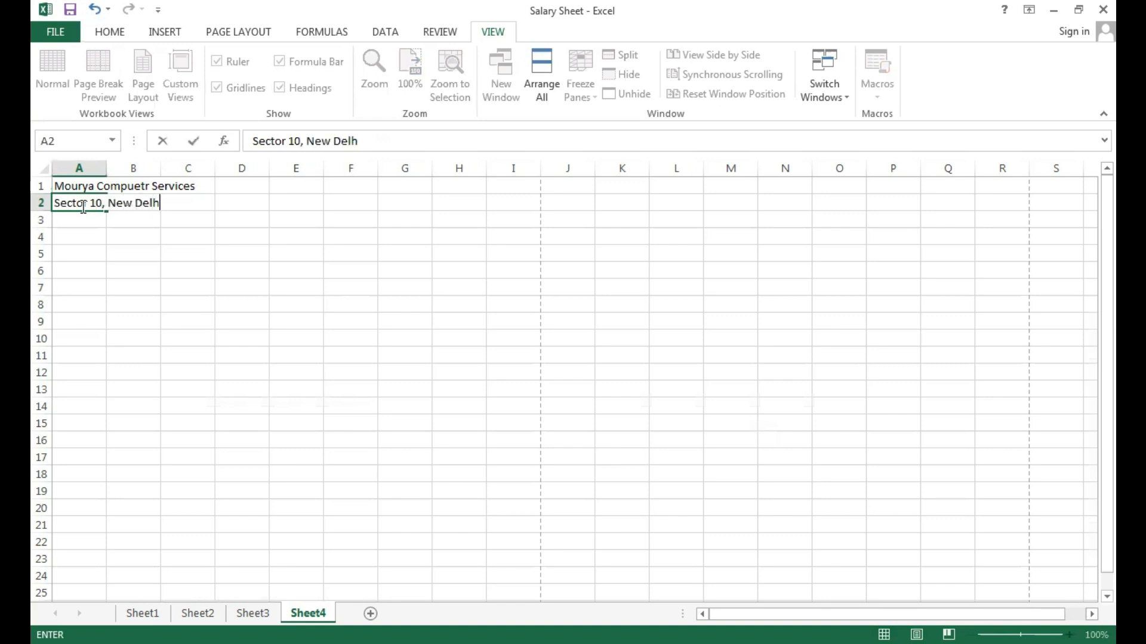
left_click(121, 250)
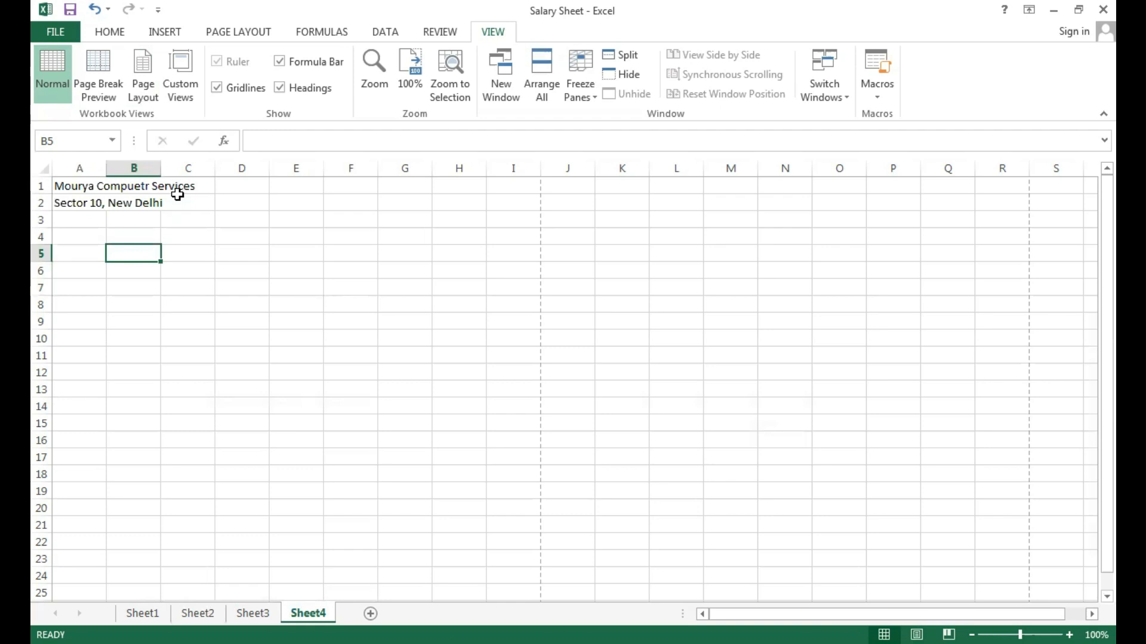
left_click(85, 239)
Merge and center the company title across A1:I1 and the address line across A2:I2.
left_click_drag(90, 186, 504, 187)
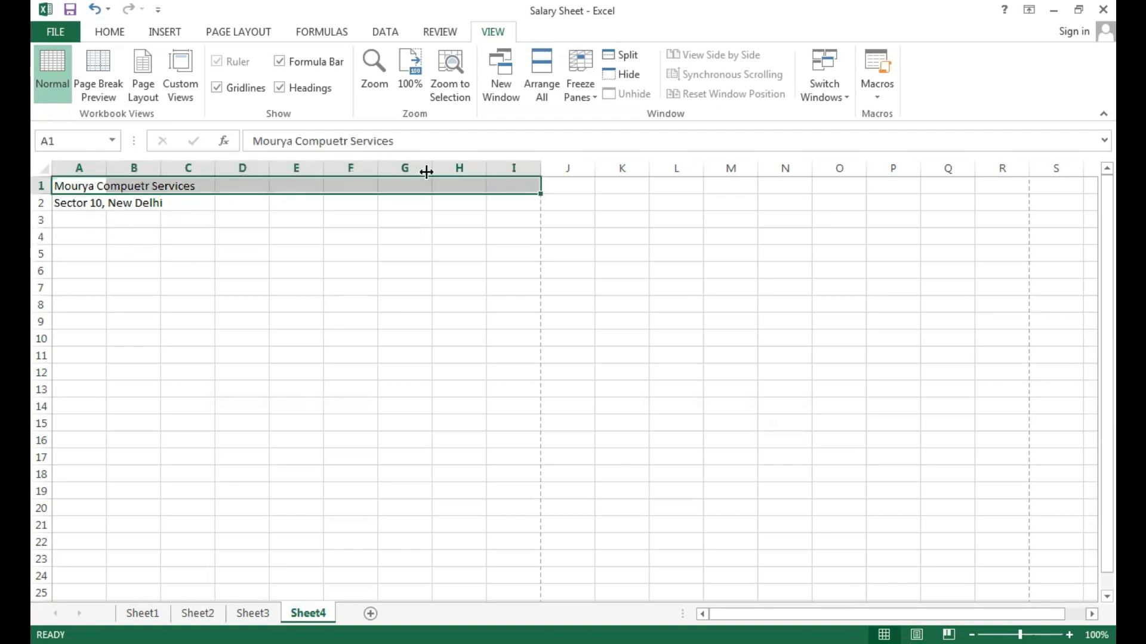
left_click(111, 32)
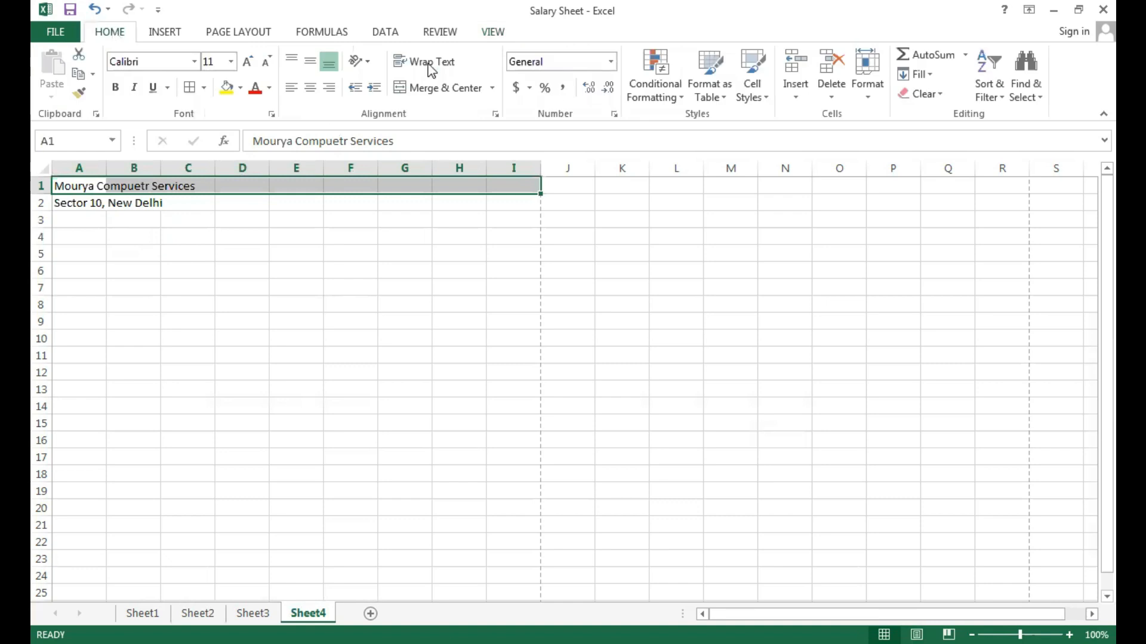
left_click(421, 87)
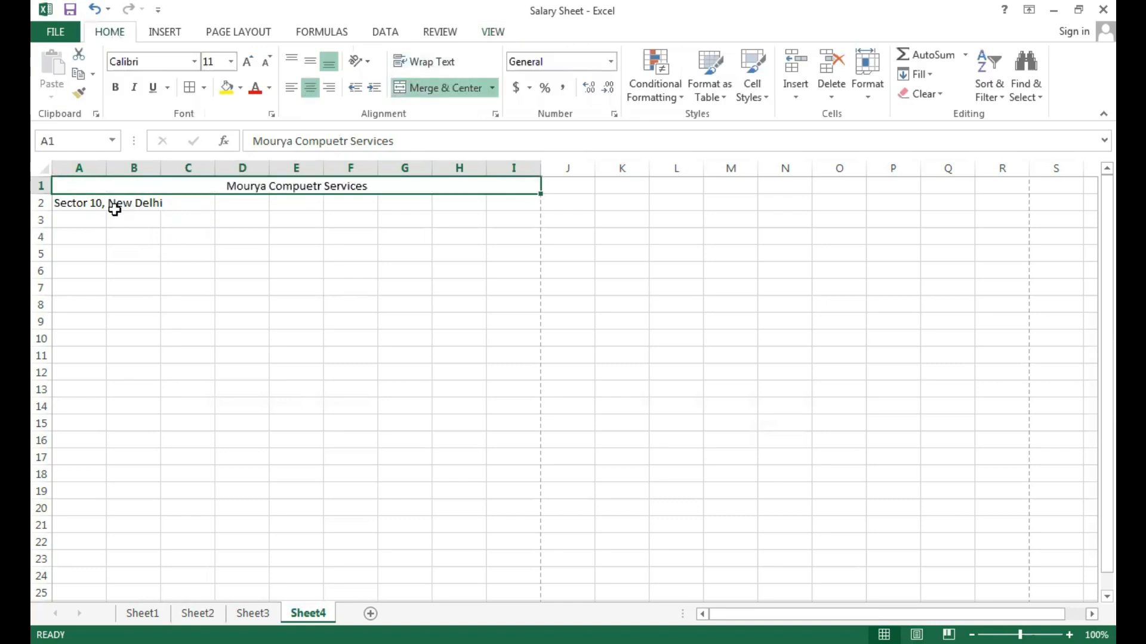
left_click_drag(87, 202, 501, 206)
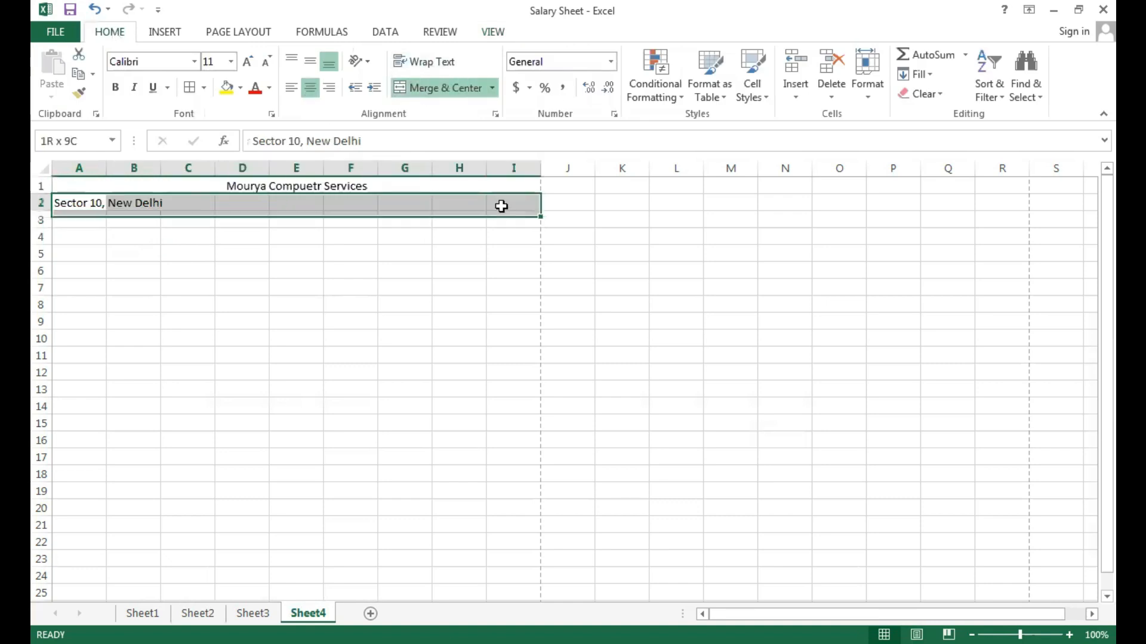
left_click(445, 89)
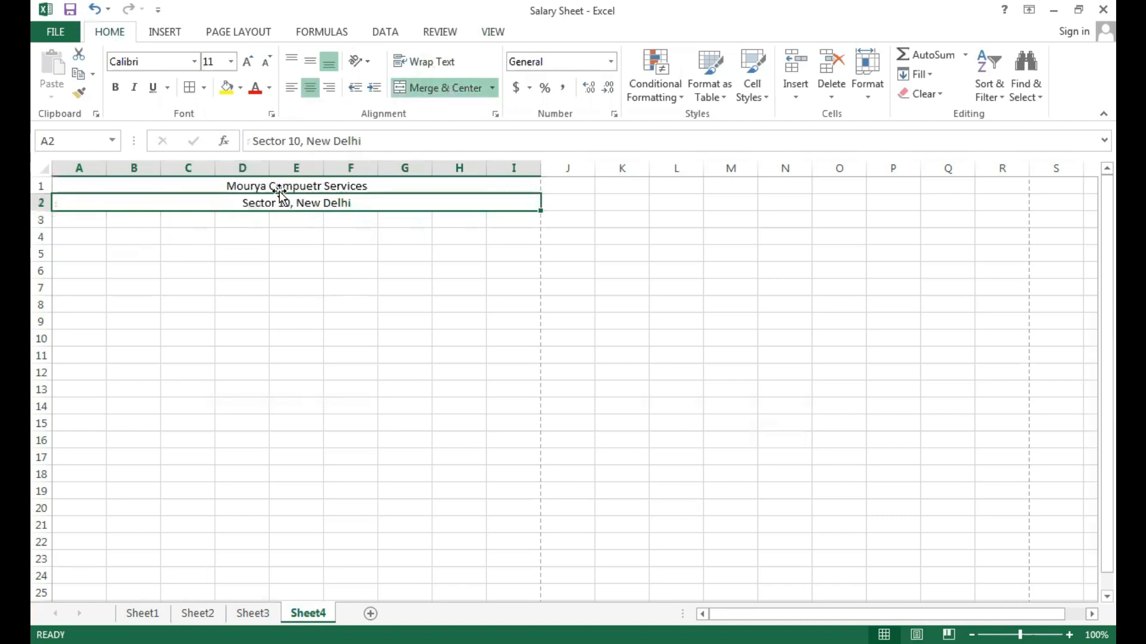
Fill the merged title and address rows with a light green theme color.
left_click_drag(276, 185, 275, 203)
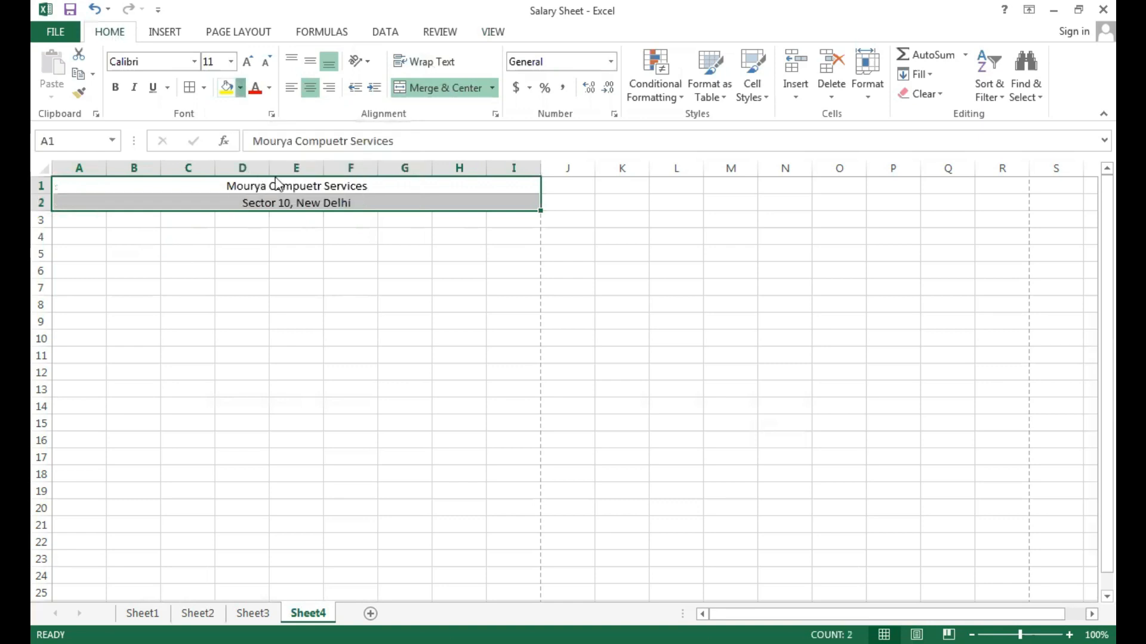
left_click(241, 89)
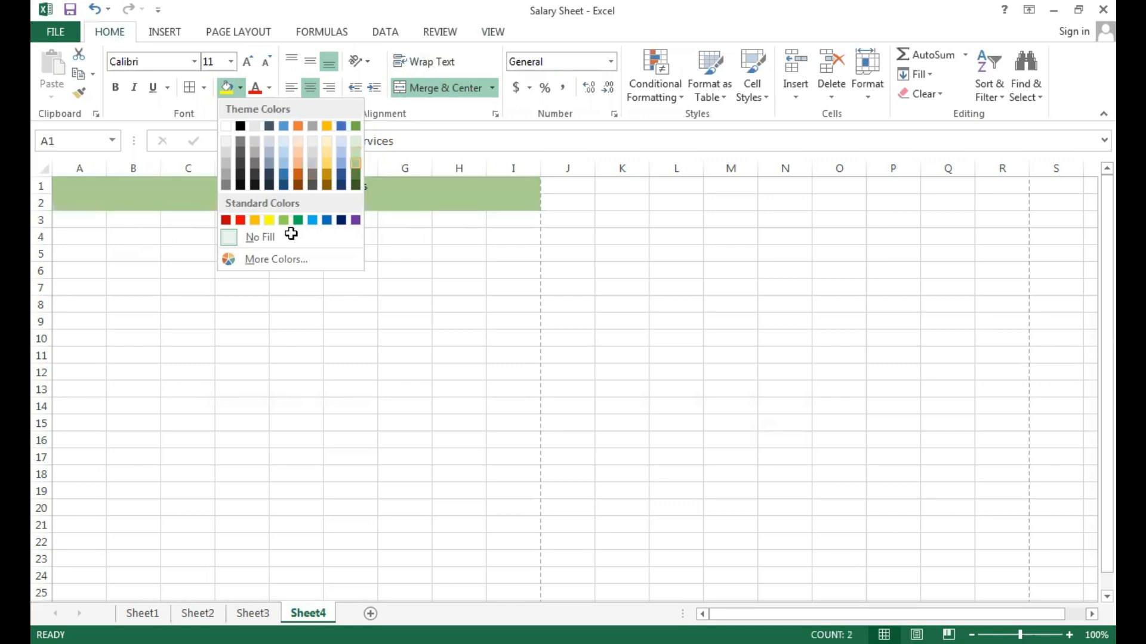
left_click(354, 165)
left_click(290, 234)
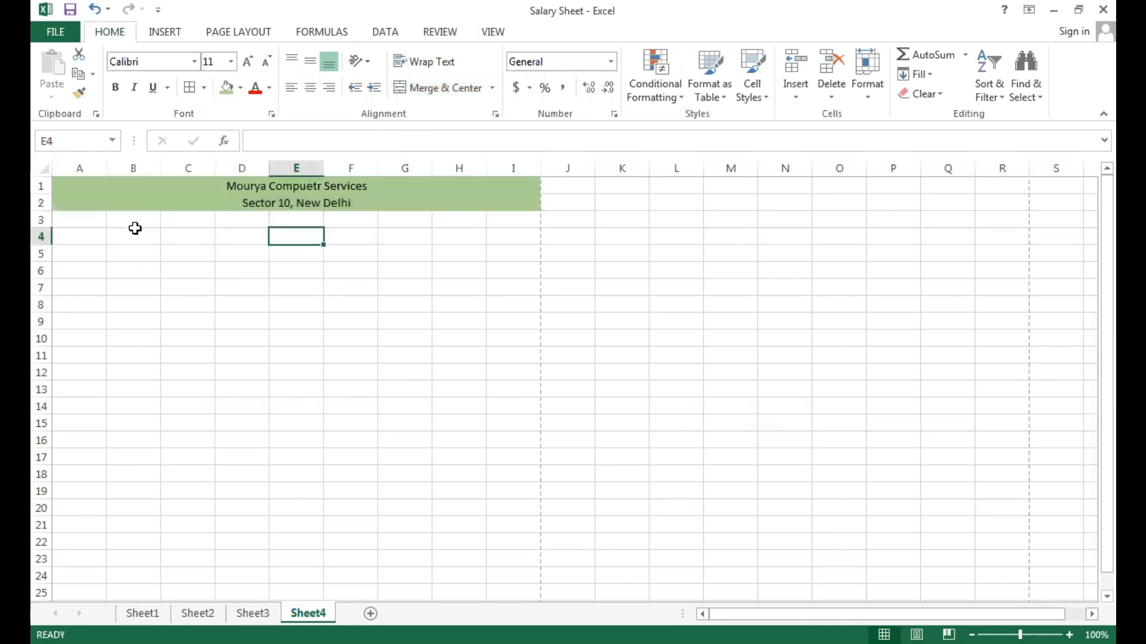
Enter "Invoice" in cell A3 and merge and center it across A3:I3.
left_click(85, 219)
type("Invo")
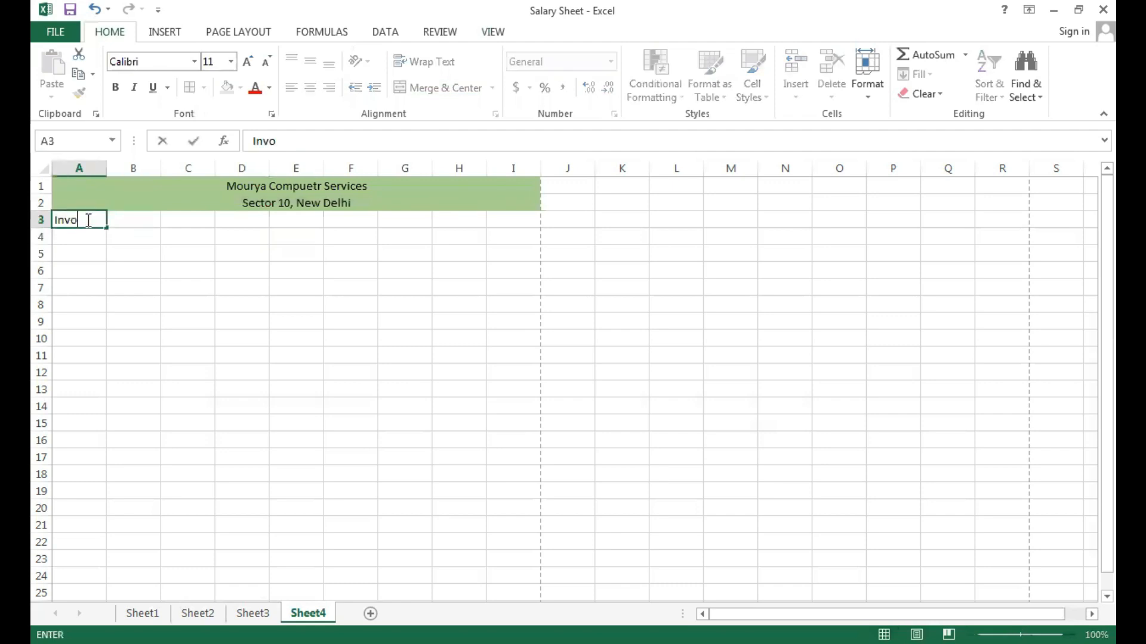
type("ice")
left_click(179, 234)
left_click_drag(79, 222, 530, 219)
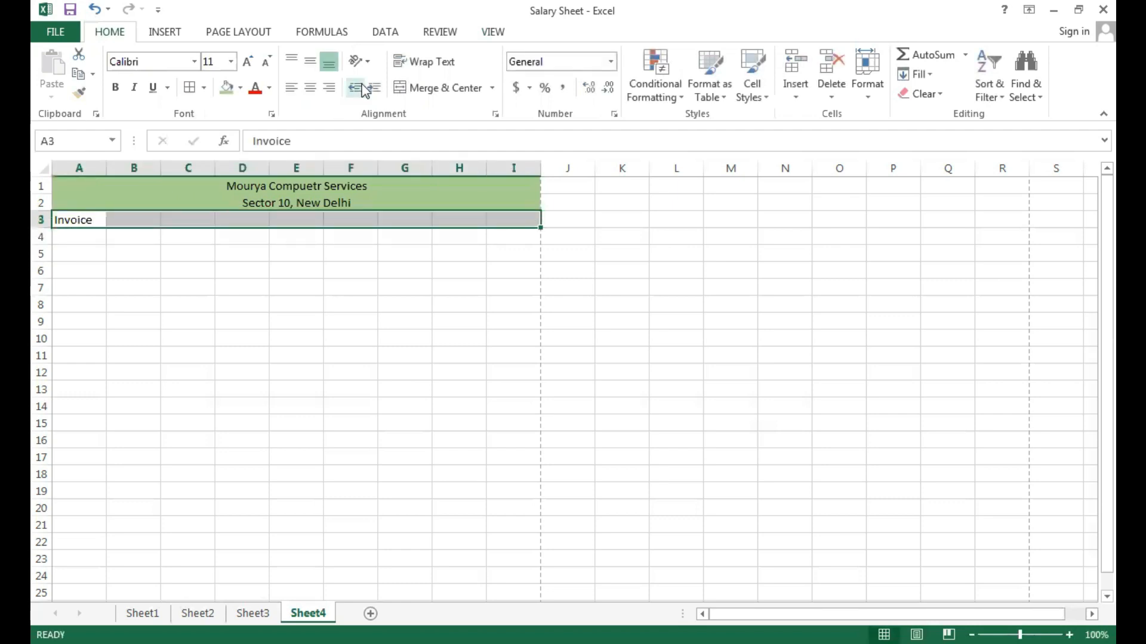
left_click(430, 90)
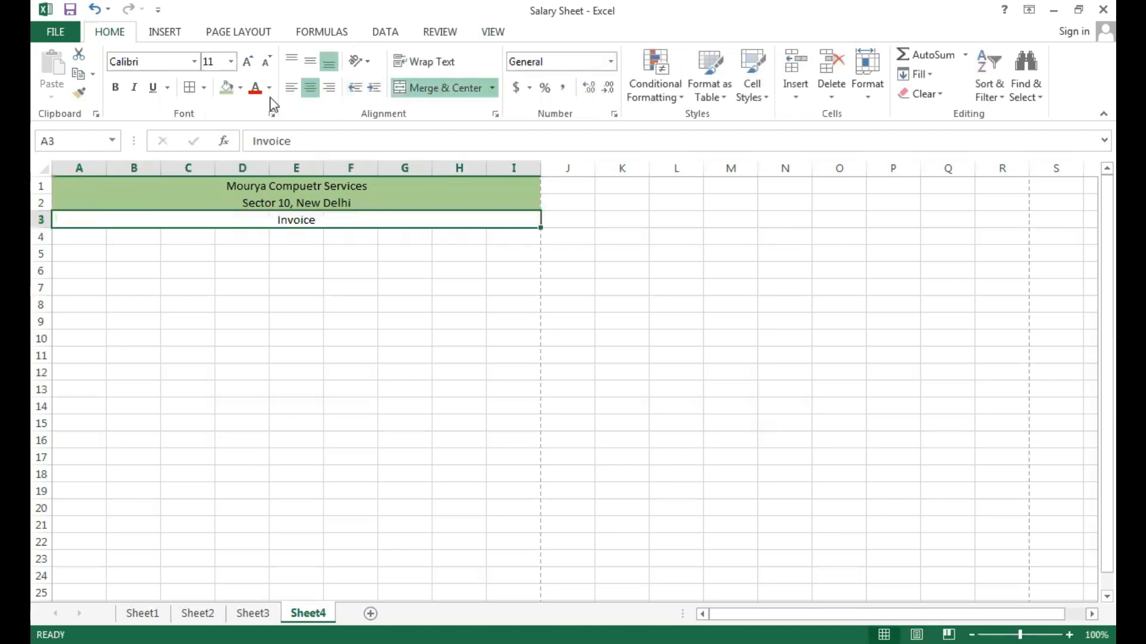
Fill the Invoice row with yellow and make the text of all three header rows bold.
left_click(240, 88)
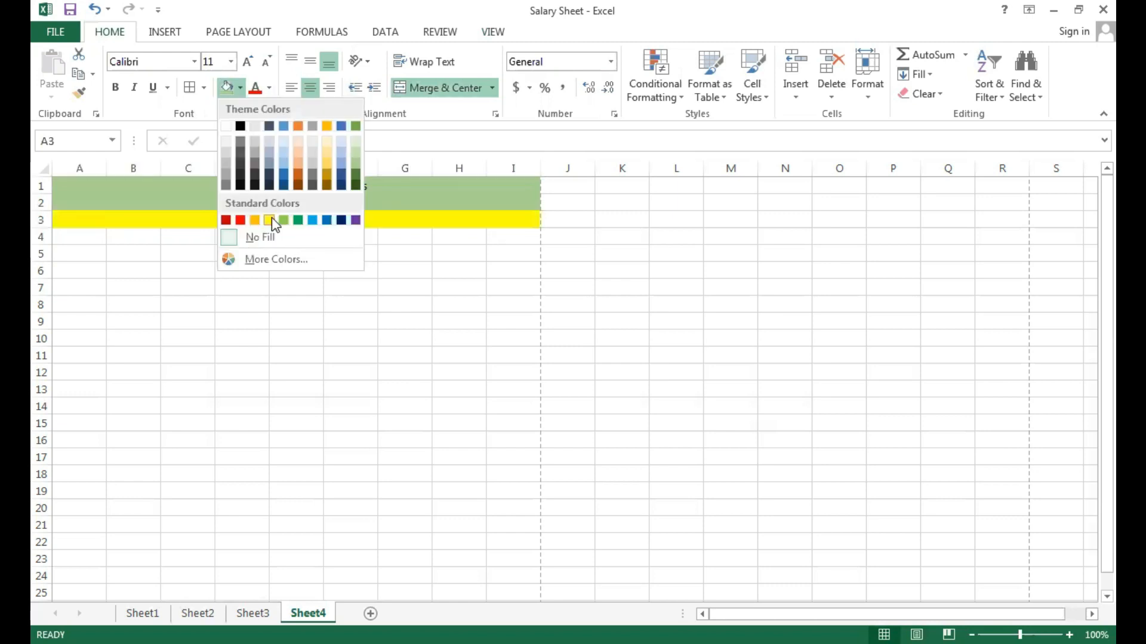
left_click(271, 220)
left_click_drag(236, 187, 245, 220)
left_click(115, 90)
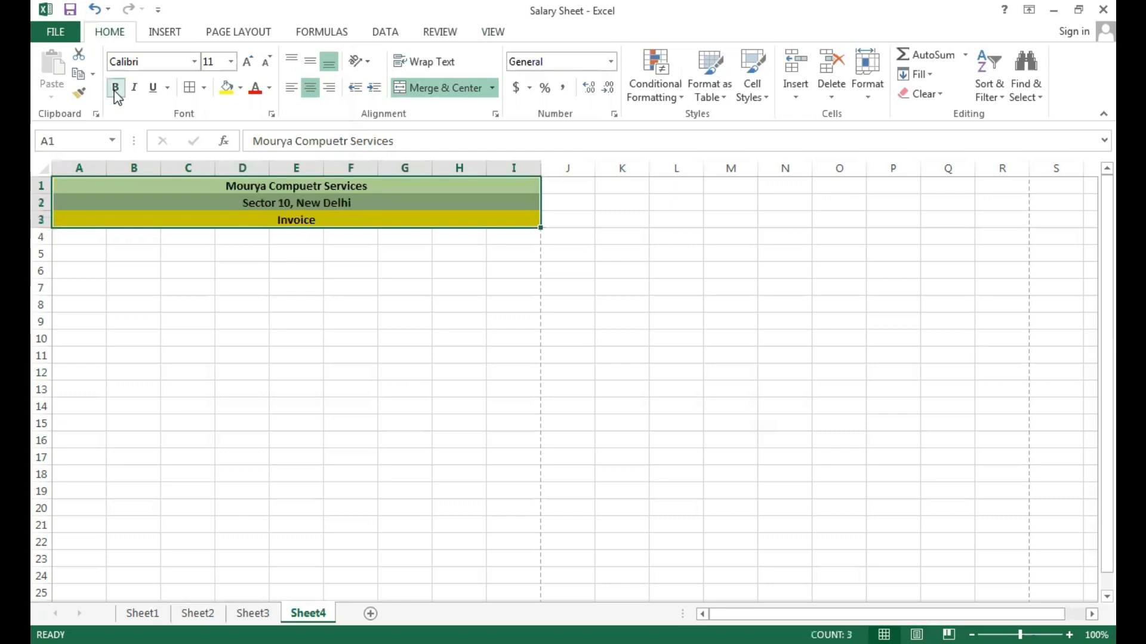
Set the font size of the three header rows to 18, and enlarge the Invoice row to 26.
left_click(231, 62)
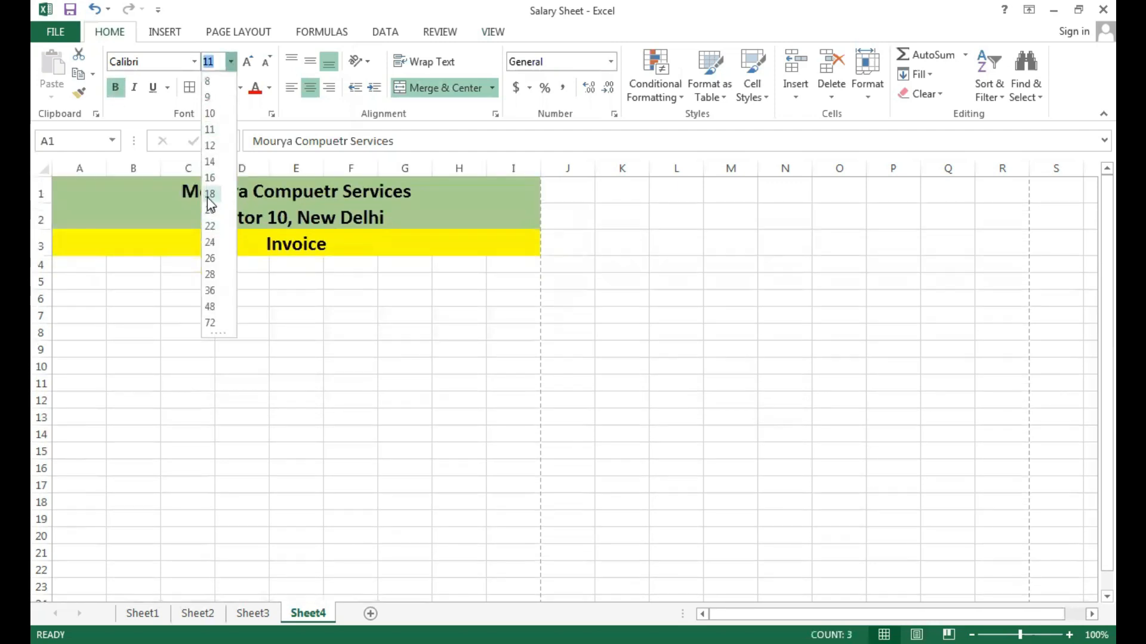
left_click(209, 196)
left_click(259, 245)
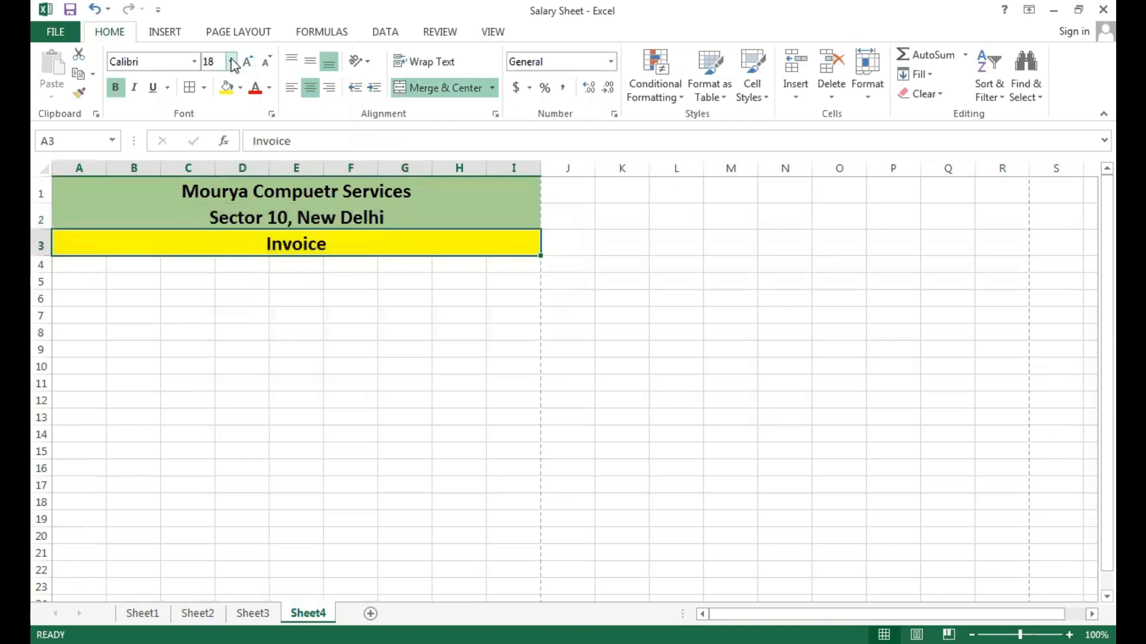
left_click(231, 61)
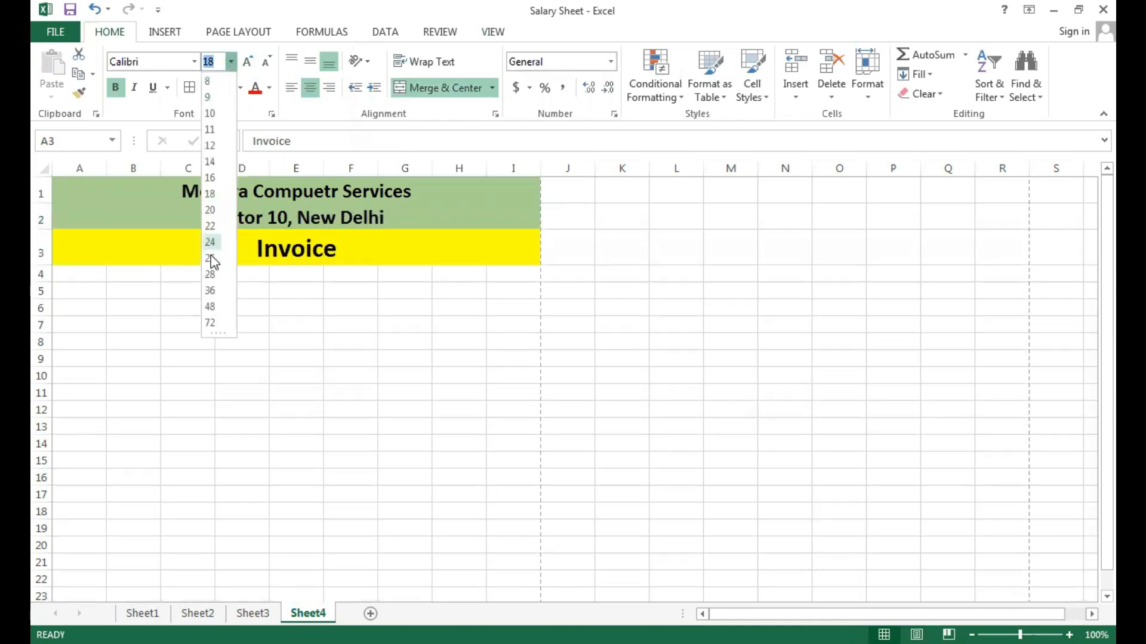
left_click(210, 258)
left_click(306, 389)
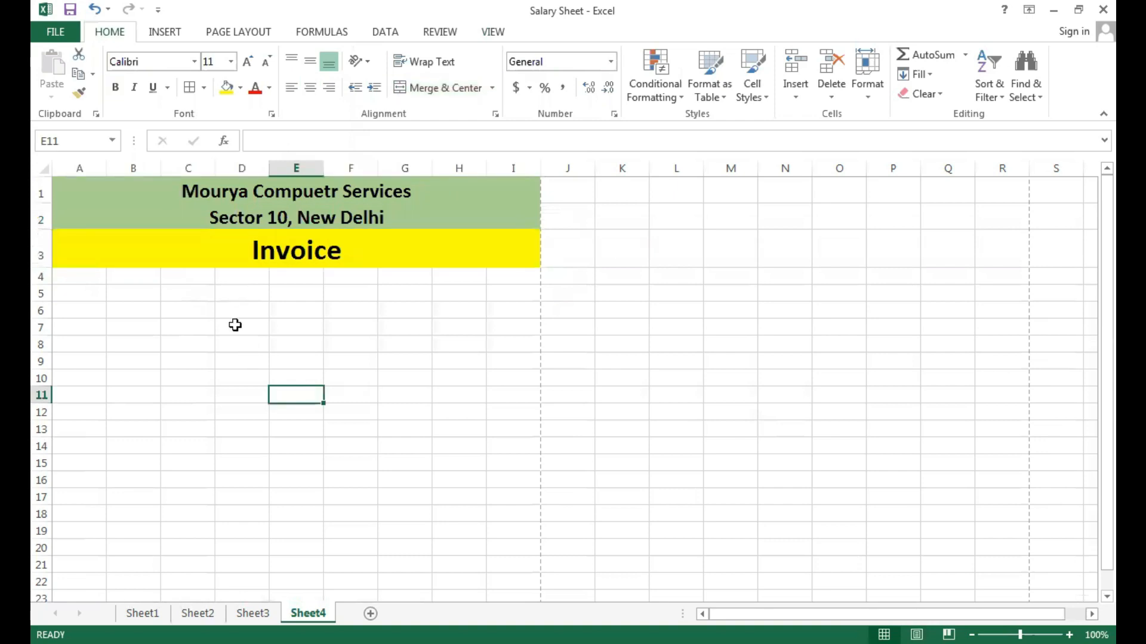
Enter the labels "Bill No." in cell A5 and "Date" in cell G5.
left_click(72, 294)
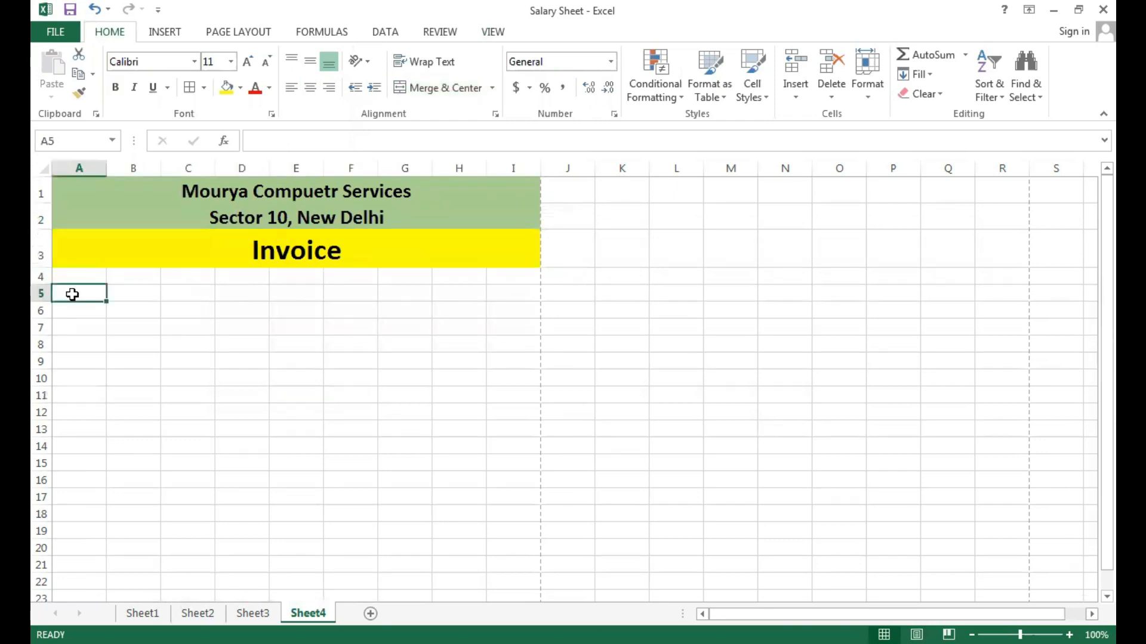
type("BBill No.")
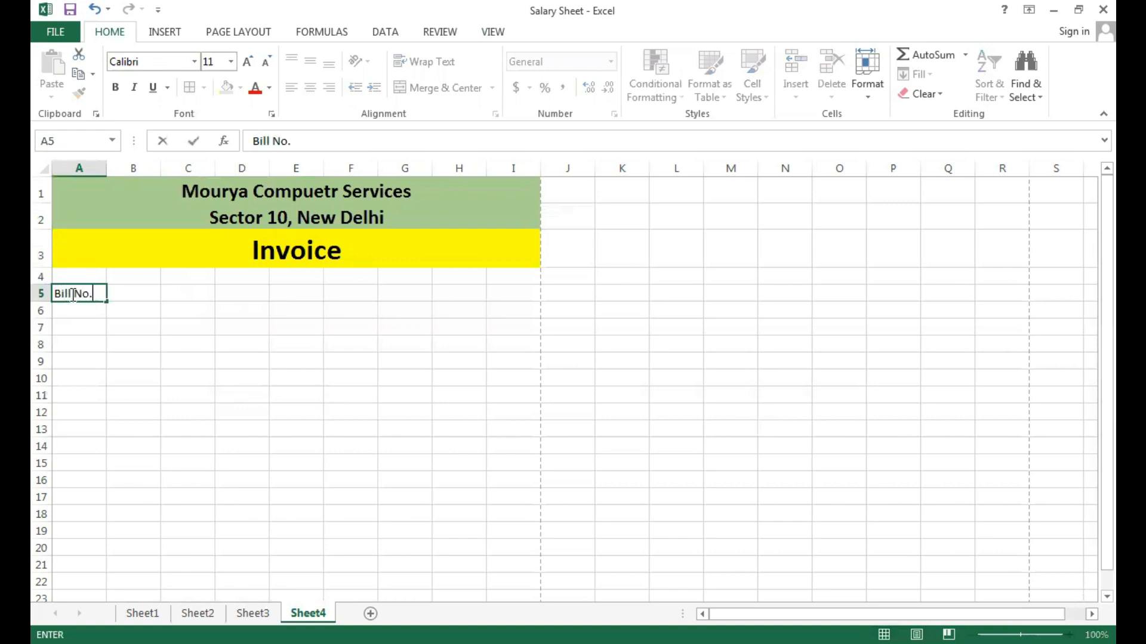
key("Right")
key("Right")
key("Right")
key("Right")
key("Right")
key("Right")
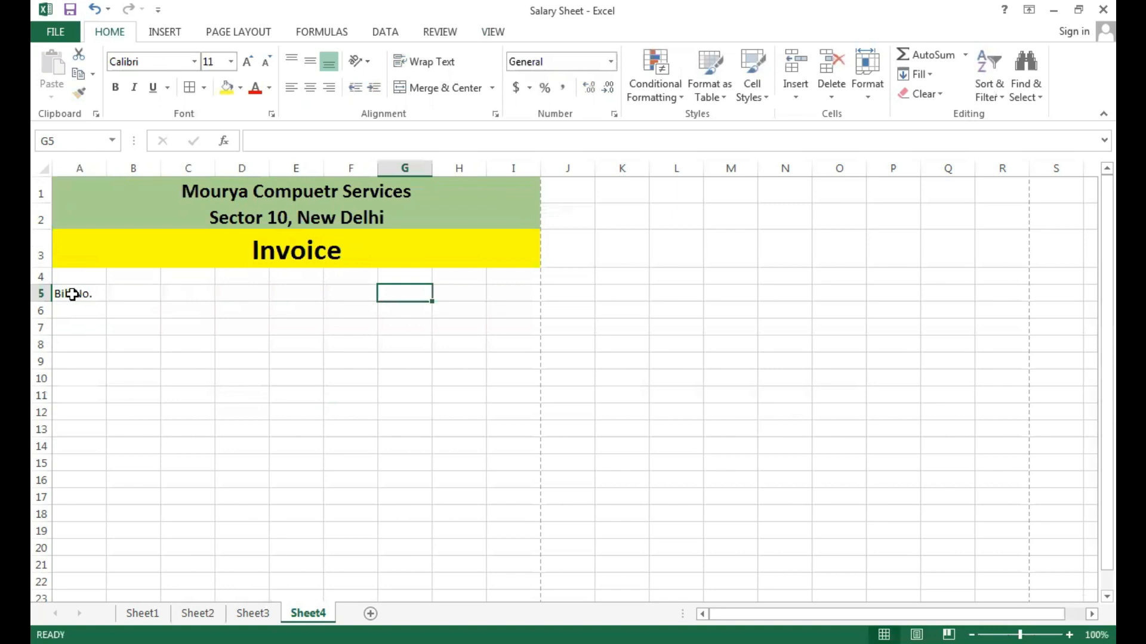
type("Date")
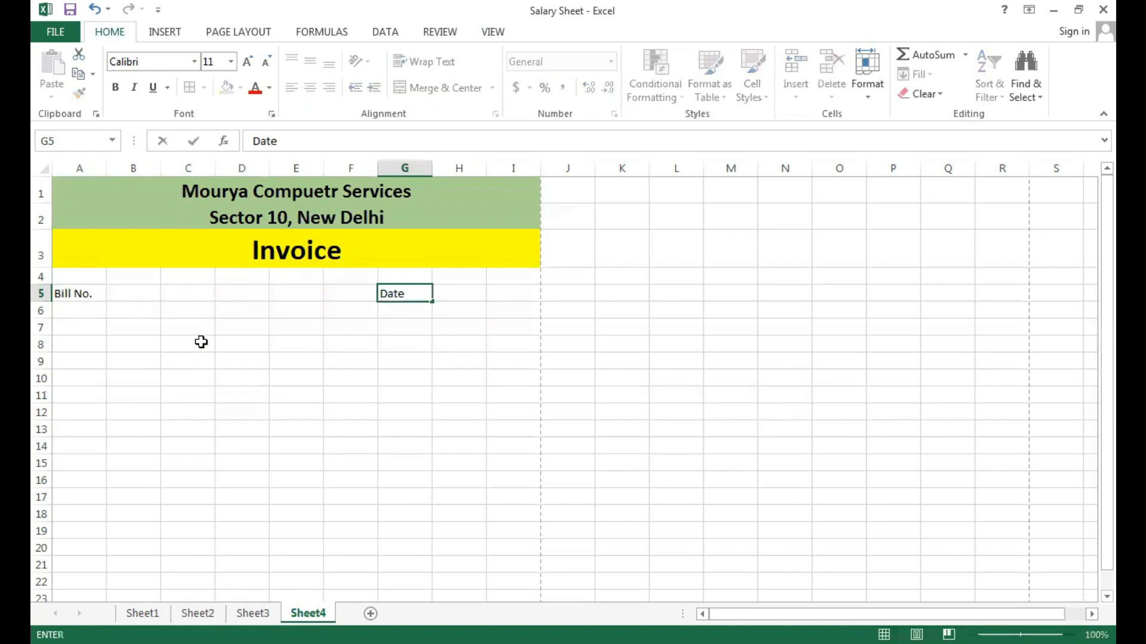
left_click(199, 340)
Make the range A5:I5 bold and fill it with a light blue theme color.
left_click(89, 292)
left_click_drag(89, 293, 532, 297)
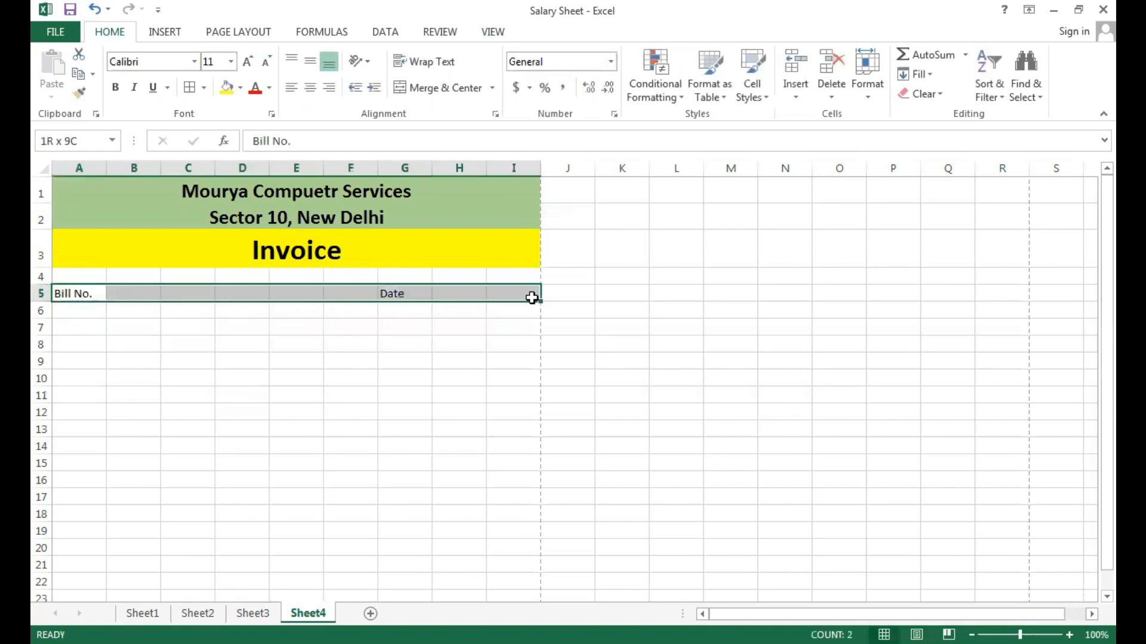
left_click(115, 88)
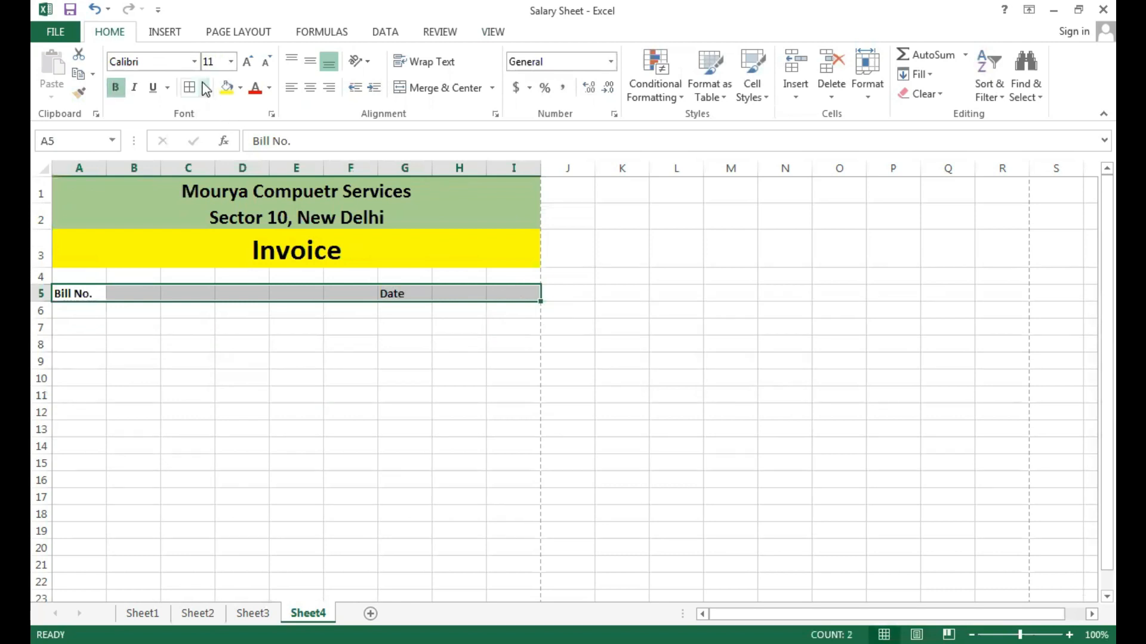
left_click(241, 88)
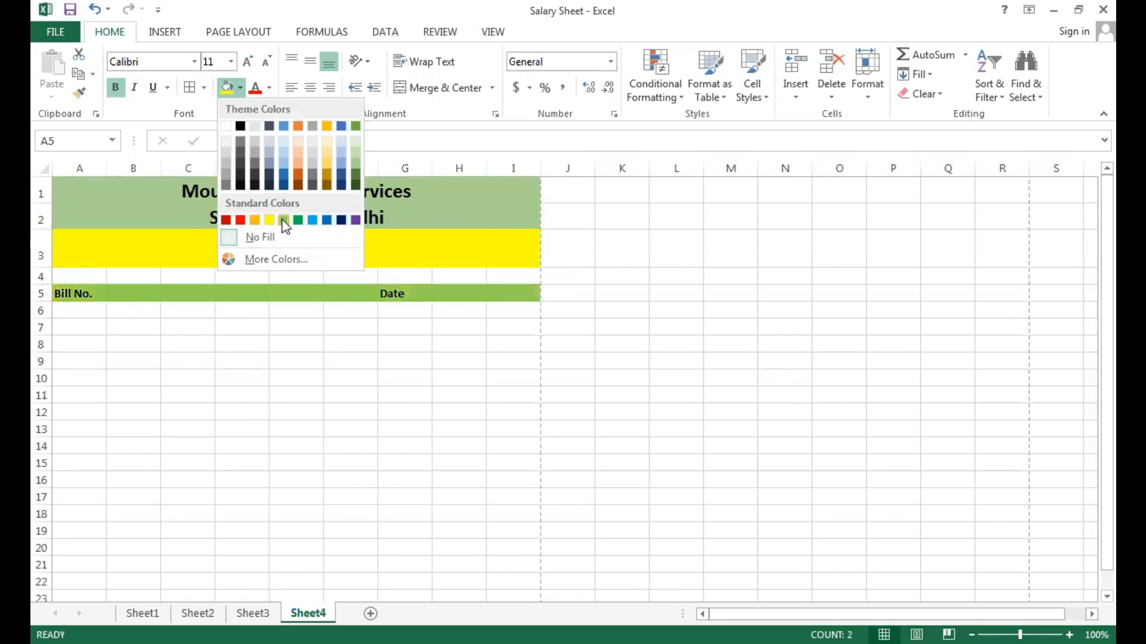
left_click(339, 153)
Merge the Date label across G5:I5 and align it left.
left_click_drag(414, 294, 518, 293)
left_click(435, 87)
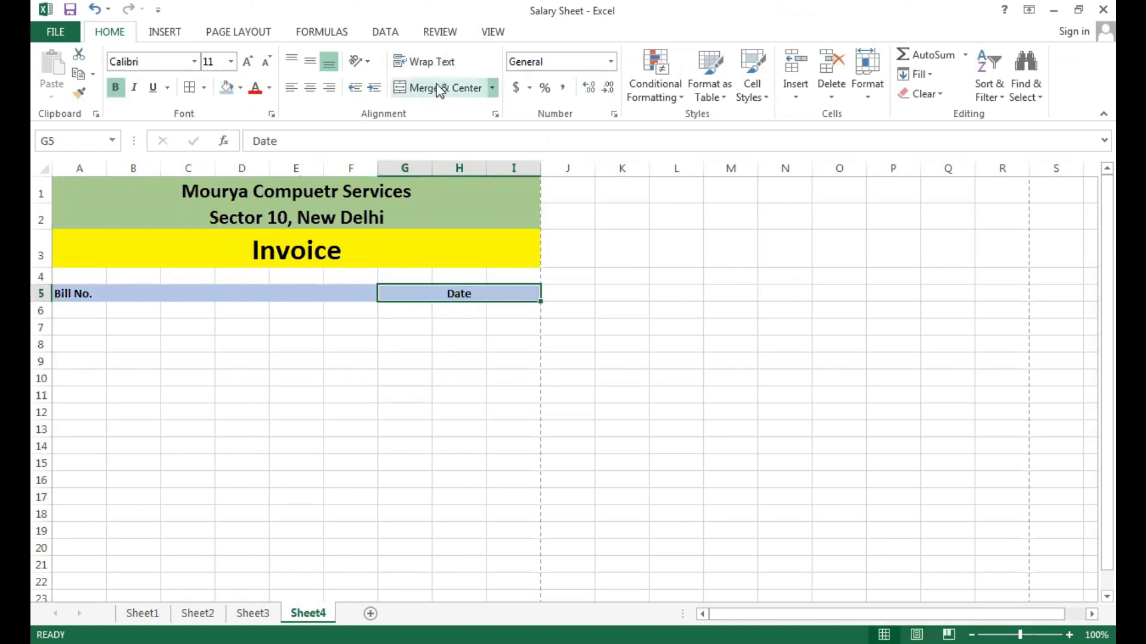
left_click(292, 89)
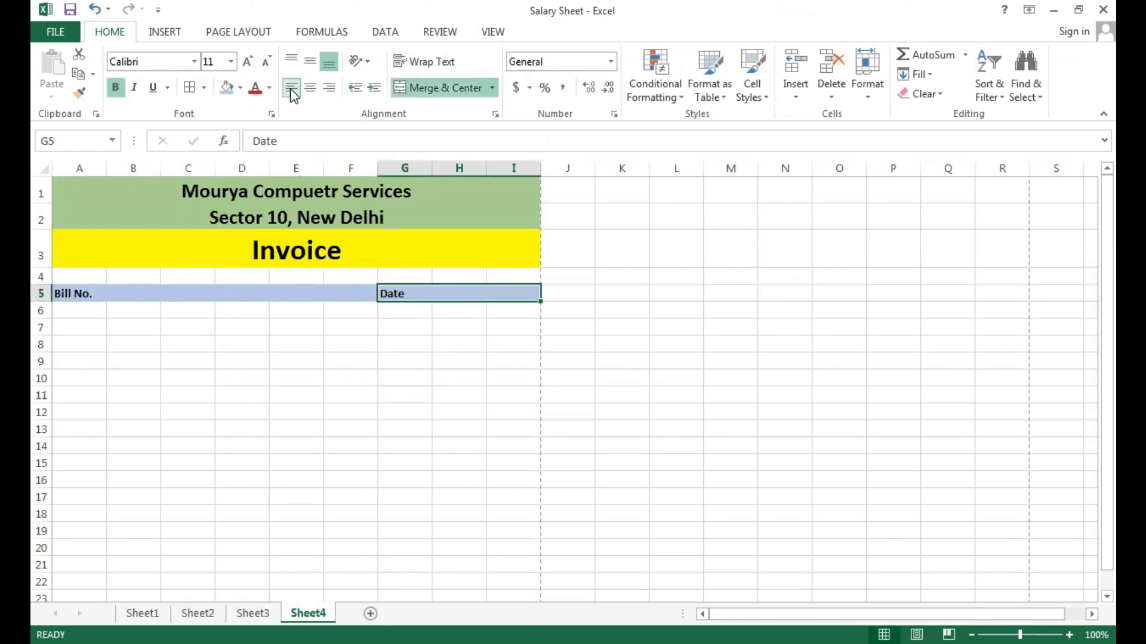
left_click(73, 294)
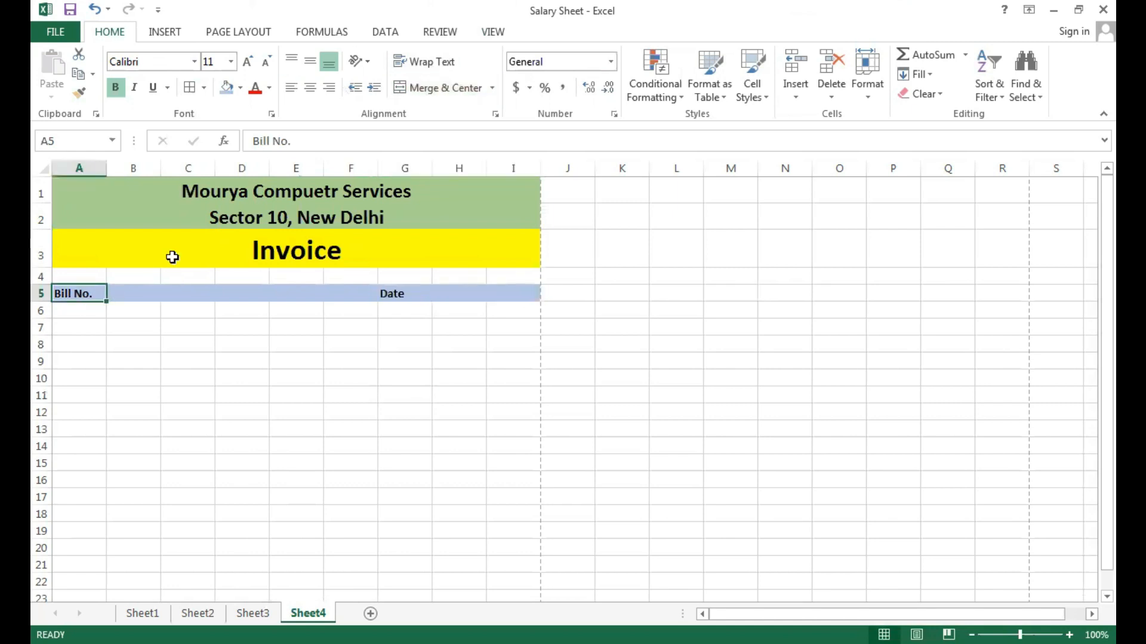
left_click(166, 458)
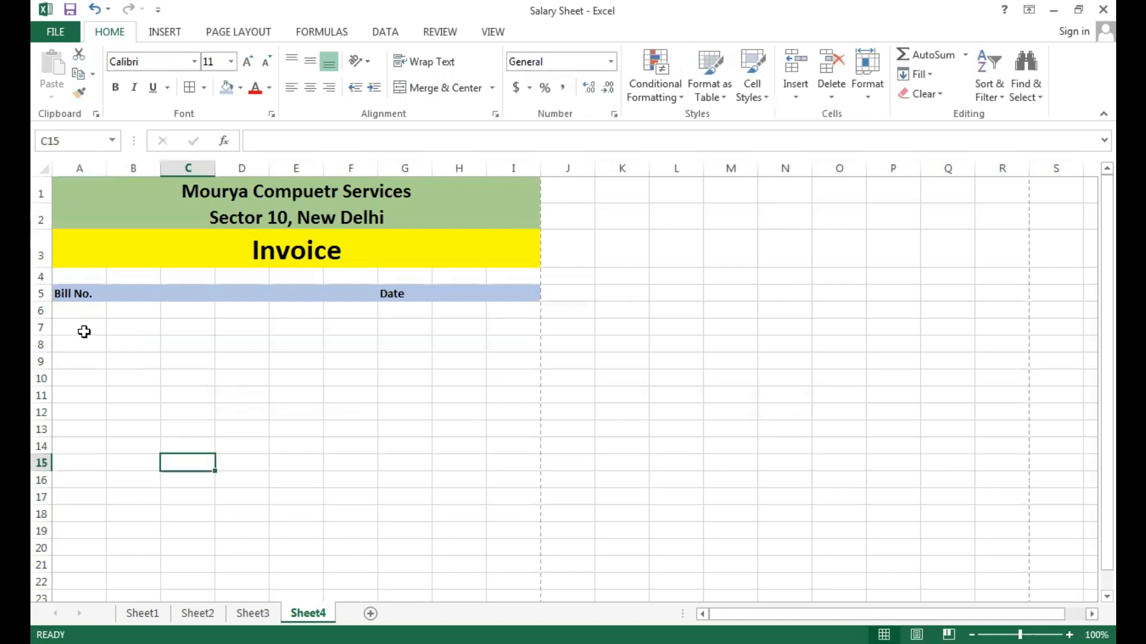
Enter the customer labels "Customer Name", "Contact No." and "Adress" in cells A7 to A9.
left_click(84, 330)
type("Cus")
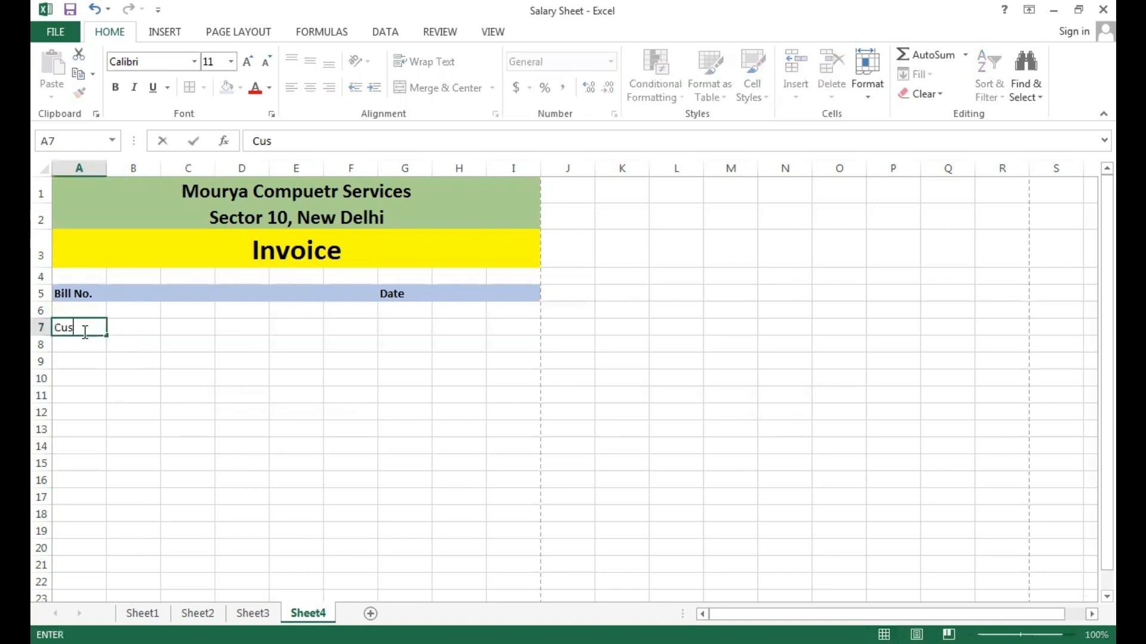
type("tomer Name")
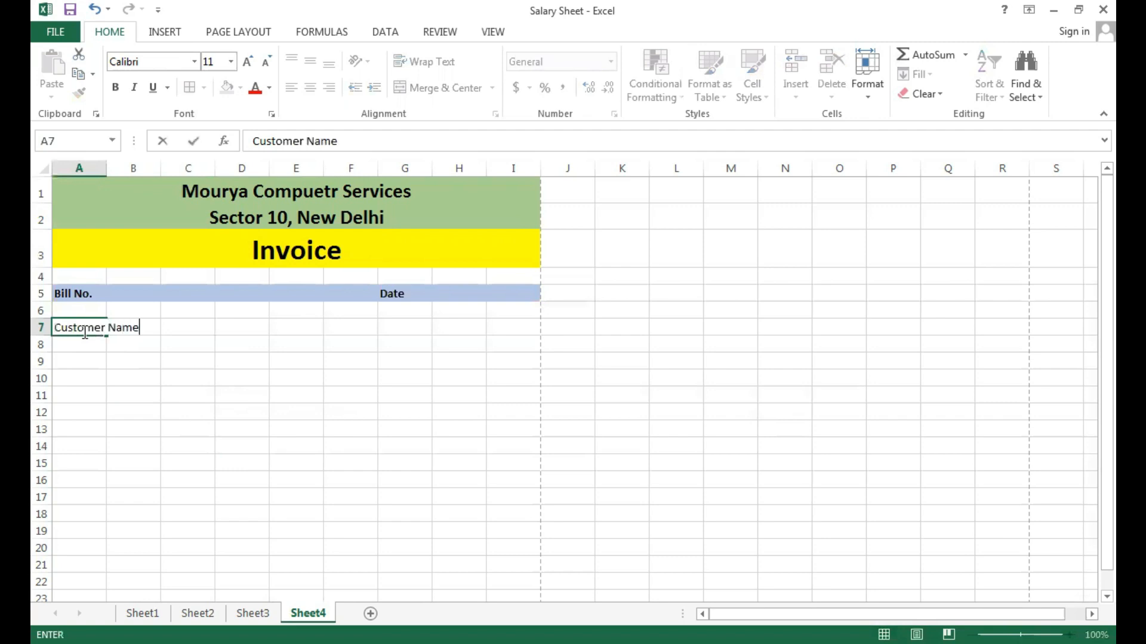
key("Return")
type("Con")
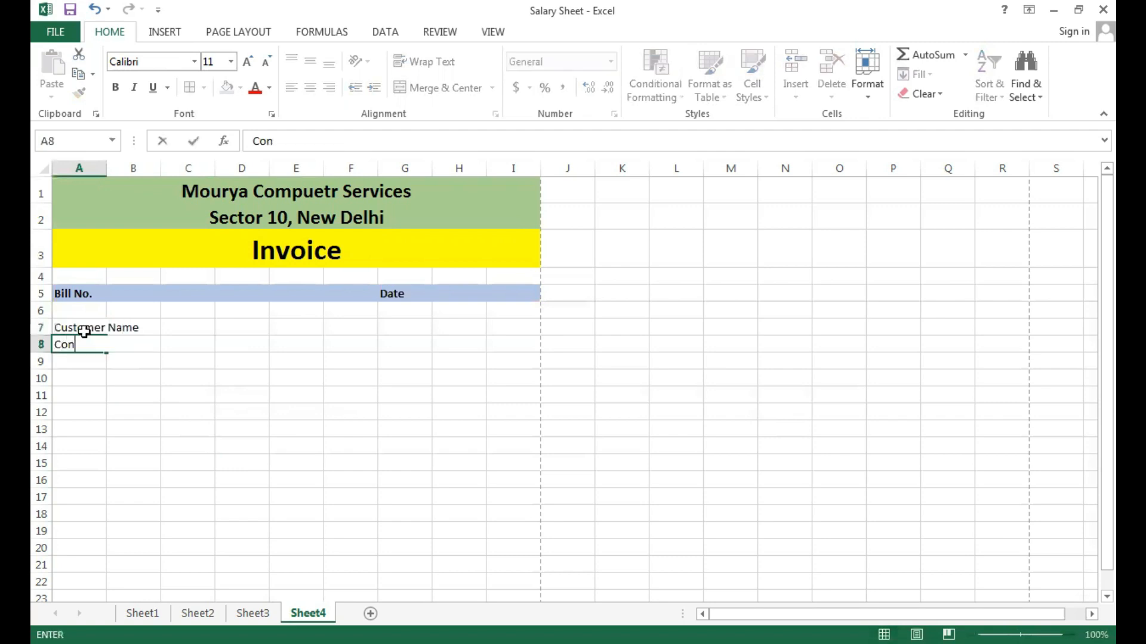
type("tact No")
key("Return")
type("Adress")
left_click(198, 440)
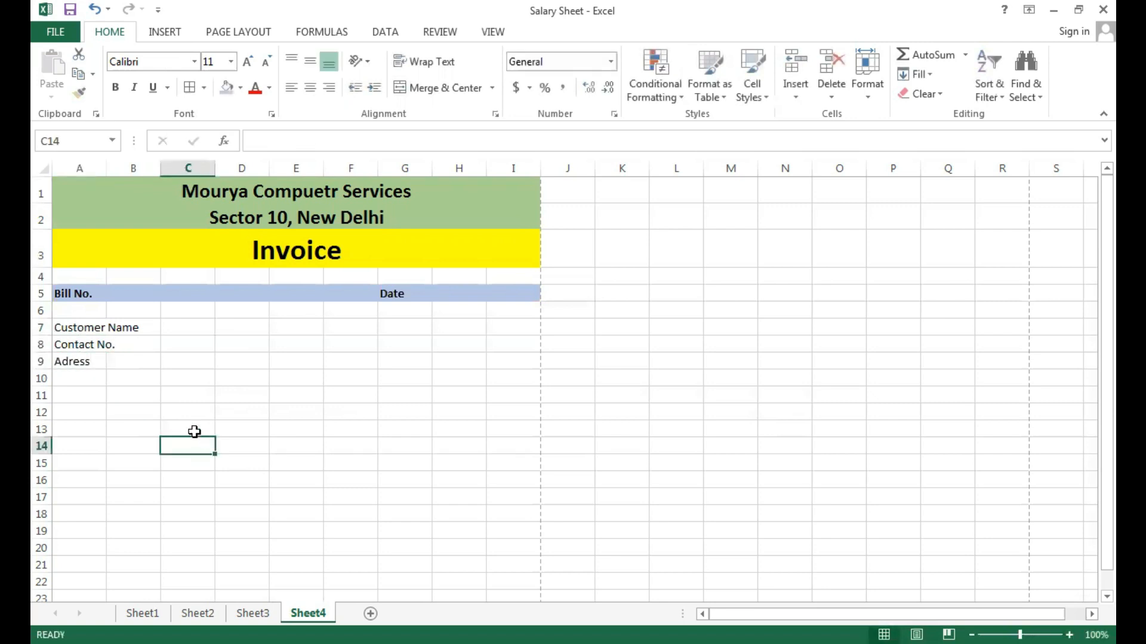
Enter the item table headings "Sr. No." in cell A11 and "Perticular" in cell B11.
left_click(88, 398)
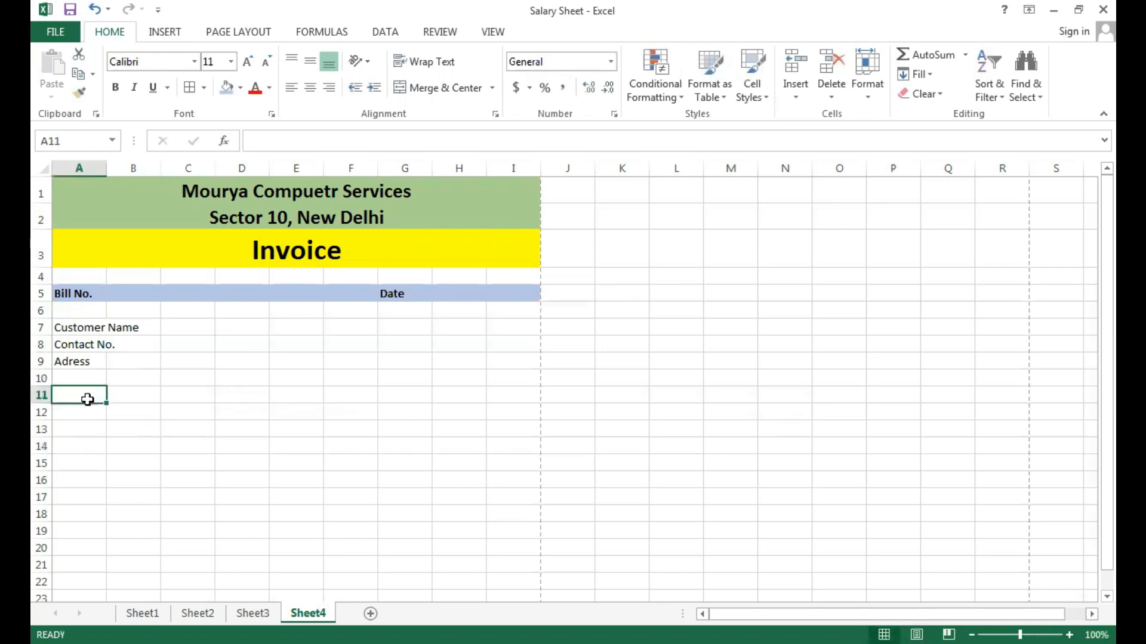
type("Sr. No.")
key("Tab")
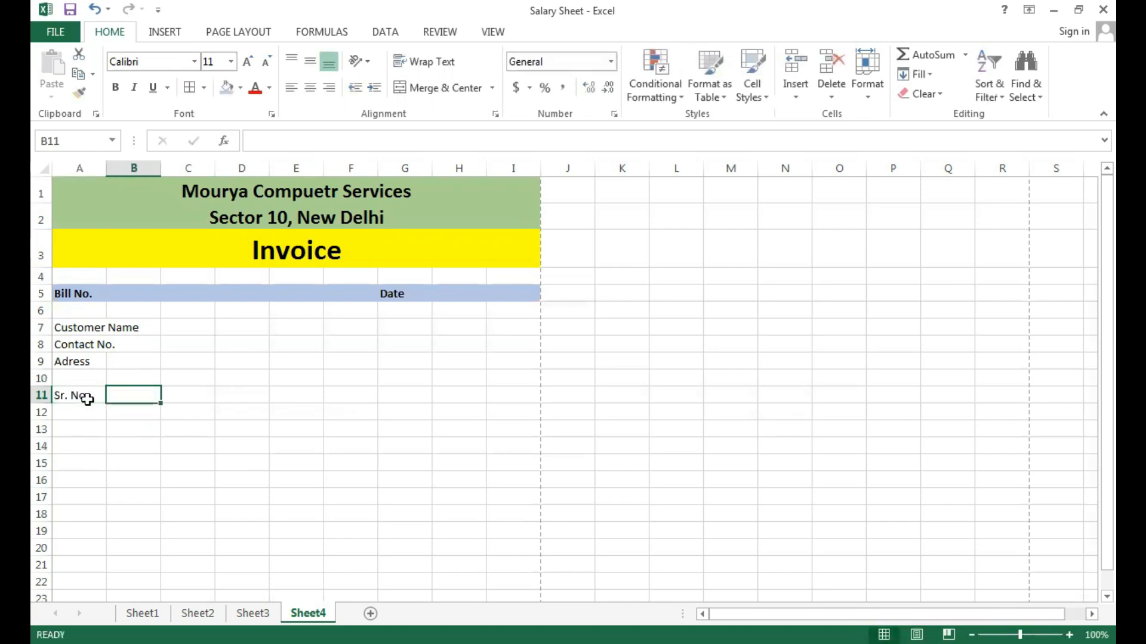
type("Perticul")
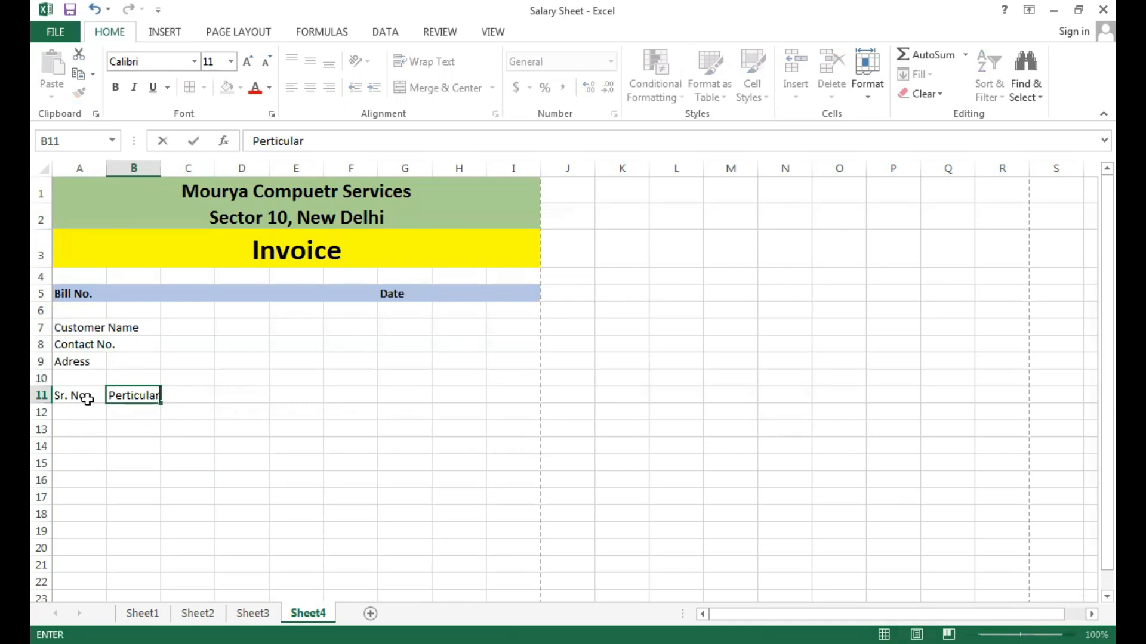
type("ar")
left_click(281, 473)
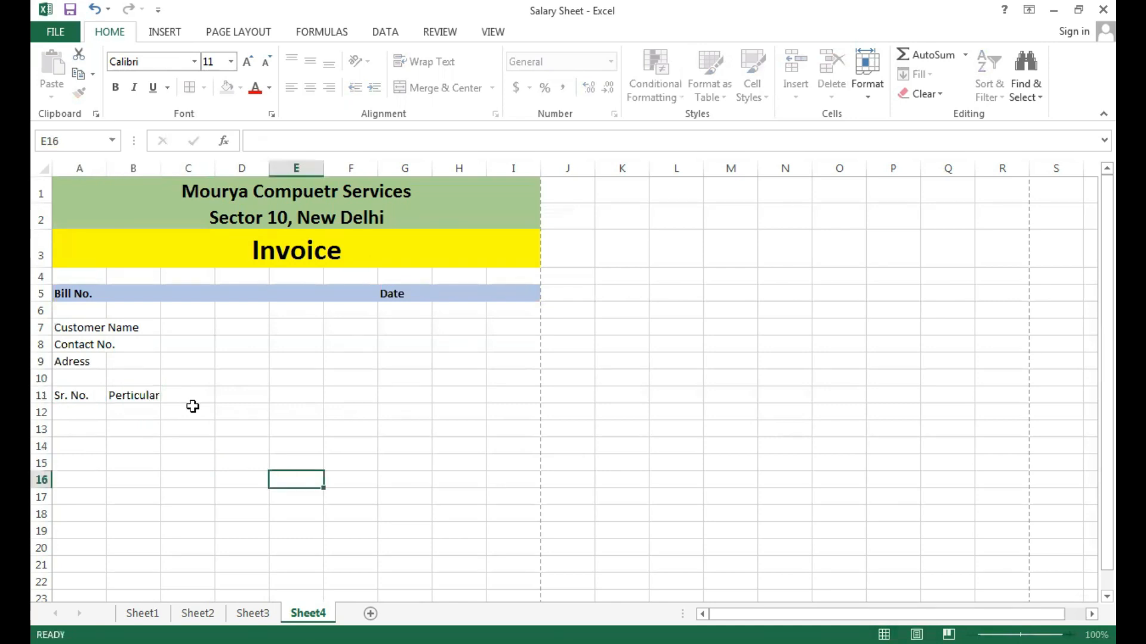
Continue the row 11 headings with "quntity" in C11, "Rate" in D11 and "Amount" in E11.
left_click(188, 392)
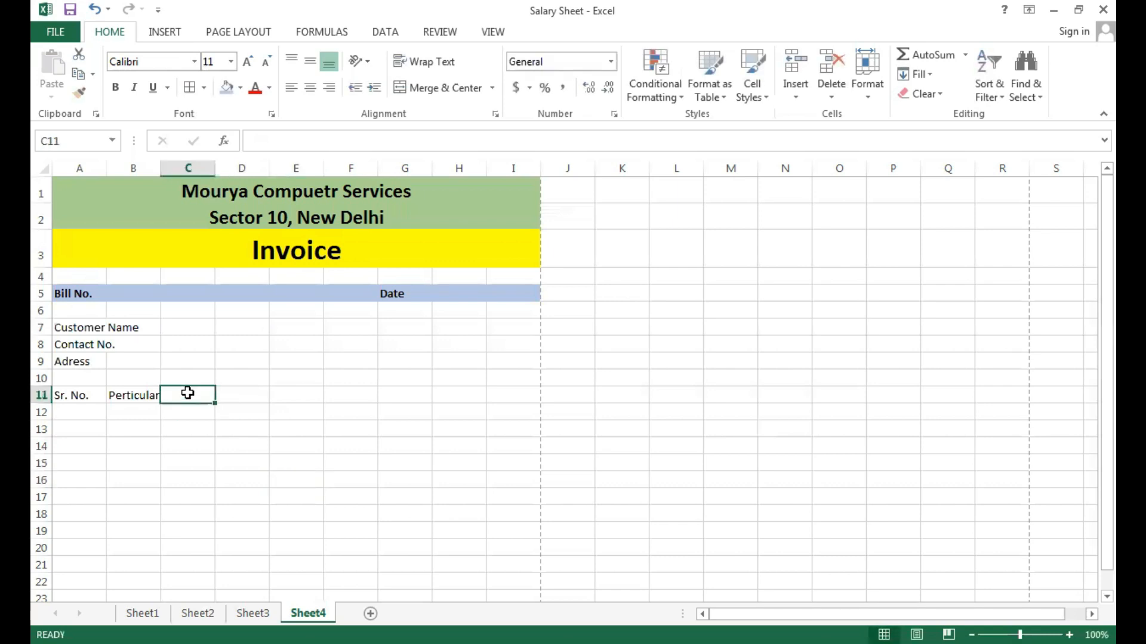
type("qun")
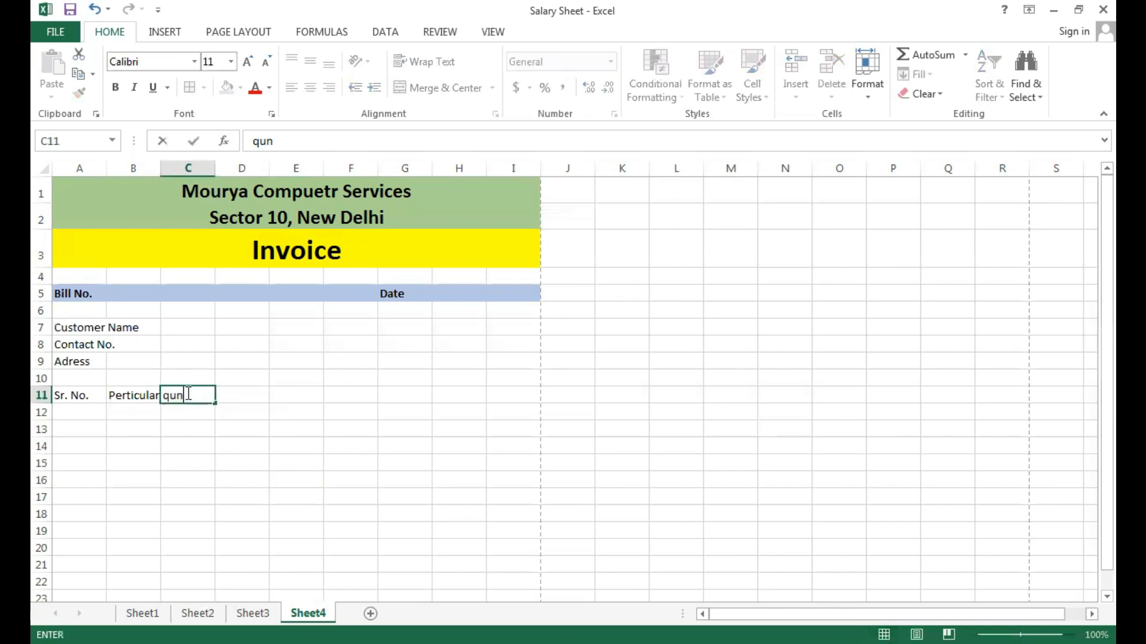
type("tity")
key("Tab")
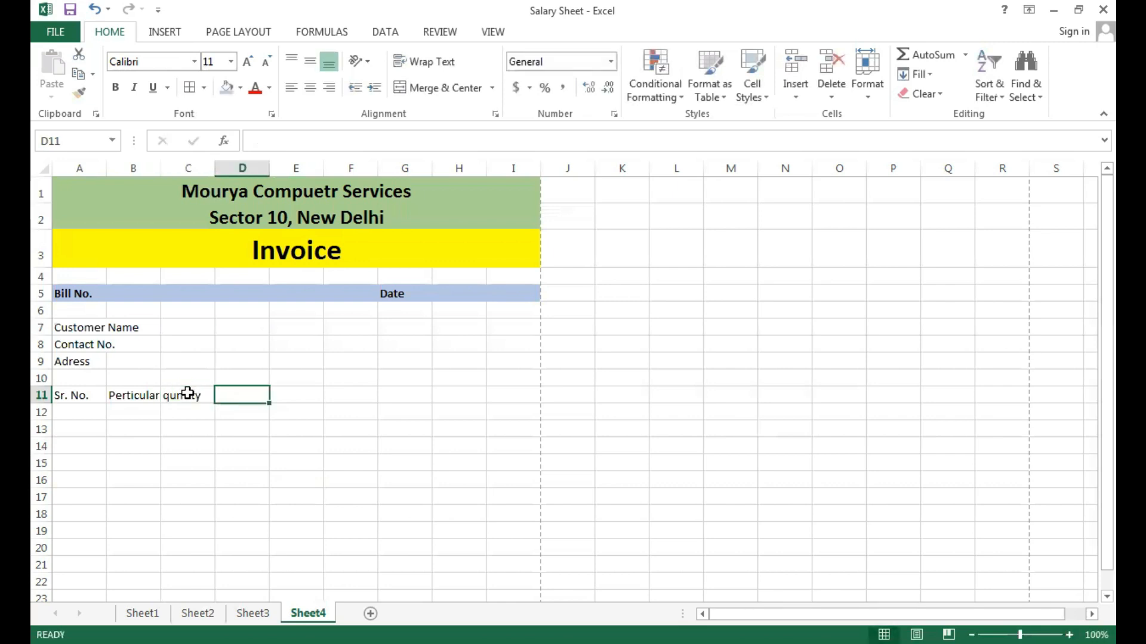
type("Ratw")
key("Tab")
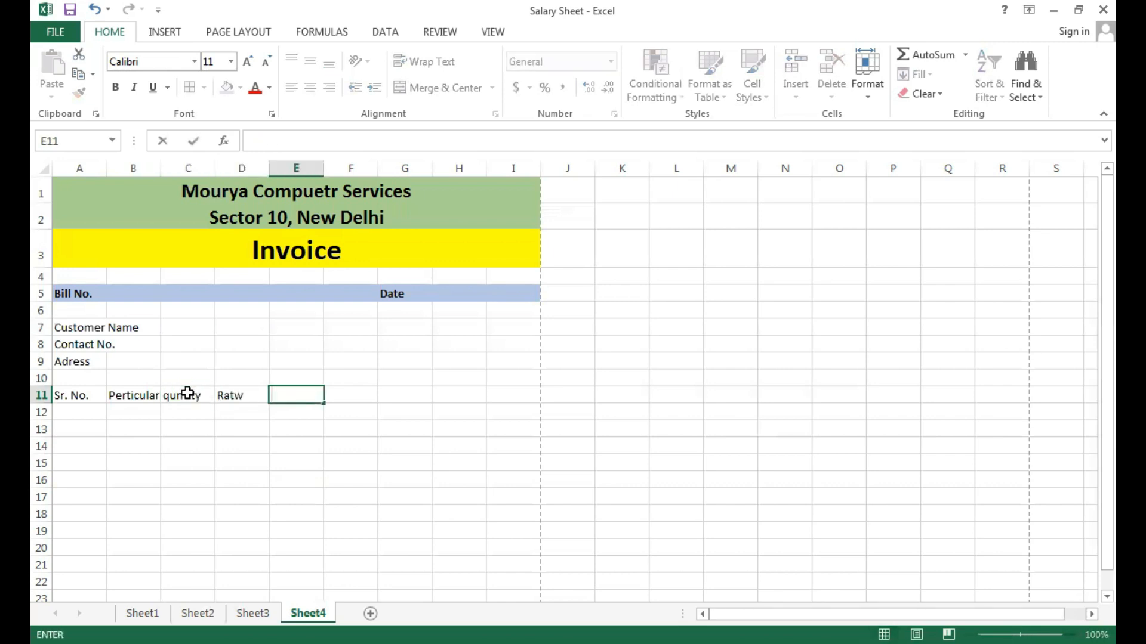
left_click(254, 393)
type("Rate")
key("Tab")
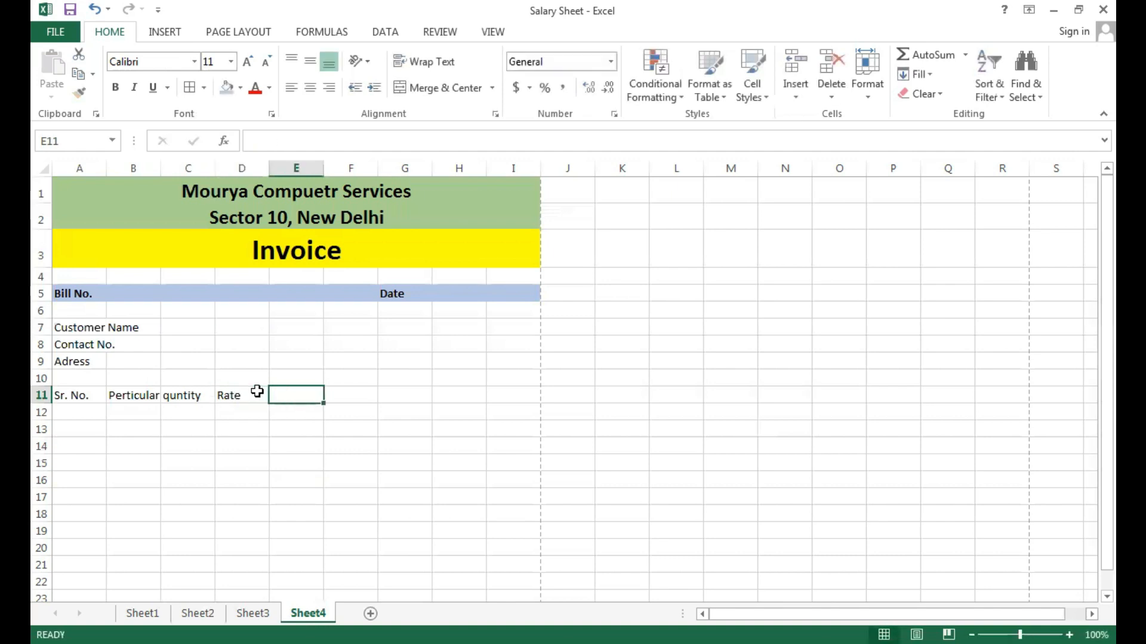
type("Amount")
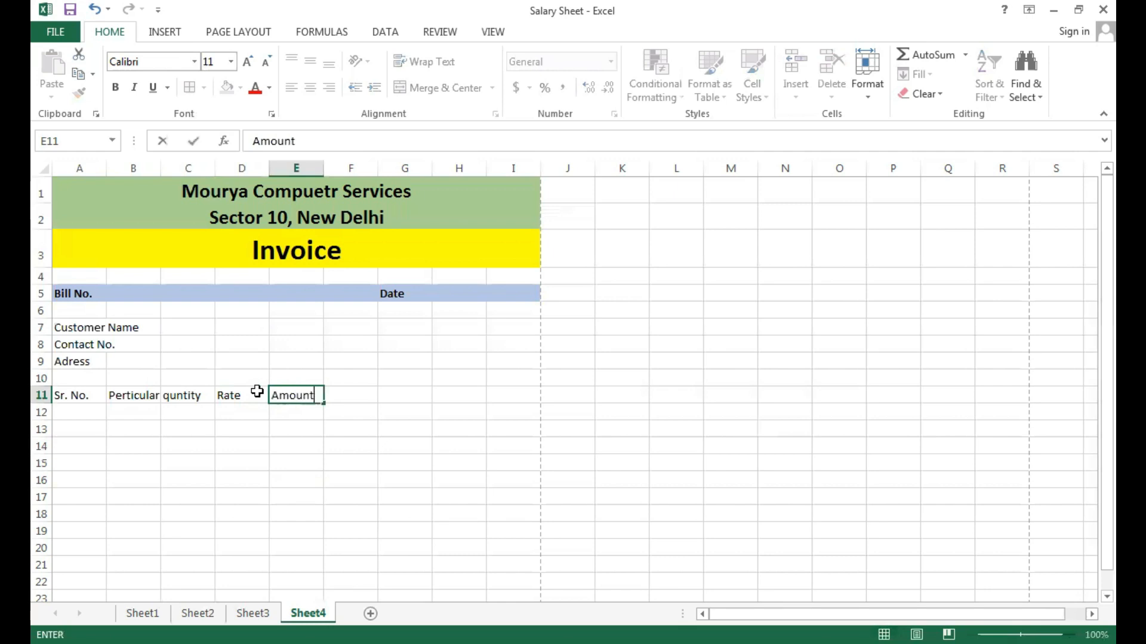
left_click(415, 463)
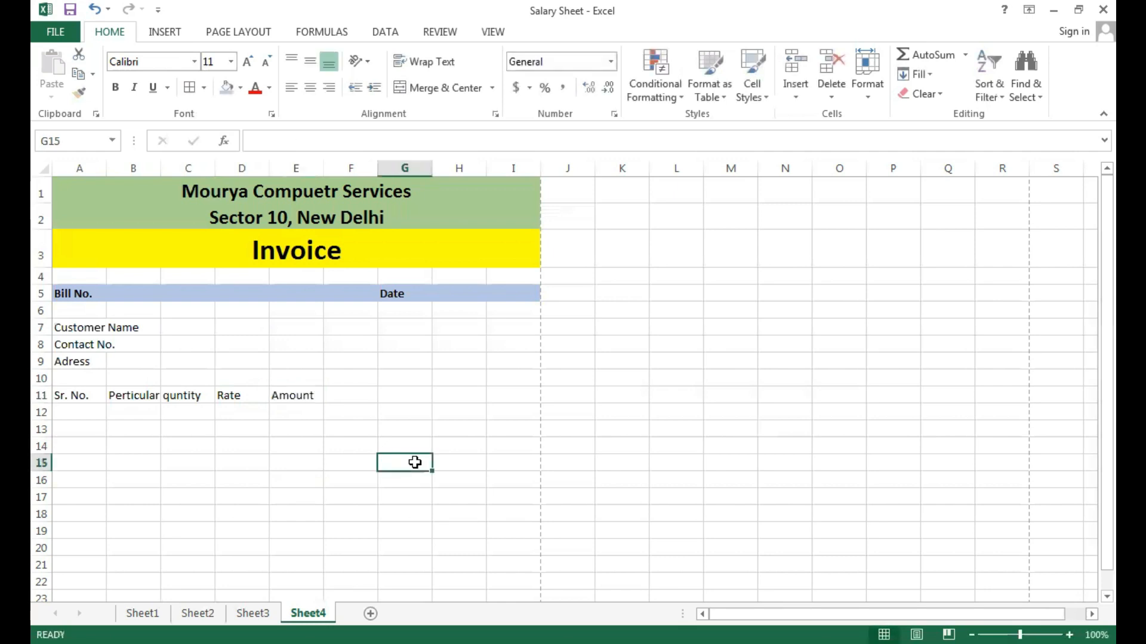
Widen column B to about four times its width, and columns C and E slightly.
left_click_drag(158, 172, 321, 197)
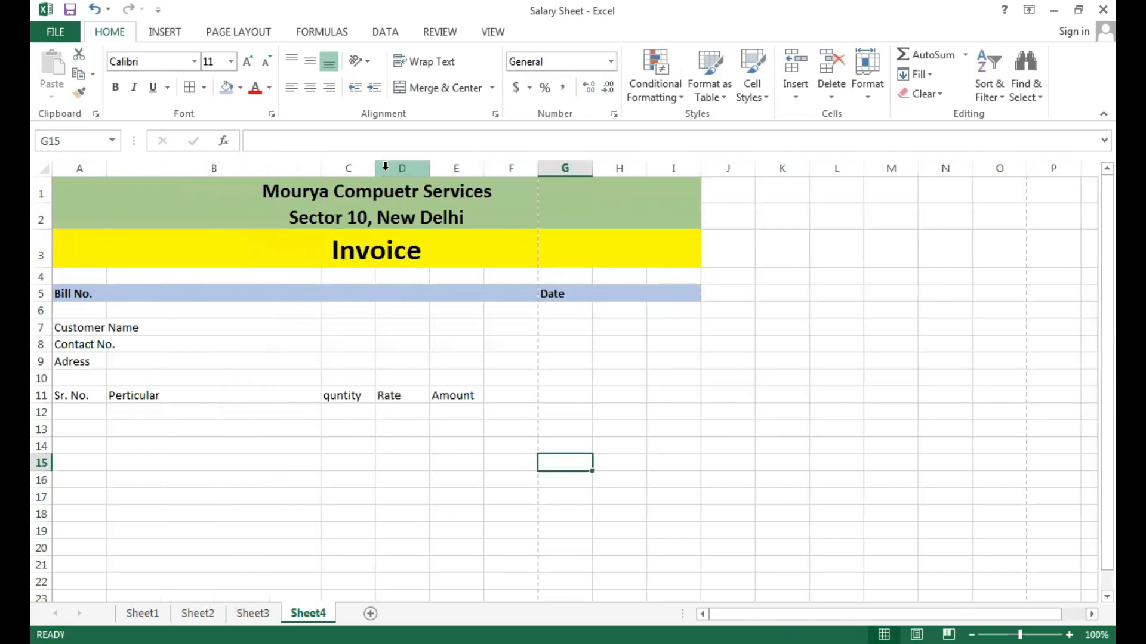
left_click_drag(372, 170, 395, 172)
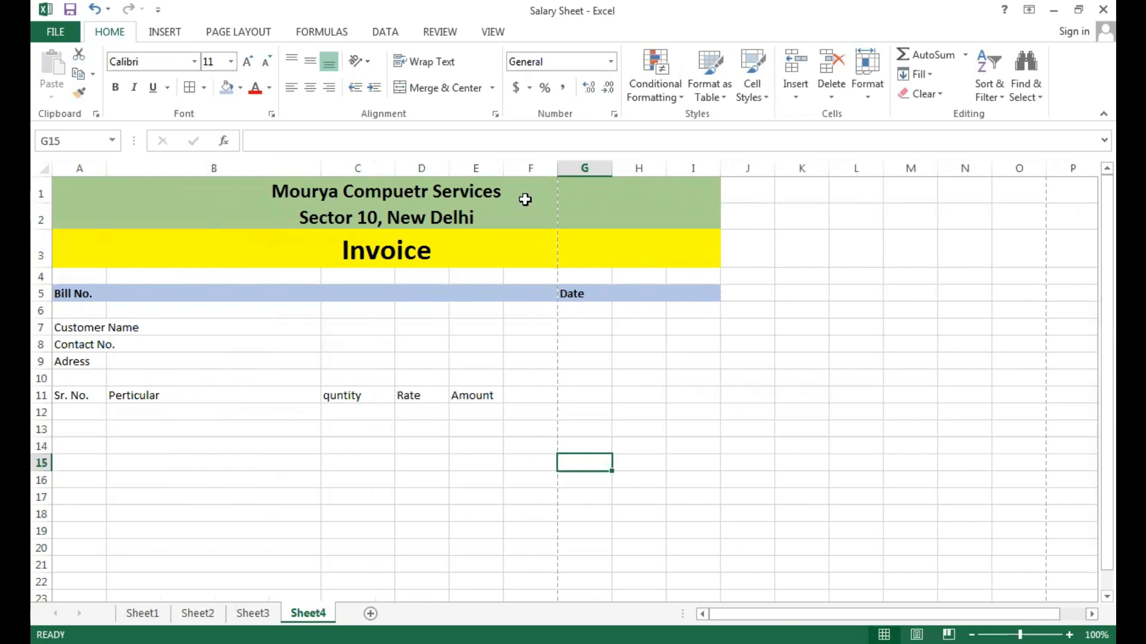
left_click_drag(503, 171, 511, 171)
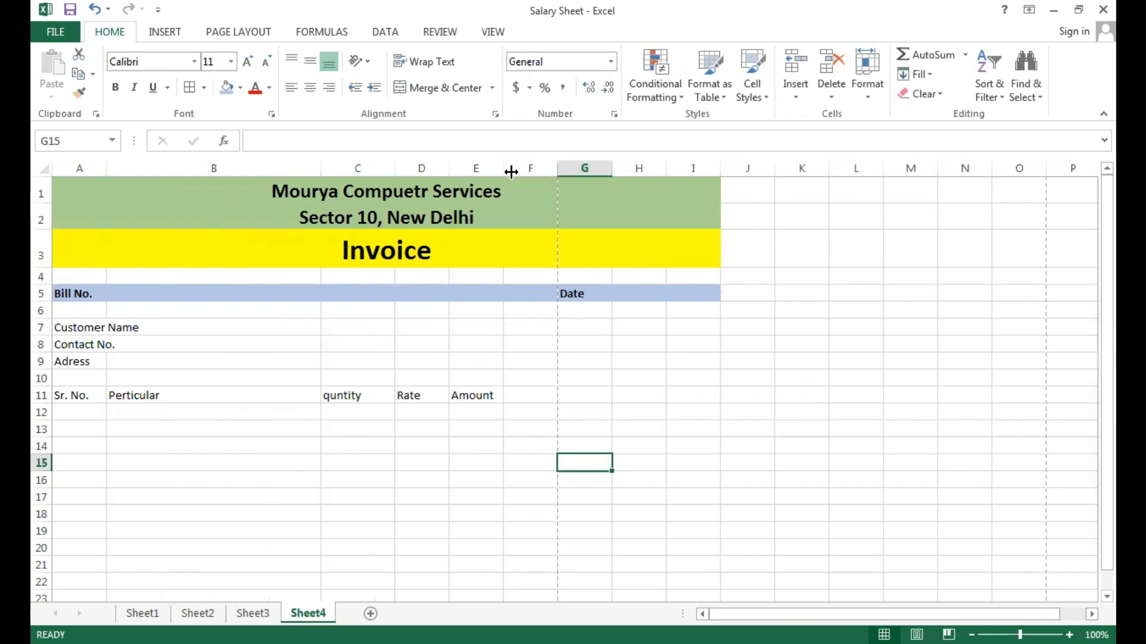
left_click(537, 312)
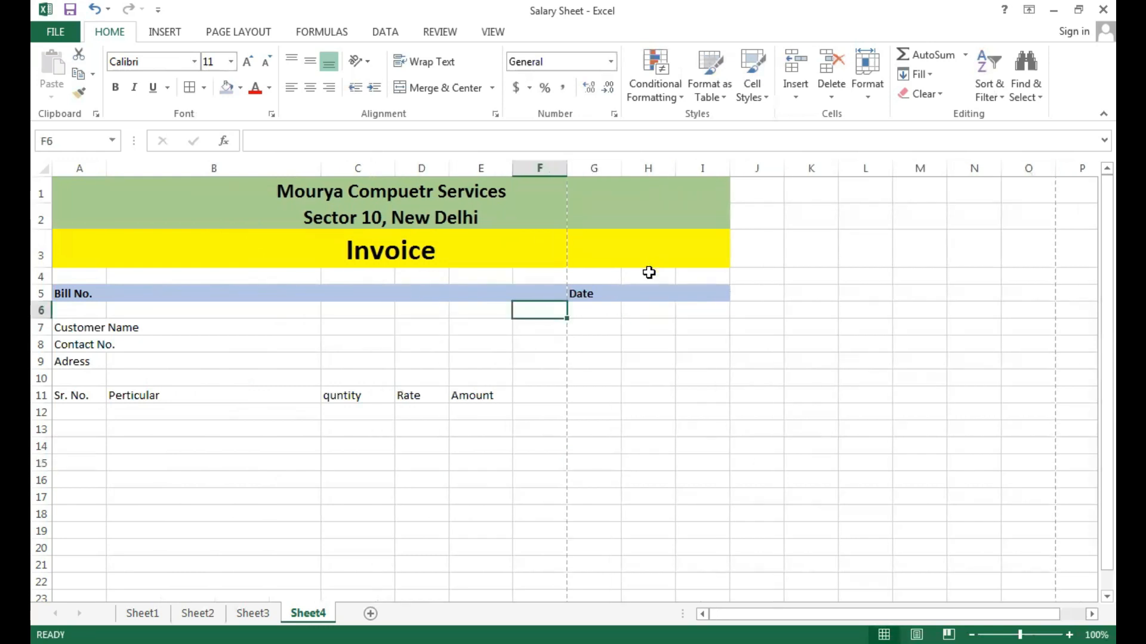
Move the merged "Date" cell from G5:I5 to D5:F5 in the bill details row.
left_click(635, 289)
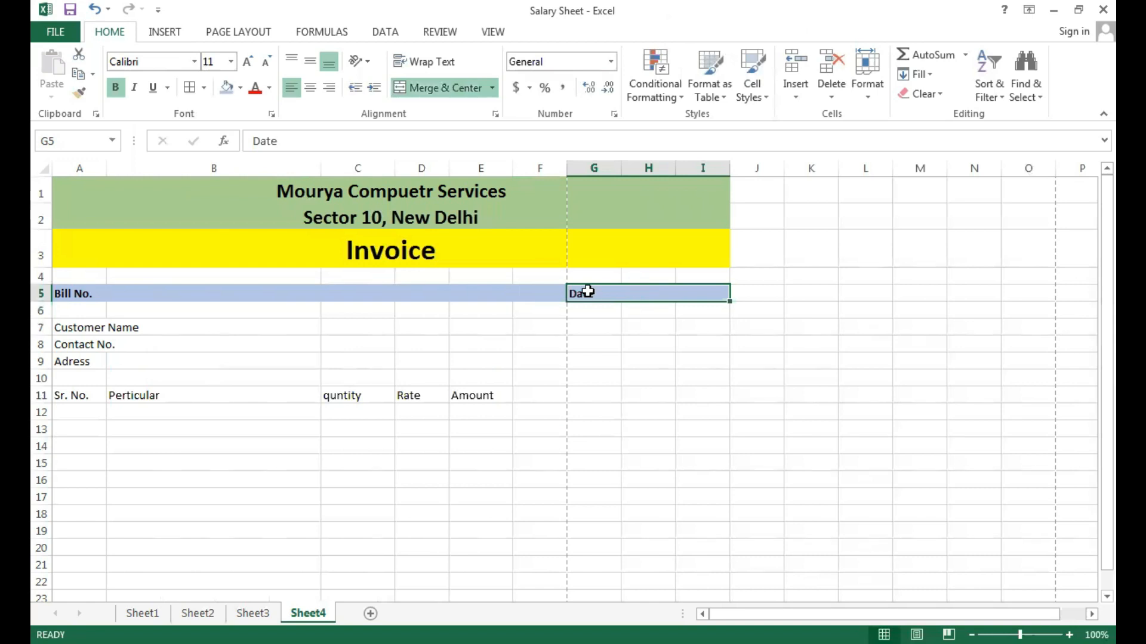
key("ctrl+c")
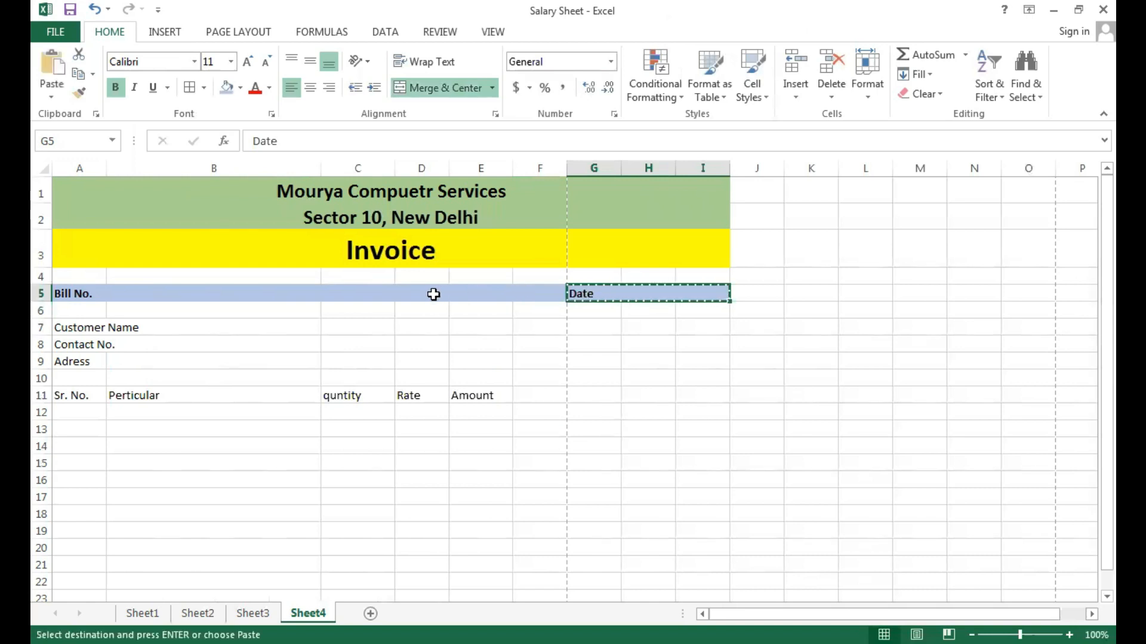
left_click(433, 294)
key("Return")
left_click(556, 369)
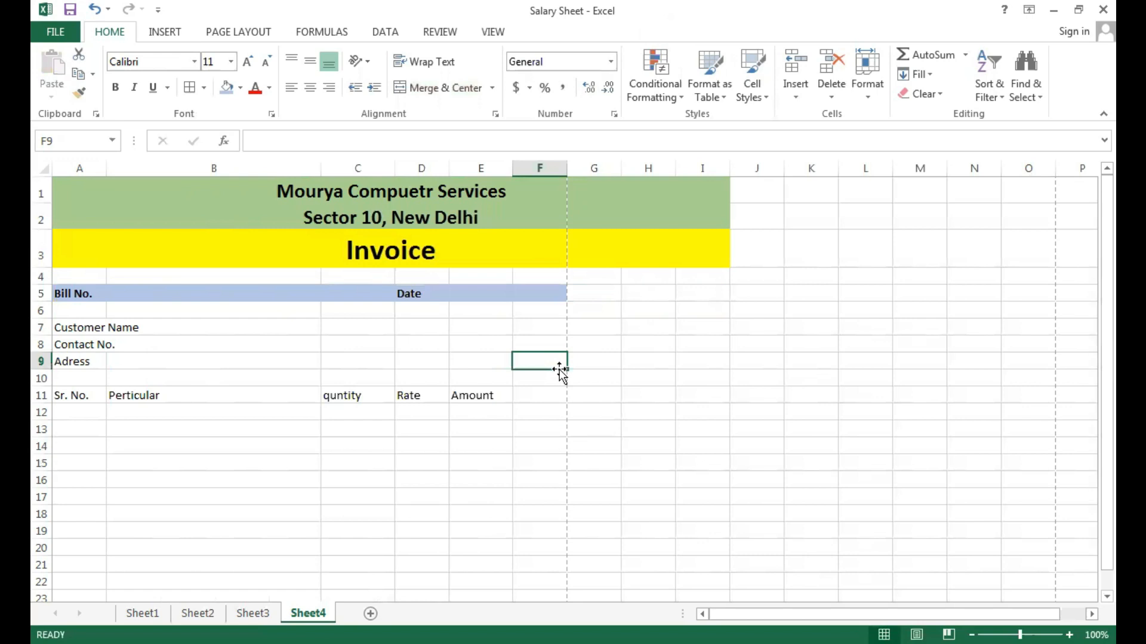
Check the invoice's page layout in the print preview and return to the sheet.
left_click(178, 431)
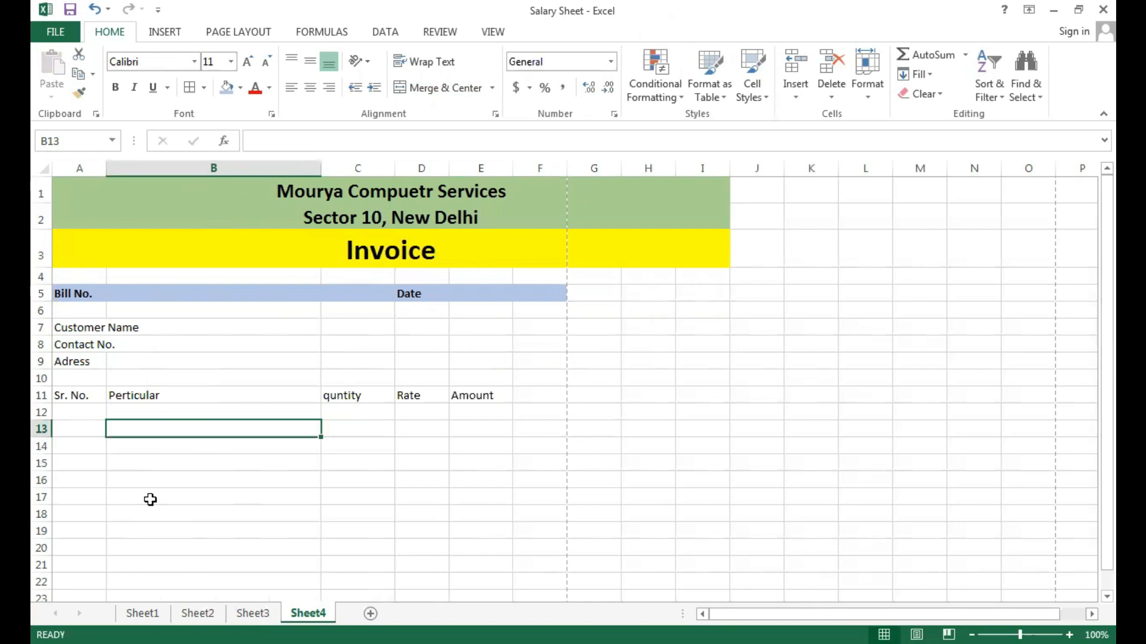
key("ctrl+p")
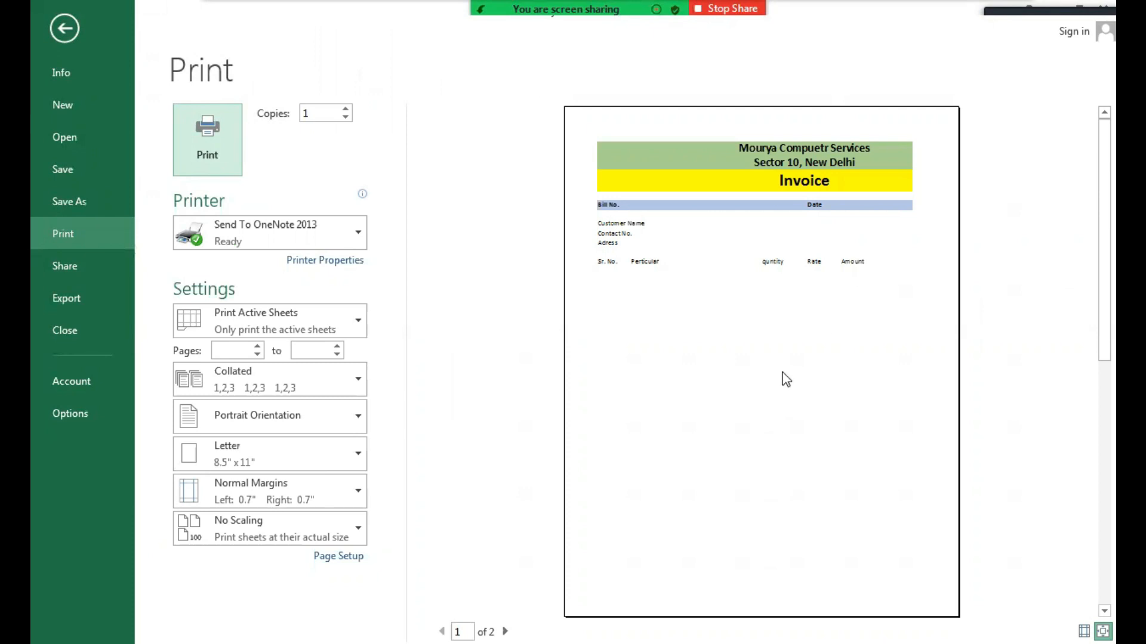
key("Escape")
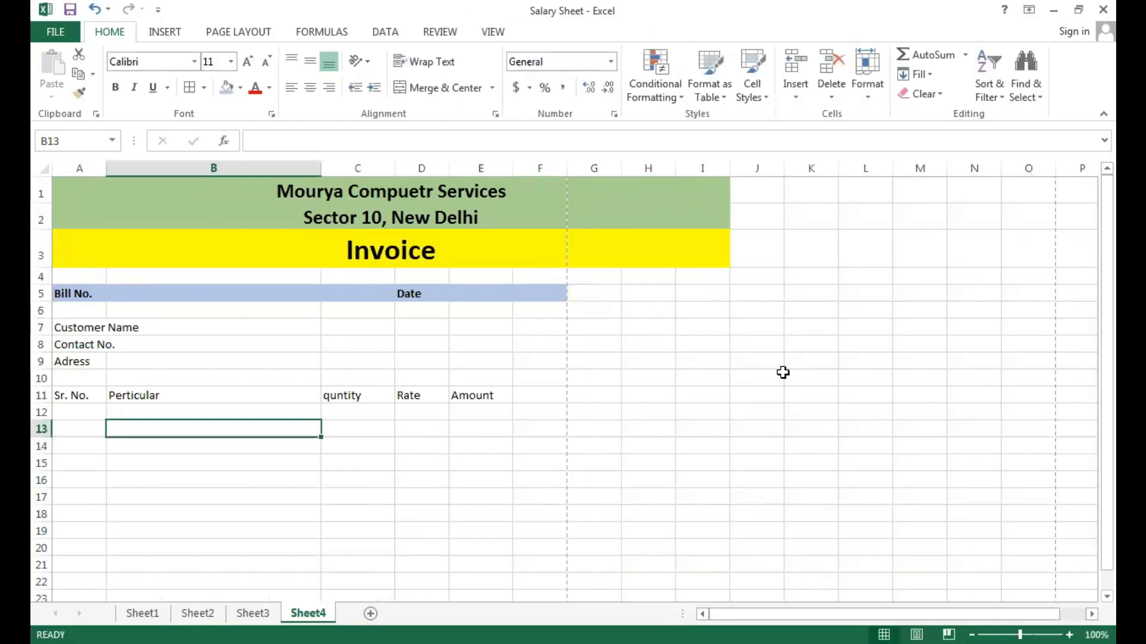
left_click(371, 476)
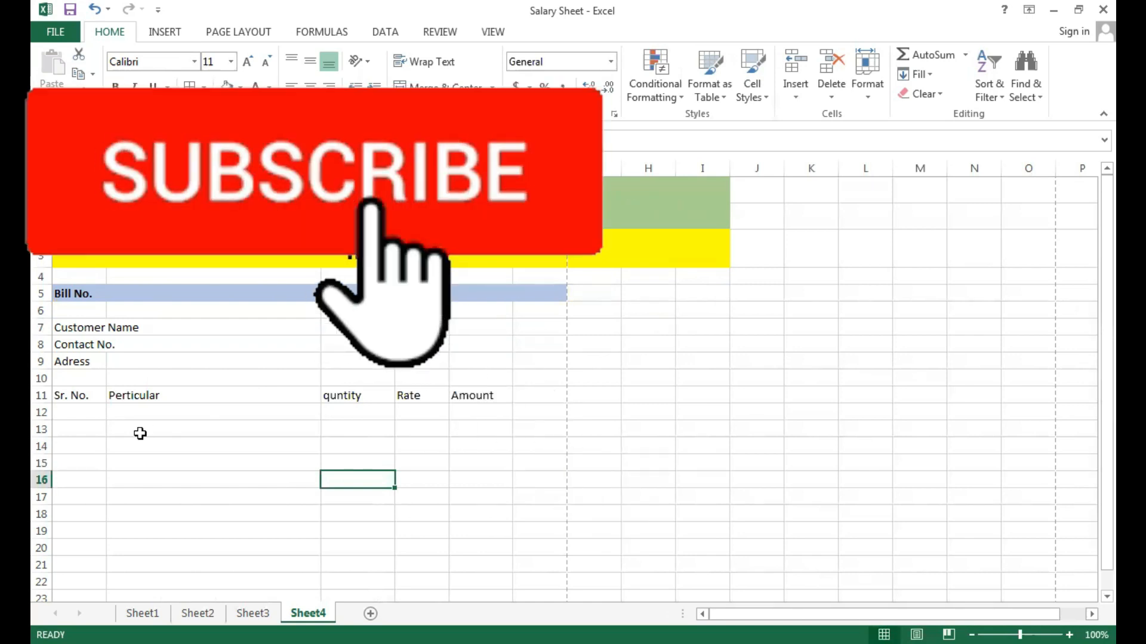
Apply outside borders around the item table range A11:E28.
left_click_drag(82, 395, 358, 395)
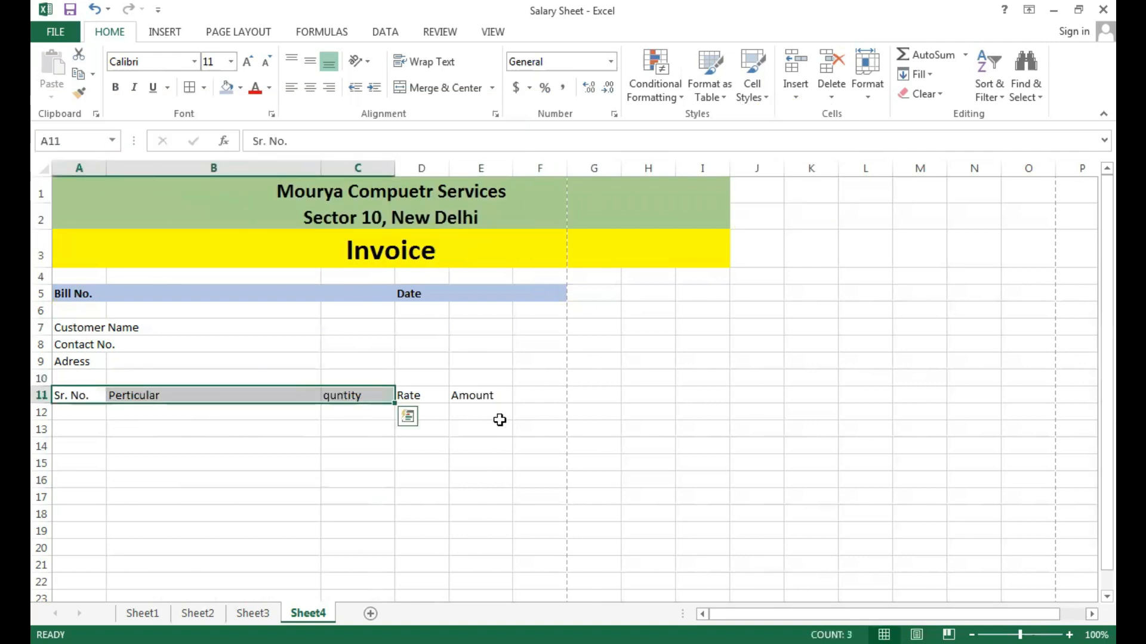
left_click_drag(89, 397, 479, 576)
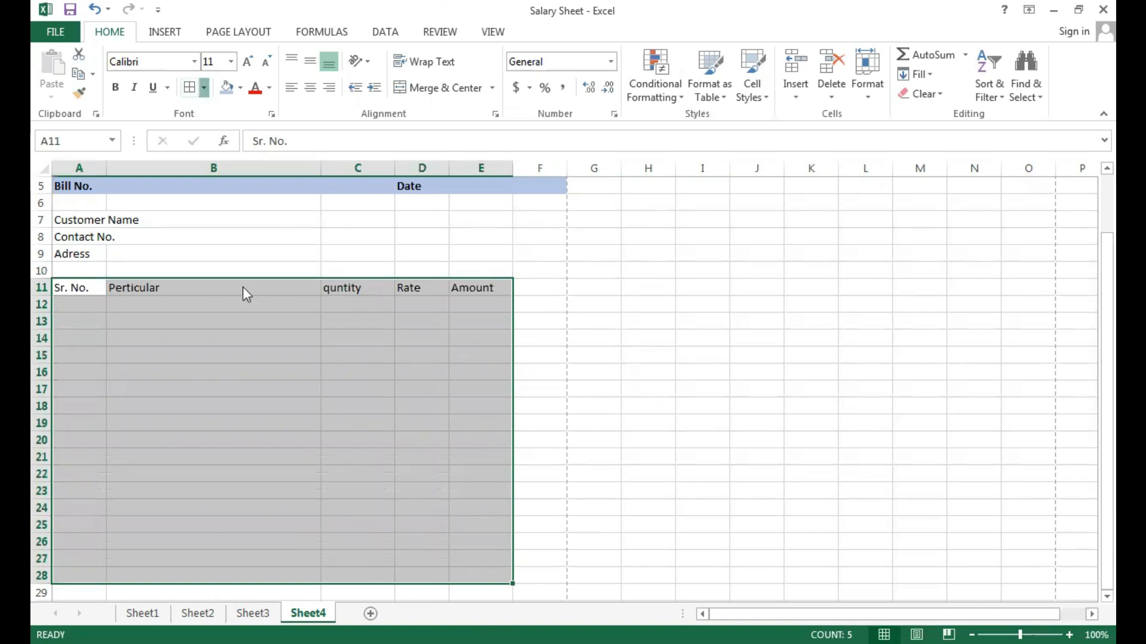
left_click(204, 87)
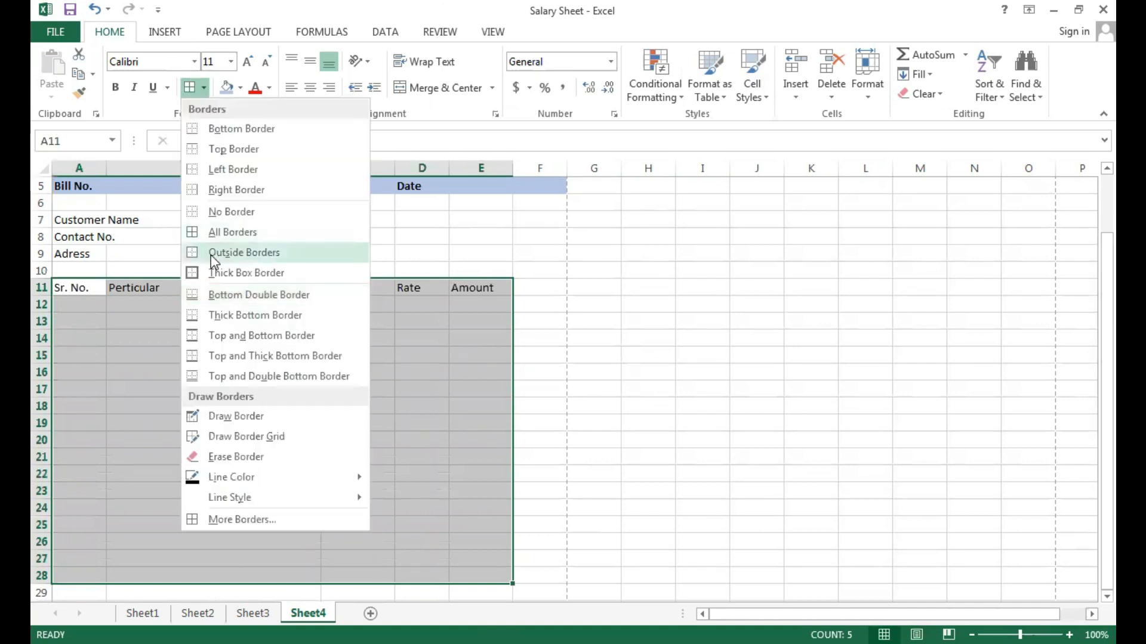
left_click(212, 260)
left_click(194, 422)
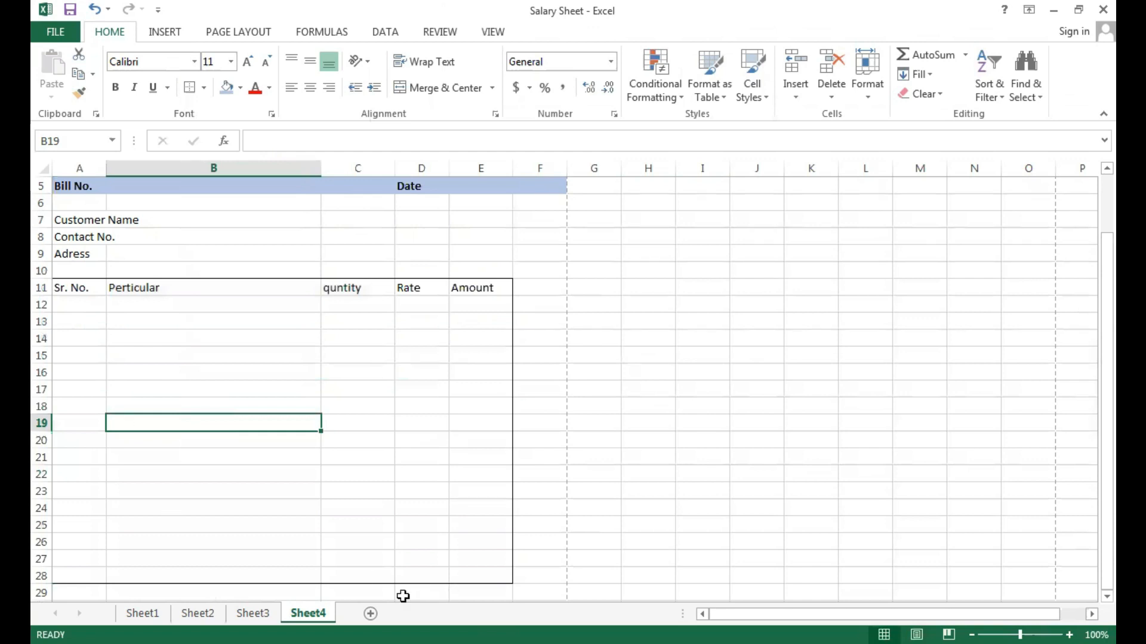
Enter the summary labels "Total Amount" in C29, "CGST" in C30 and "SGCT" in C31.
left_click(365, 596)
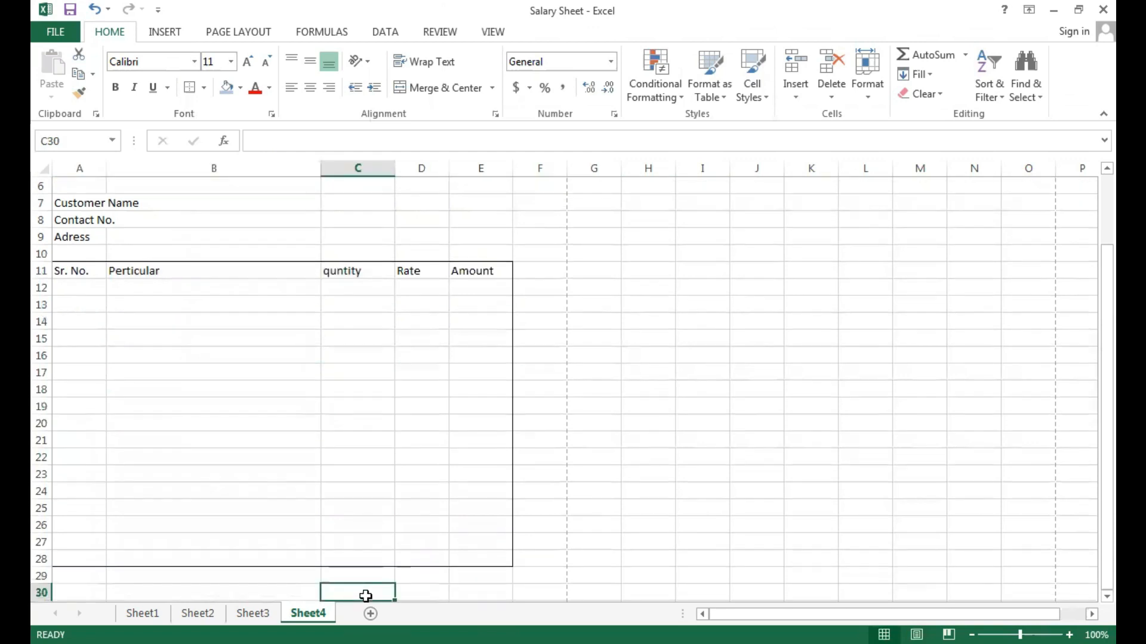
type("To")
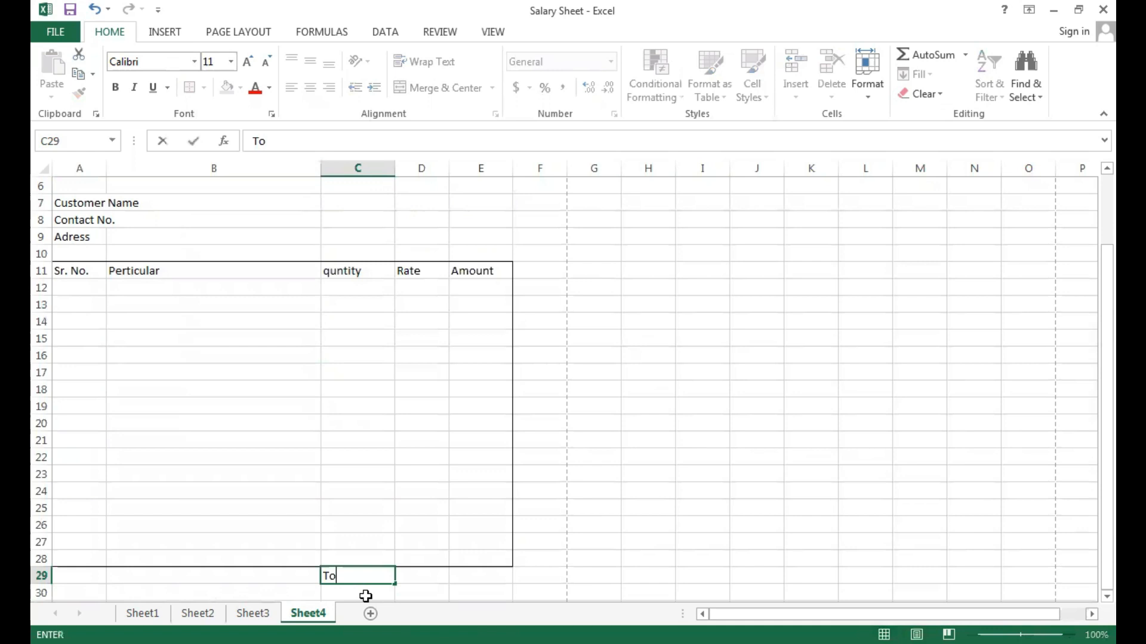
type("tal Amount")
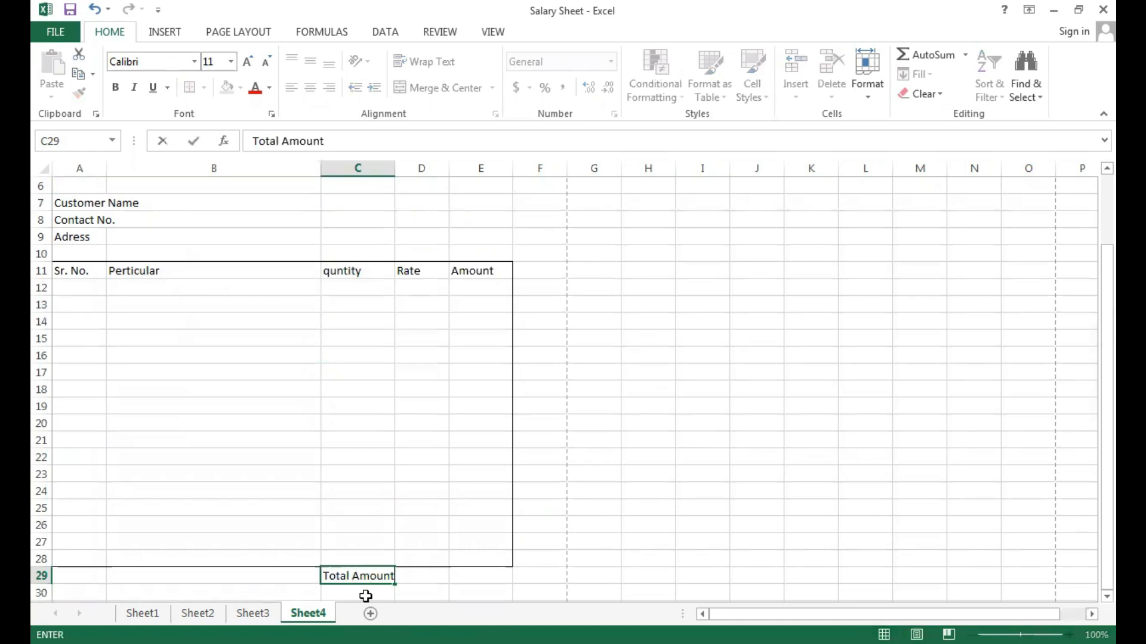
key("Return")
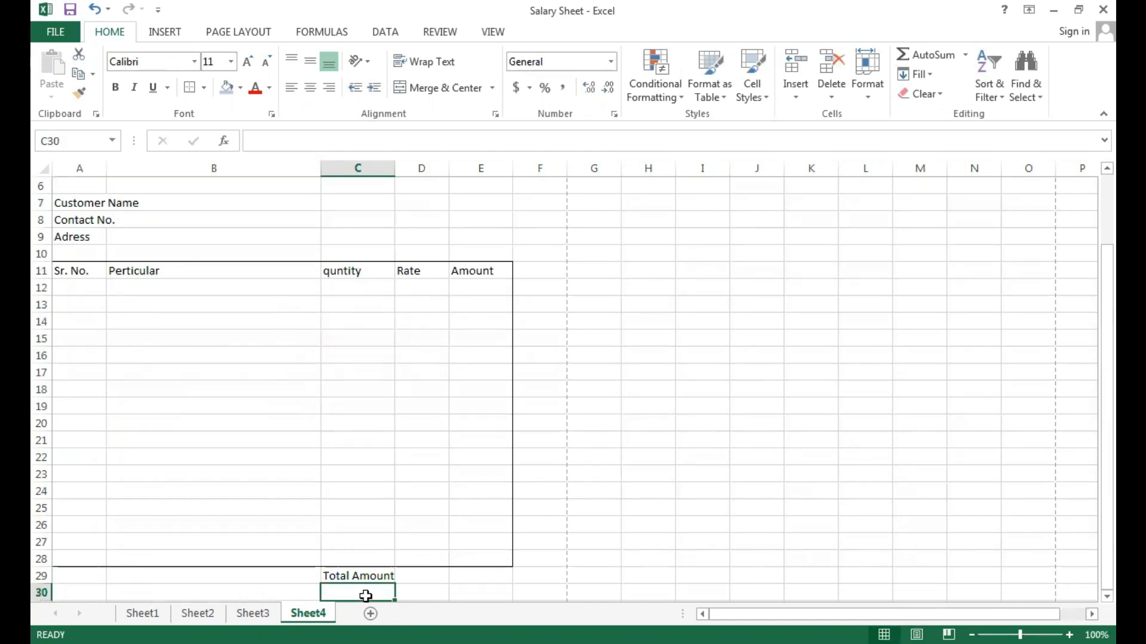
type("CGST")
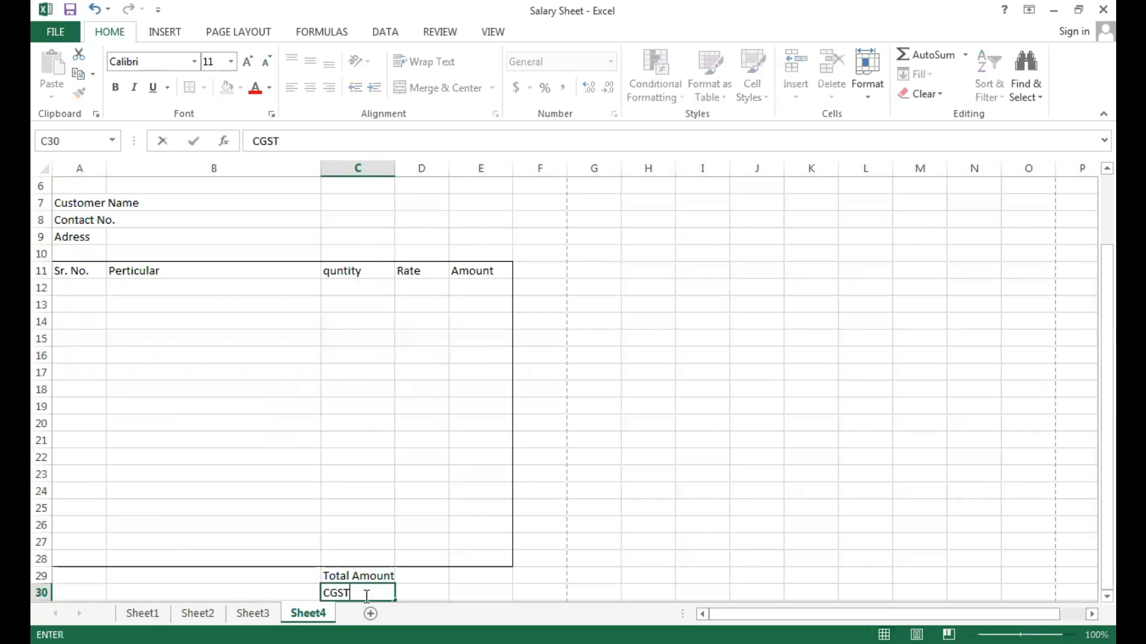
key("Return")
type("SGCT")
key("Return")
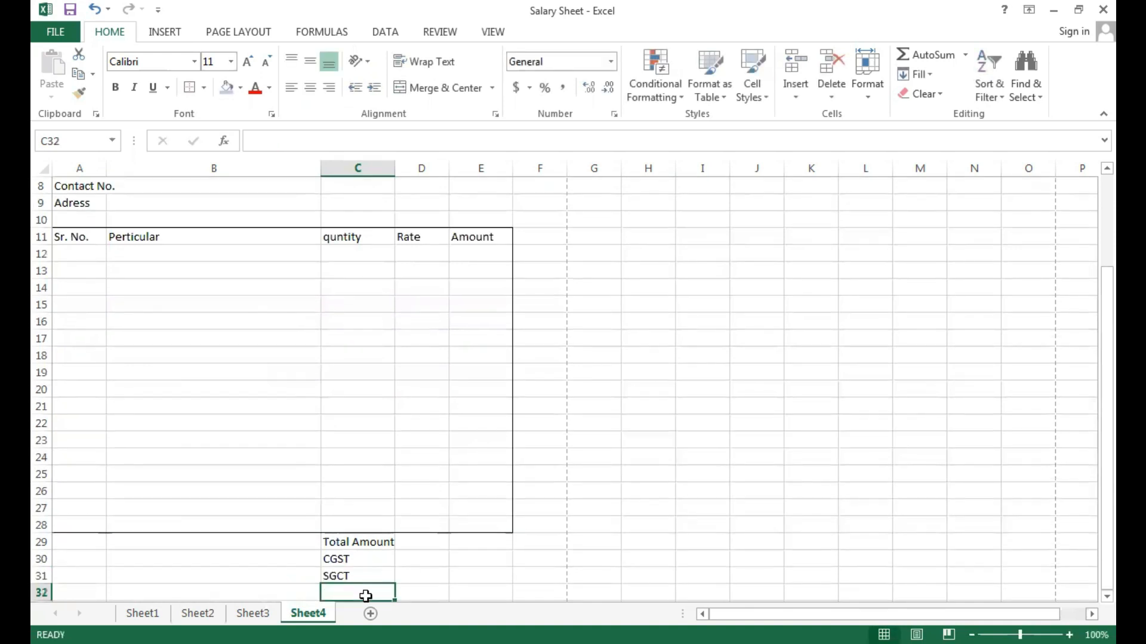
Enter the label "Total Bill" in cell C32 below the tax labels.
type("Tol")
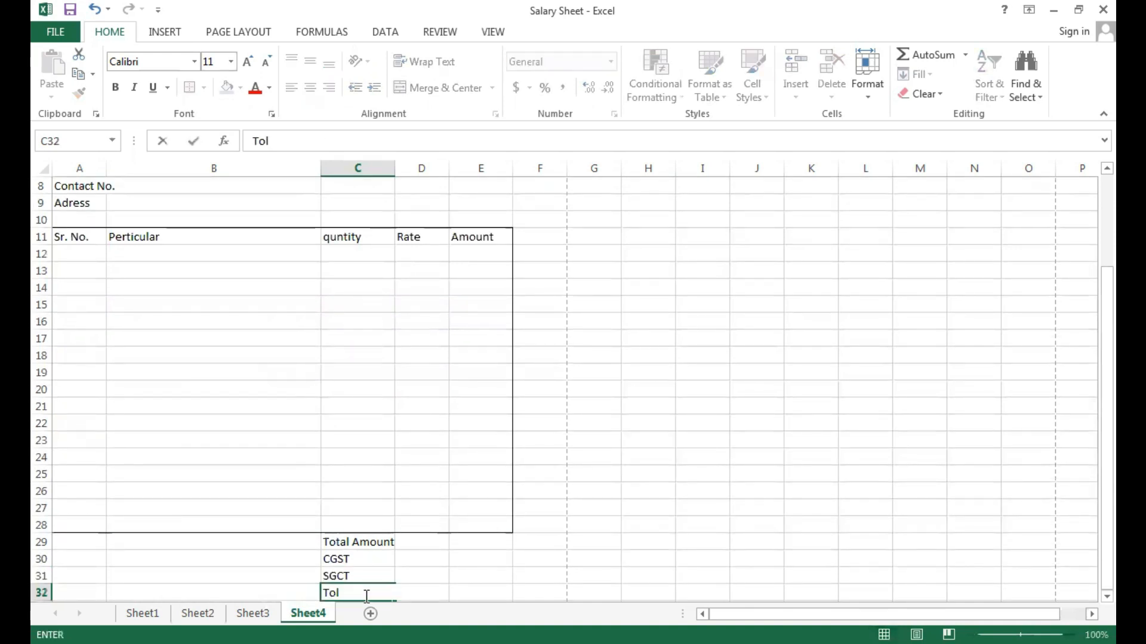
key("BackSpace")
type("tal ")
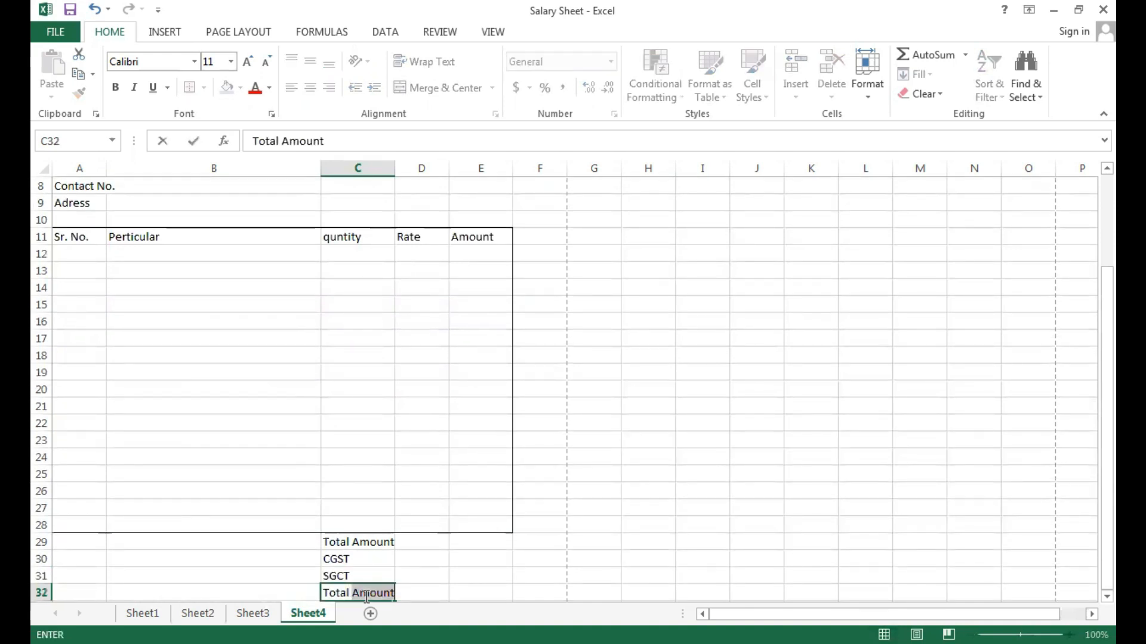
type("Bill")
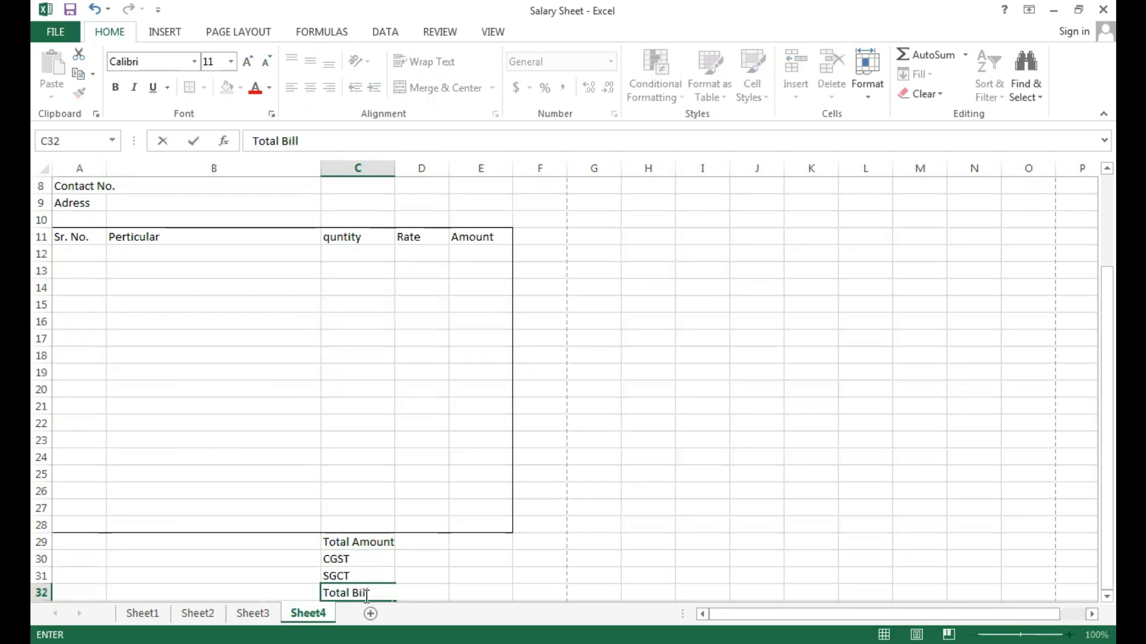
left_click(458, 575)
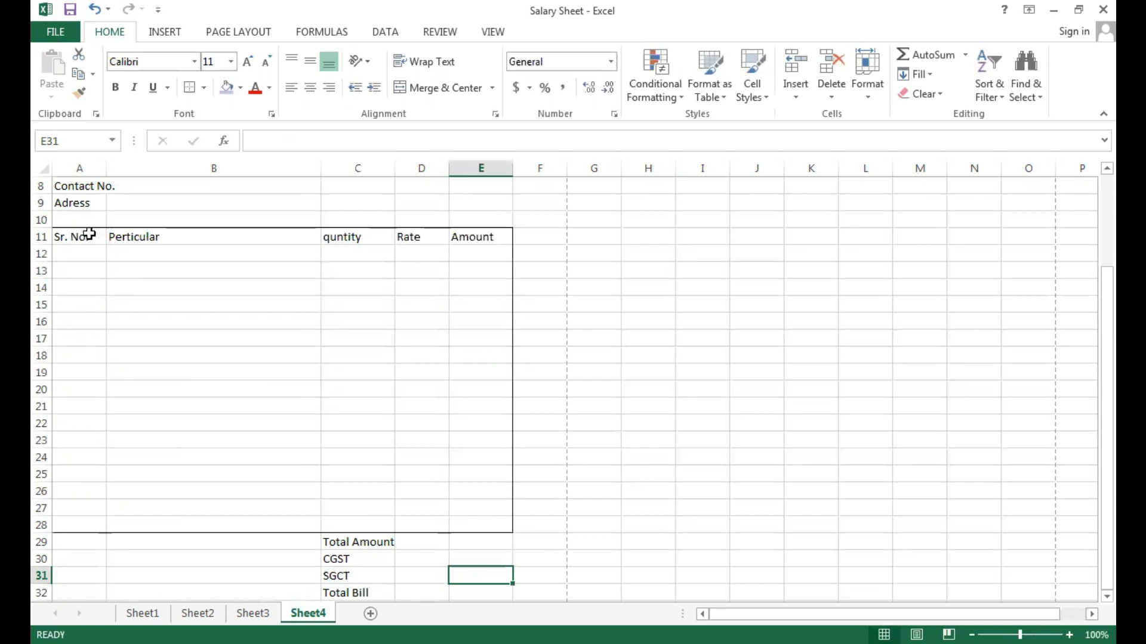
Apply outside borders separately to the Sr. No. column A11:A28 and the Perticular column B11:B28.
left_click_drag(88, 234, 79, 526)
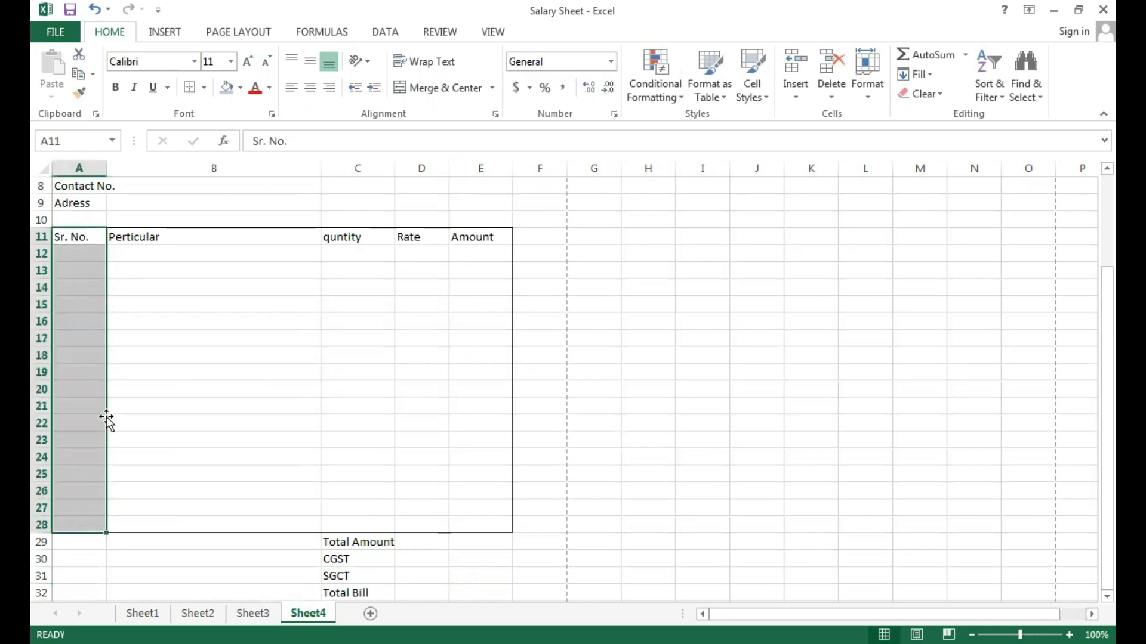
left_click(204, 88)
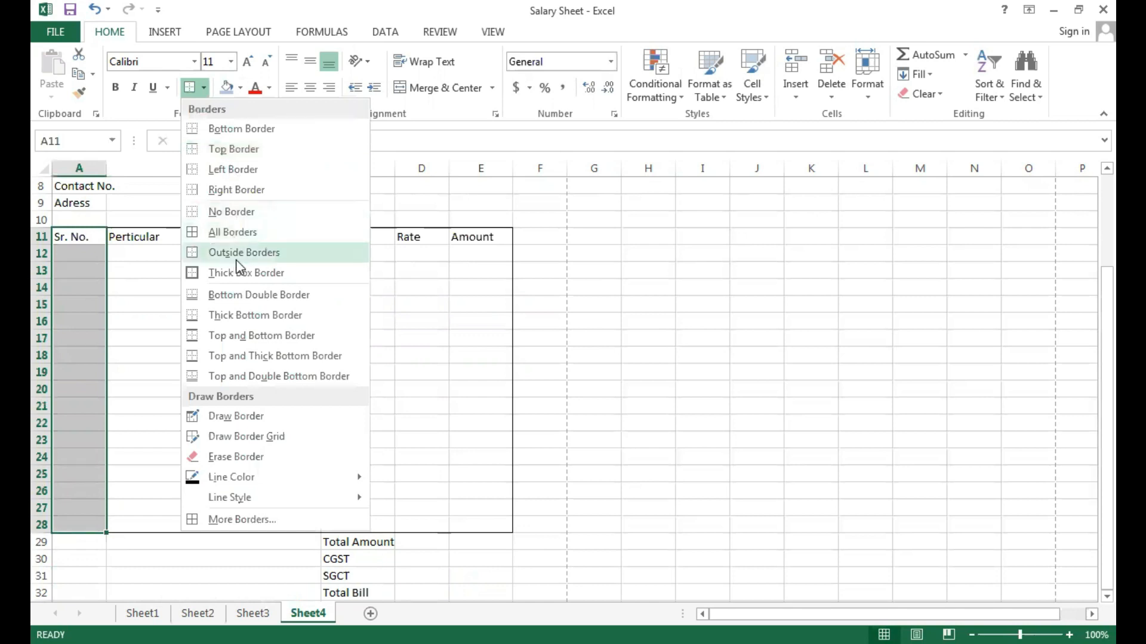
left_click(236, 261)
left_click_drag(190, 238, 206, 517)
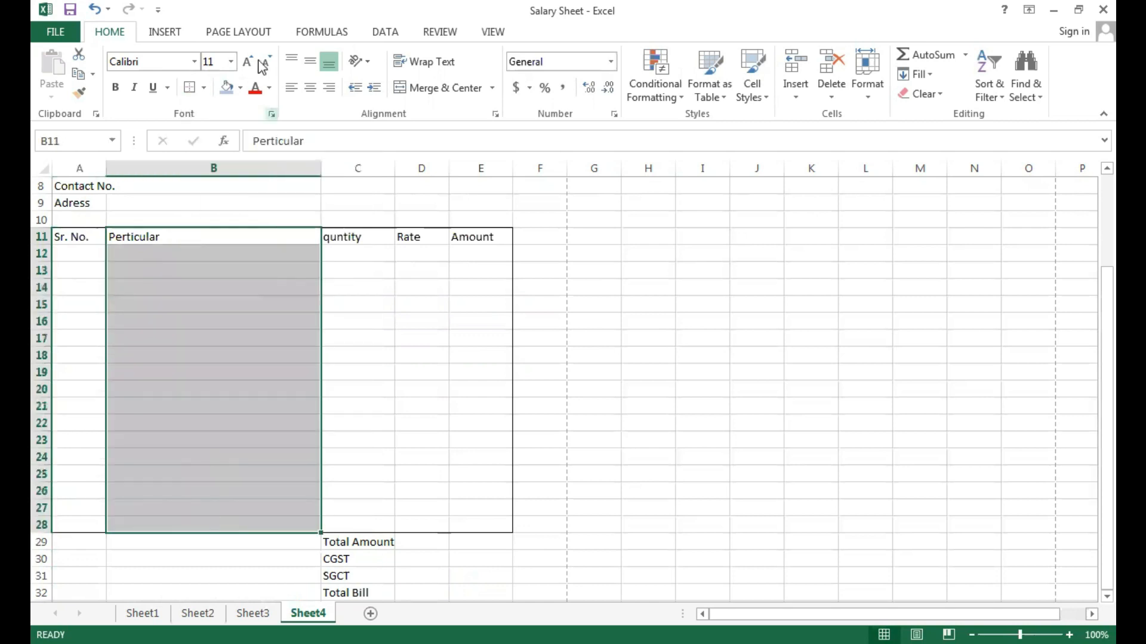
left_click(207, 85)
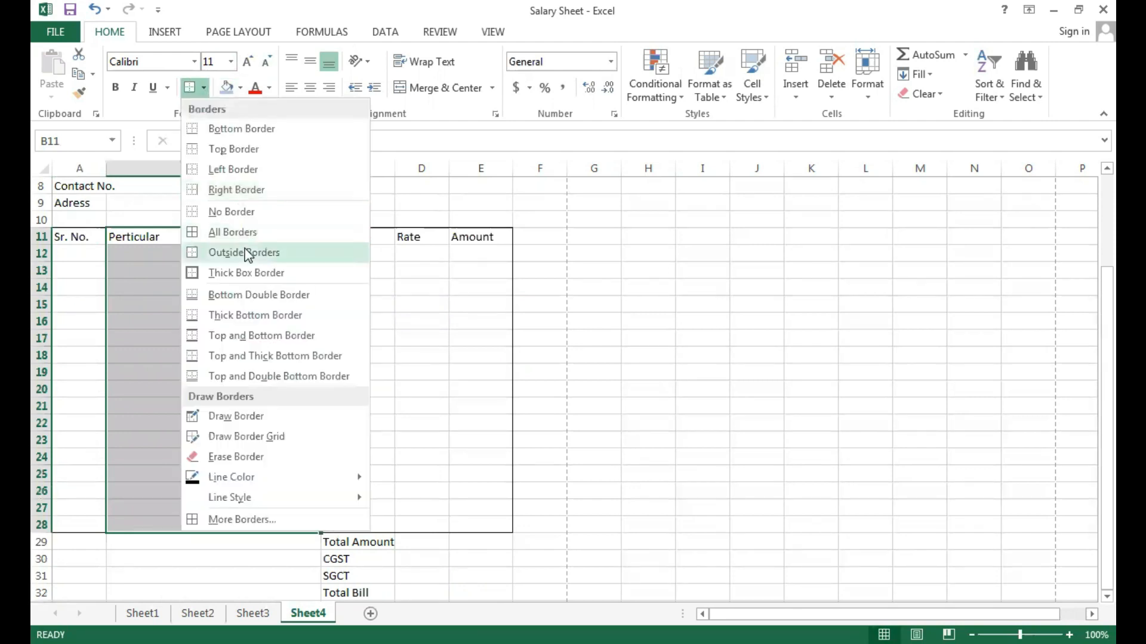
left_click(248, 253)
Apply outside borders separately to the quntity, Rate and Amount columns, C11:C28, D11:D28 and E11:E28.
left_click_drag(345, 238, 362, 518)
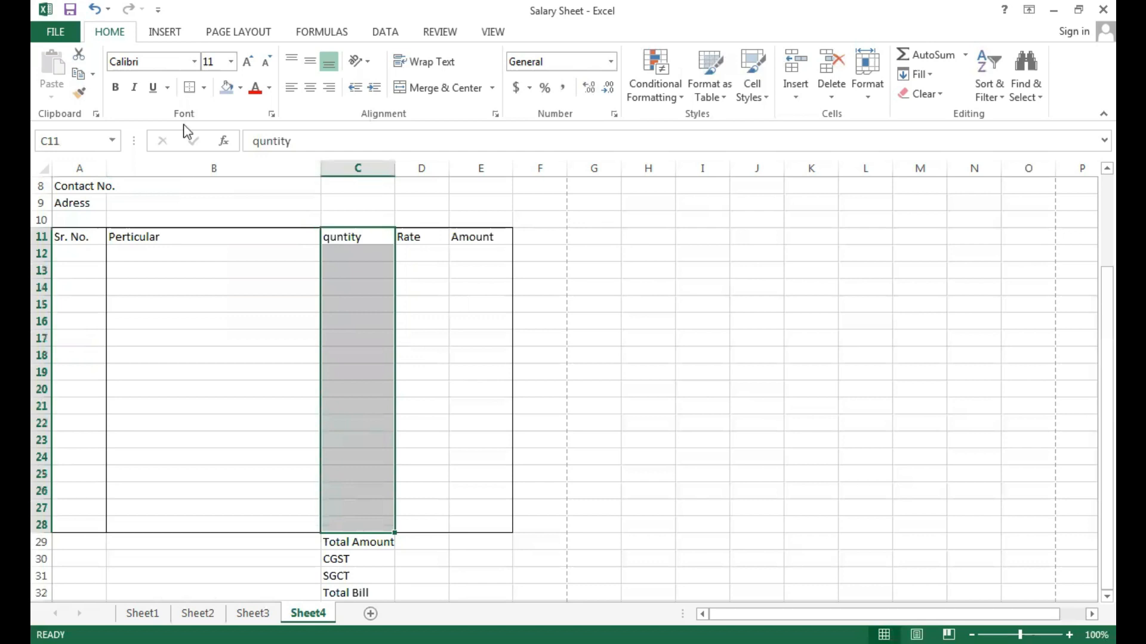
left_click(203, 89)
left_click(227, 253)
left_click_drag(422, 239, 442, 526)
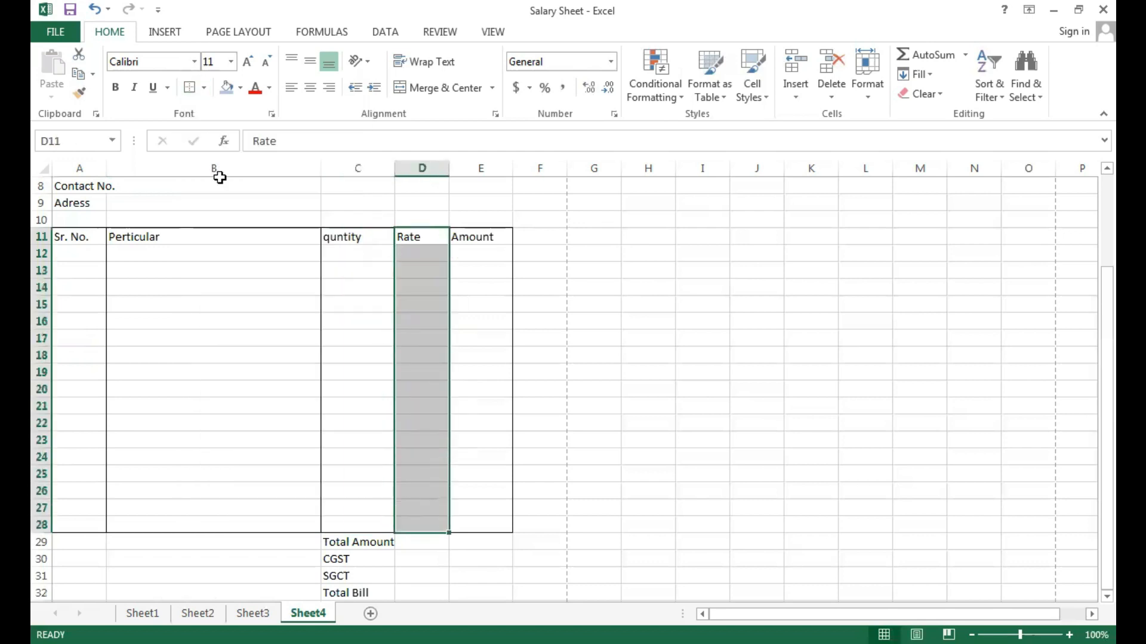
left_click(205, 90)
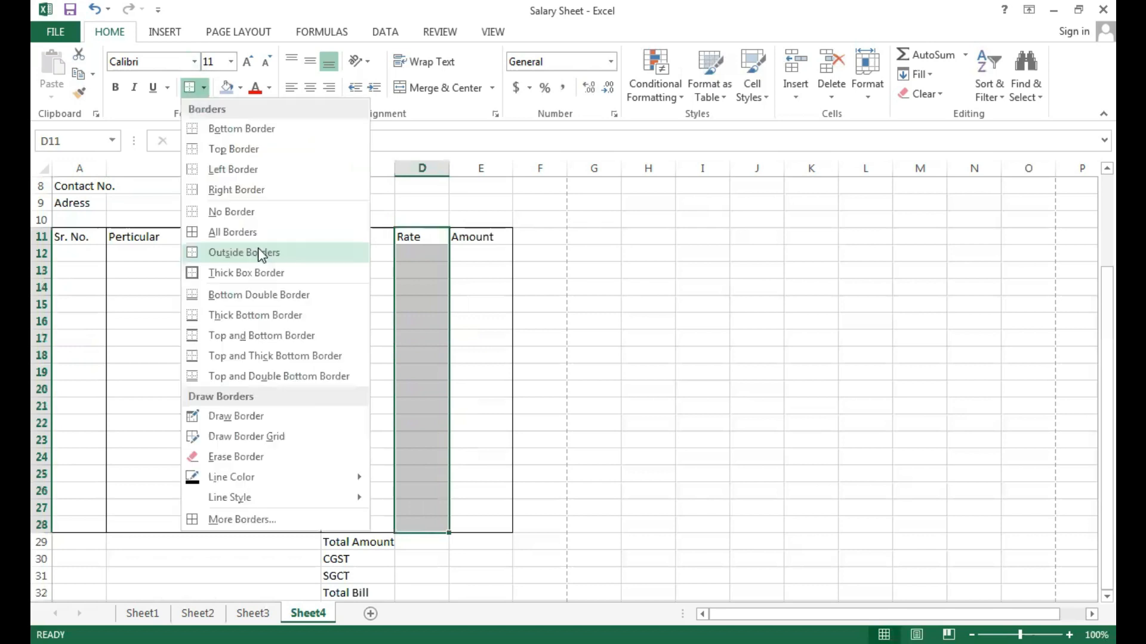
left_click(258, 253)
left_click_drag(485, 236, 488, 529)
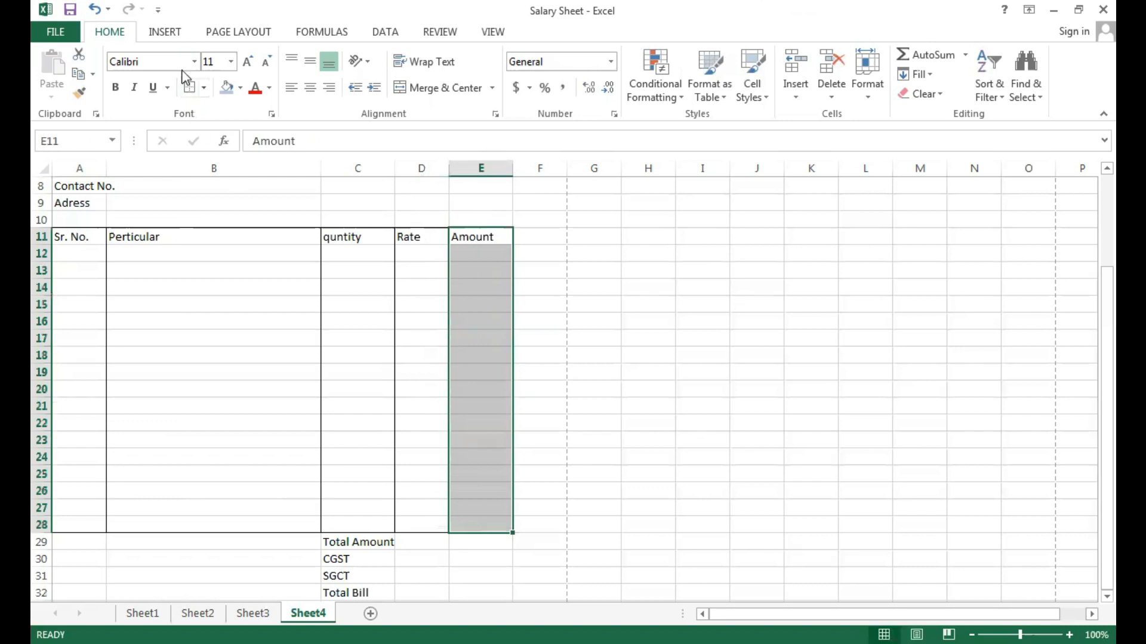
left_click(204, 90)
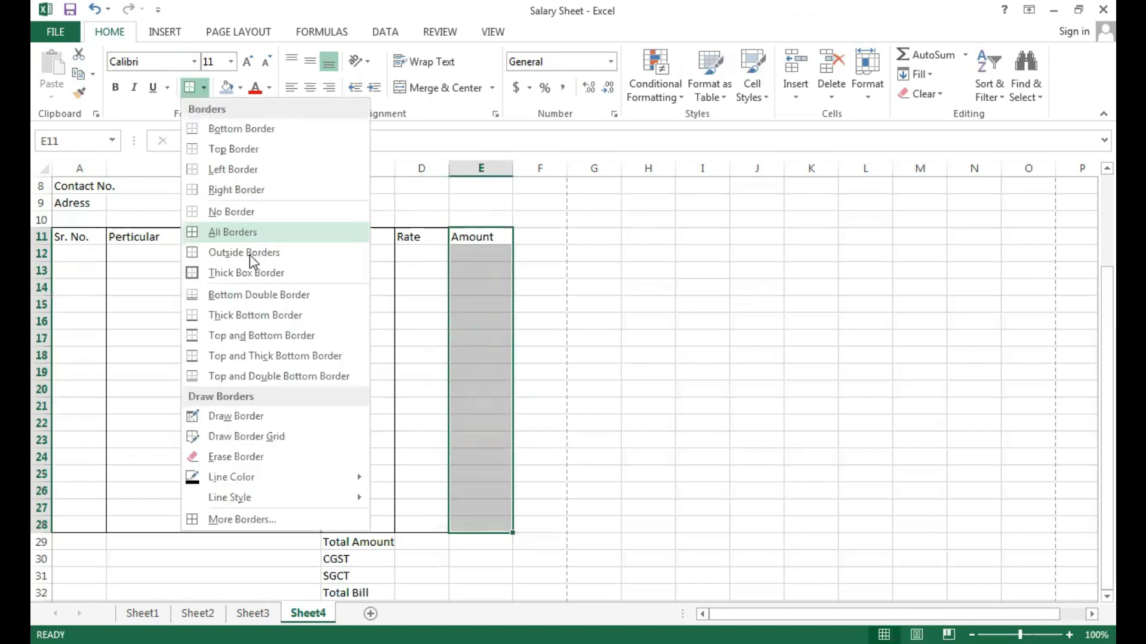
left_click(241, 338)
left_click(241, 339)
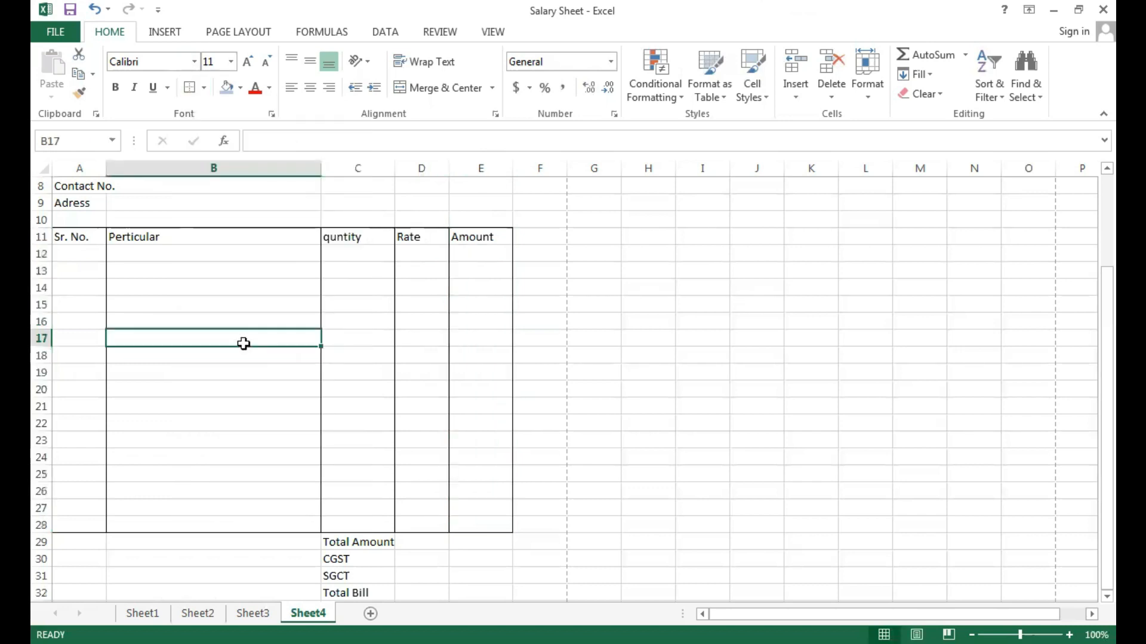
Apply all borders to the item table headings in A11:E11 and centre their text horizontally.
left_click(78, 236)
left_click_drag(78, 236, 460, 235)
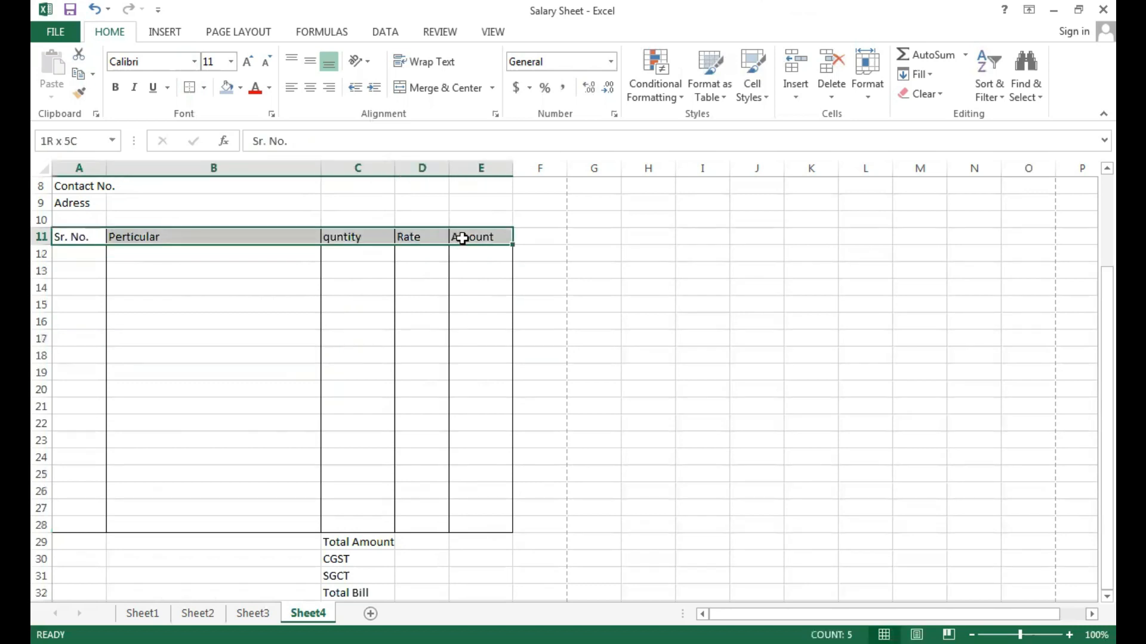
left_click(203, 87)
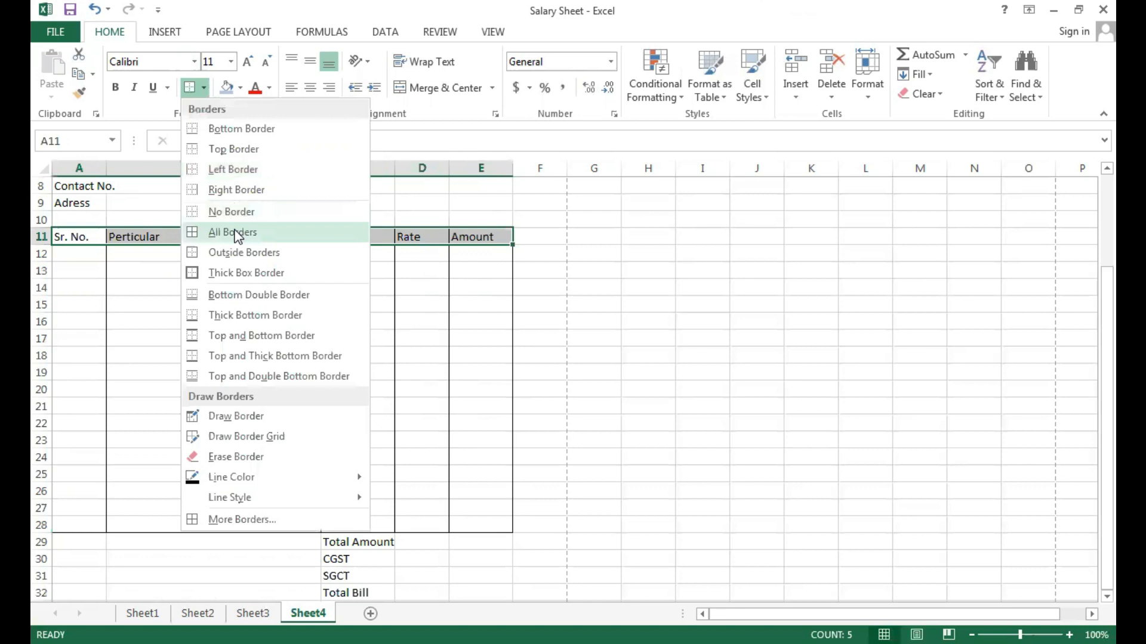
left_click(237, 237)
left_click(310, 88)
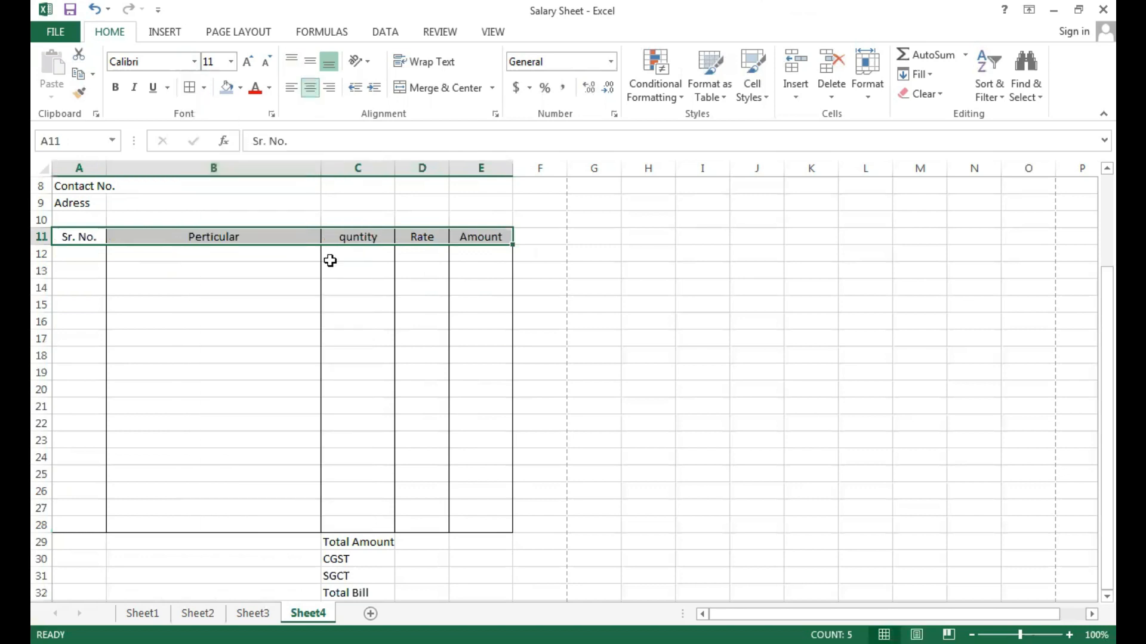
left_click(330, 261)
left_click(234, 334)
Make the item table headings in A11:E11 bold and check the sheet in the print preview.
left_click_drag(86, 241, 478, 242)
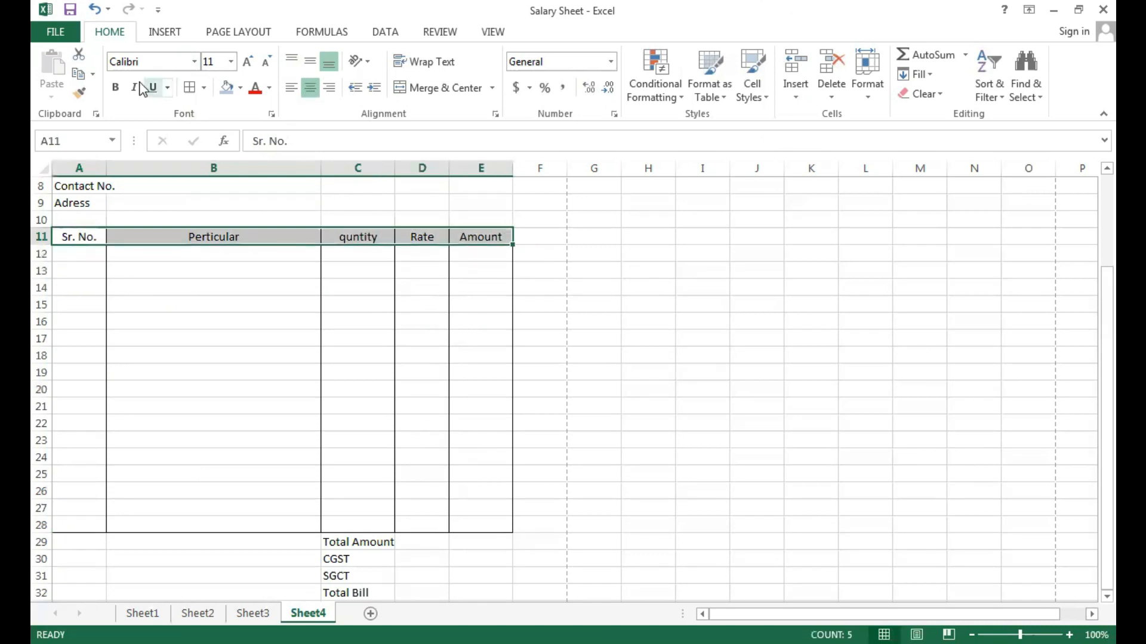
left_click(116, 87)
left_click(221, 333)
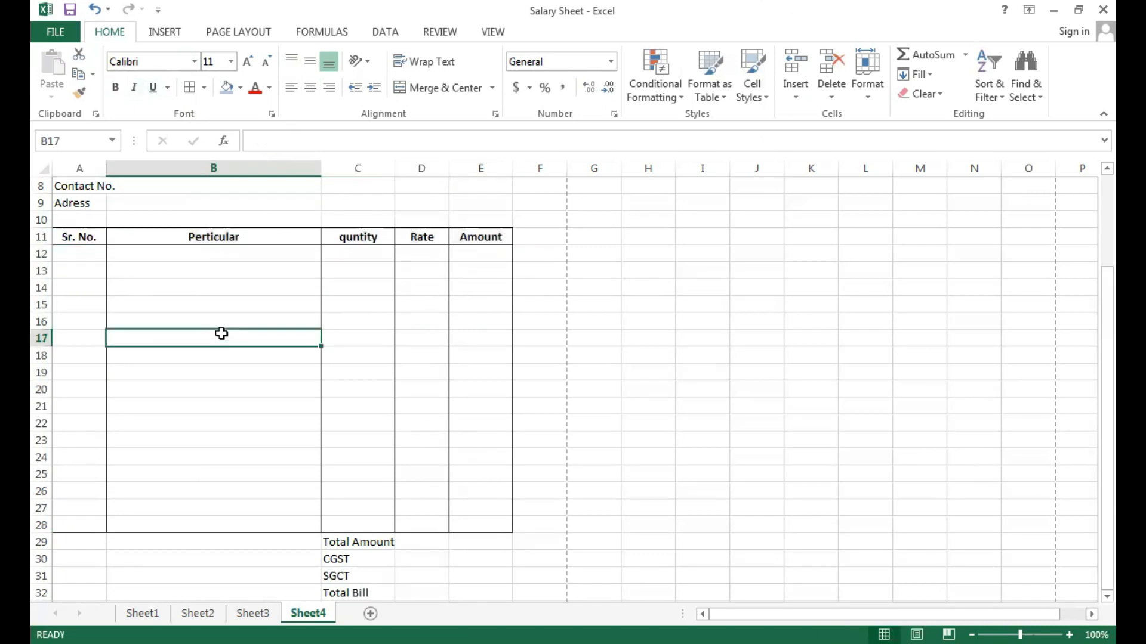
key("ctrl+p")
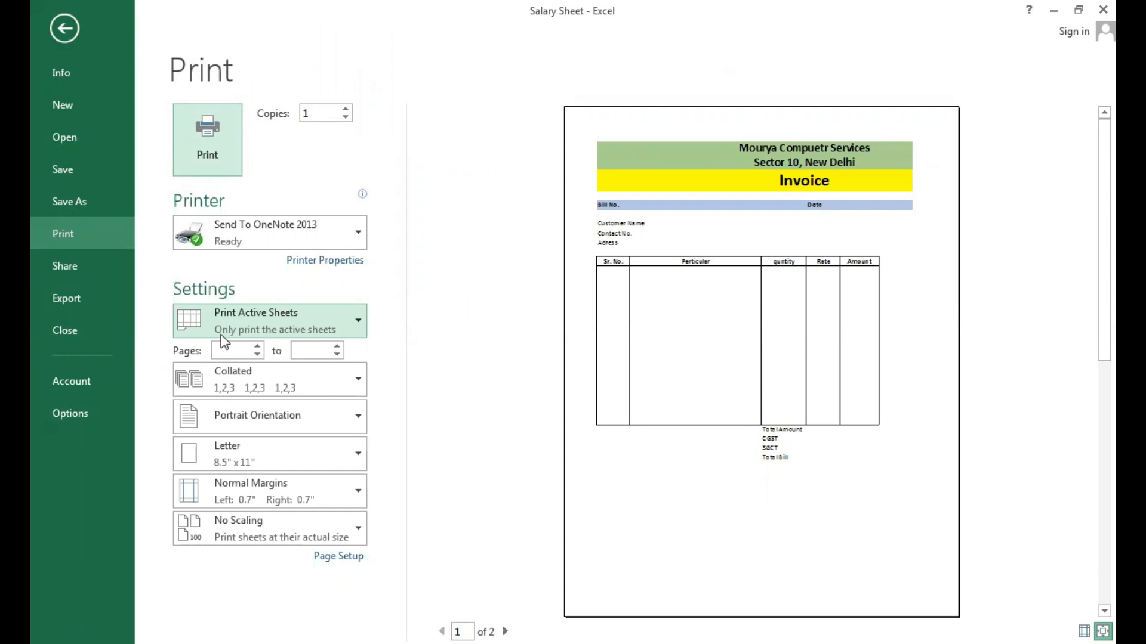
key("Escape")
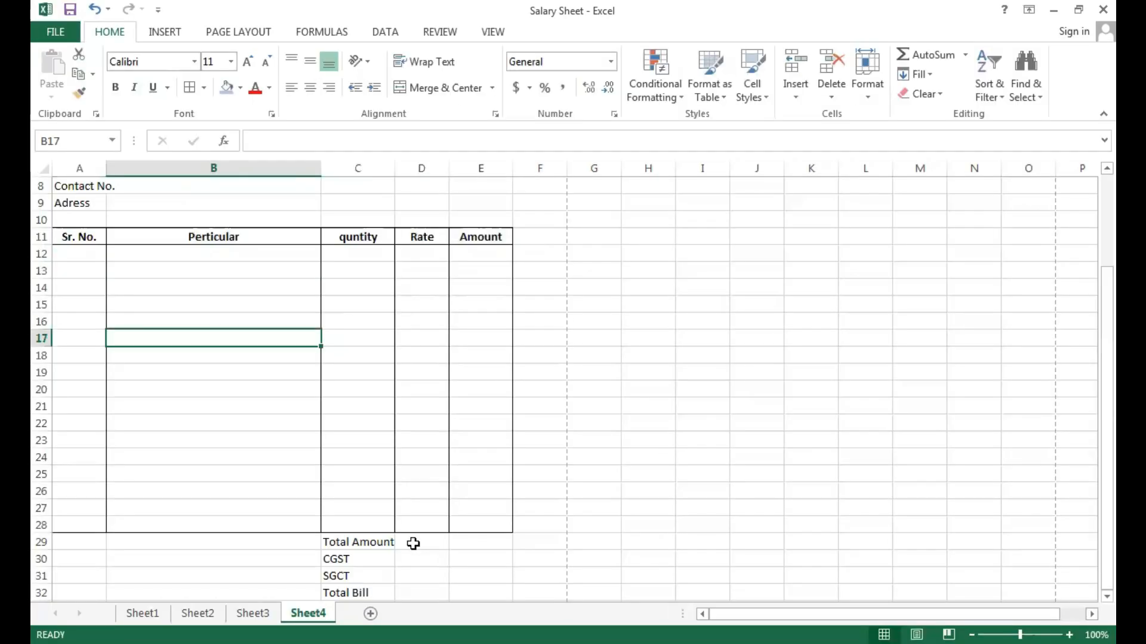
Apply outside borders to the totals block C29:E32 and check the result in the print preview.
left_click_drag(354, 541, 463, 594)
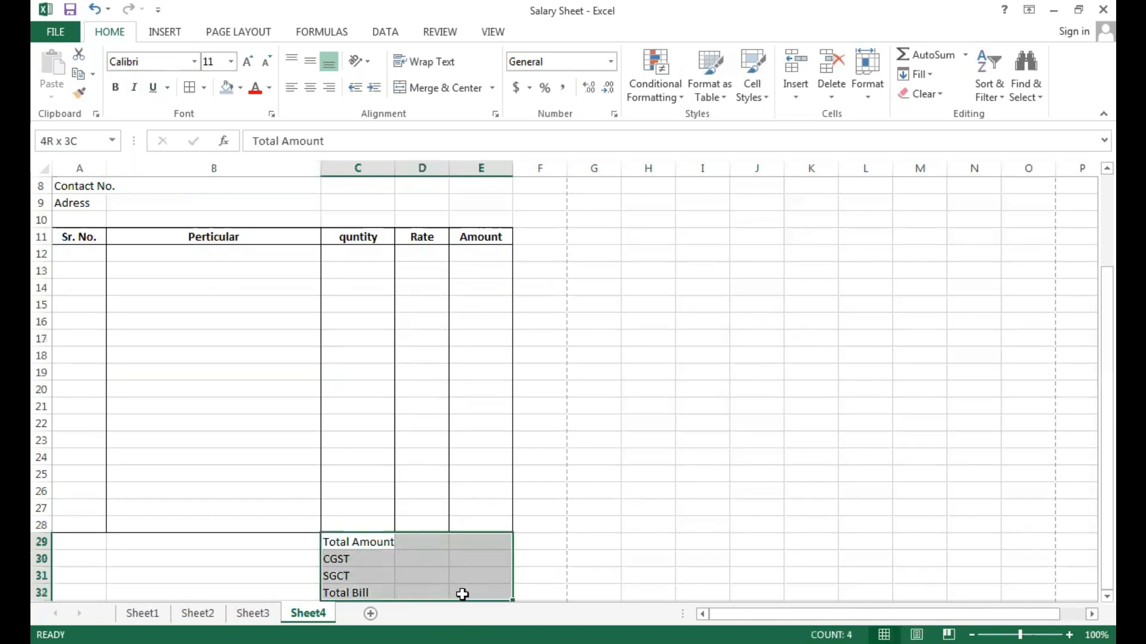
left_click(205, 88)
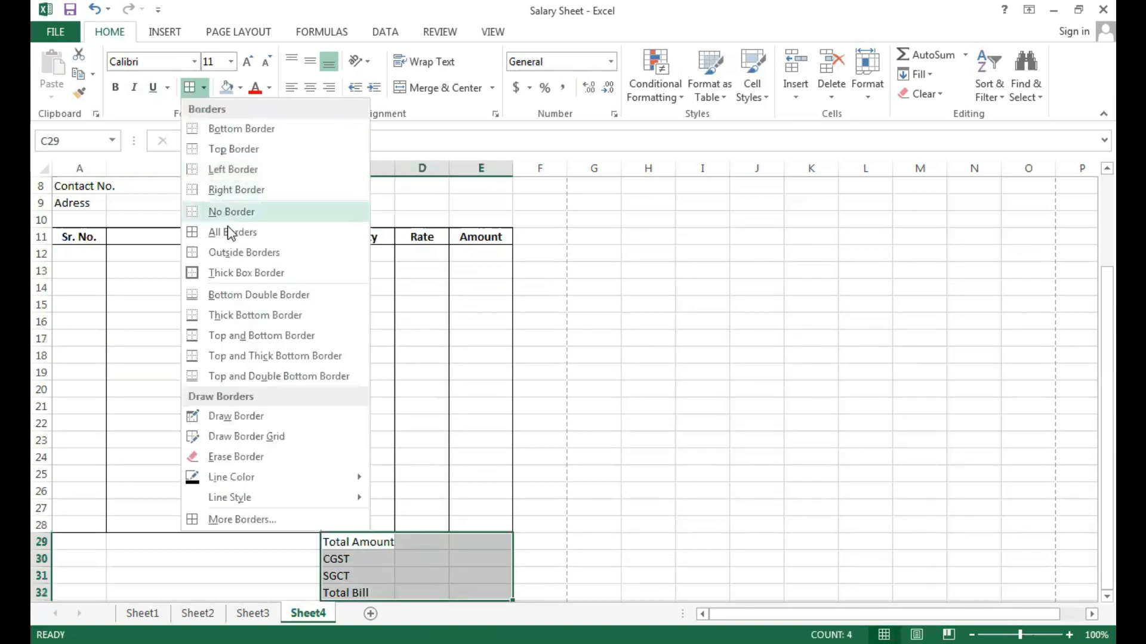
left_click(232, 247)
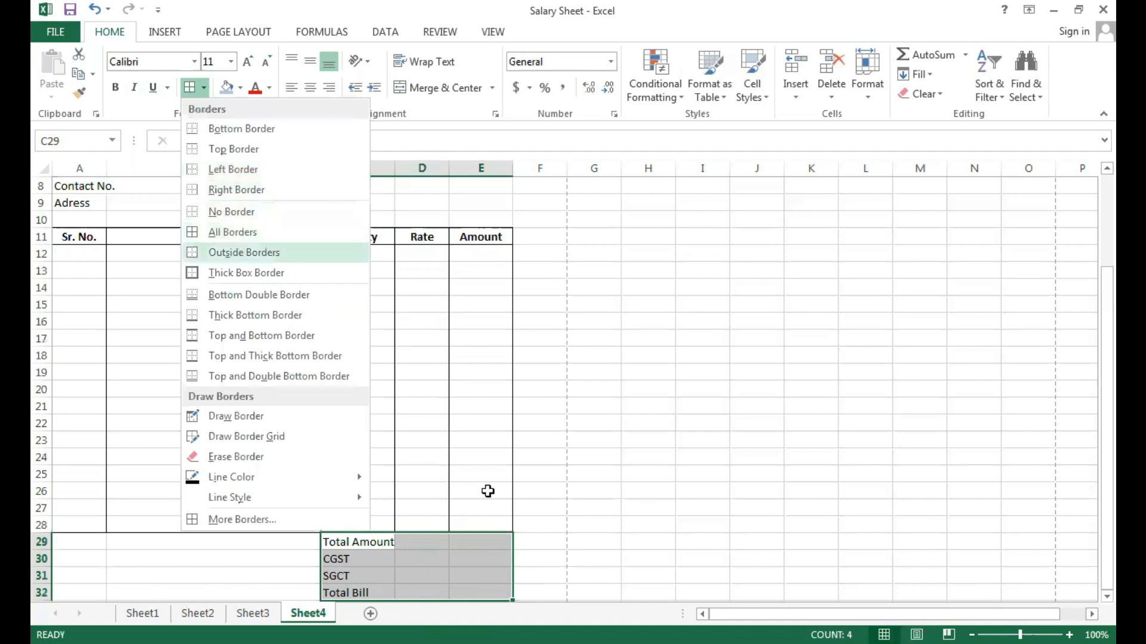
left_click(579, 524)
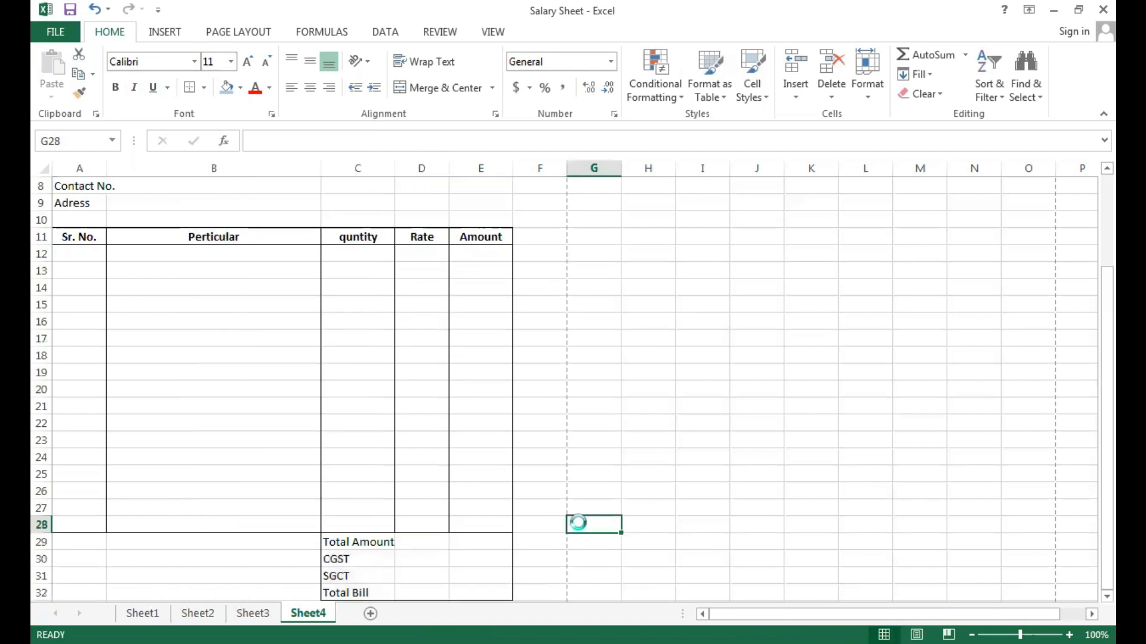
key("ctrl+p")
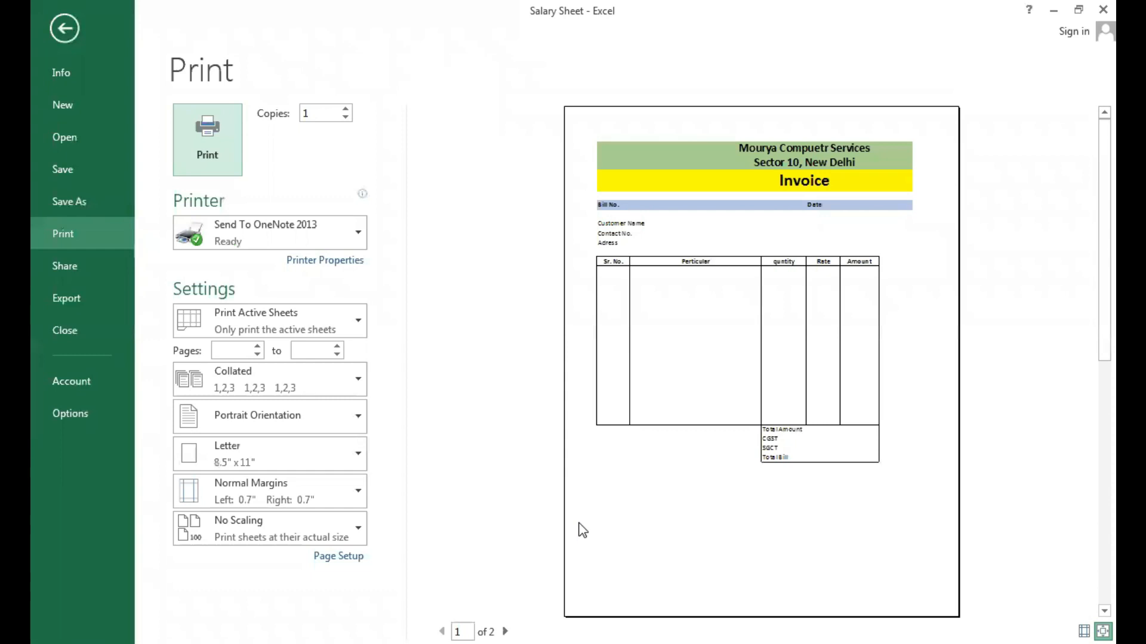
key("Escape")
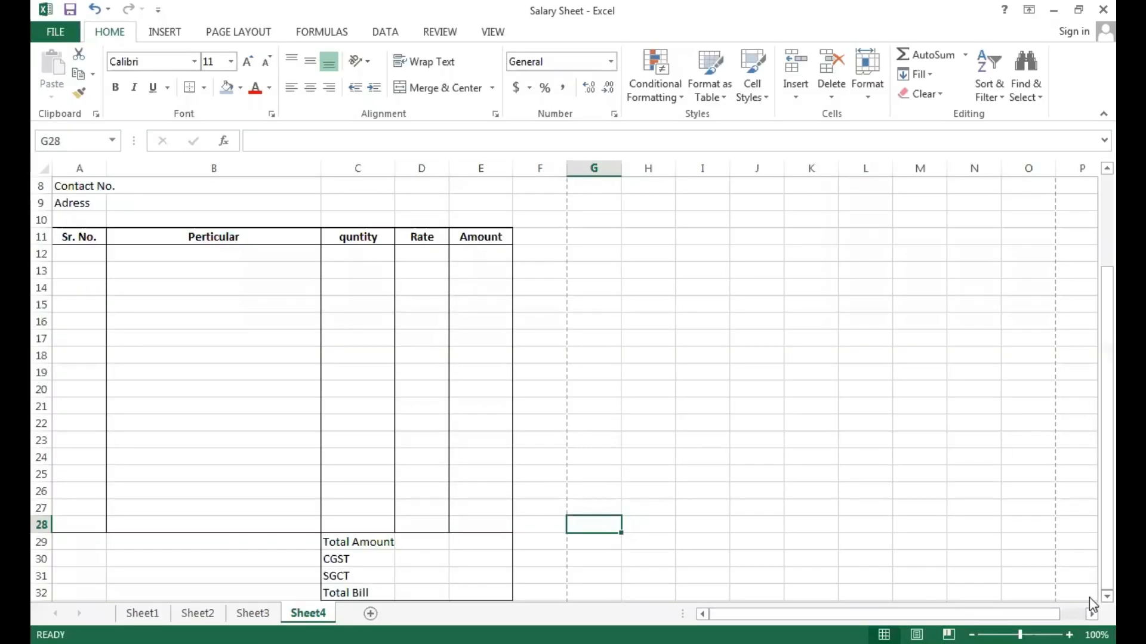
Enter "Authorised Signature" in C36 below the totals block and merge and centre it across C36:E36.
scroll(1089, 596, "down", 3)
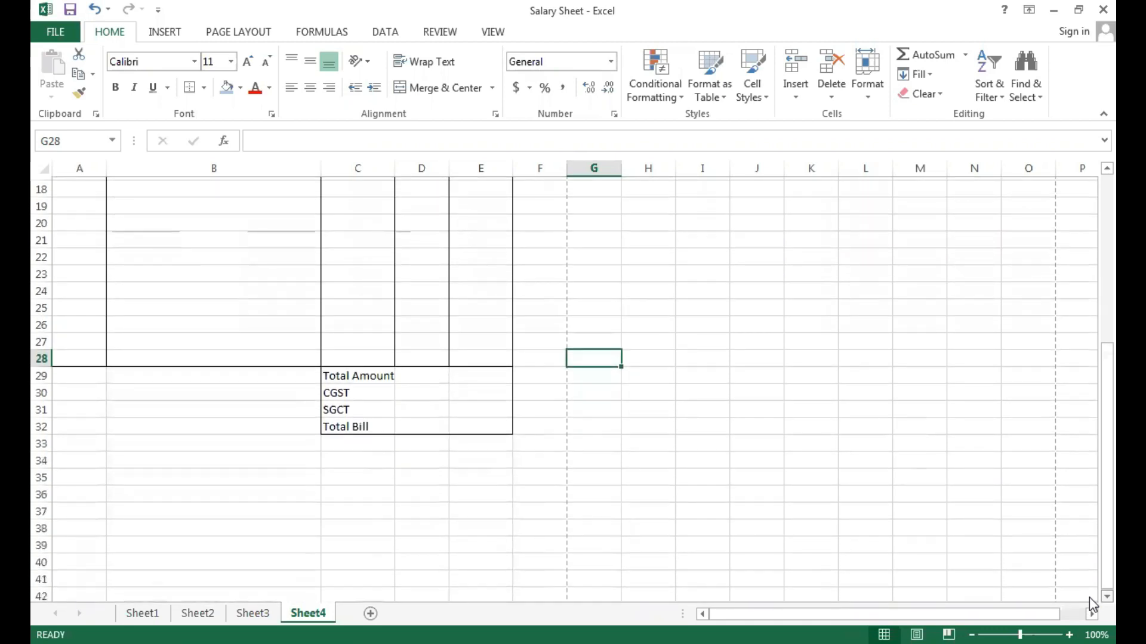
scroll(1089, 596, "down", 1)
left_click(374, 458)
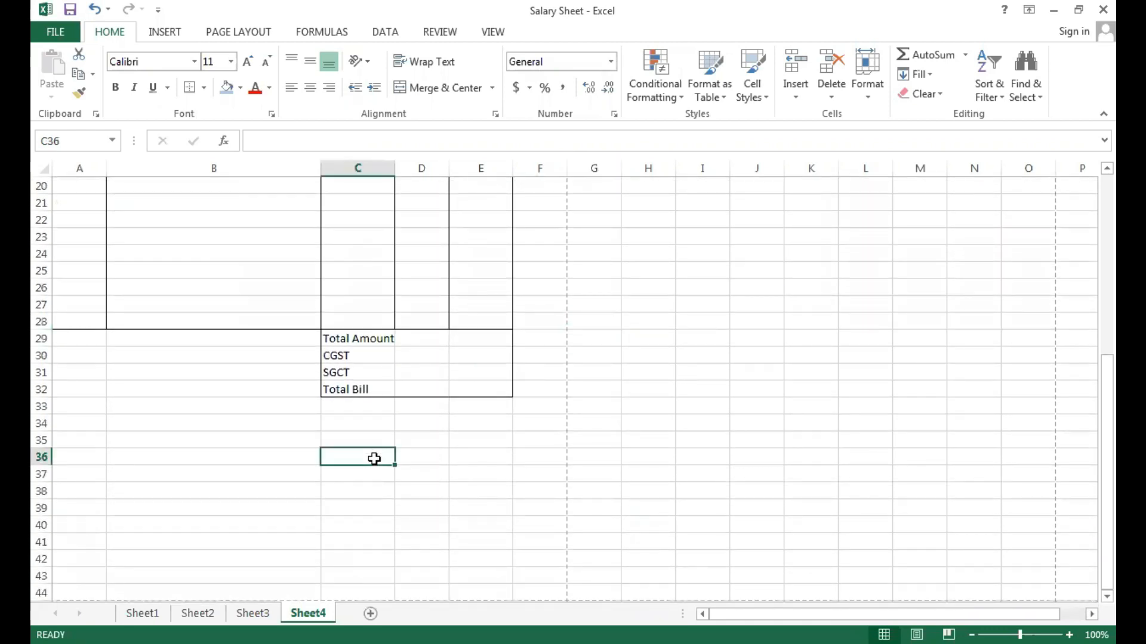
type("Au")
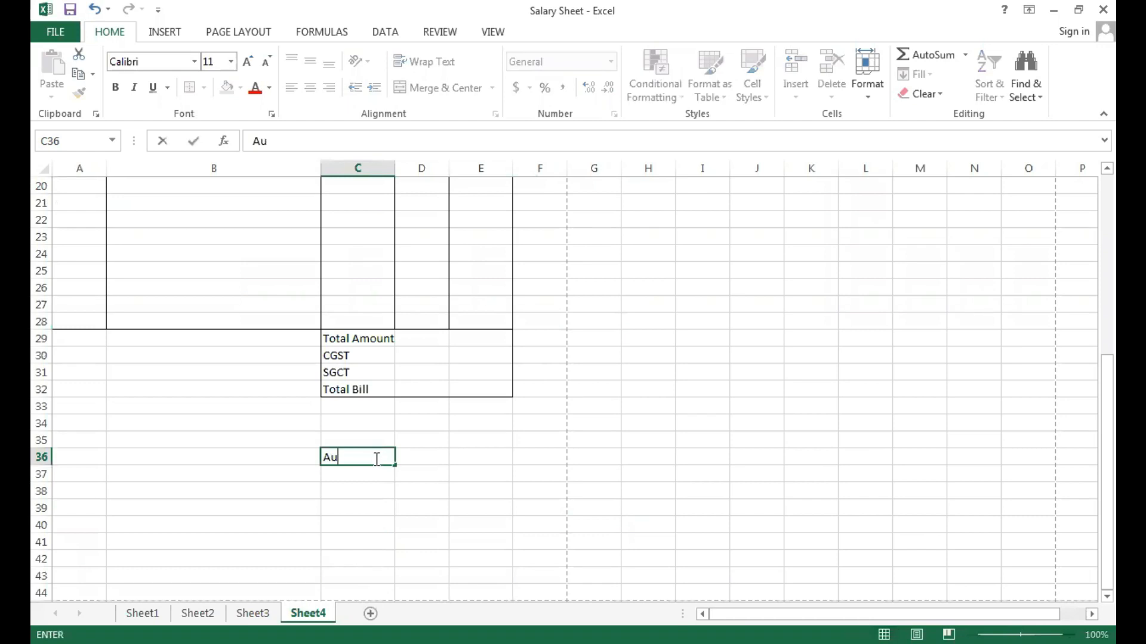
type("thorised Signature")
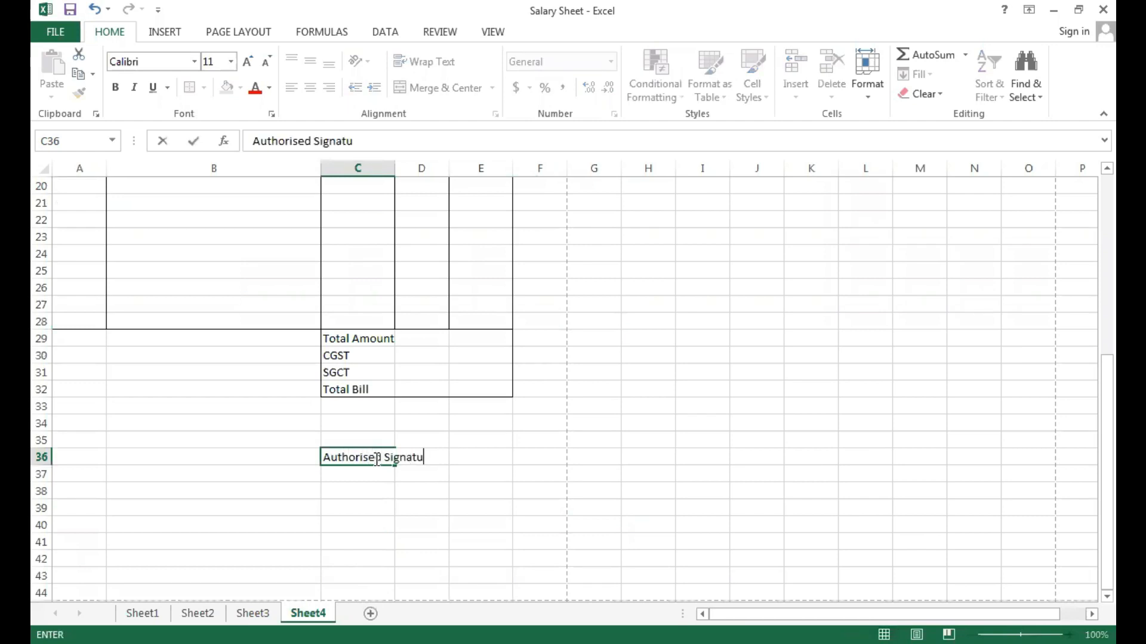
left_click(542, 434)
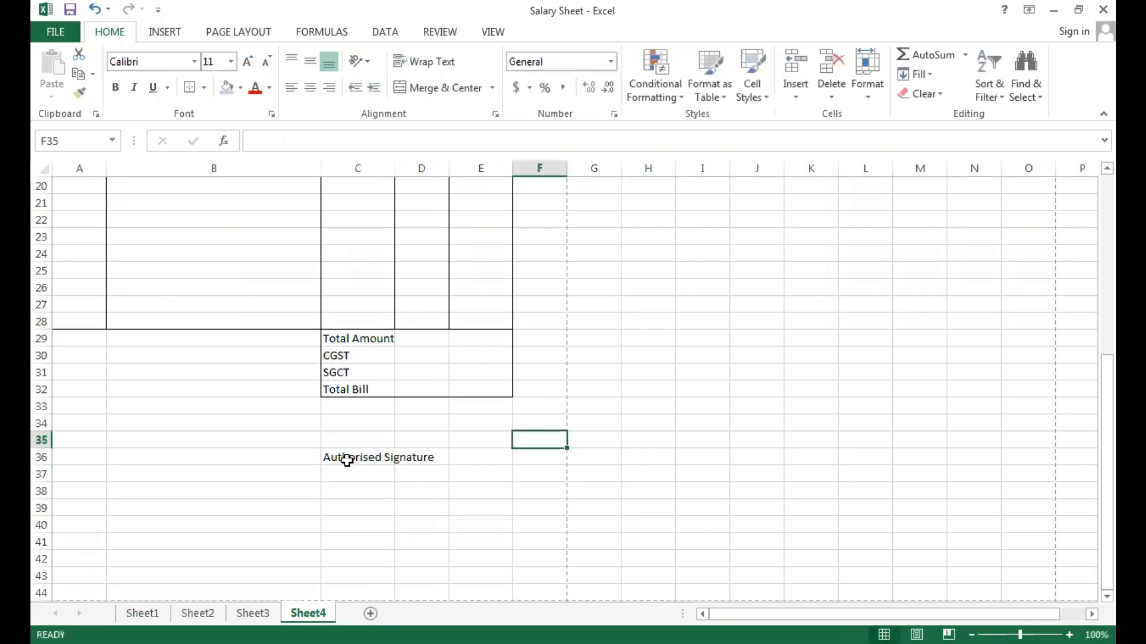
left_click_drag(358, 459, 482, 458)
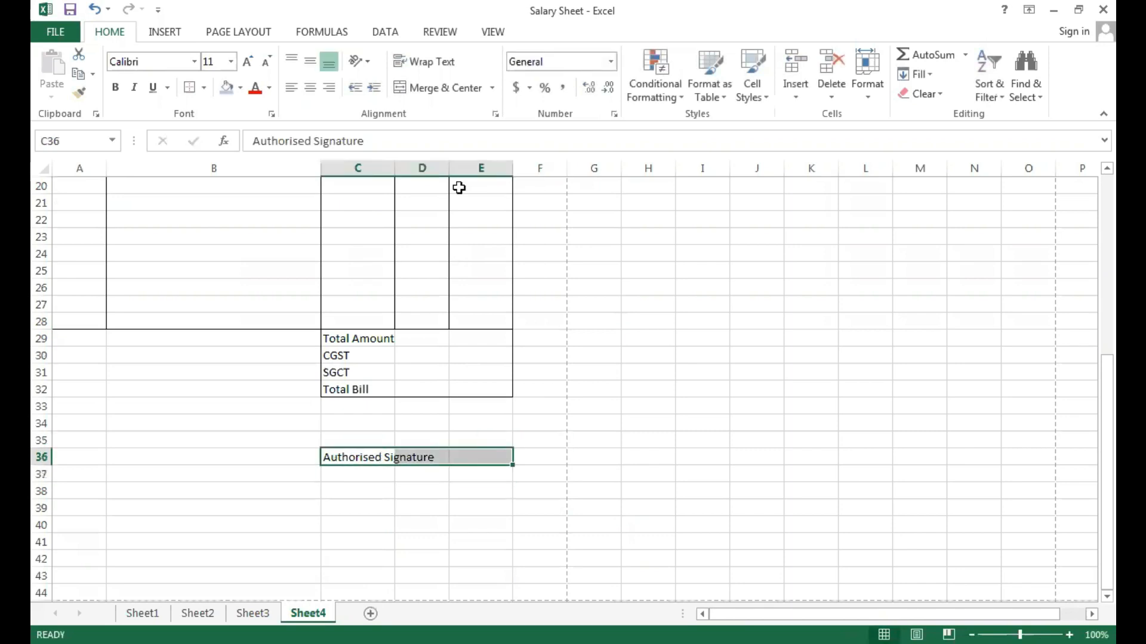
left_click(445, 88)
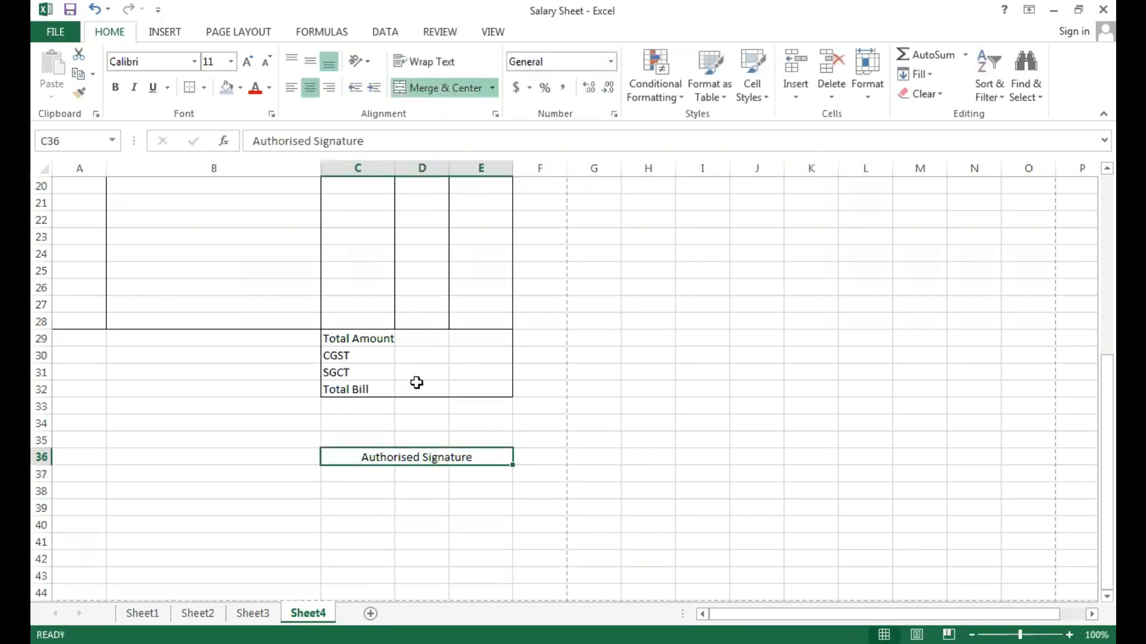
Merge and centre C35:E35, fill it with a dotted signature line and check the print preview.
left_click(353, 439)
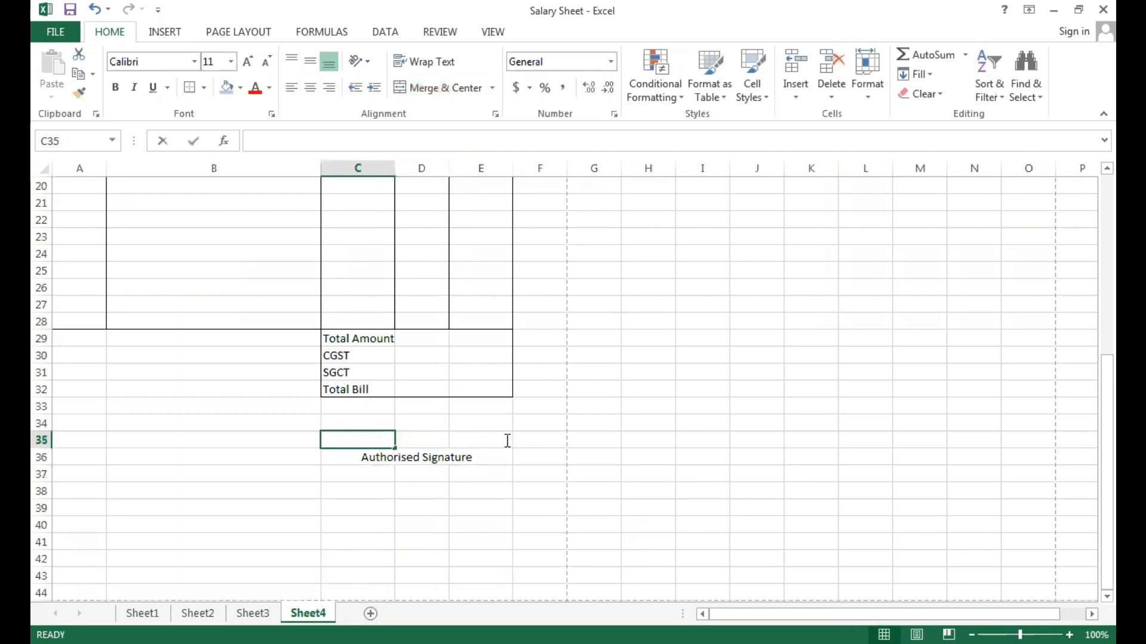
left_click_drag(435, 501, 384, 456)
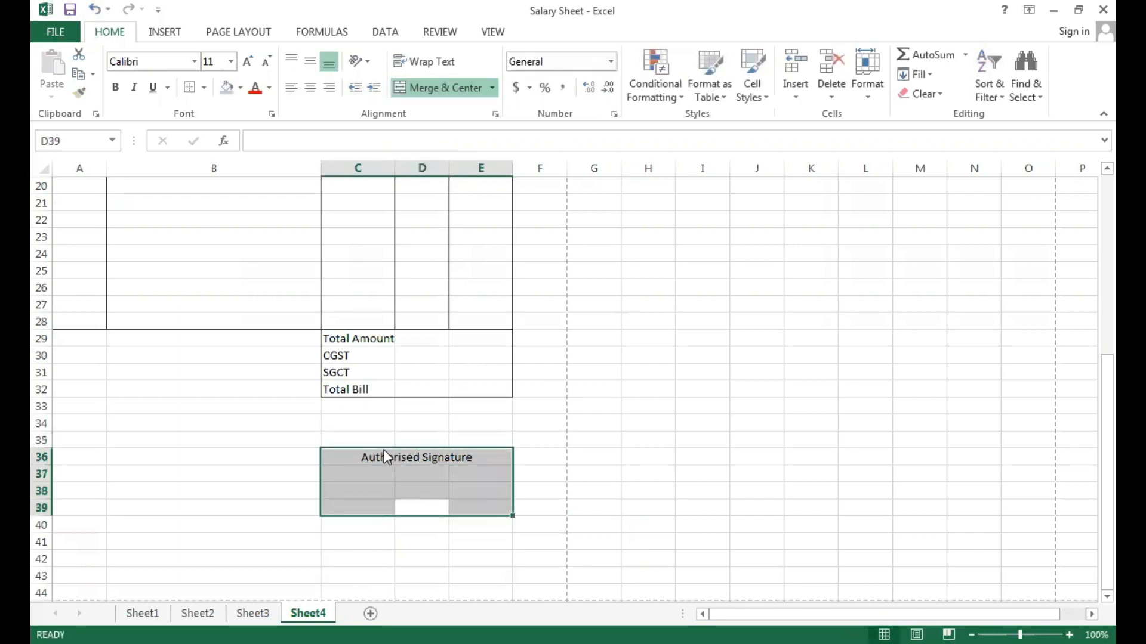
left_click(372, 439)
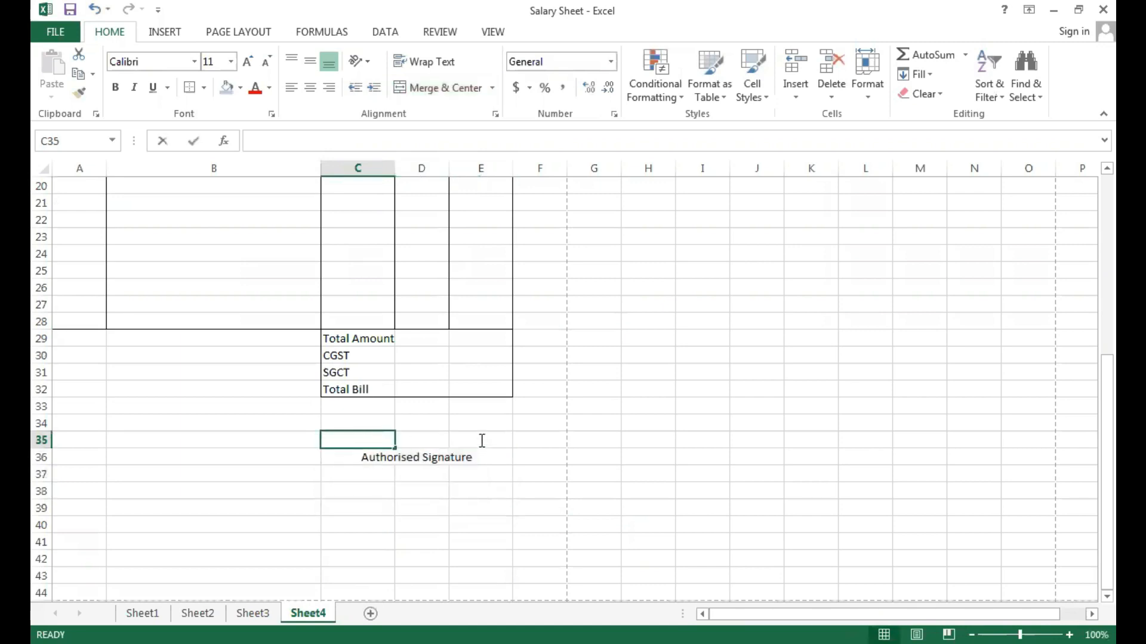
left_click(343, 471)
left_click_drag(353, 439, 484, 444)
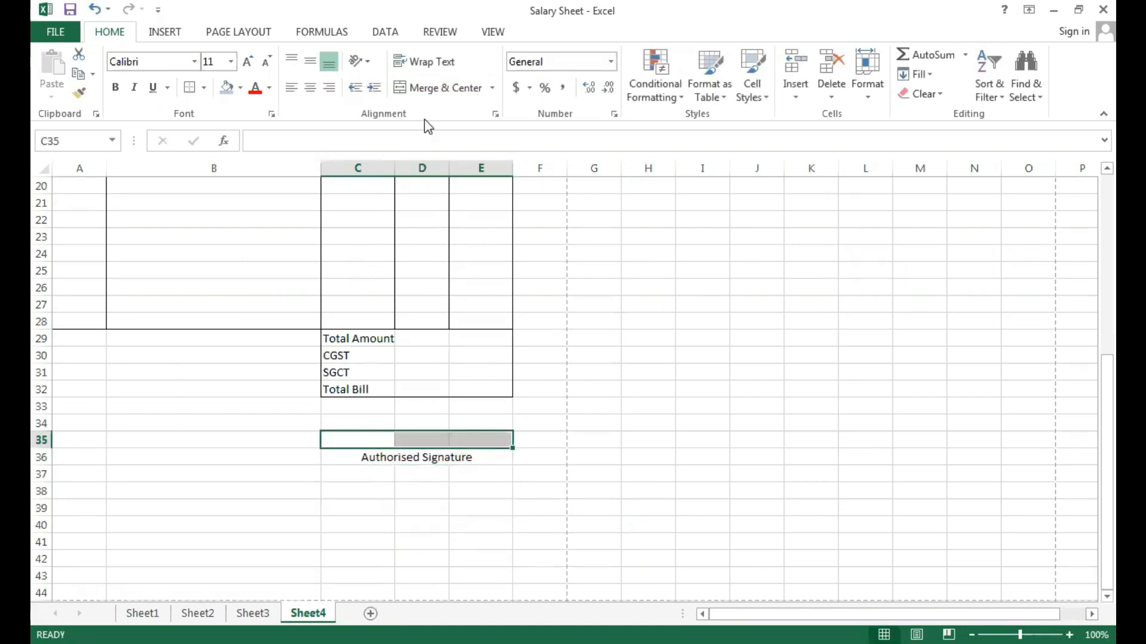
left_click(440, 87)
type("..")
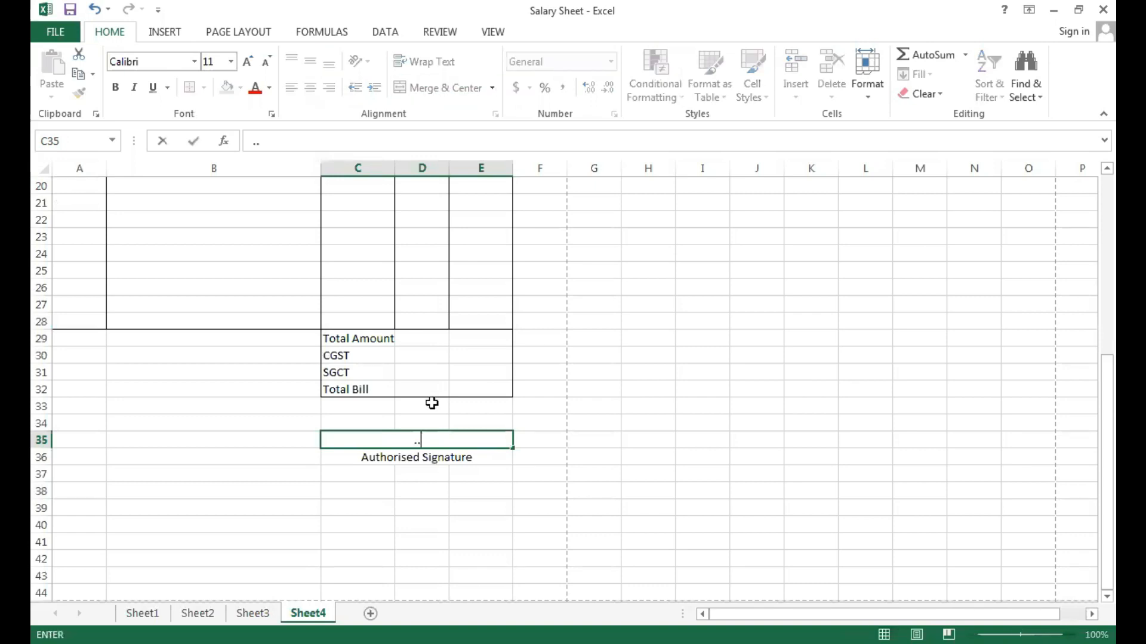
type("...................................")
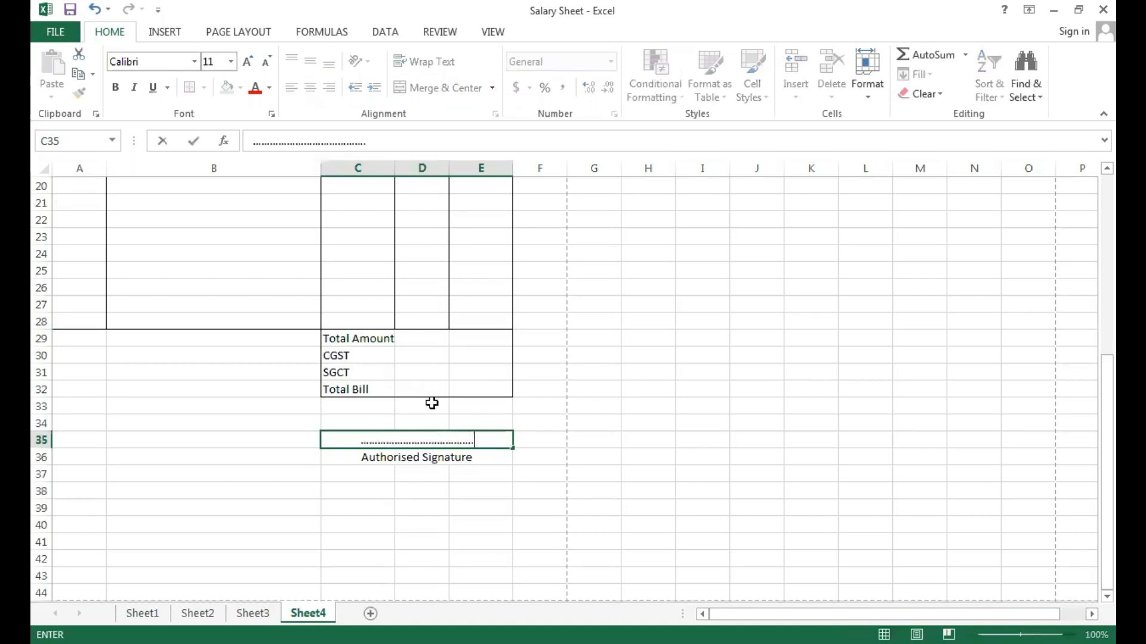
type("........................................................")
left_click(311, 472)
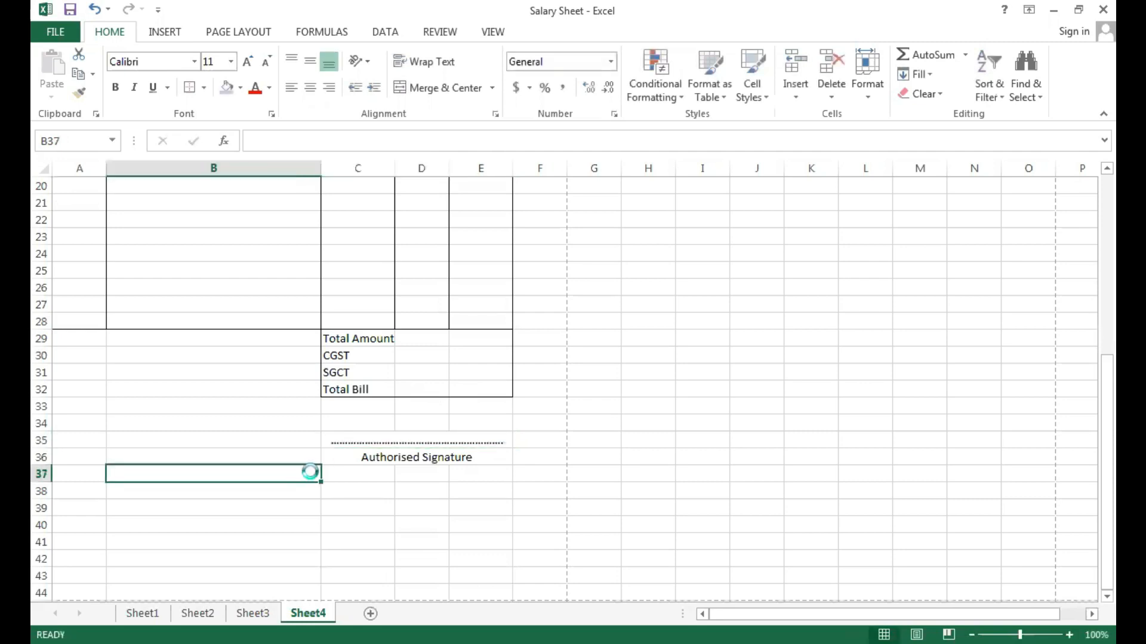
key("ctrl+p")
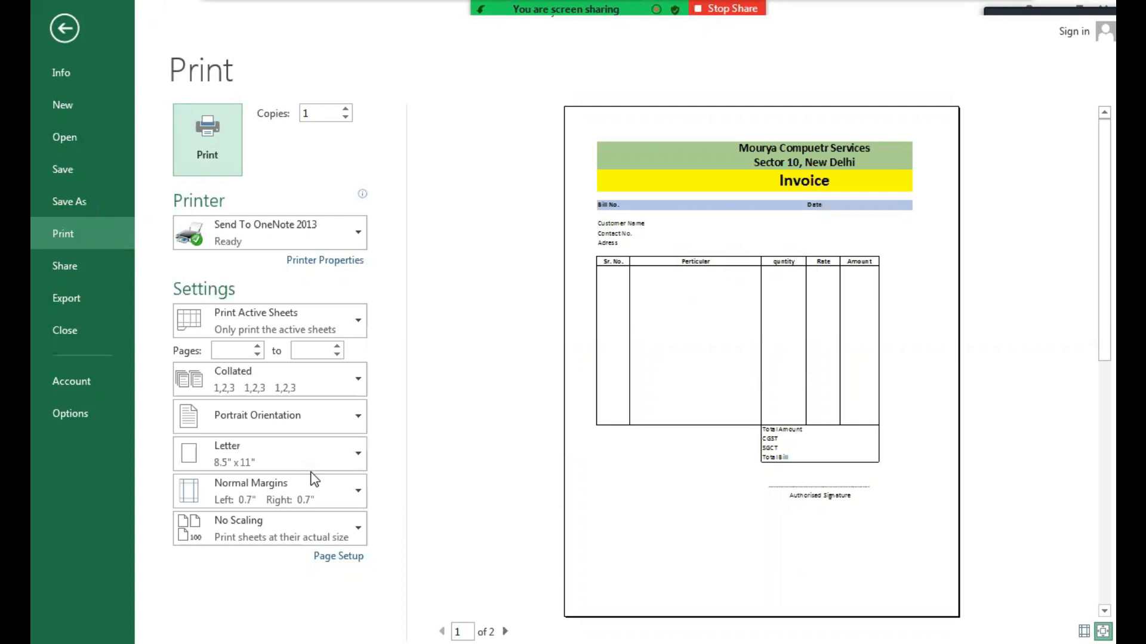
key("Escape")
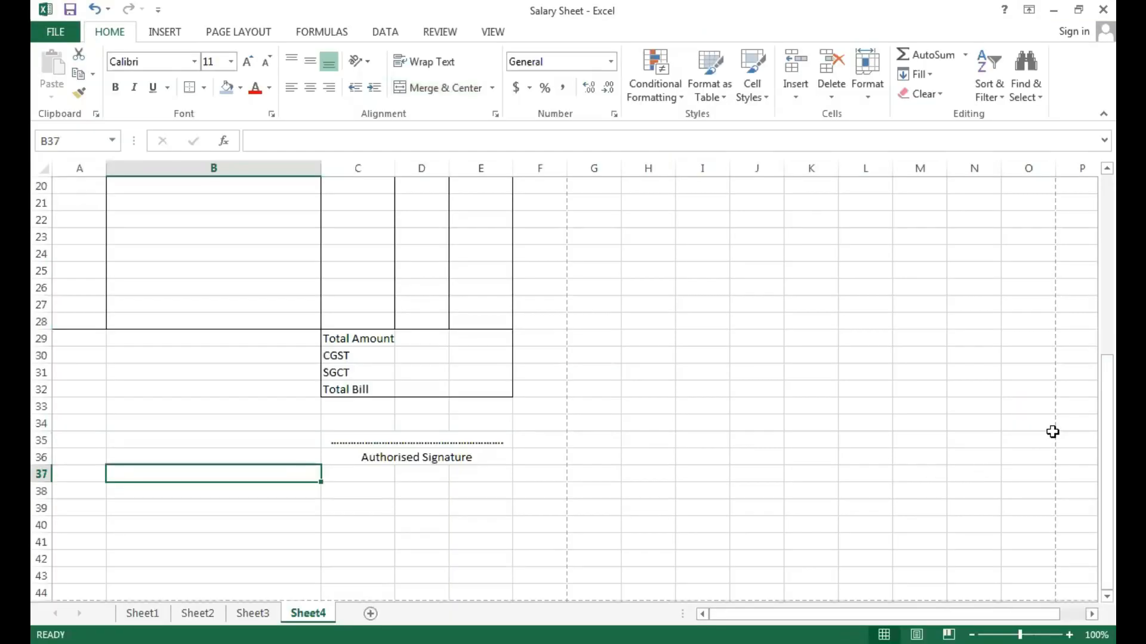
Select the first Perticular cell B12 and examine the Perticulars and Rate list on Sheet3.
left_click_drag(1092, 427, 1069, 240)
left_click(240, 496)
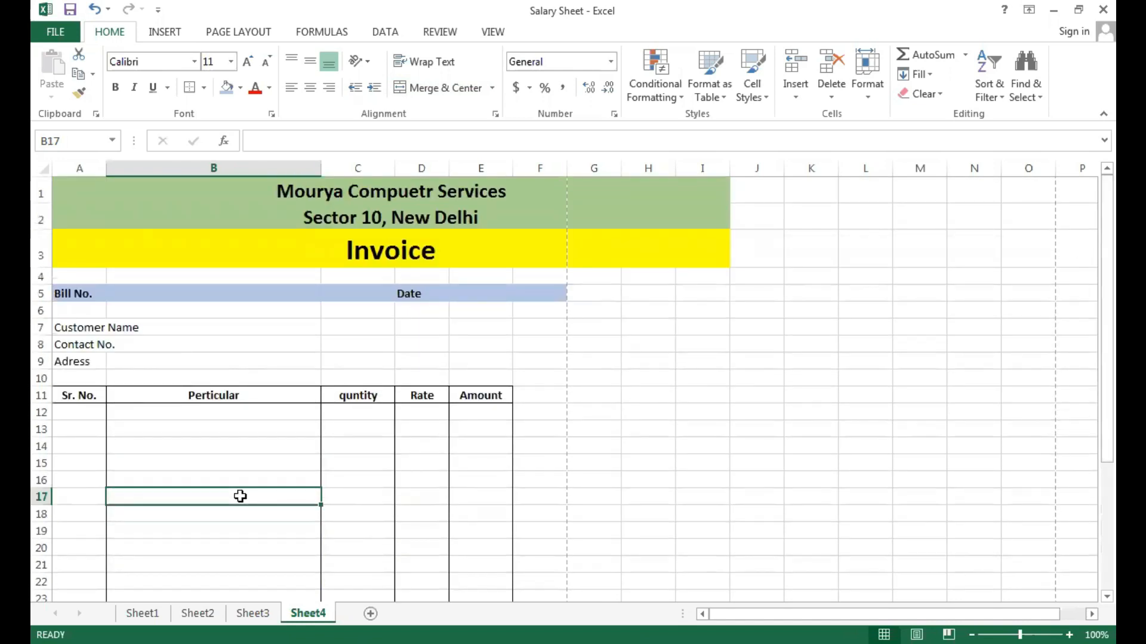
left_click(215, 411)
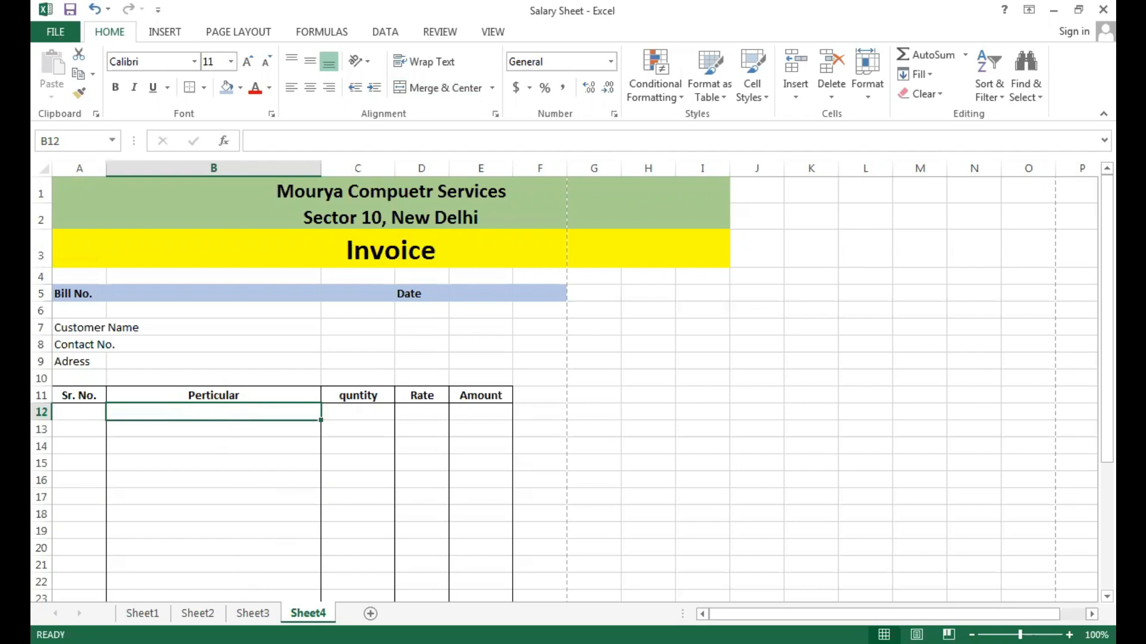
left_click(253, 614)
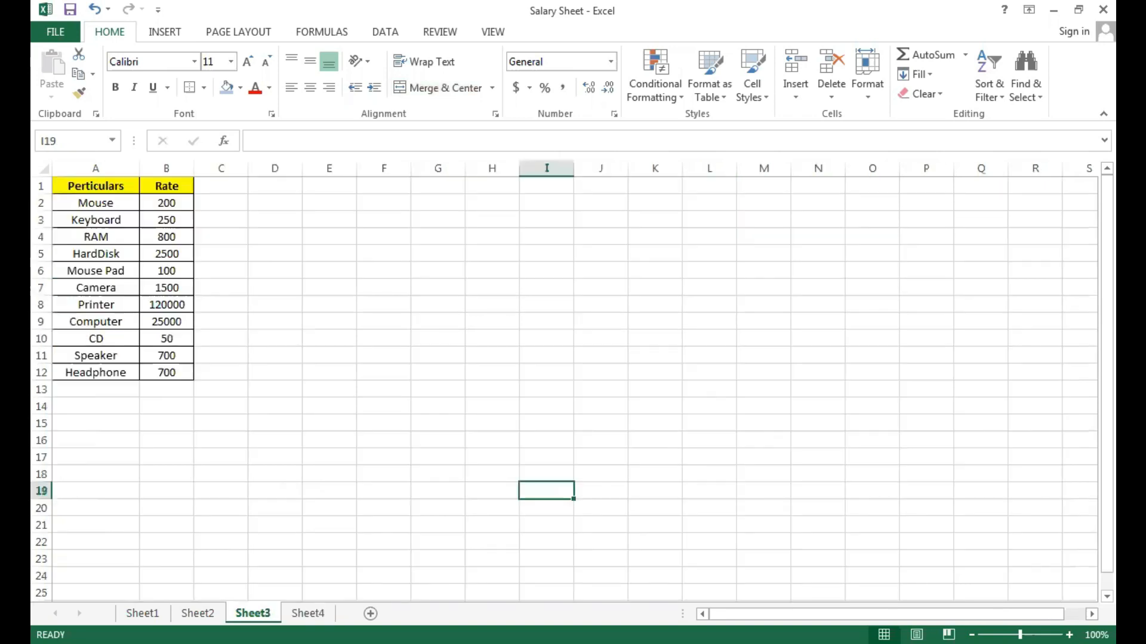
left_click(119, 253)
mouse_move(104, 207)
left_mouse_down()
mouse_move(102, 220)
mouse_move(107, 212)
left_mouse_up()
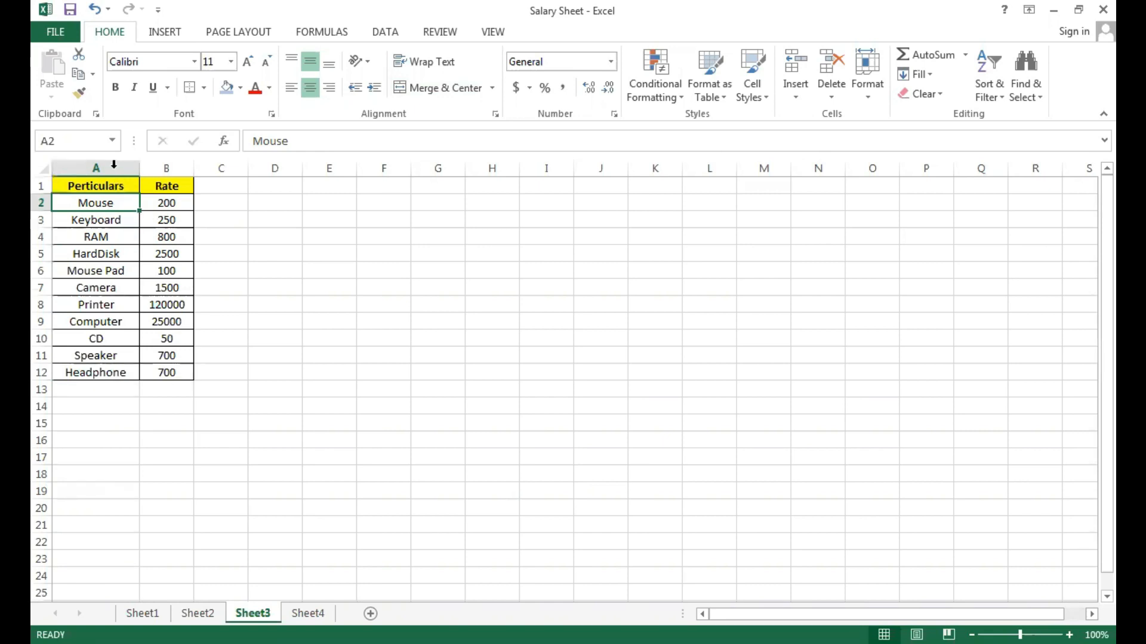
left_click(307, 613)
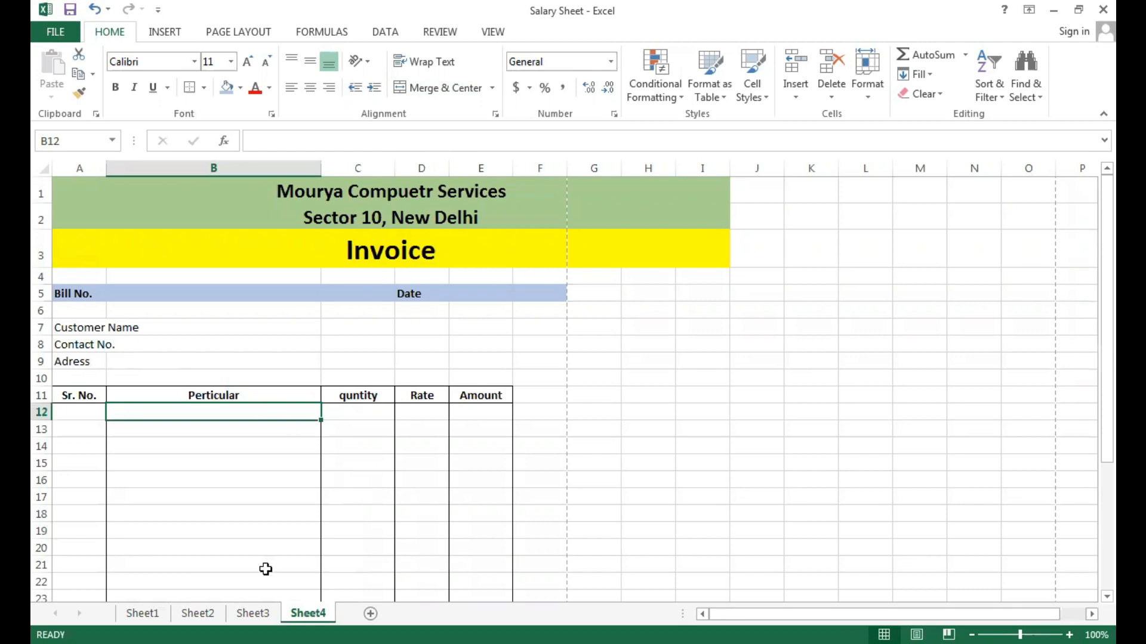
left_click(252, 613)
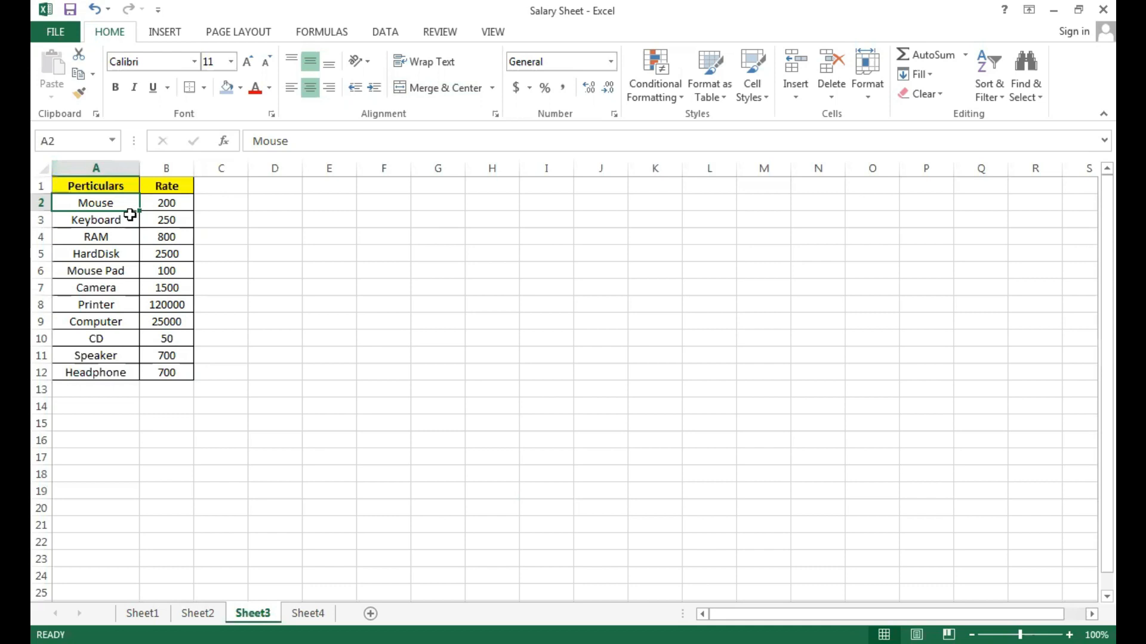
Open data validation for the first Perticular cell B12 on Sheet4 and allow only List values.
left_click(305, 613)
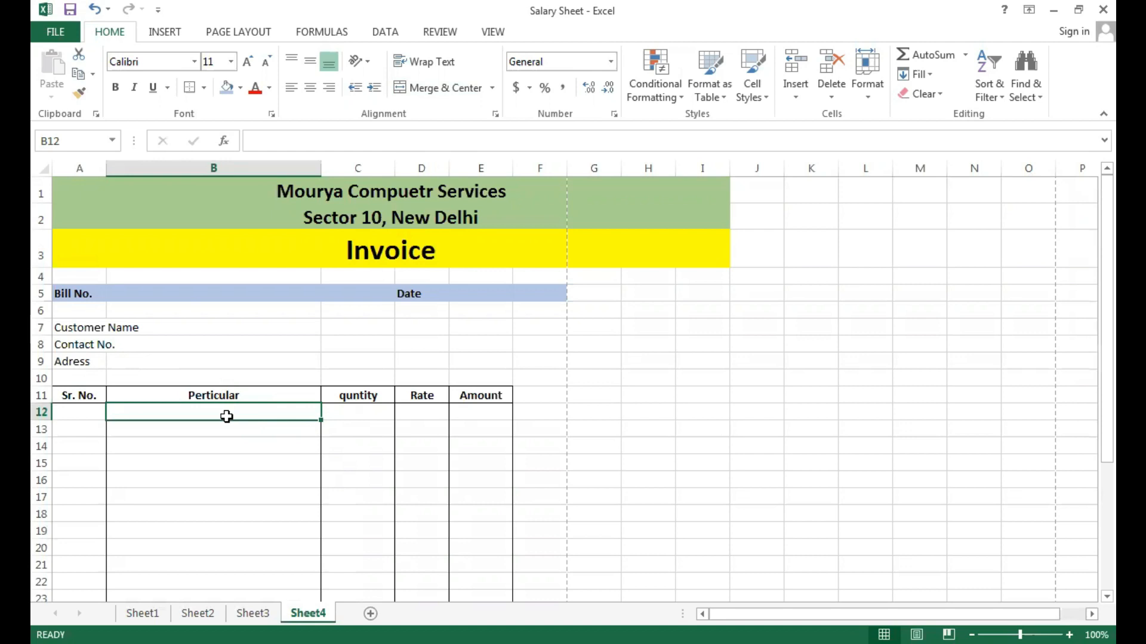
left_click(390, 37)
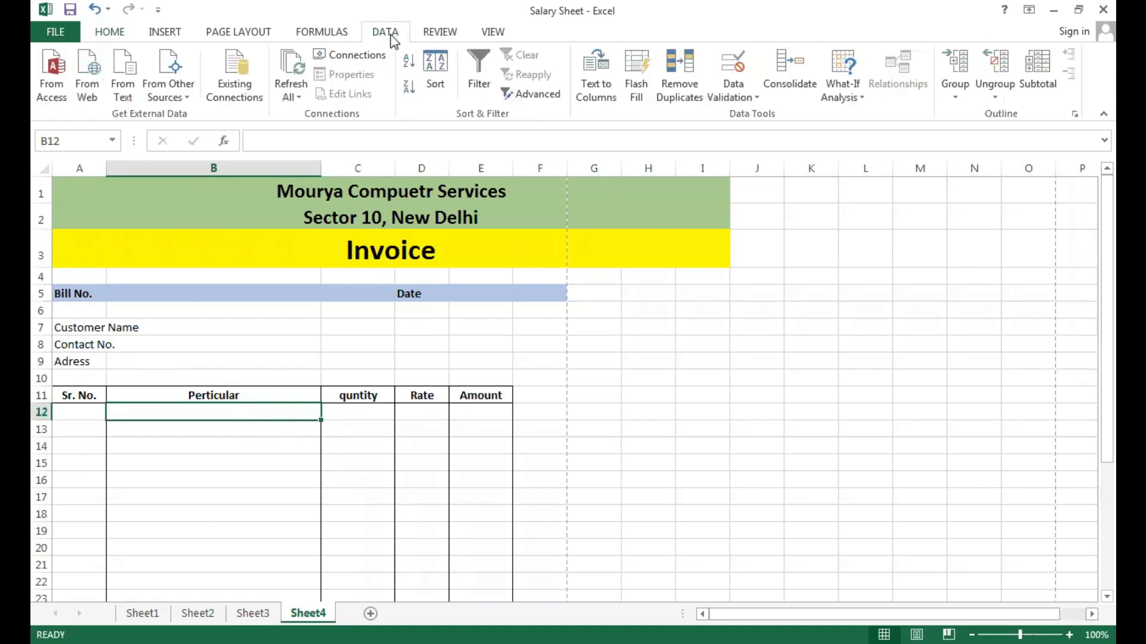
left_click(753, 98)
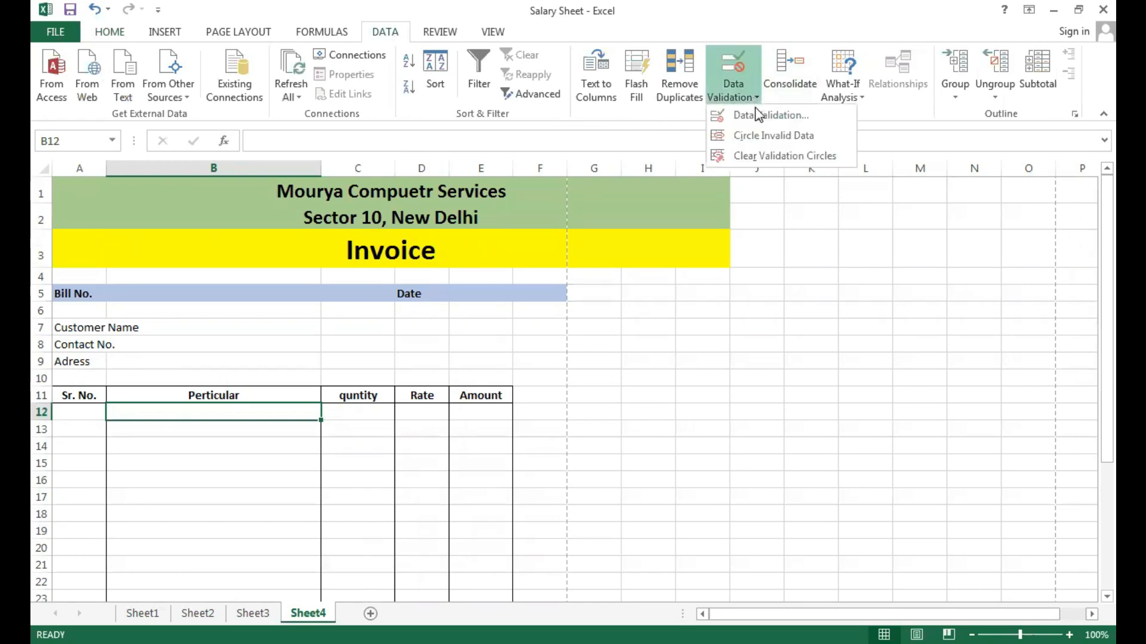
left_click(757, 114)
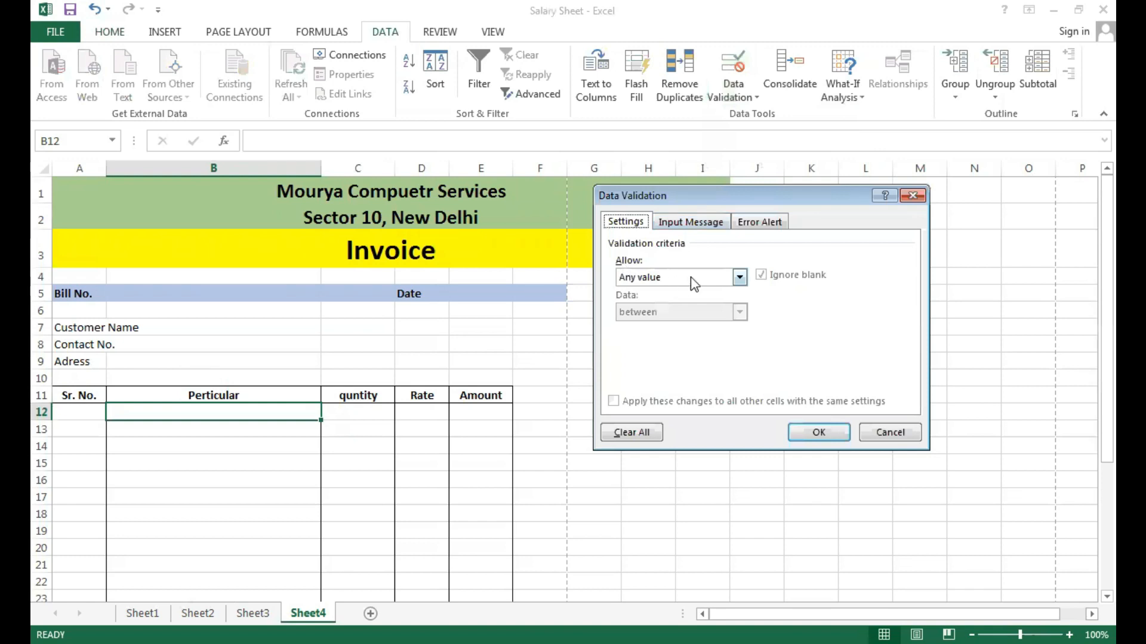
left_click(690, 276)
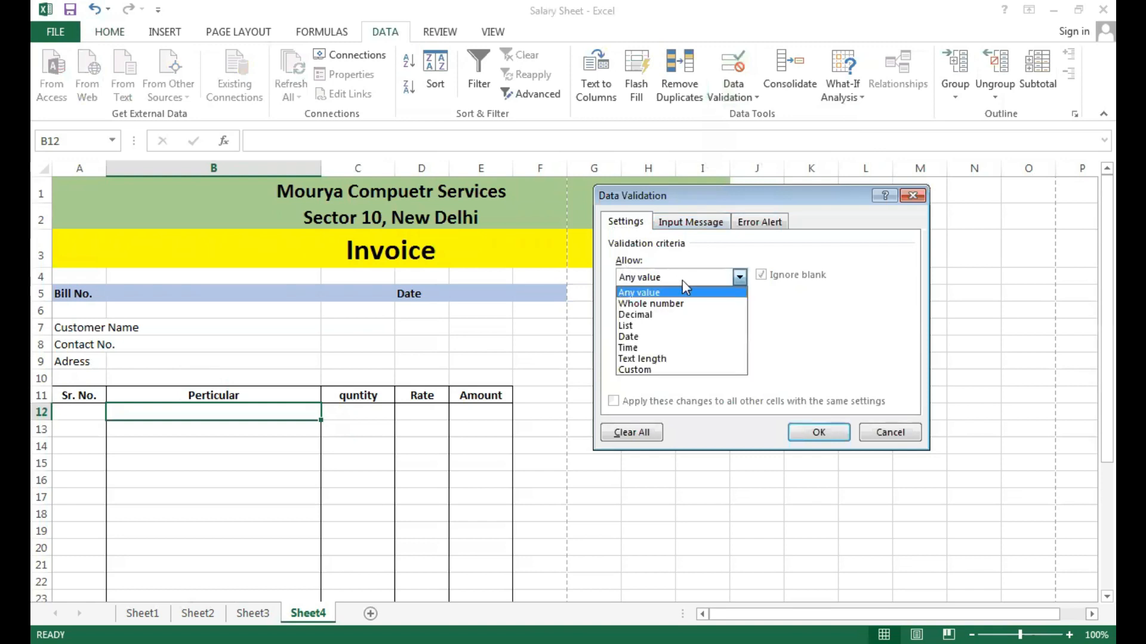
left_click(638, 325)
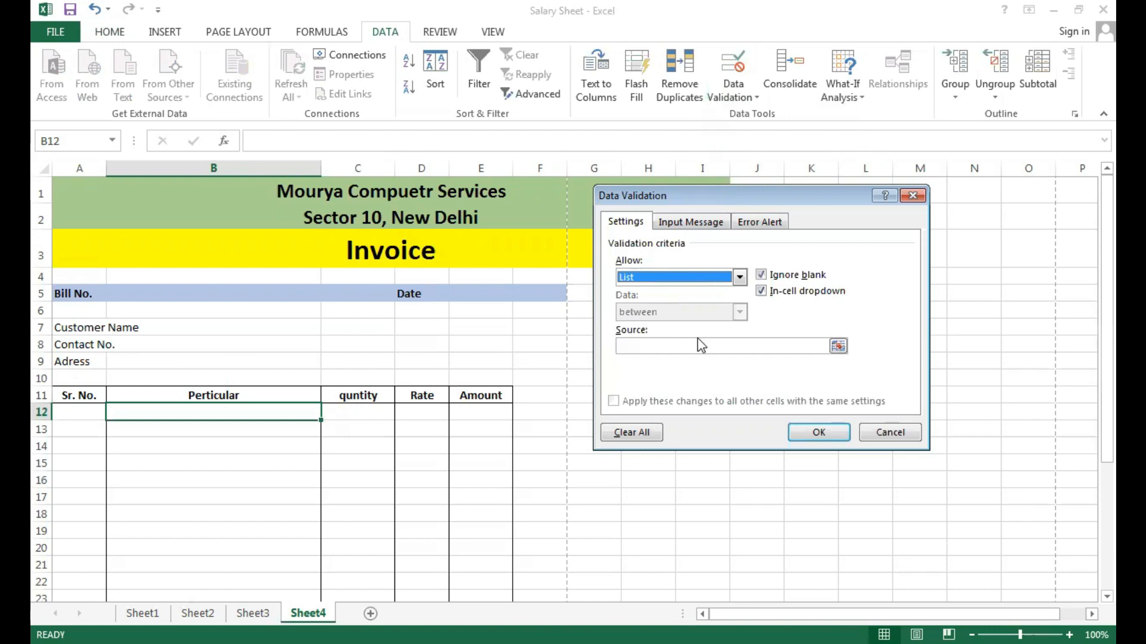
Set the validation list source for B12 to the item names in Sheet3!$A$2:$A$12 and apply it.
left_click(658, 349)
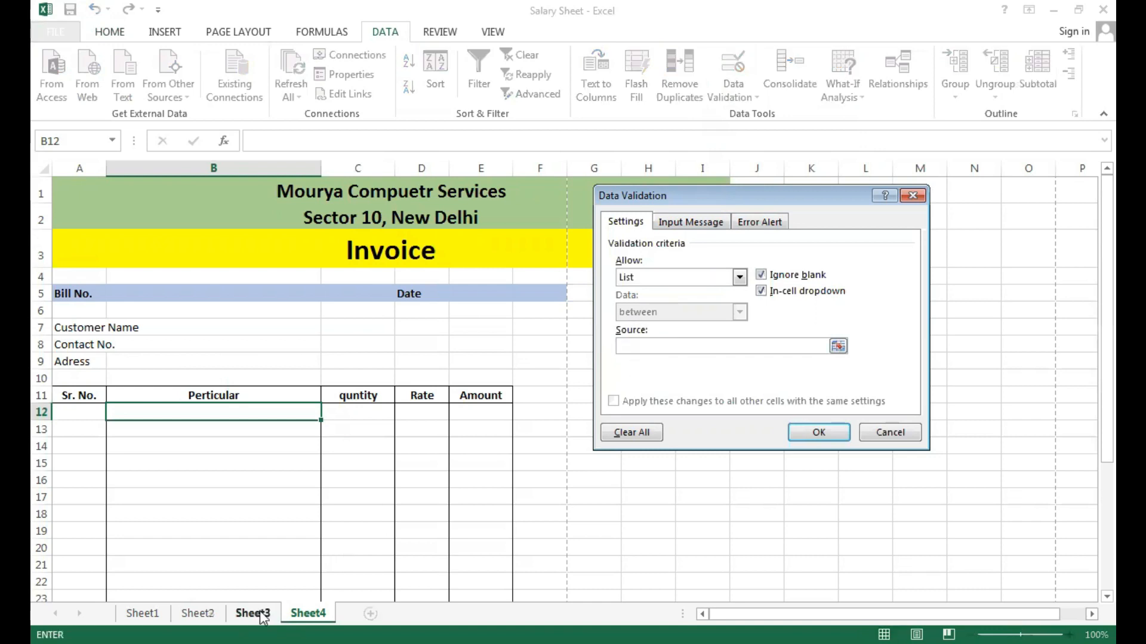
left_click(838, 346)
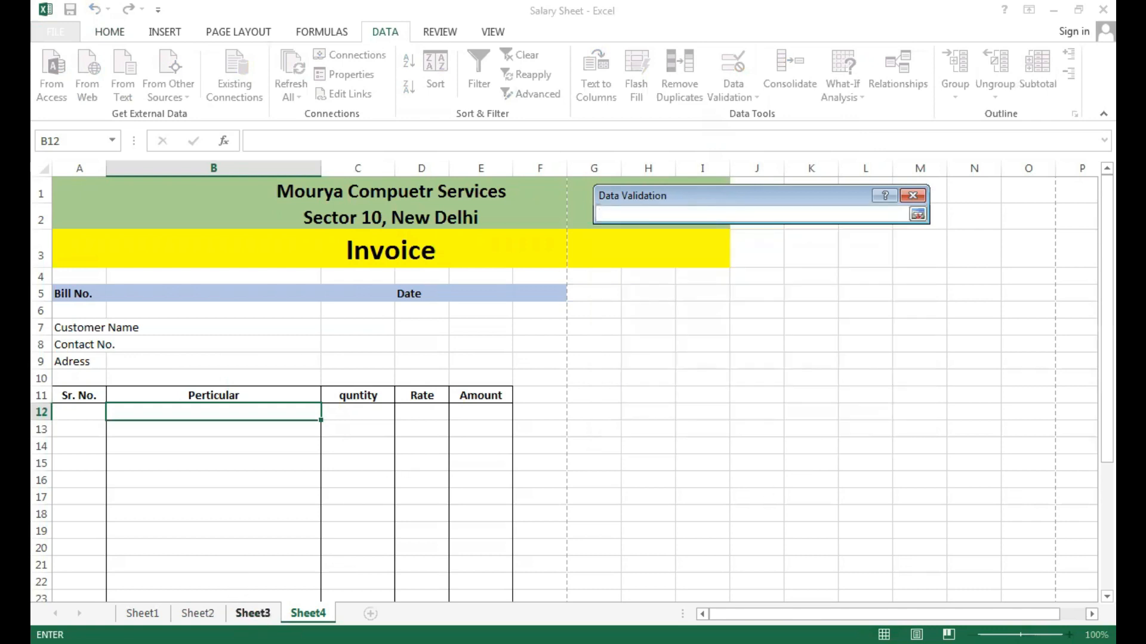
left_click(253, 613)
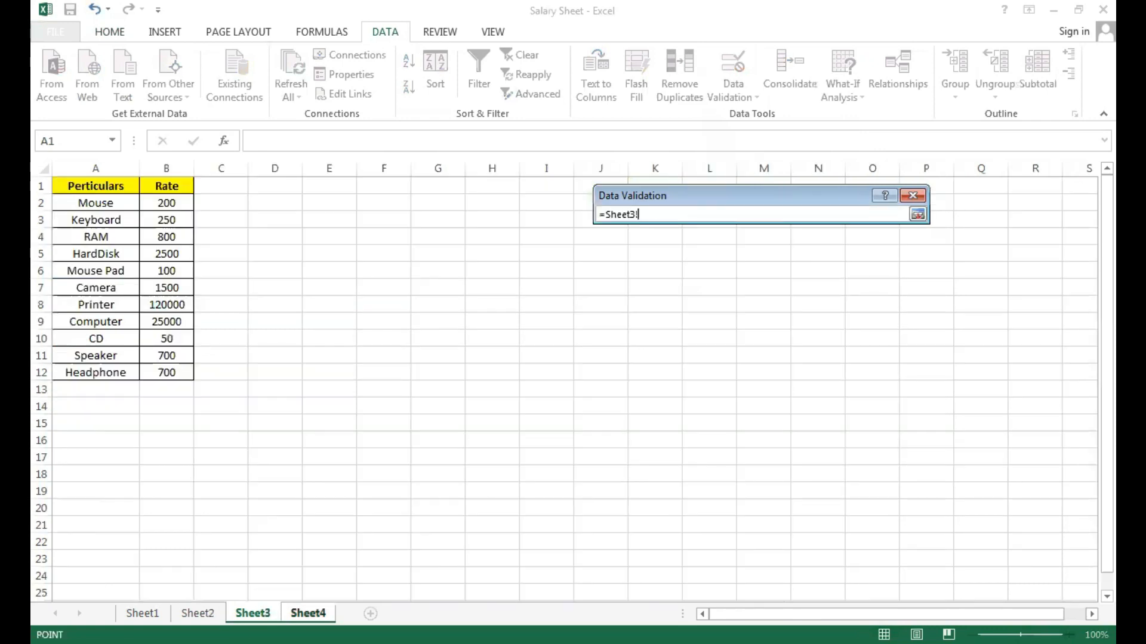
left_click(102, 205)
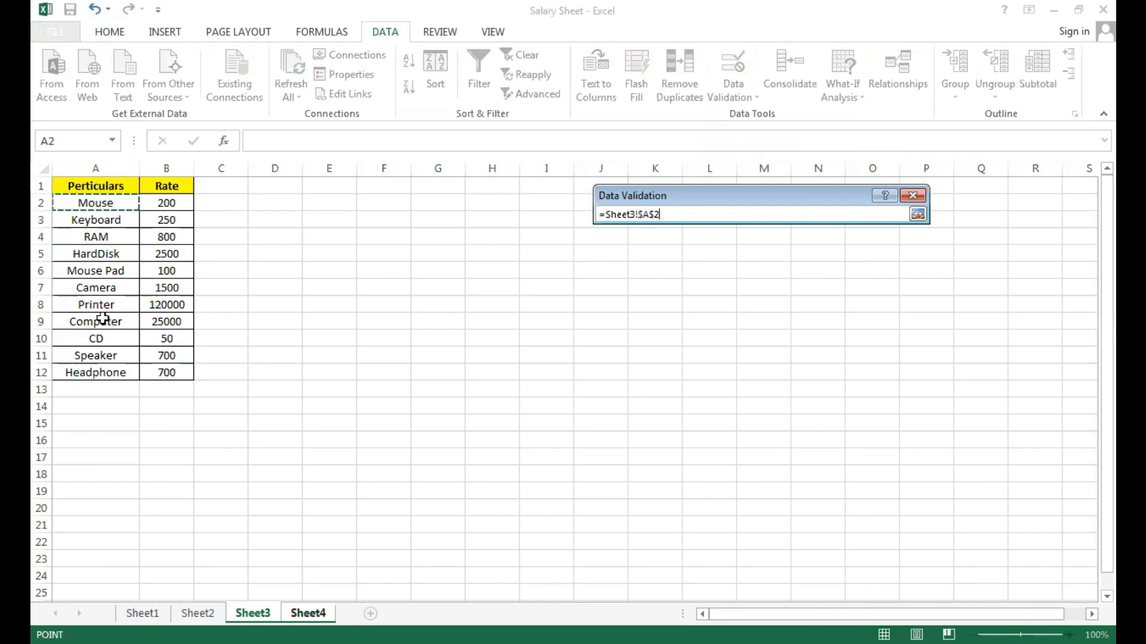
left_click(103, 371, "shift")
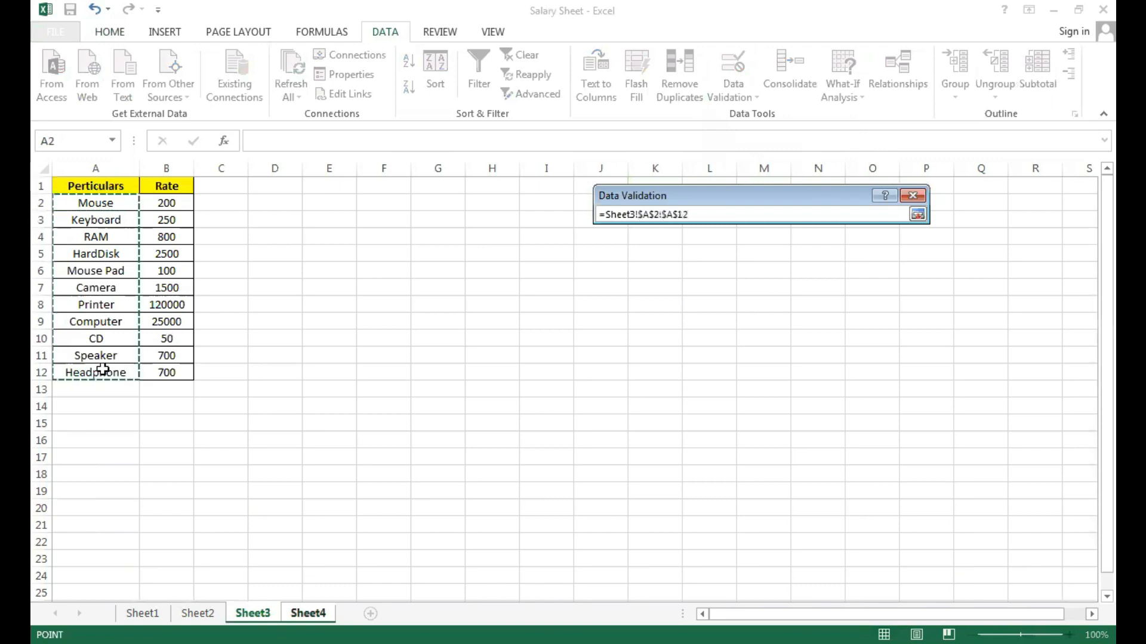
left_click(917, 214)
left_click(830, 435)
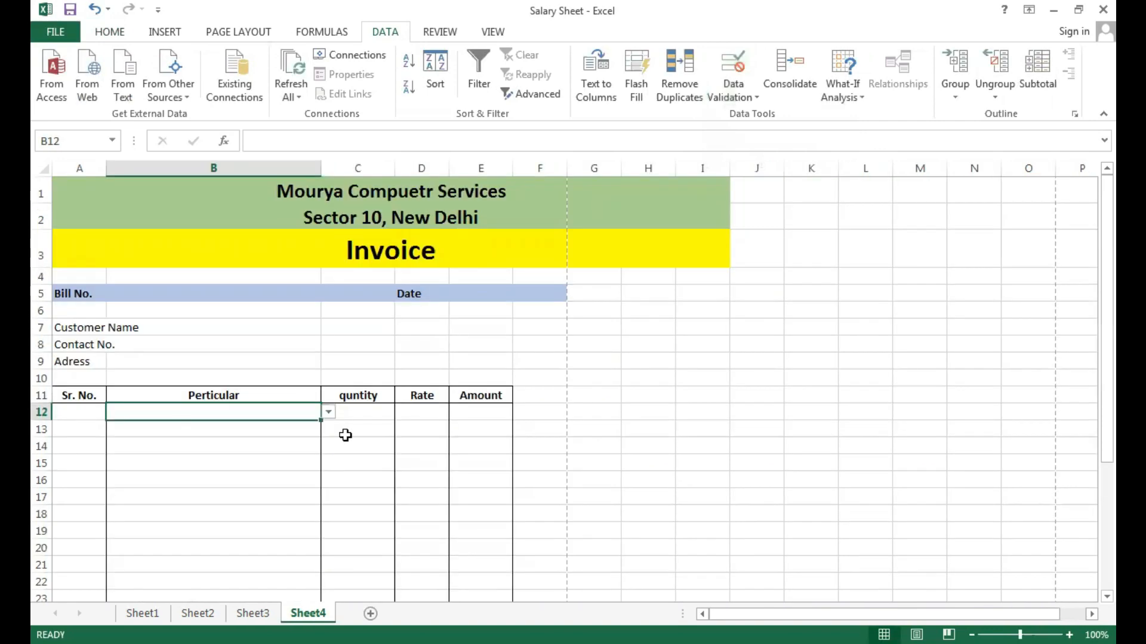
Check the item list offered in B12 and fill its validation down the Perticular column to B28.
left_click(329, 413)
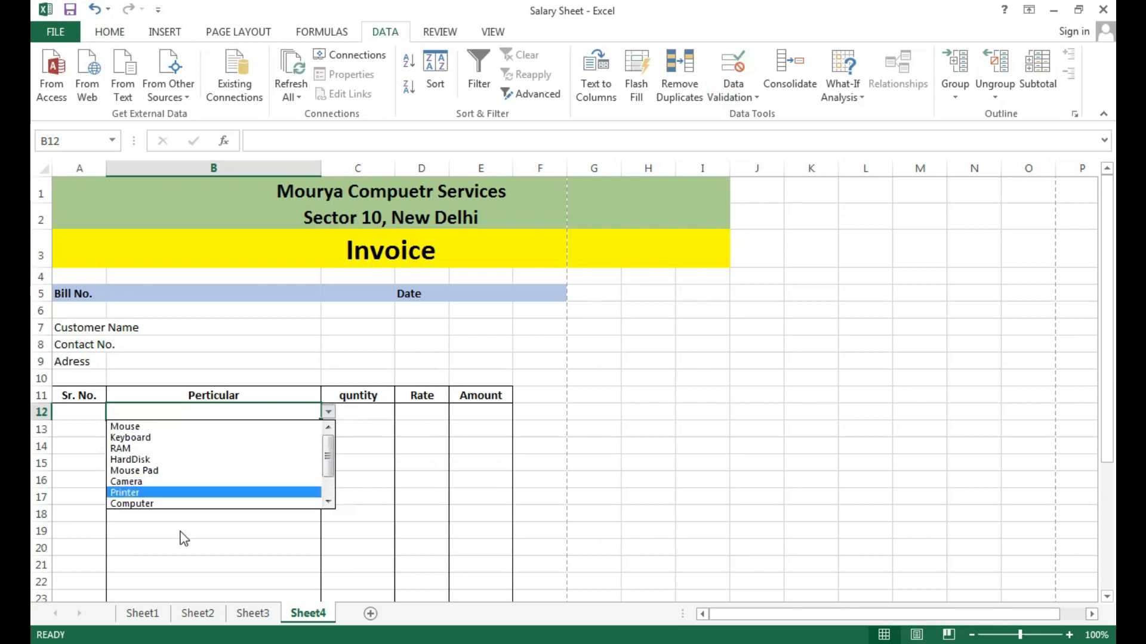
left_click(248, 409)
left_click_drag(321, 420, 321, 482)
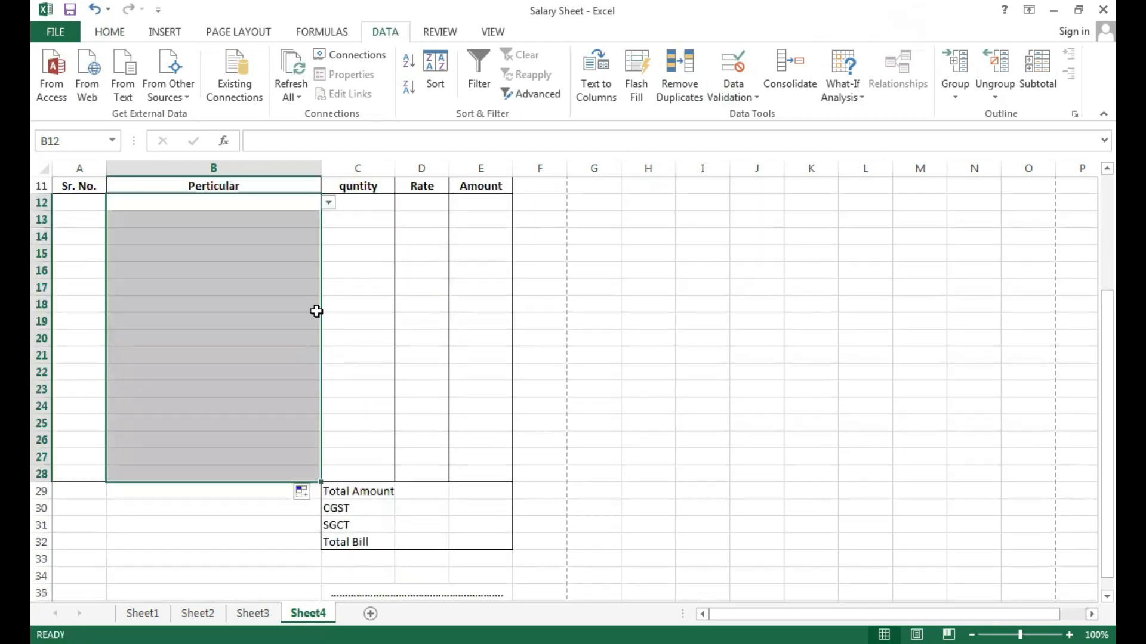
Check the item drop-down in the filled Perticular cells such as B17 and review the item and rate list on Sheet3.
left_click(296, 274)
left_click(295, 236)
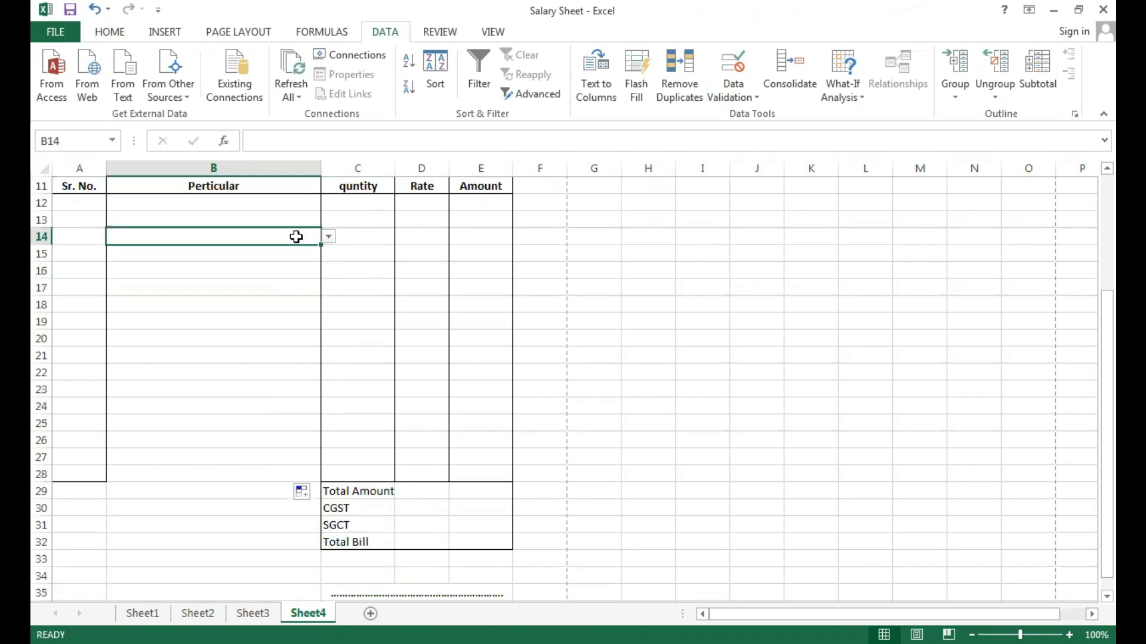
left_click(303, 216)
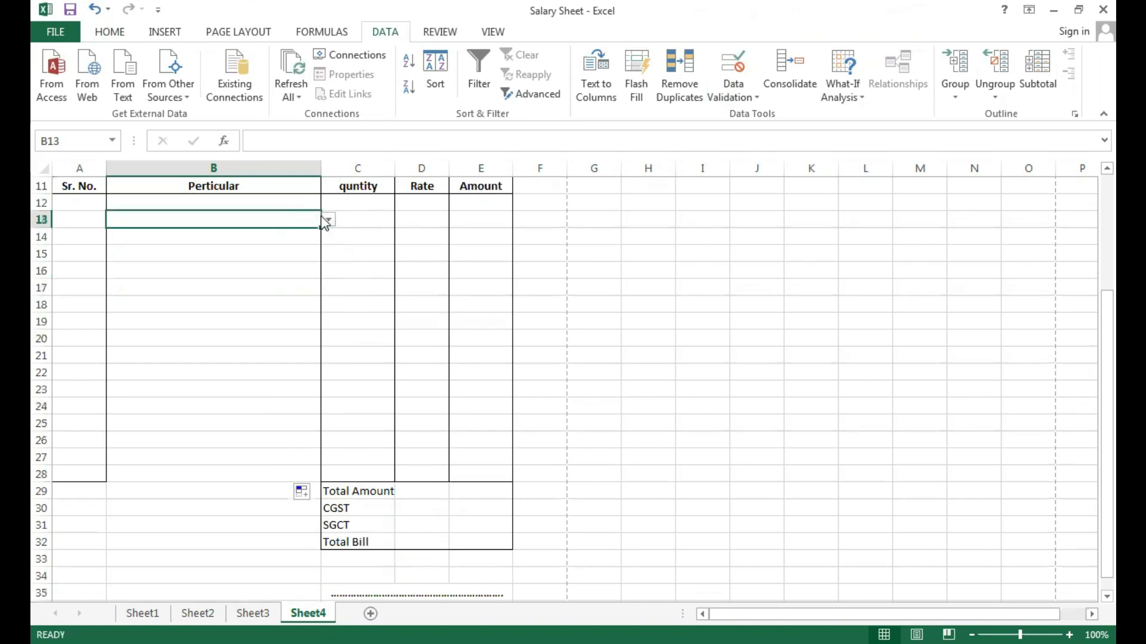
left_click(296, 287)
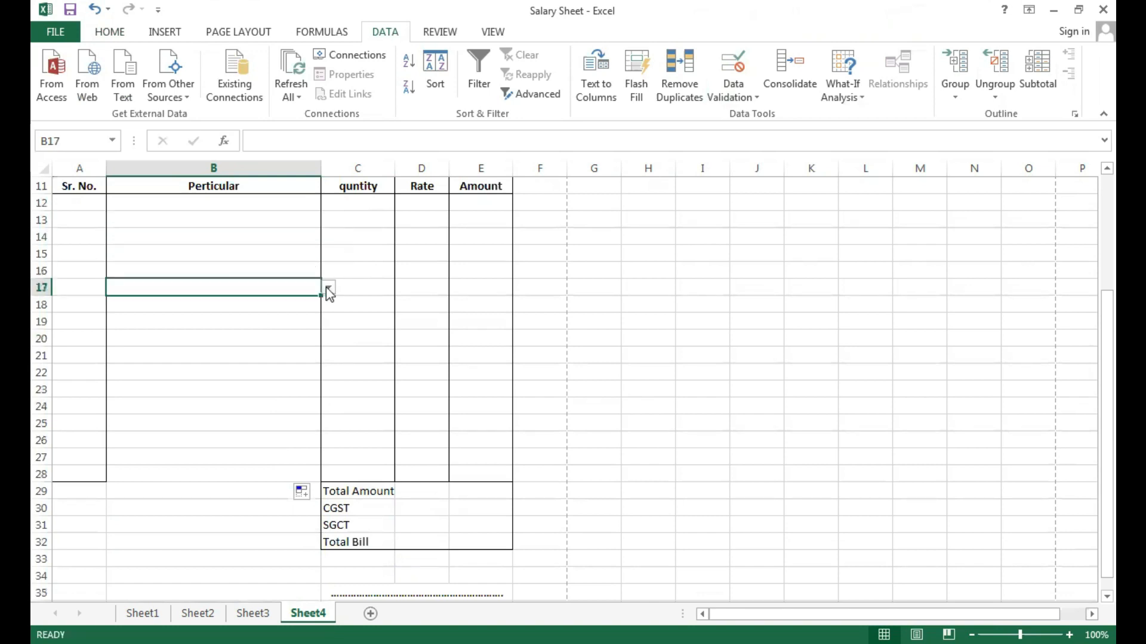
left_click(328, 288)
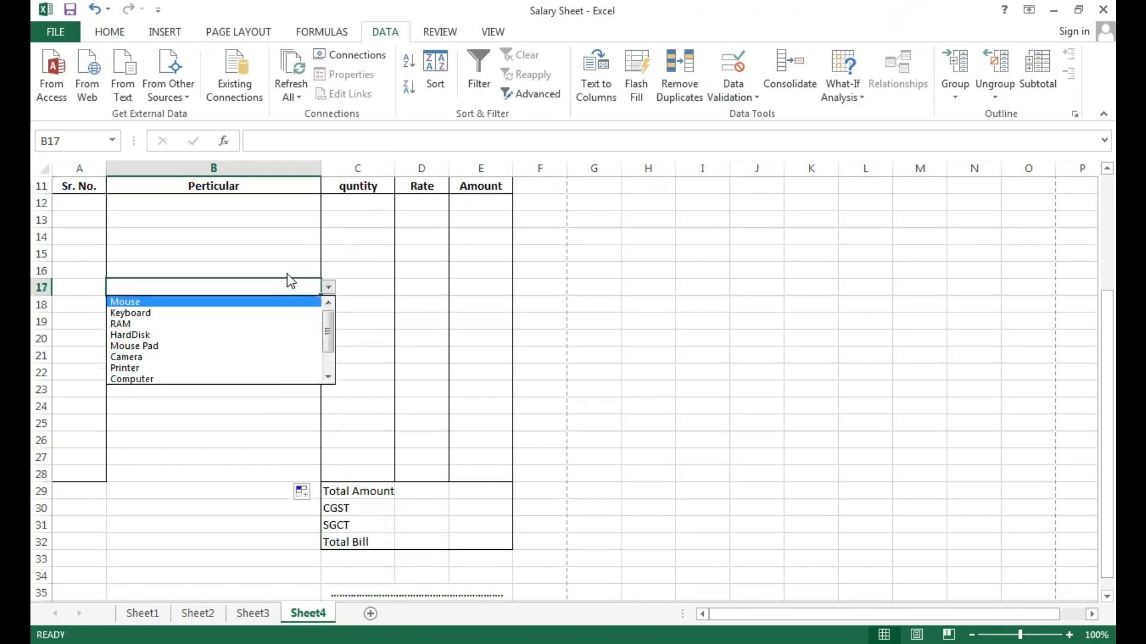
left_click(284, 204)
left_click(283, 204)
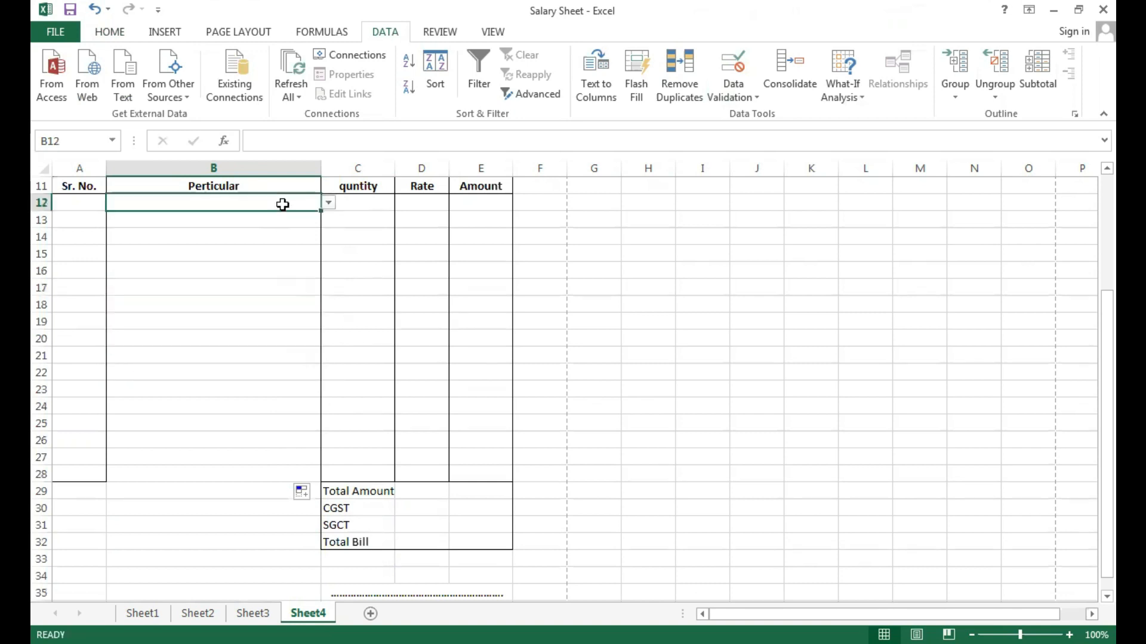
left_click(369, 203)
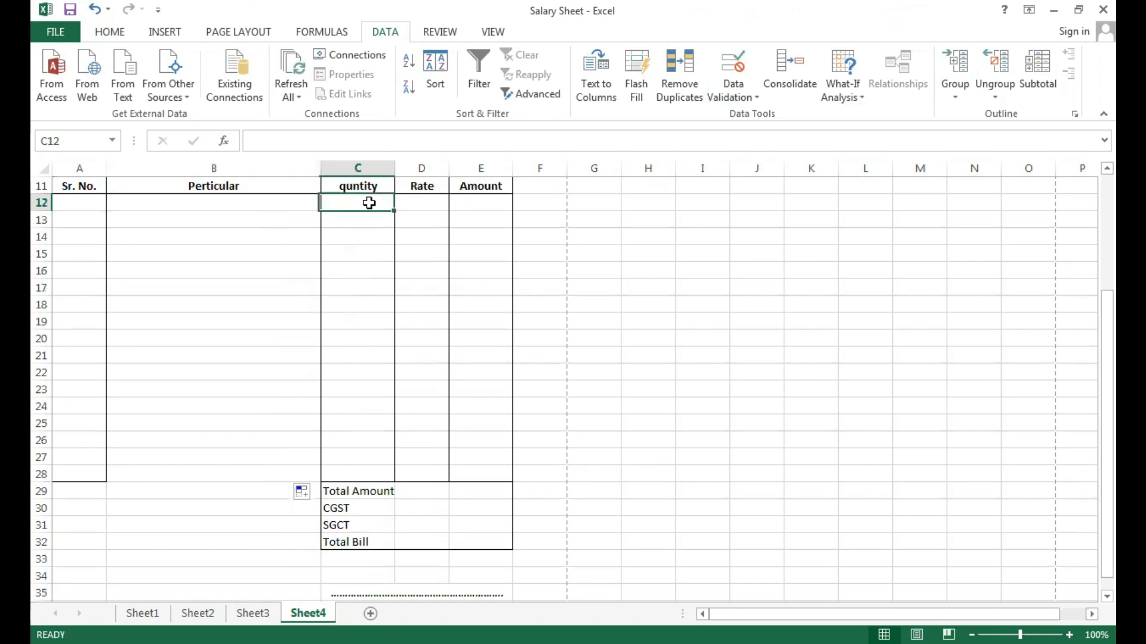
left_click(429, 206)
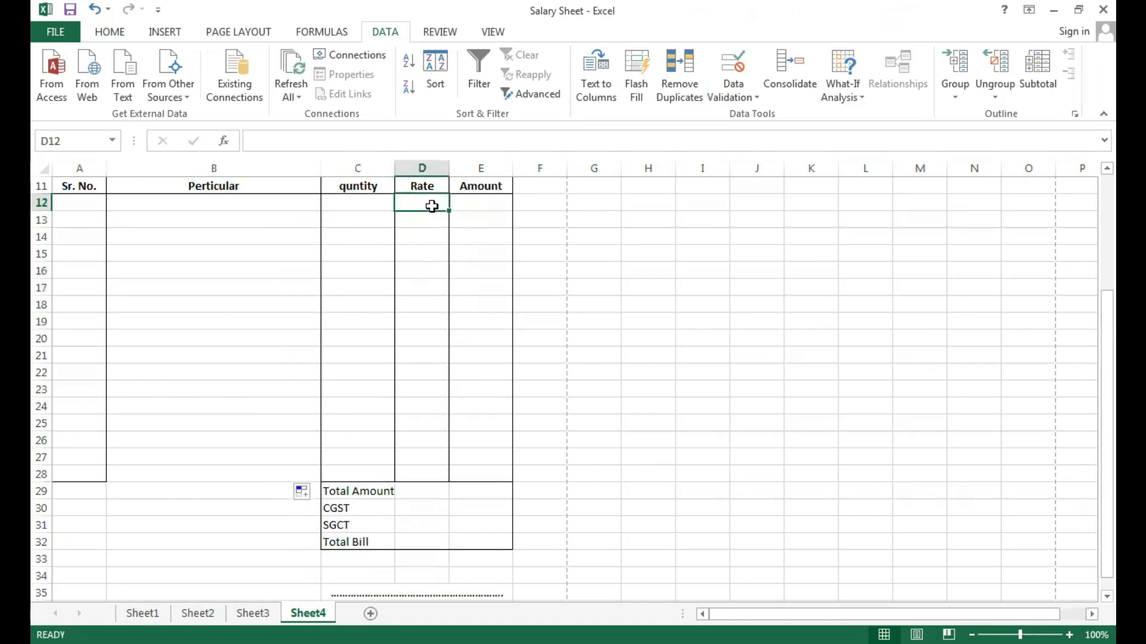
left_click(154, 204)
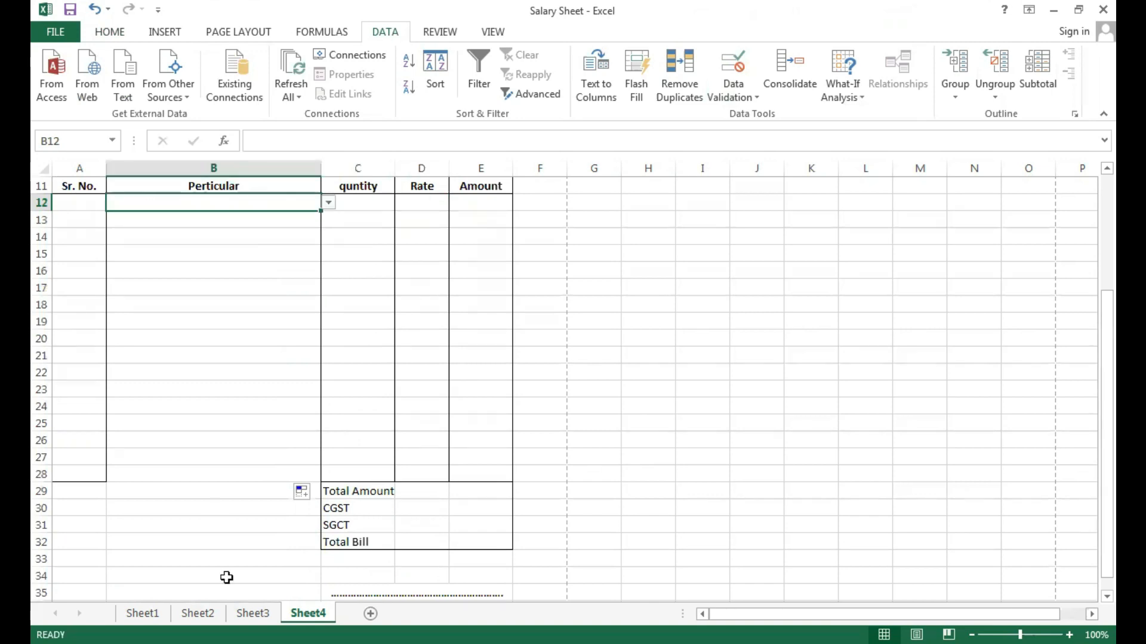
left_click(253, 613)
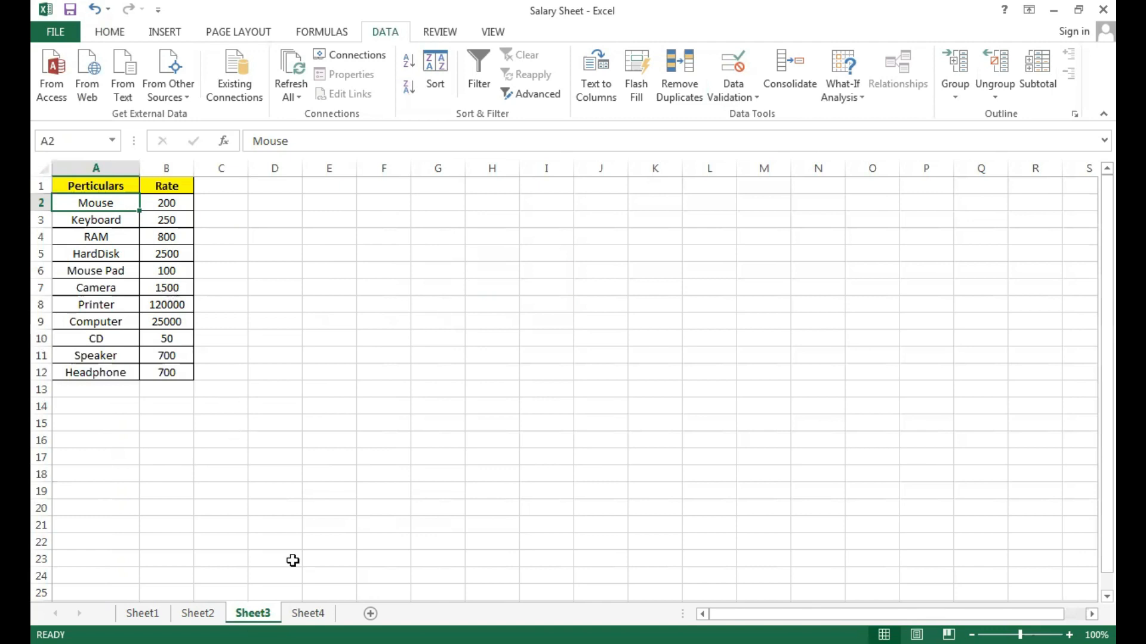
left_click(310, 614)
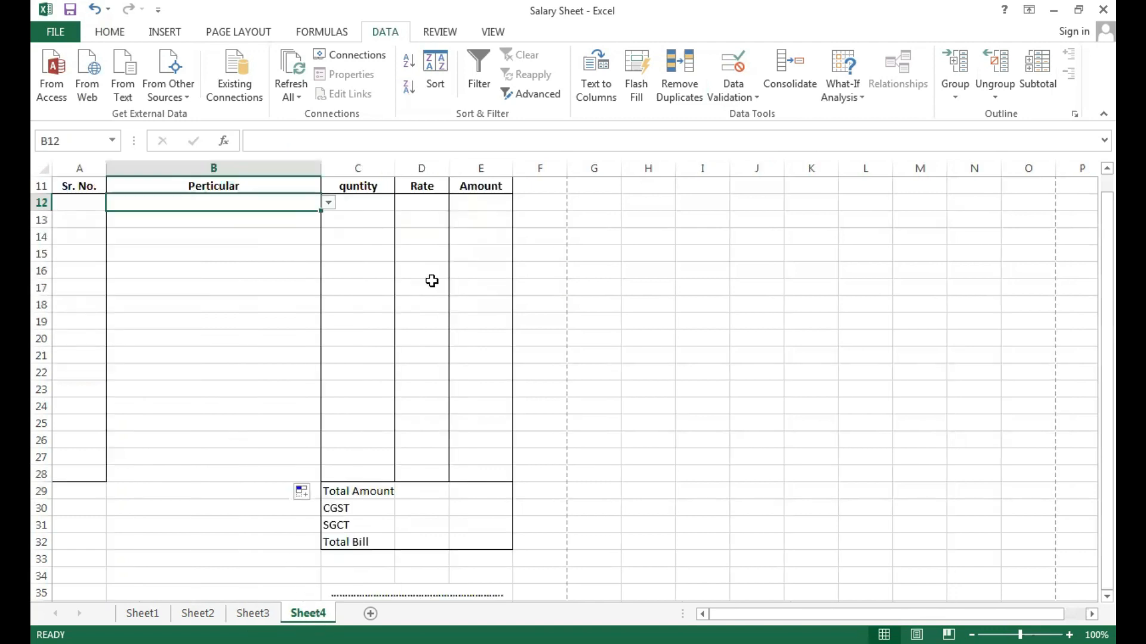
Start a VLOOKUP formula in the first Rate cell D12 with B12 as the lookup value.
left_click(423, 205)
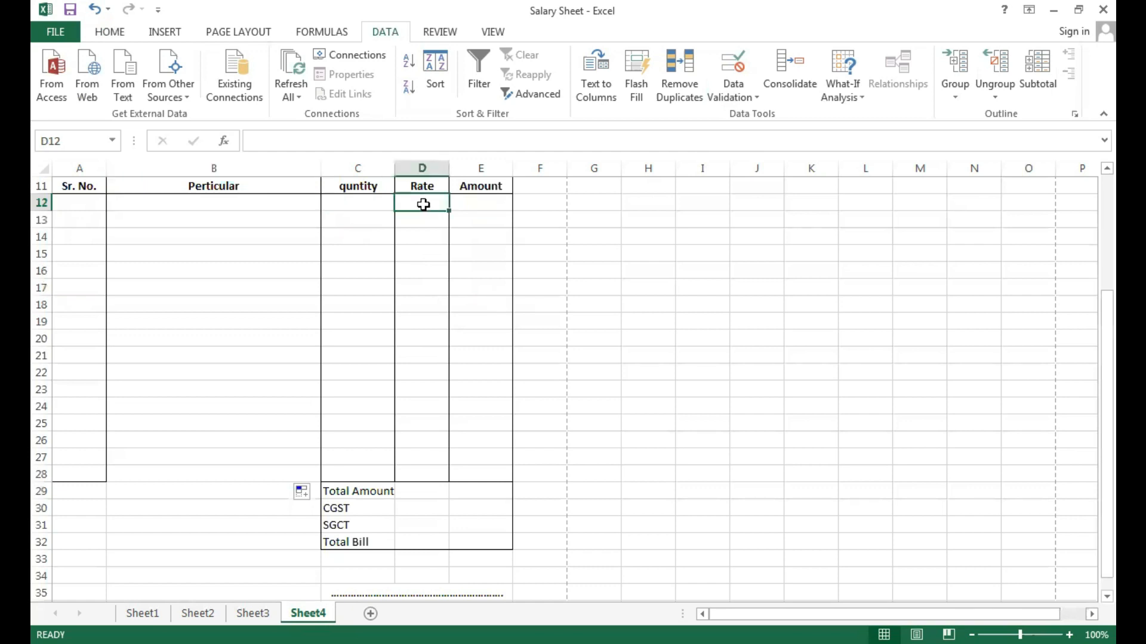
type("=")
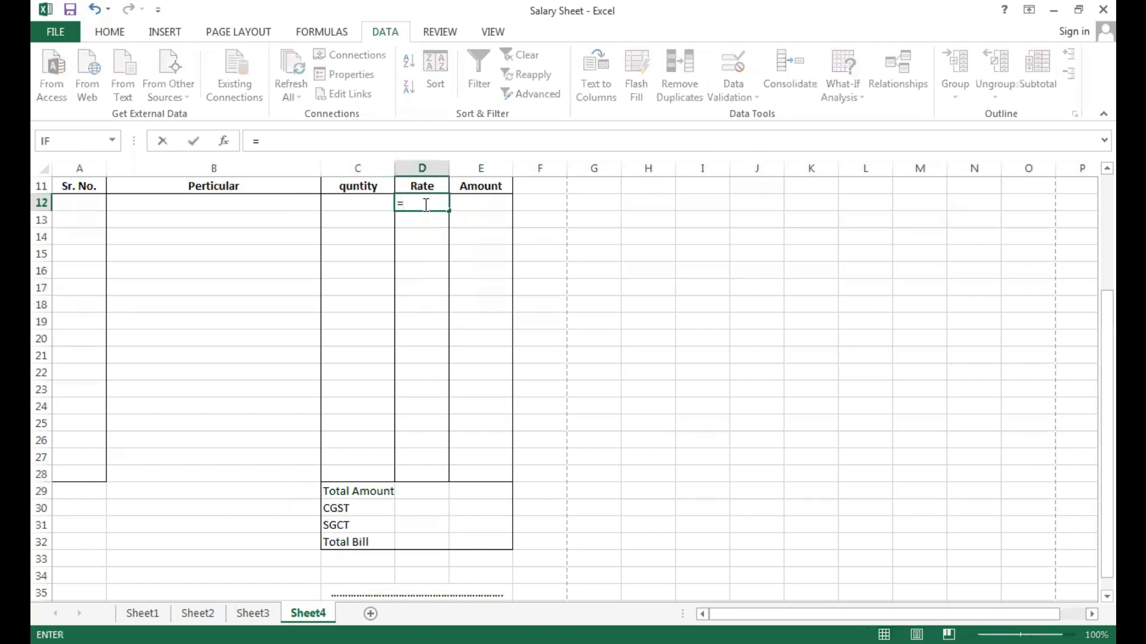
type("vlookup")
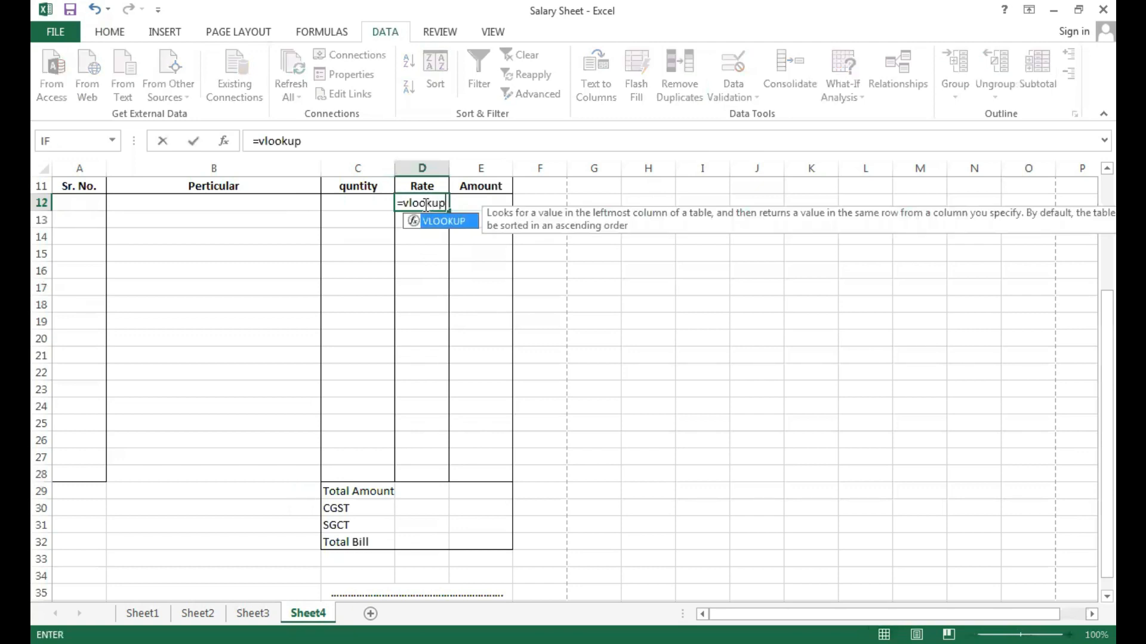
type("(")
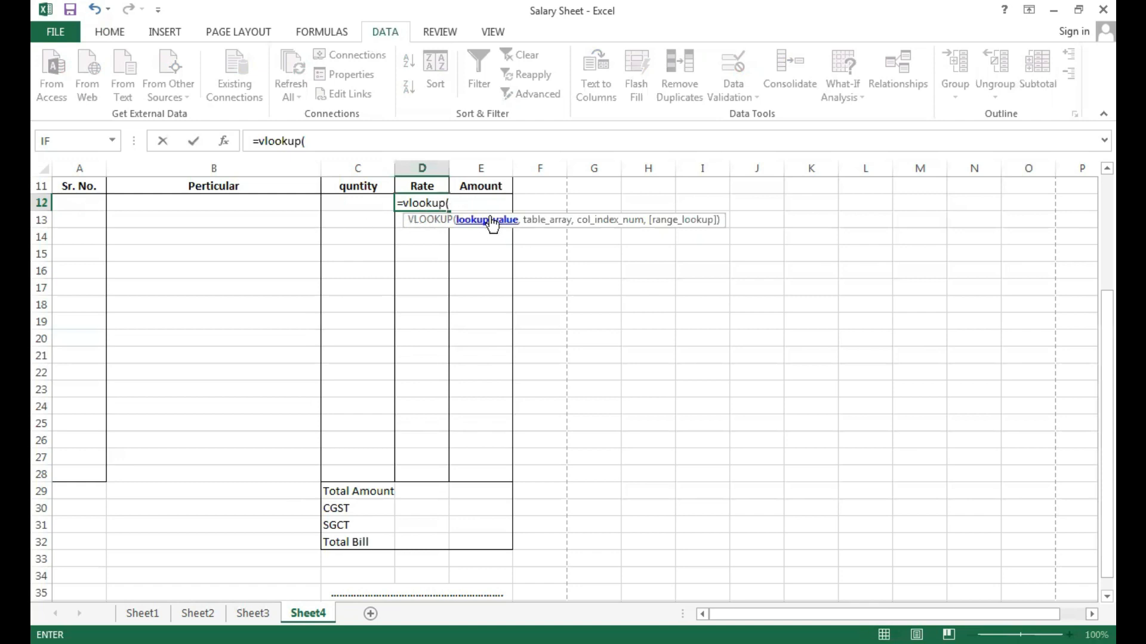
left_click(211, 202)
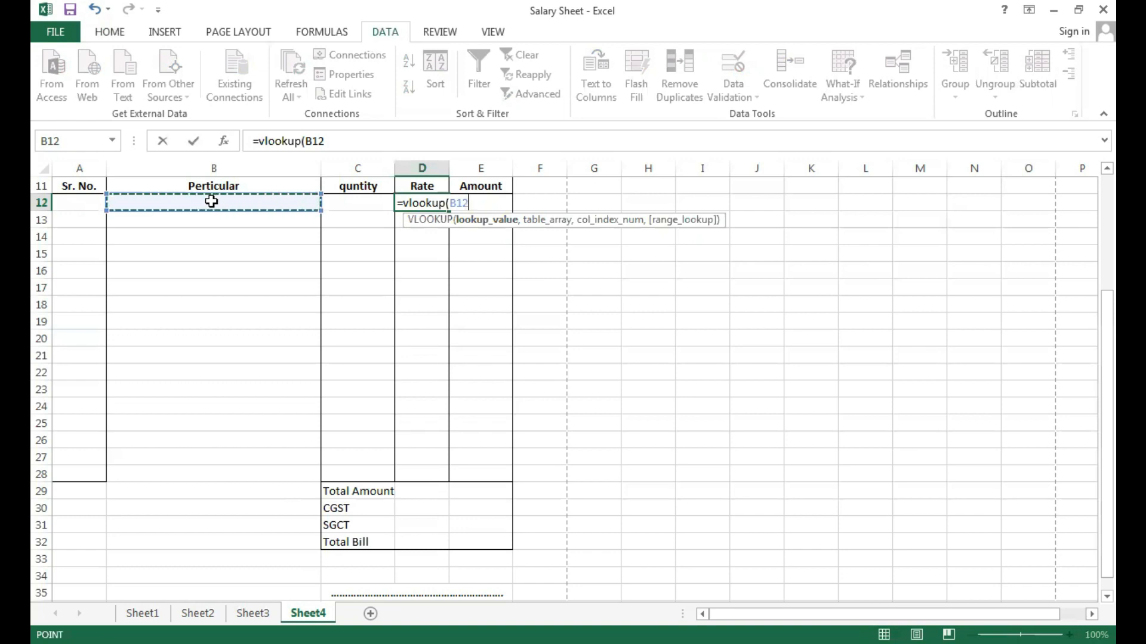
type(",")
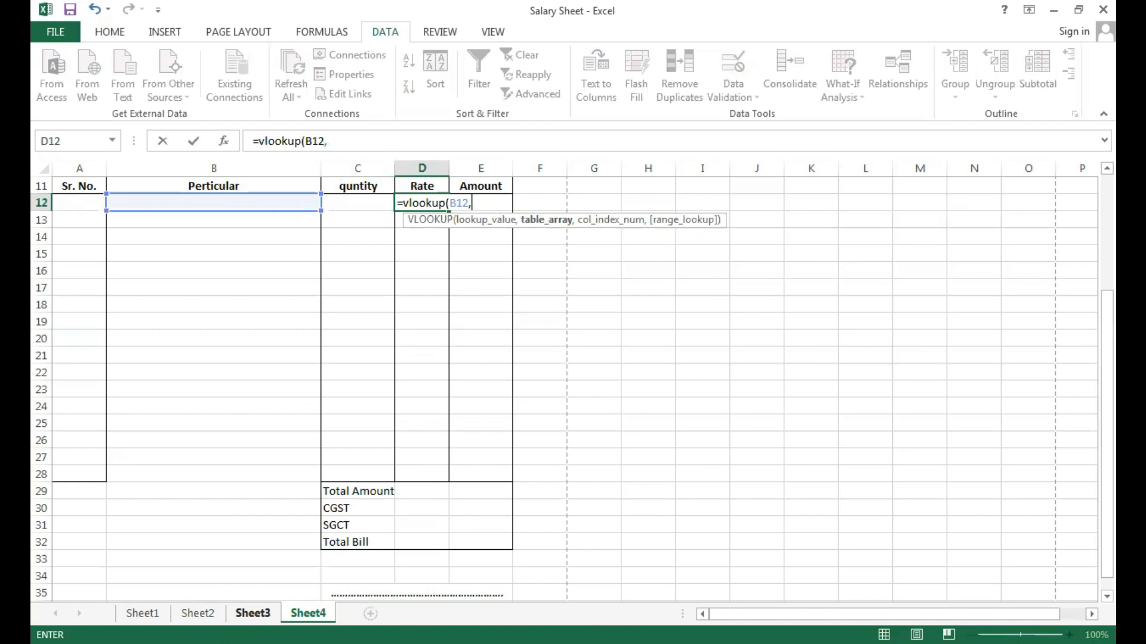
Complete the VLOOKUP in D12 with table Sheet3!$A$1:$B$12 as absolute references, column index 2 and exact match 0.
left_click(252, 613)
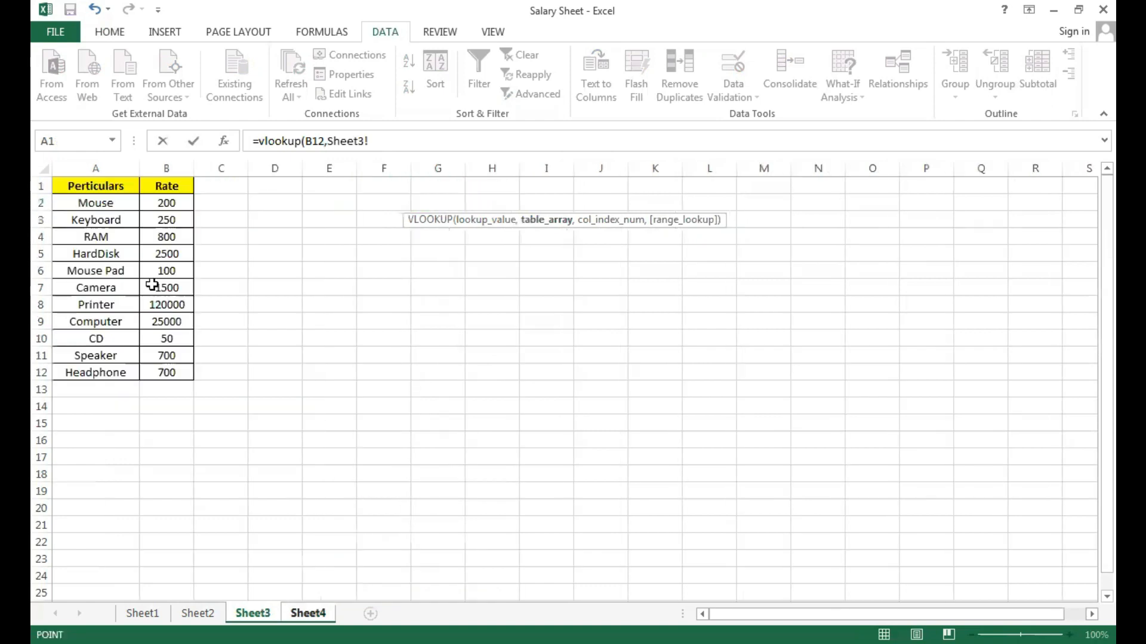
left_click(132, 186)
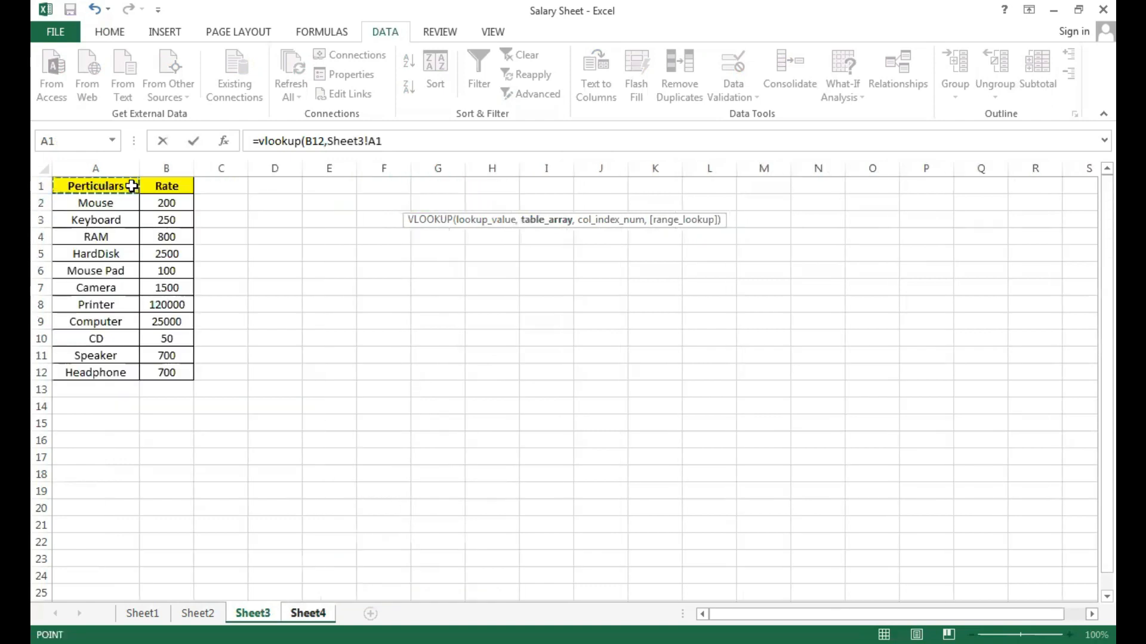
left_click(174, 374, "shift")
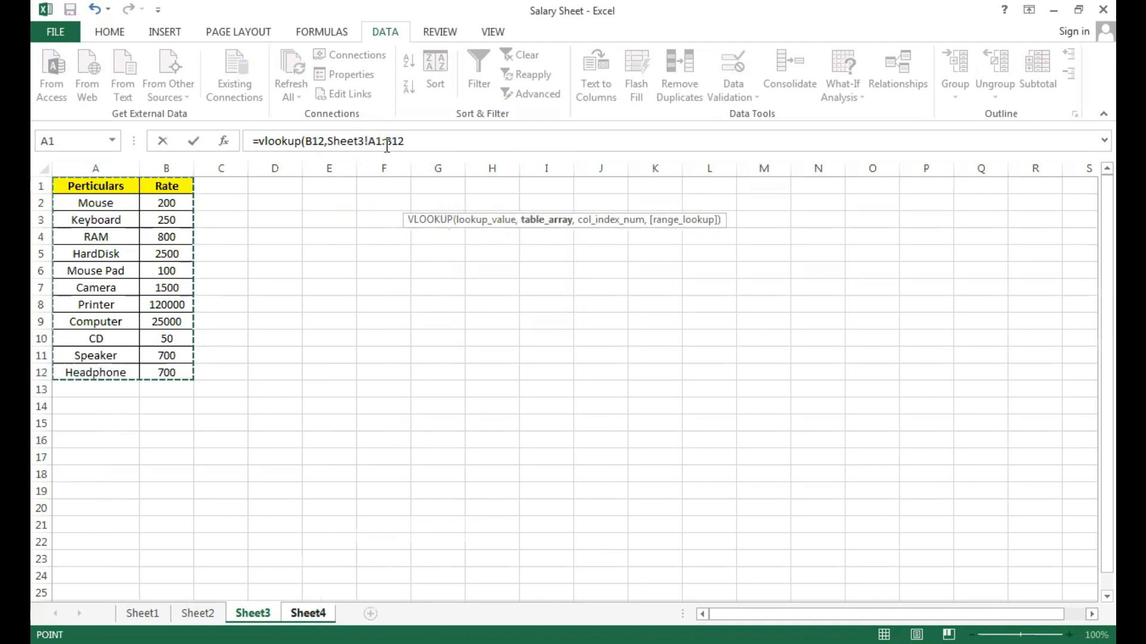
key("F4")
type(",")
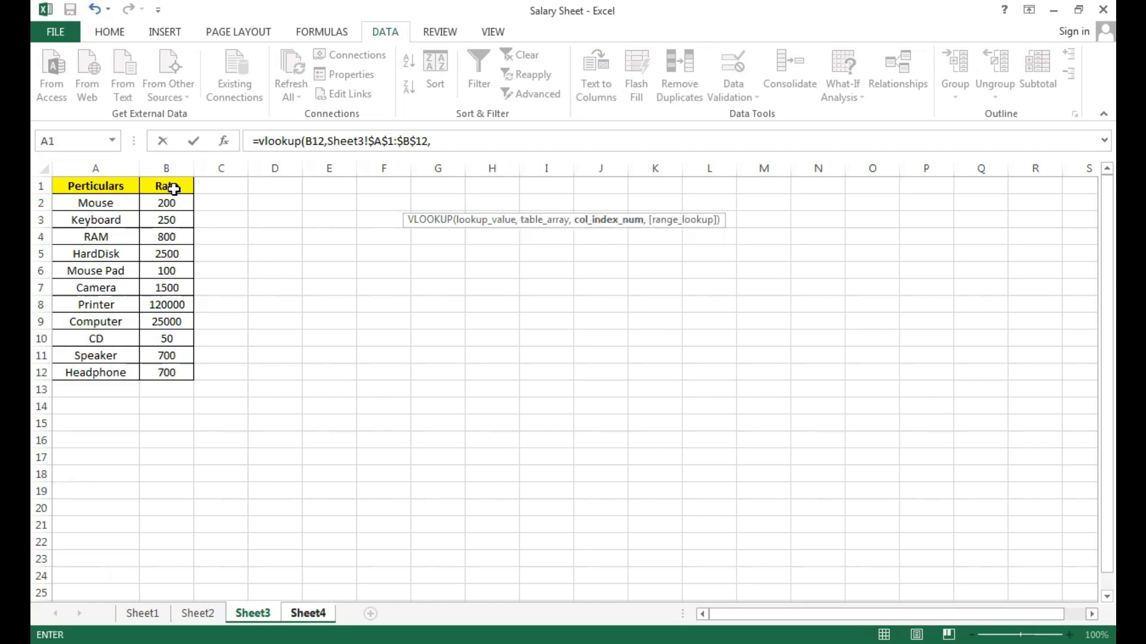
type("2,0")
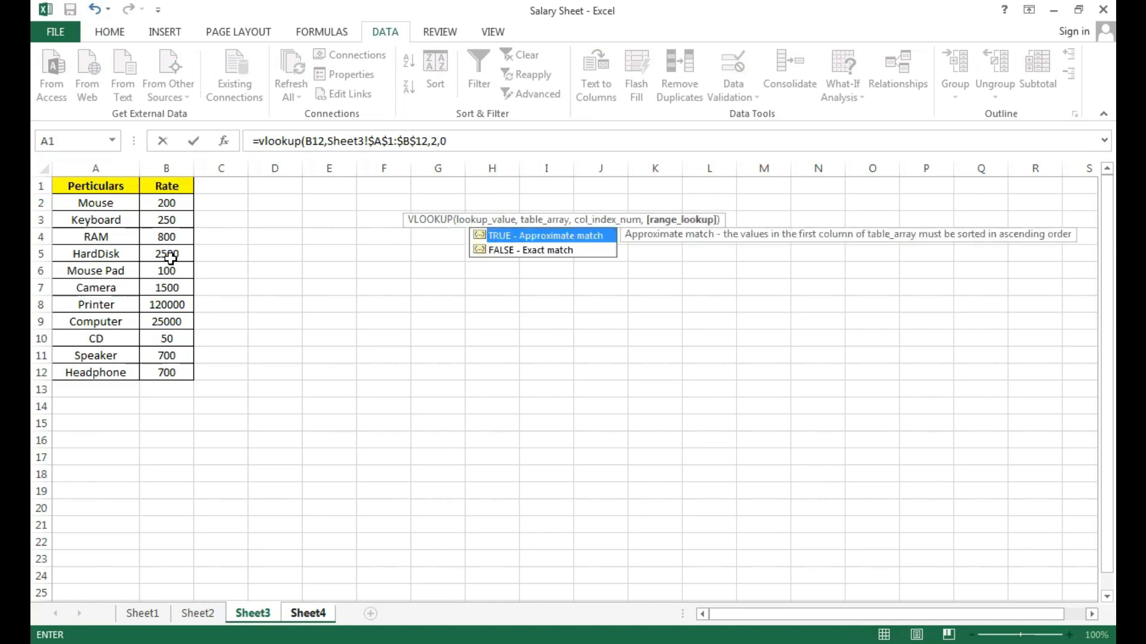
type(")")
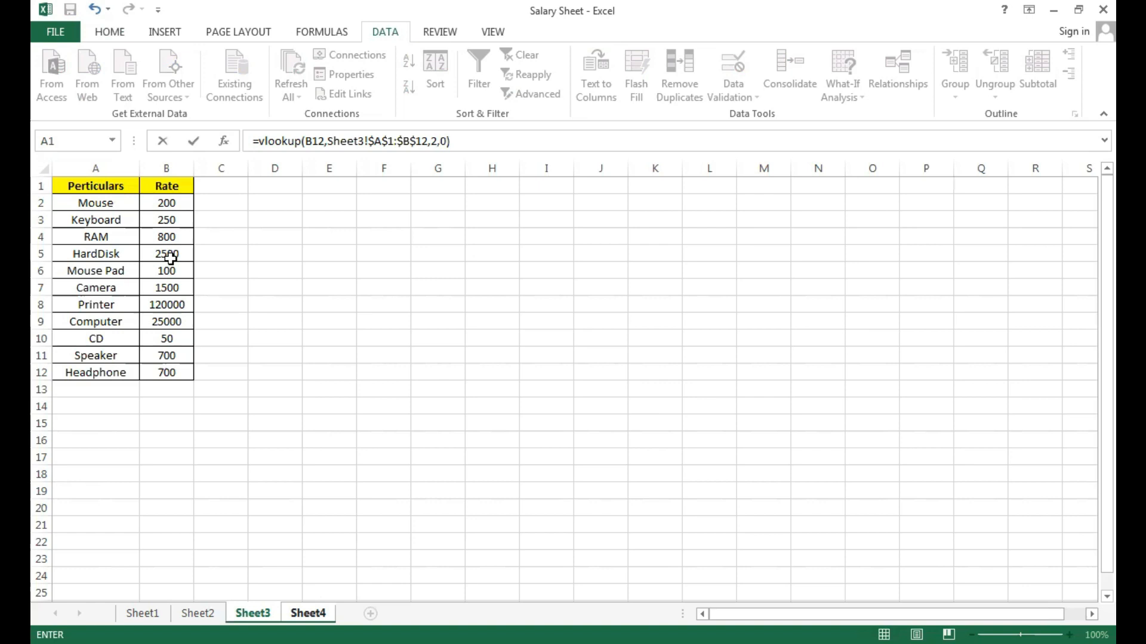
key("Return")
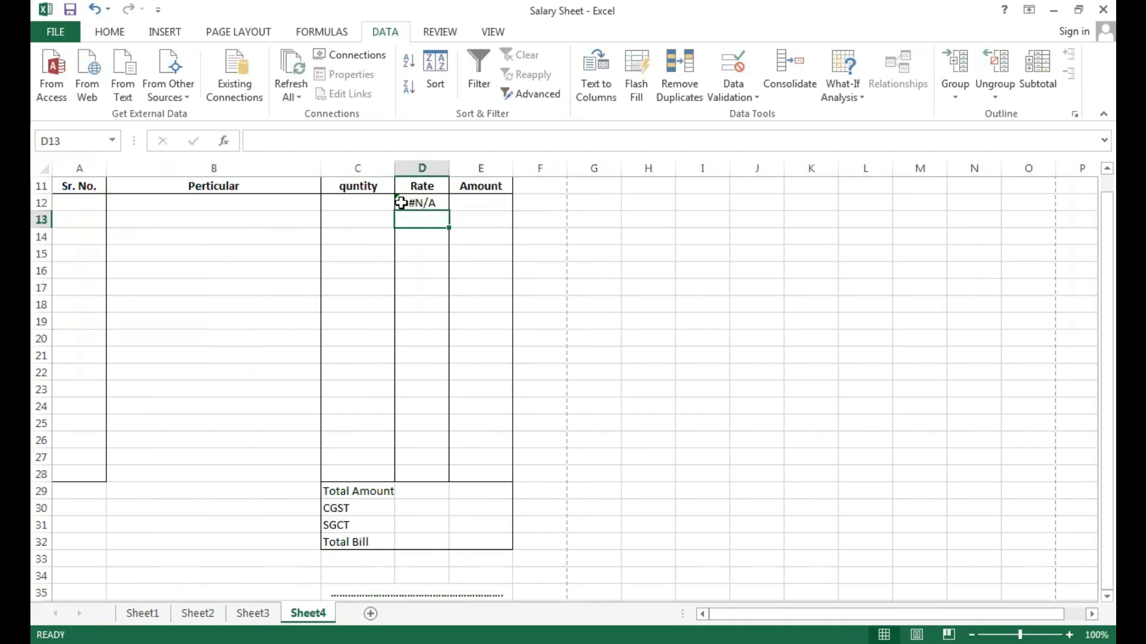
Fill the VLOOKUP formula from D12 down the Rate column to D28.
left_click(290, 203)
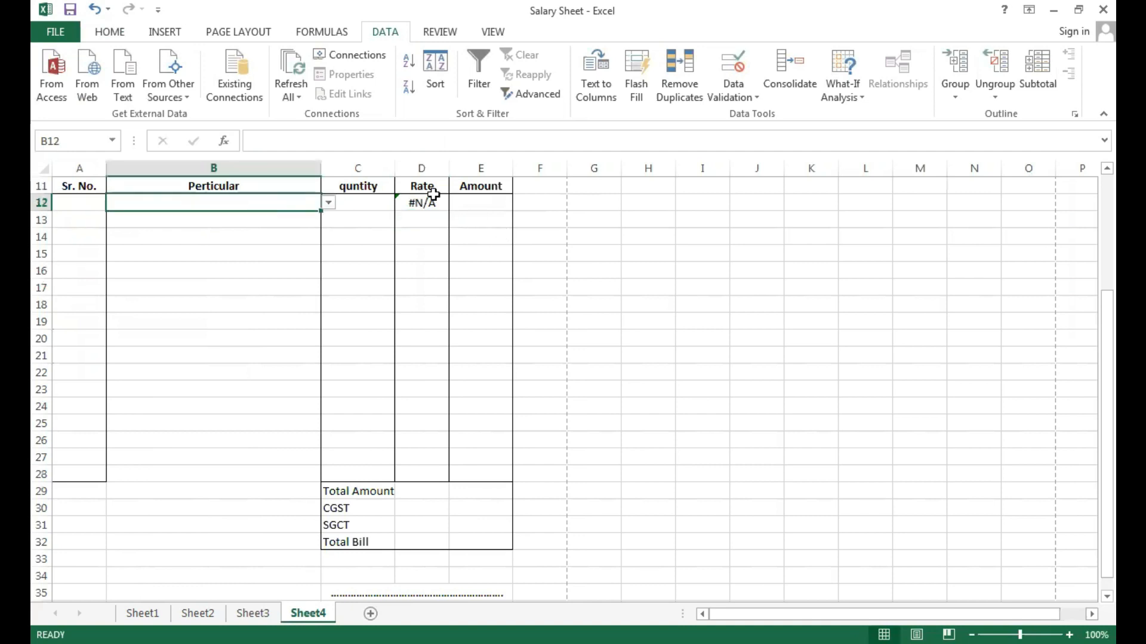
left_click(418, 202)
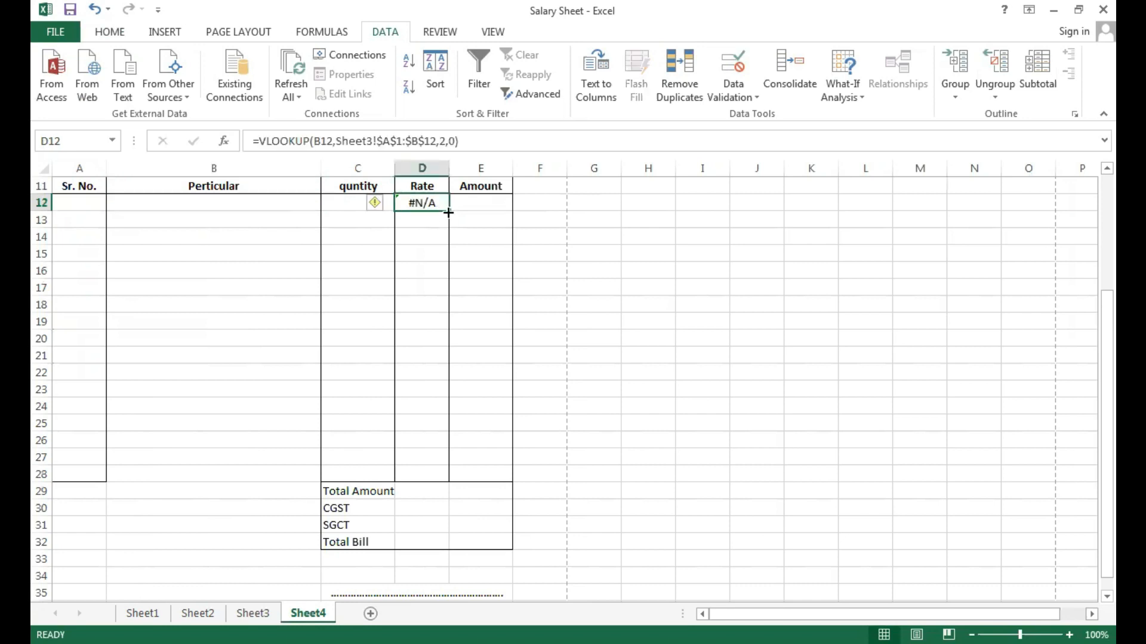
left_click_drag(450, 213, 445, 476)
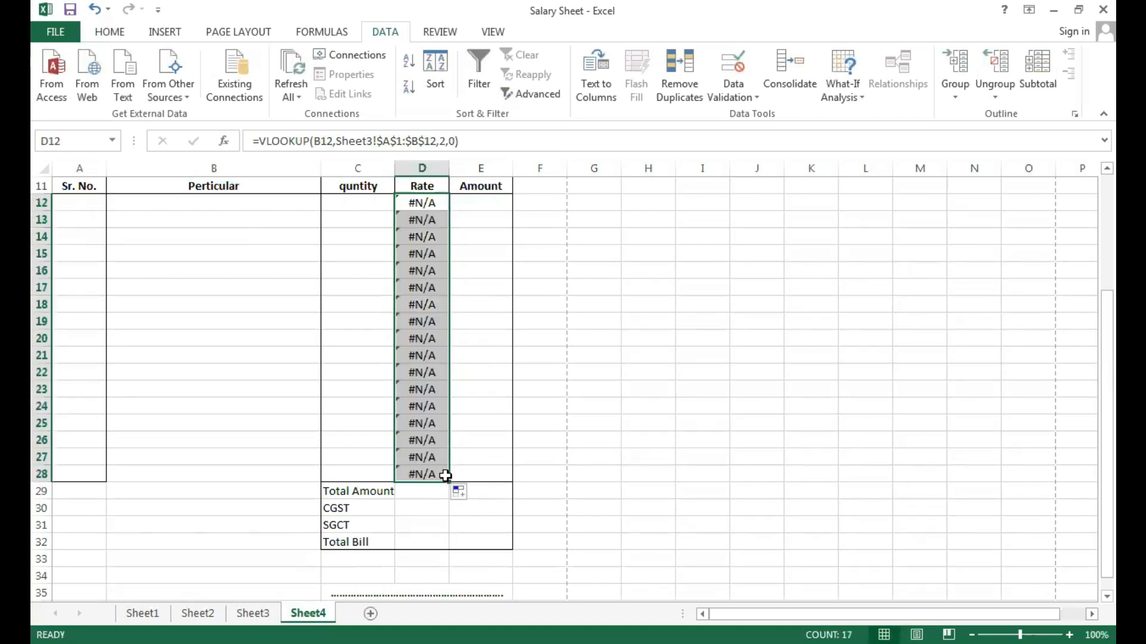
Choose Keyboard in B12 and HardDisk in B13 from the Perticular item lists.
left_click(267, 205)
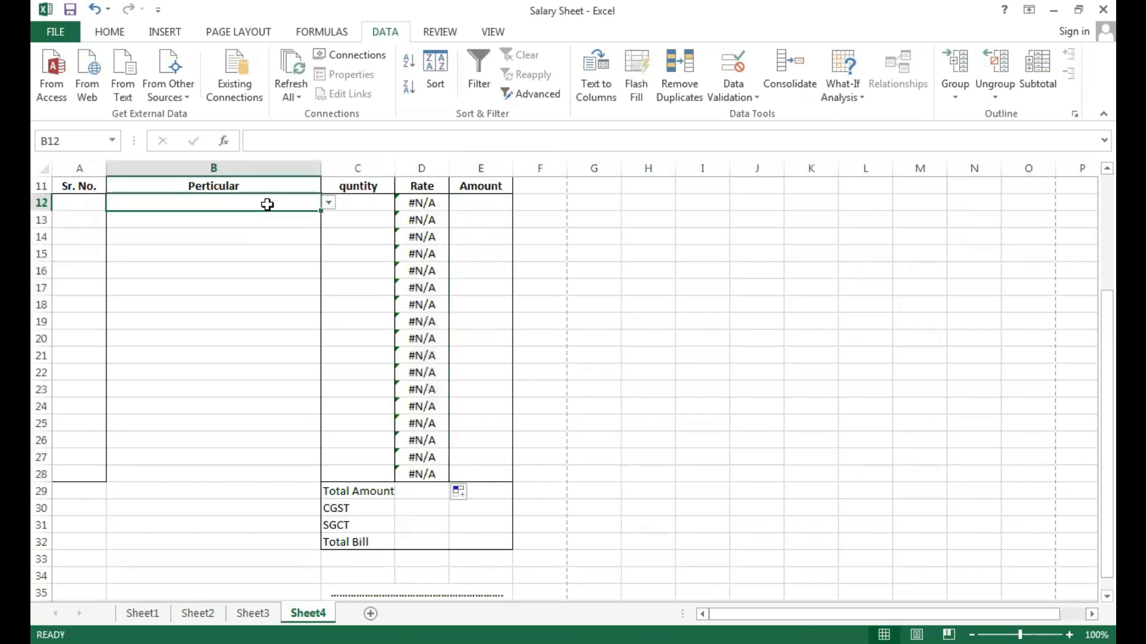
left_click(329, 202)
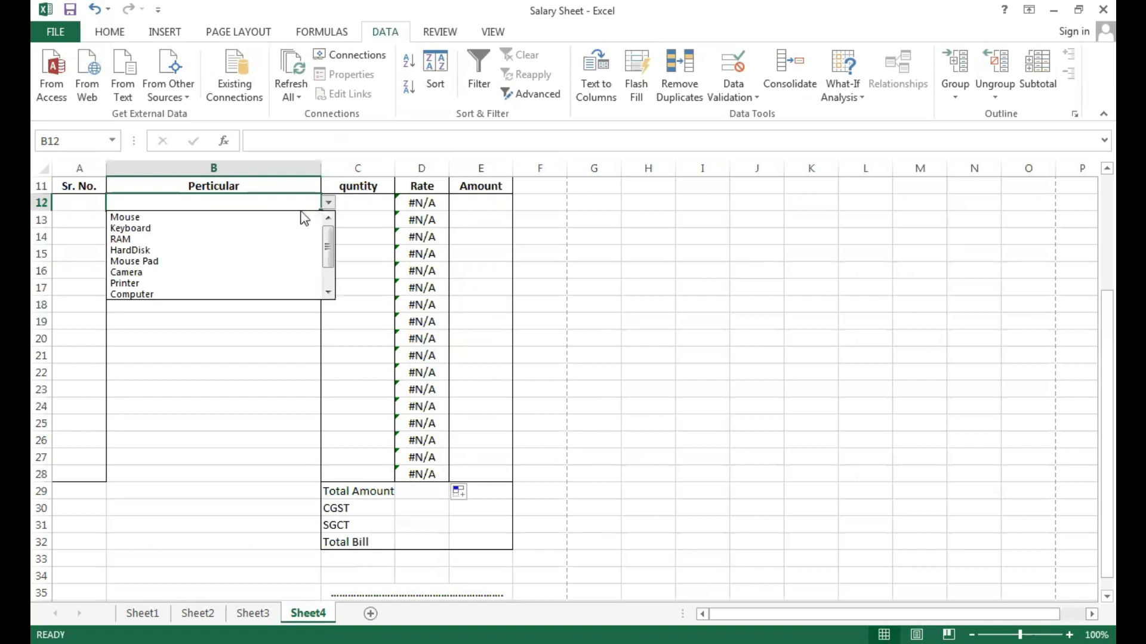
left_click(265, 235)
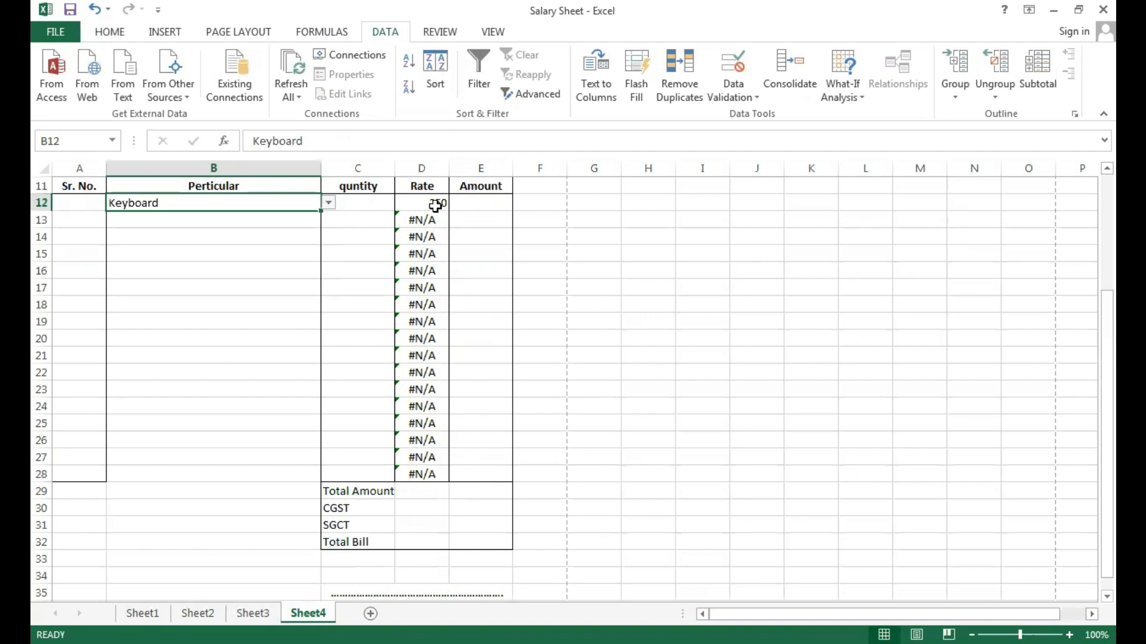
left_click(264, 218)
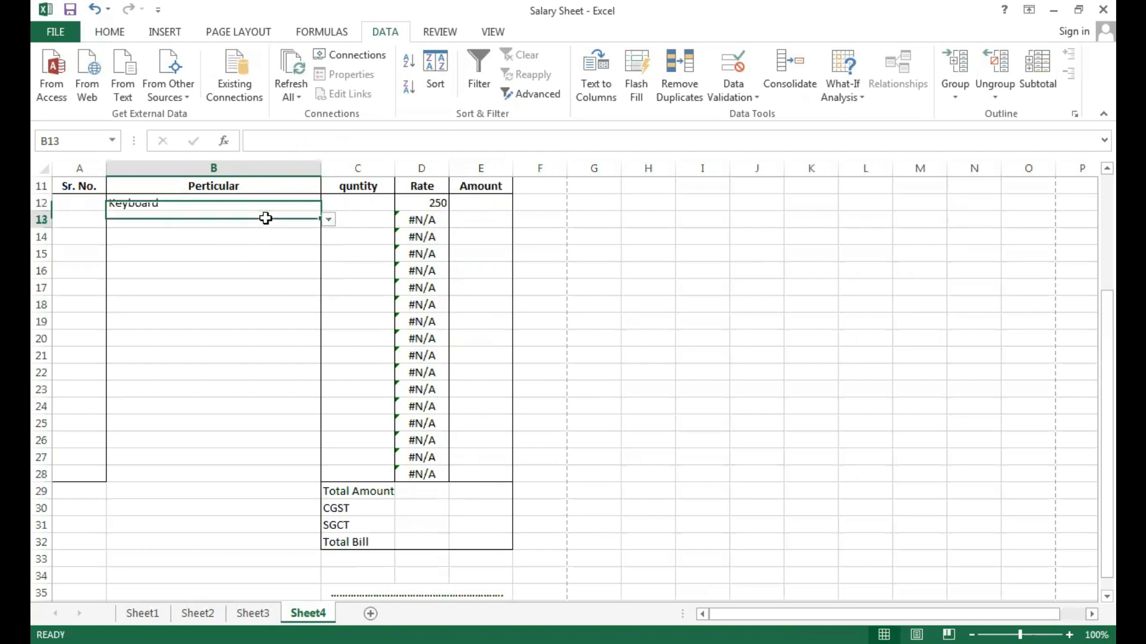
left_click(329, 221)
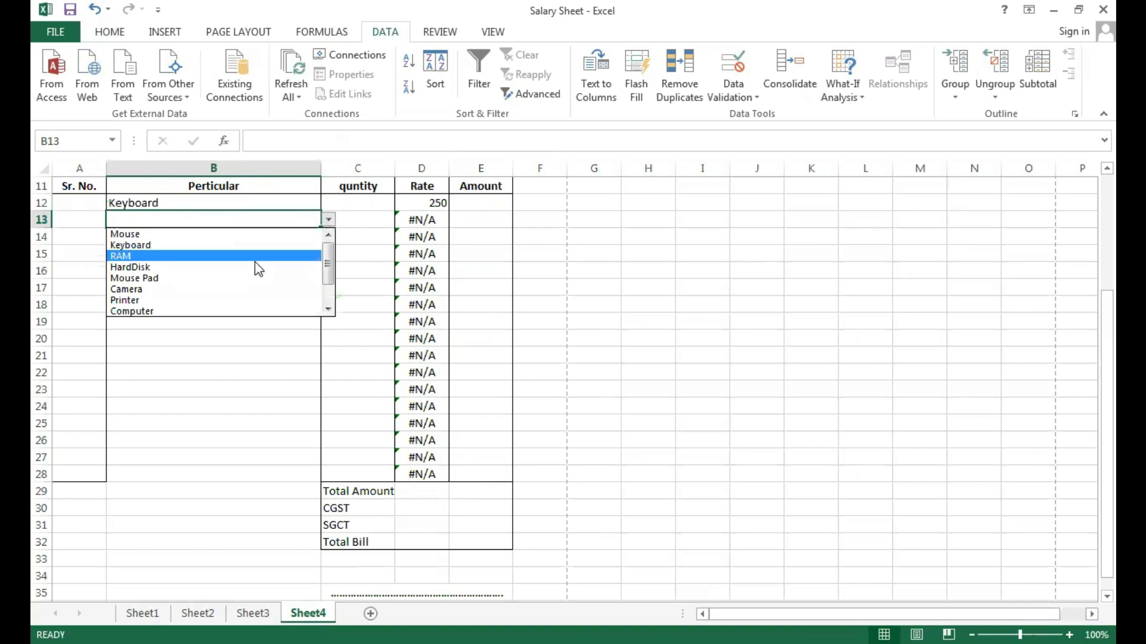
left_click(257, 268)
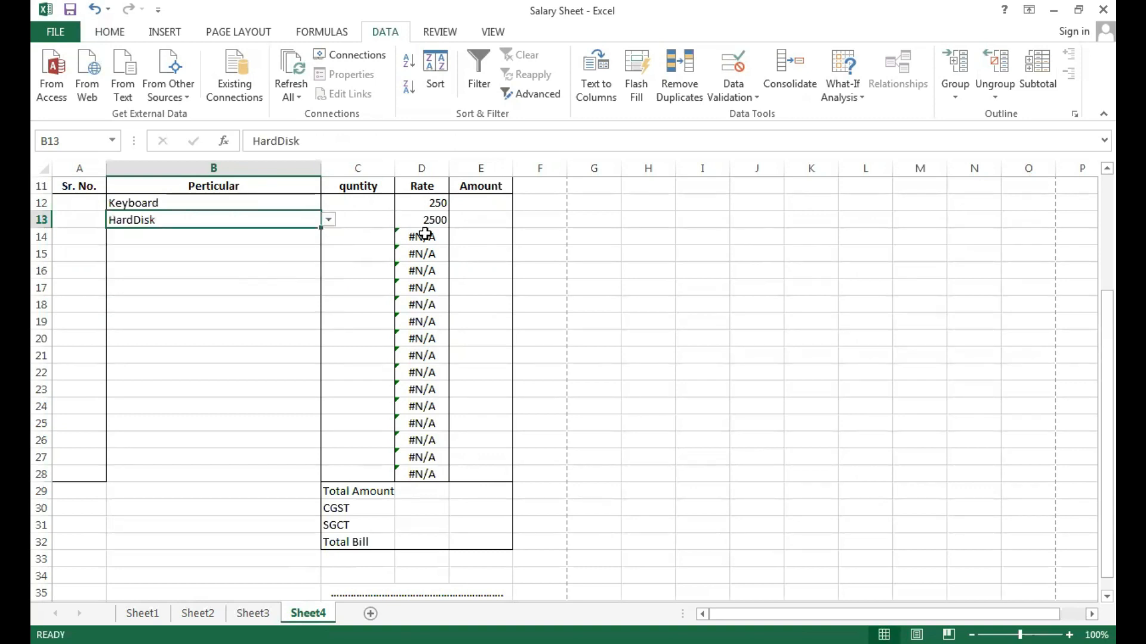
Choose Printer in B14 and Camera in B15 from the Perticular item lists.
left_click(284, 240)
left_click(329, 237)
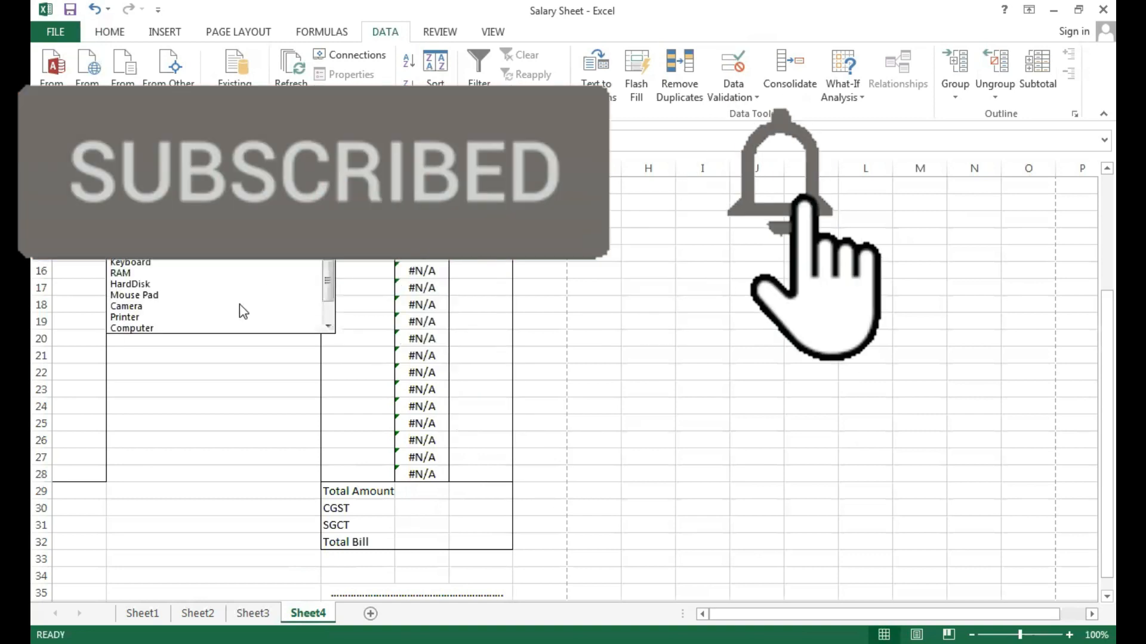
left_click(220, 318)
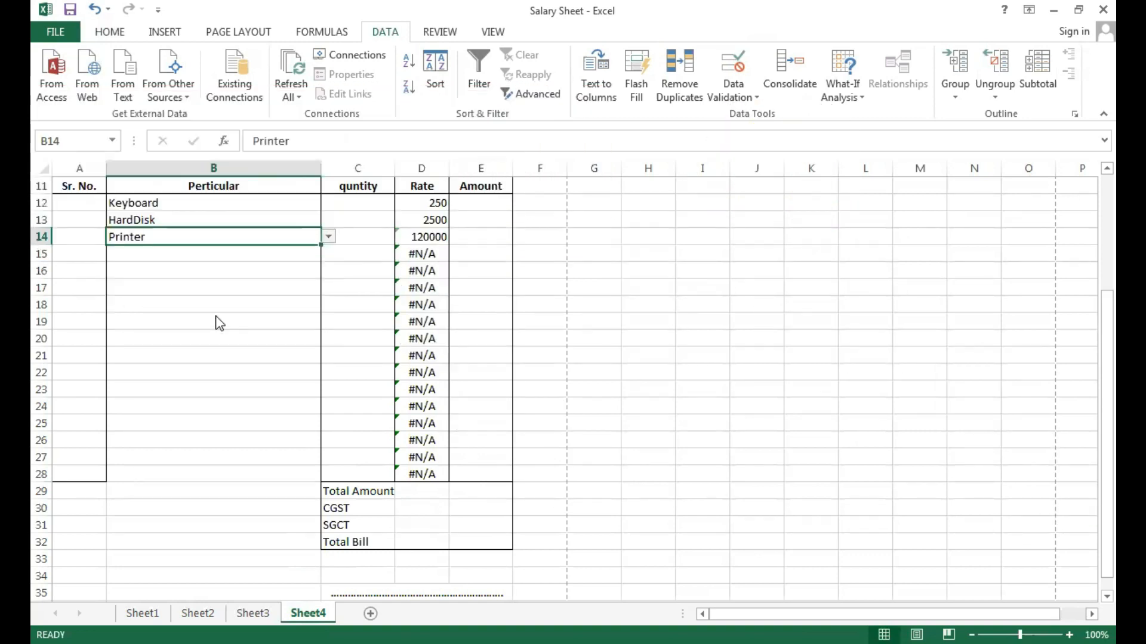
left_click(280, 253)
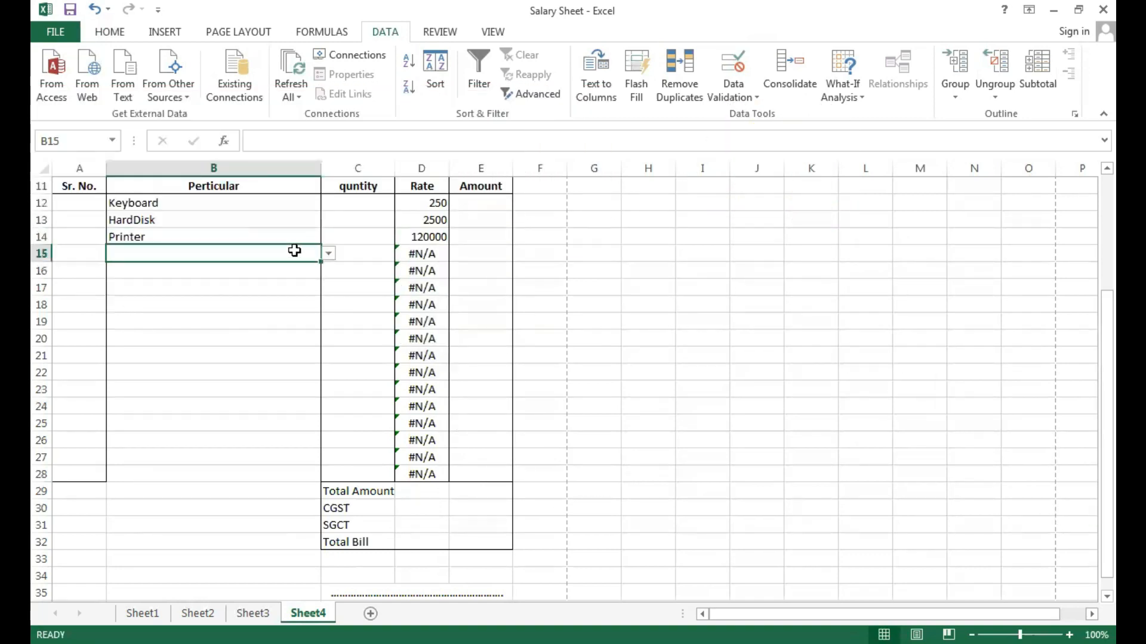
left_click(328, 255)
left_click(256, 325)
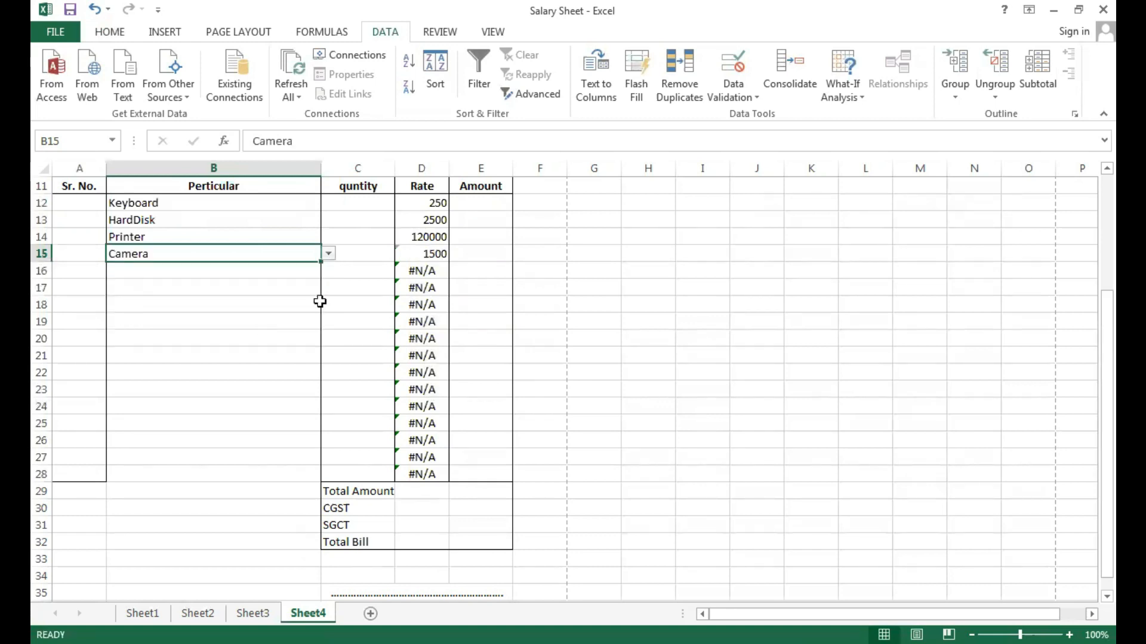
Check how the Rate column of the invoice looks in the print preview and return to the sheet.
left_click(365, 300)
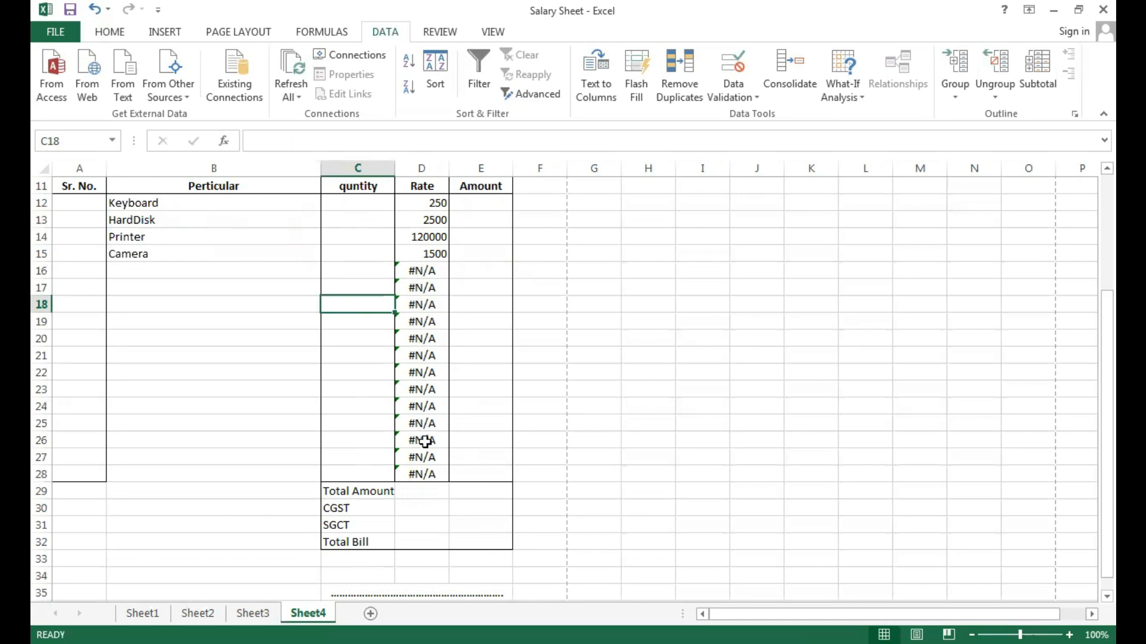
key("ctrl+p")
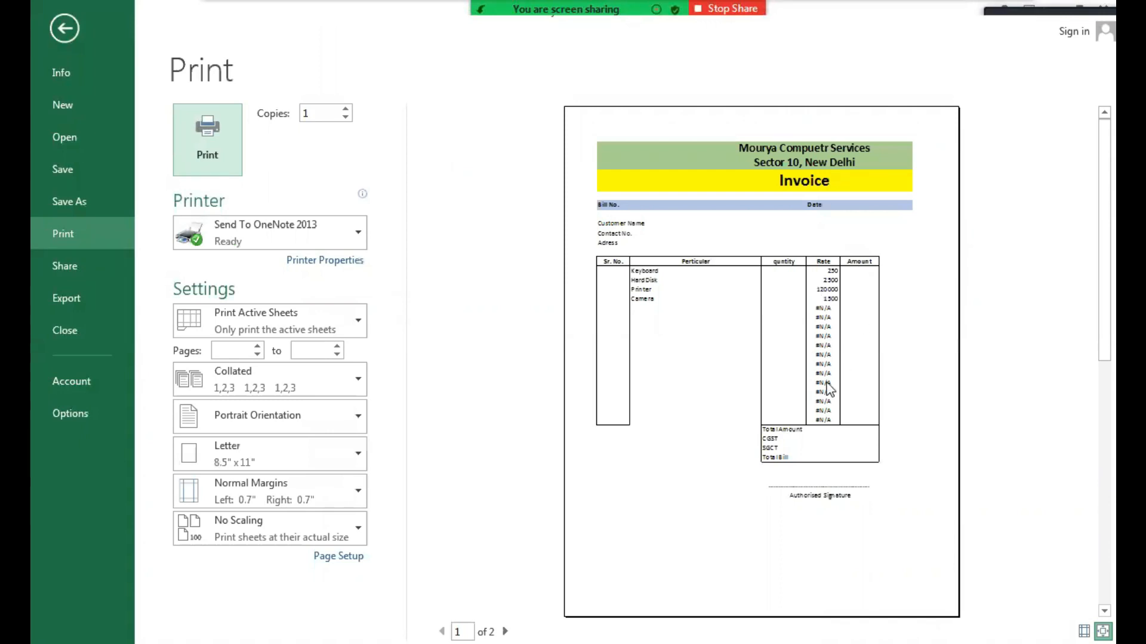
key("Escape")
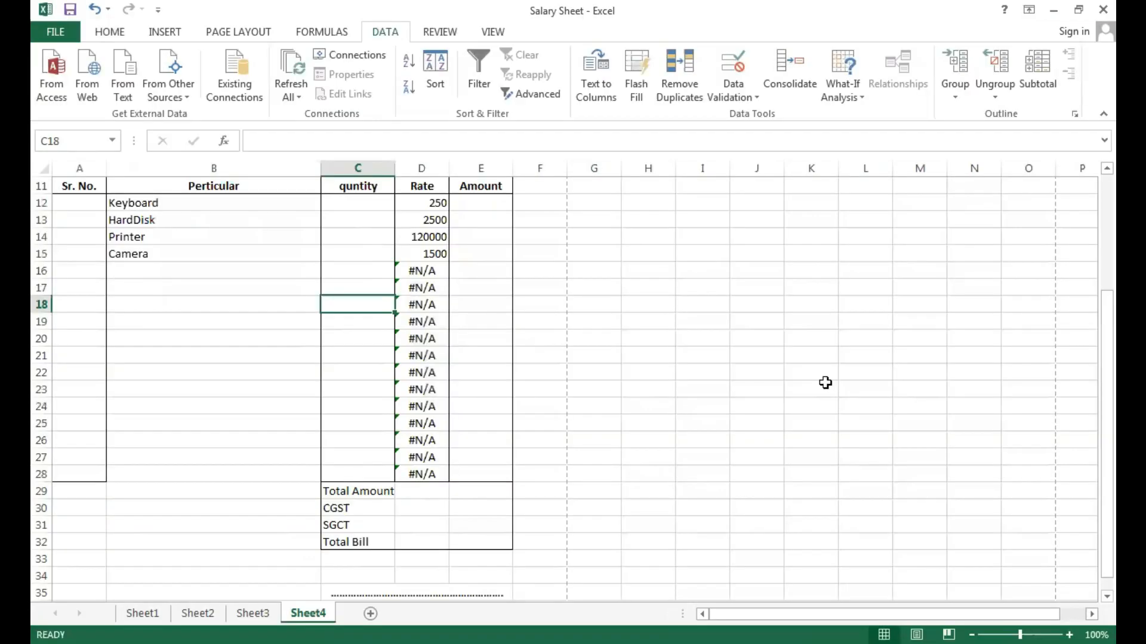
Wrap the VLOOKUP formula in D12 in IFERROR with an empty string "" as the error value.
left_click(436, 203)
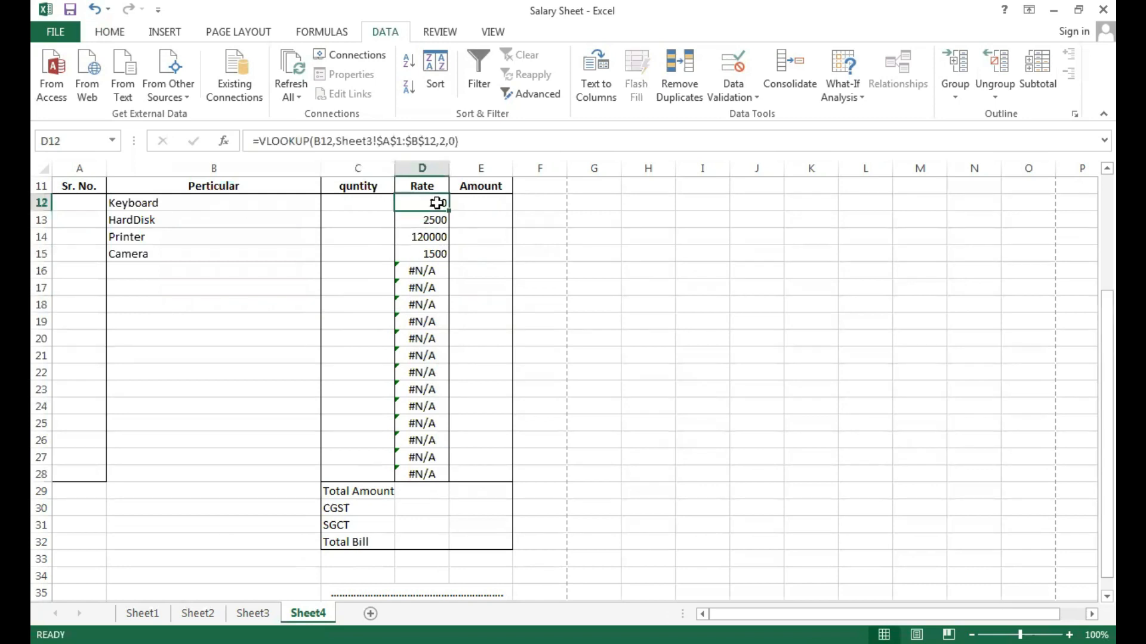
left_click(259, 141)
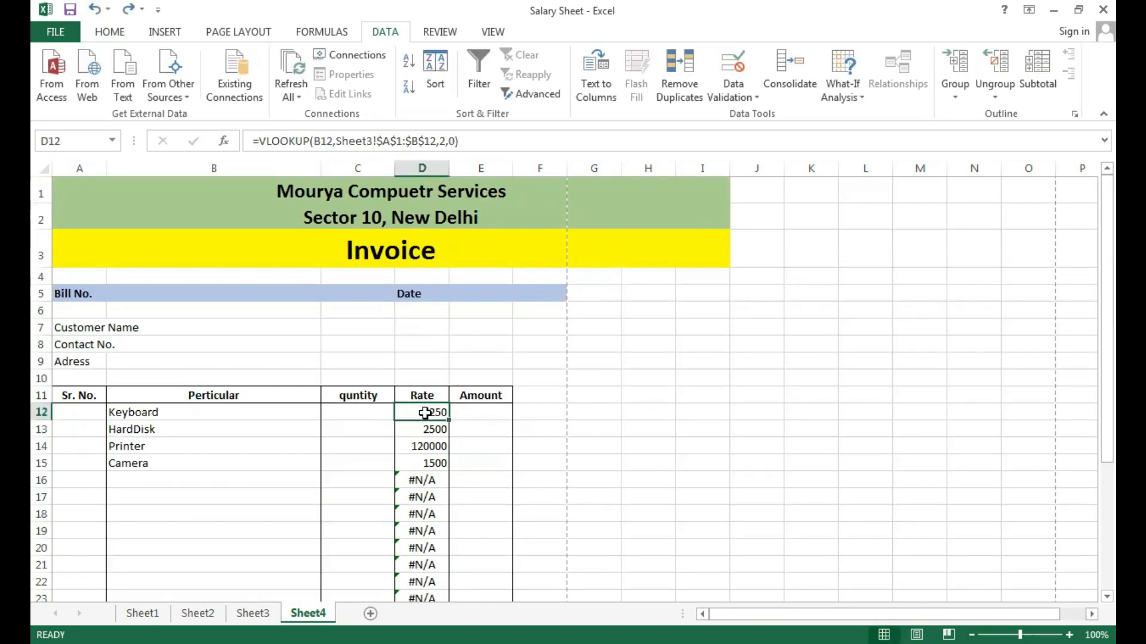
left_click(259, 141)
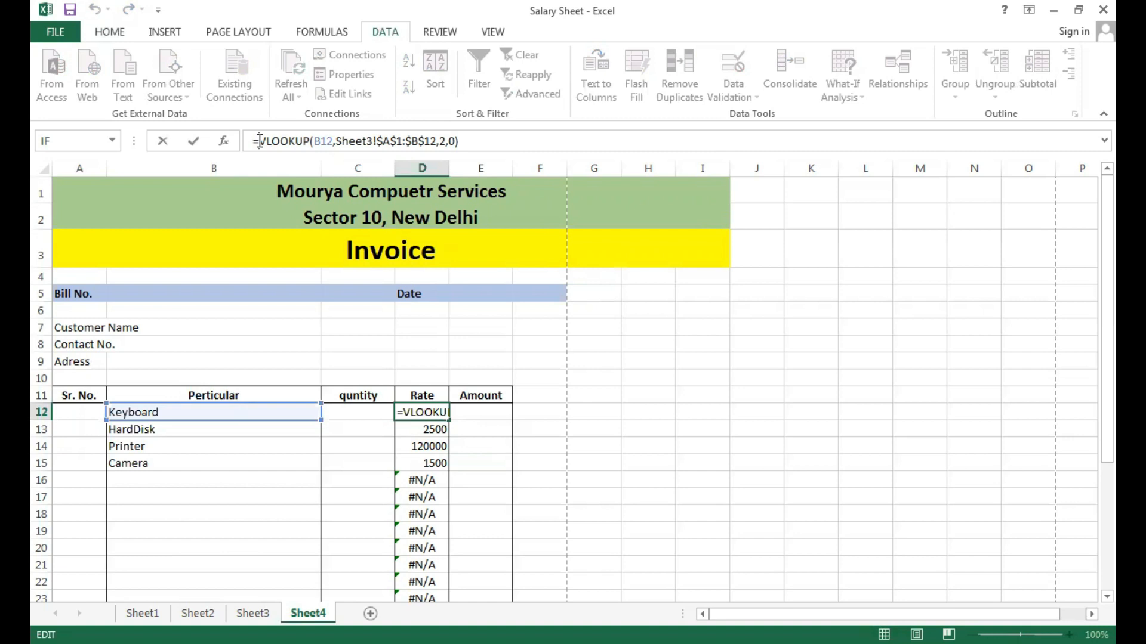
type("iferror")
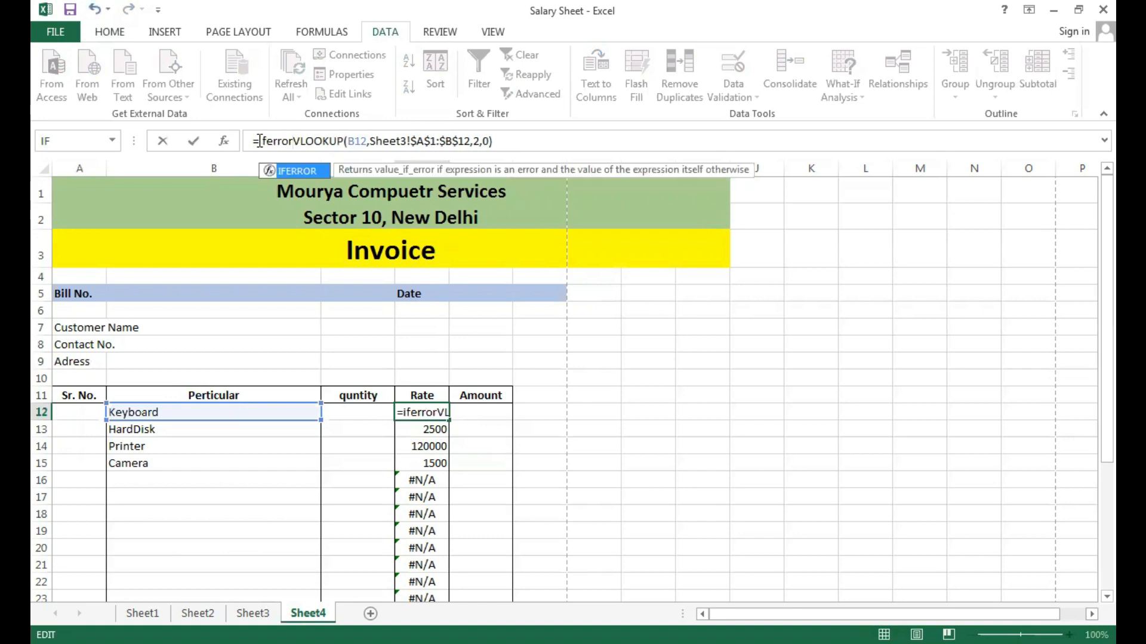
type("(")
left_click(507, 142)
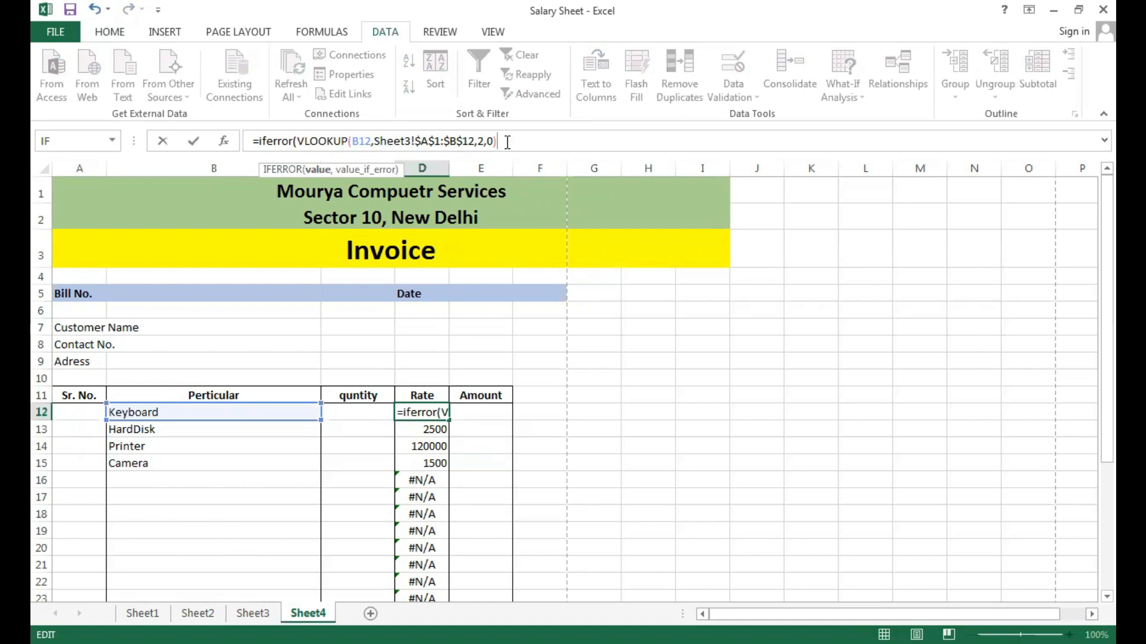
type(",")
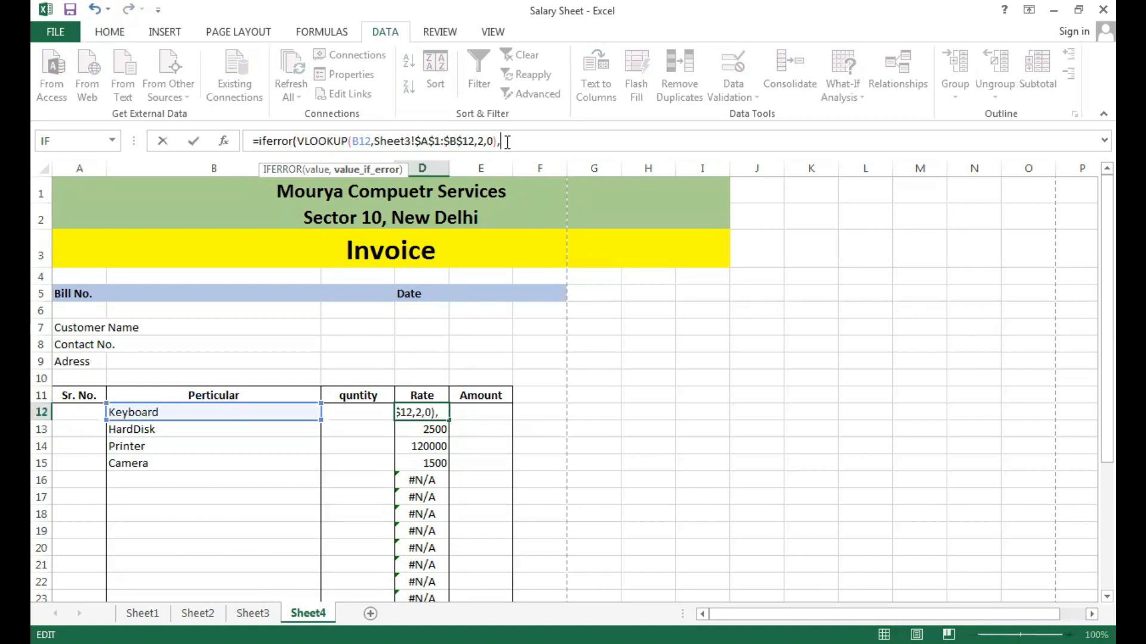
type("\"\")")
key("Return")
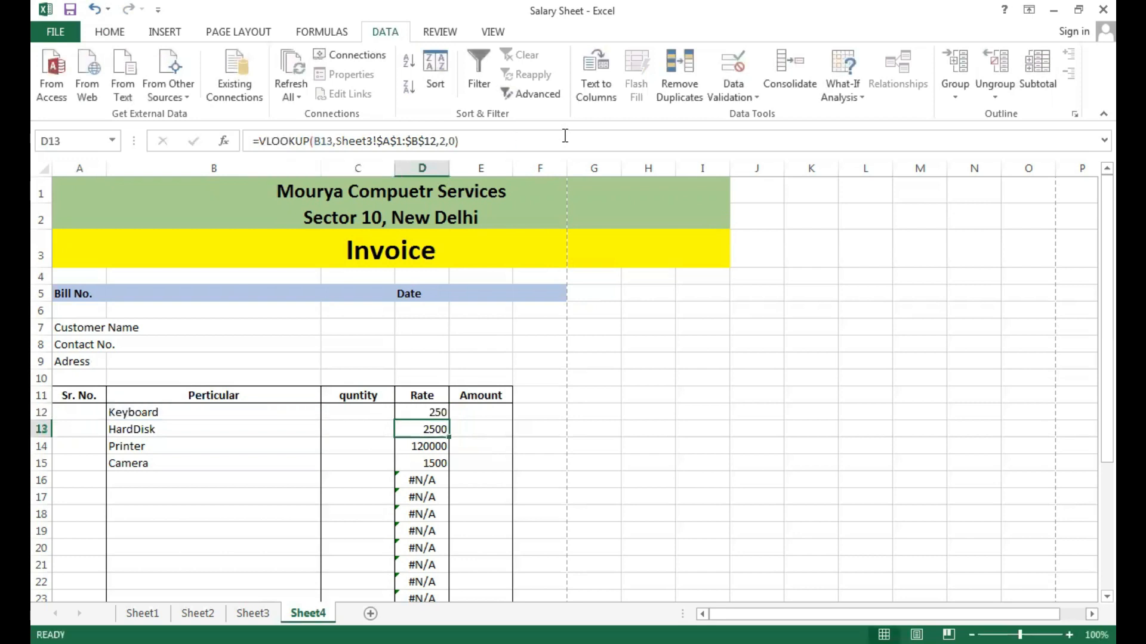
Fill the IFERROR formula from D12 down the Rate column to D28 and check it in the Camera row.
left_click(428, 411)
left_click_drag(448, 421, 434, 529)
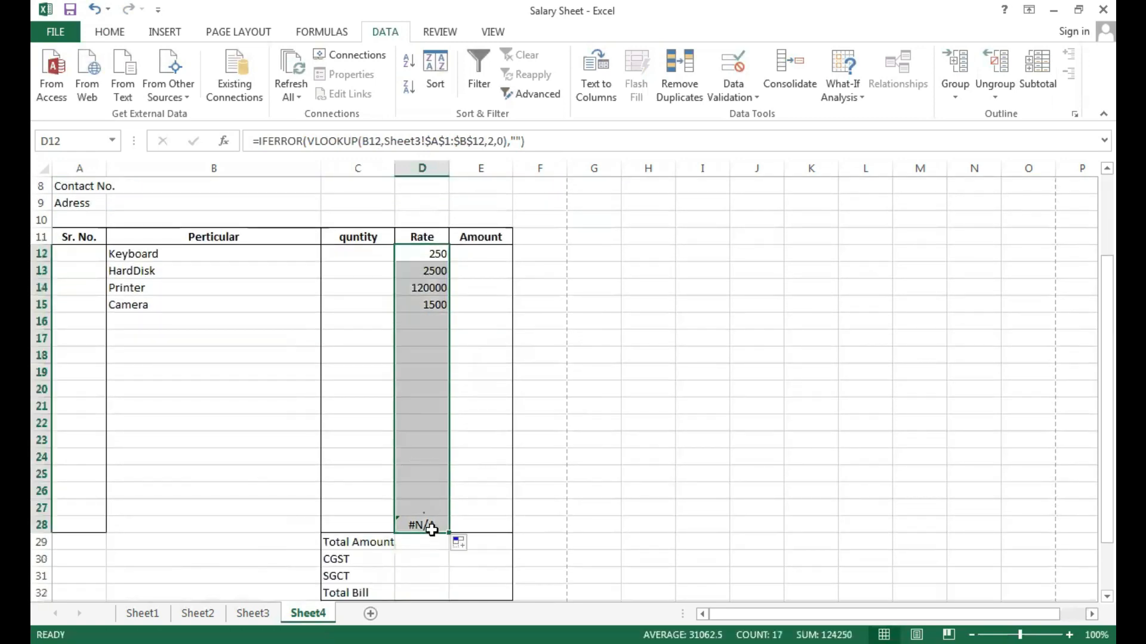
left_click(471, 368)
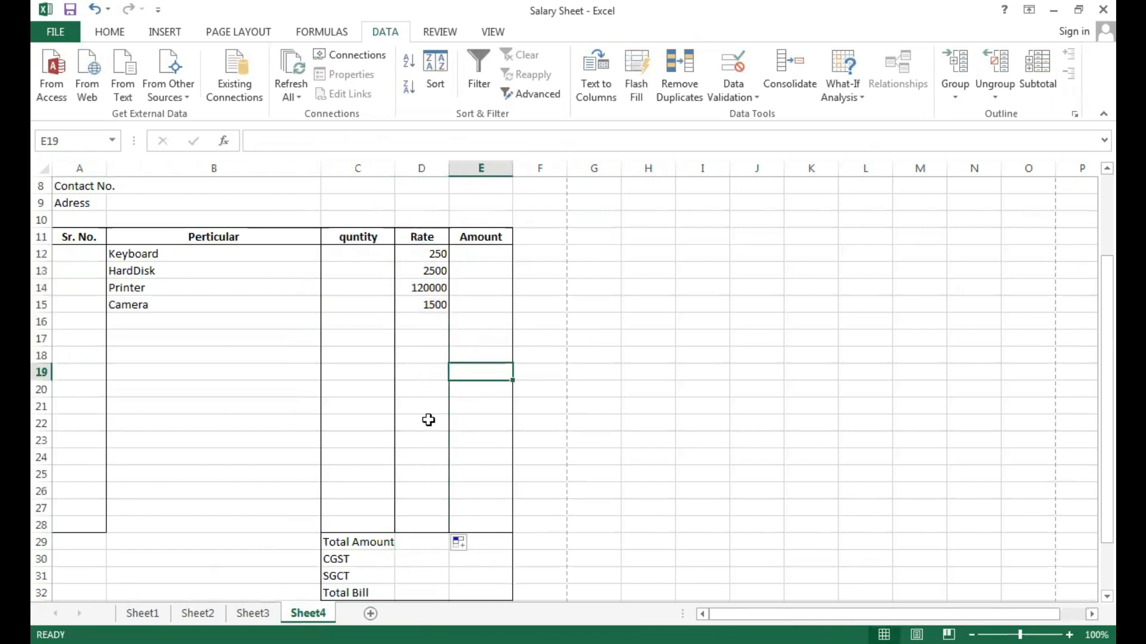
left_click(268, 307)
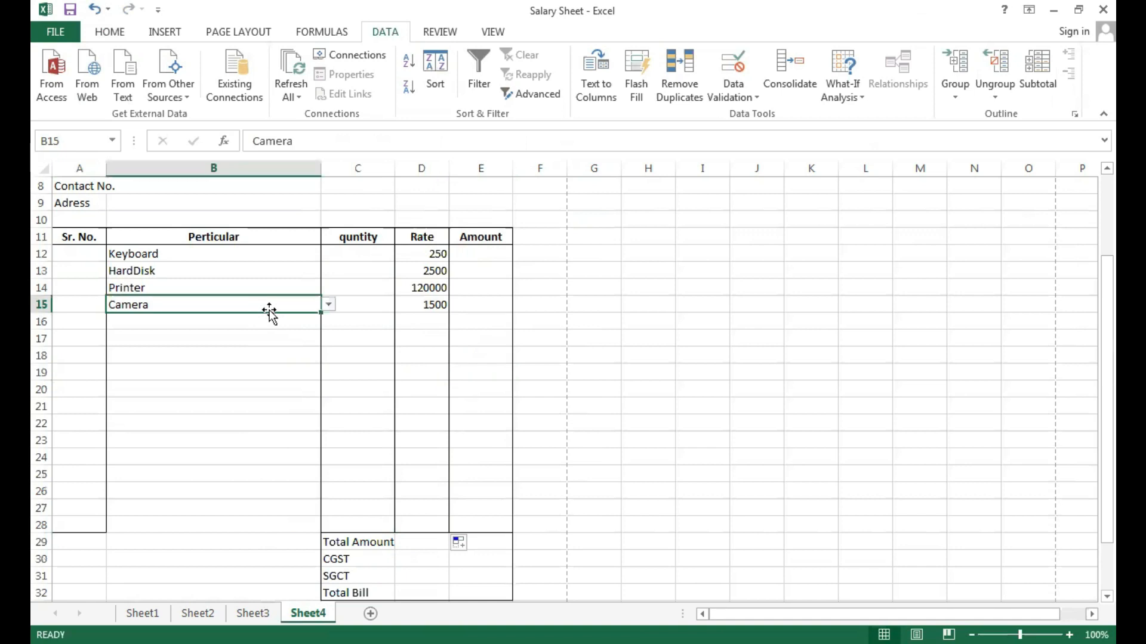
left_click(435, 305)
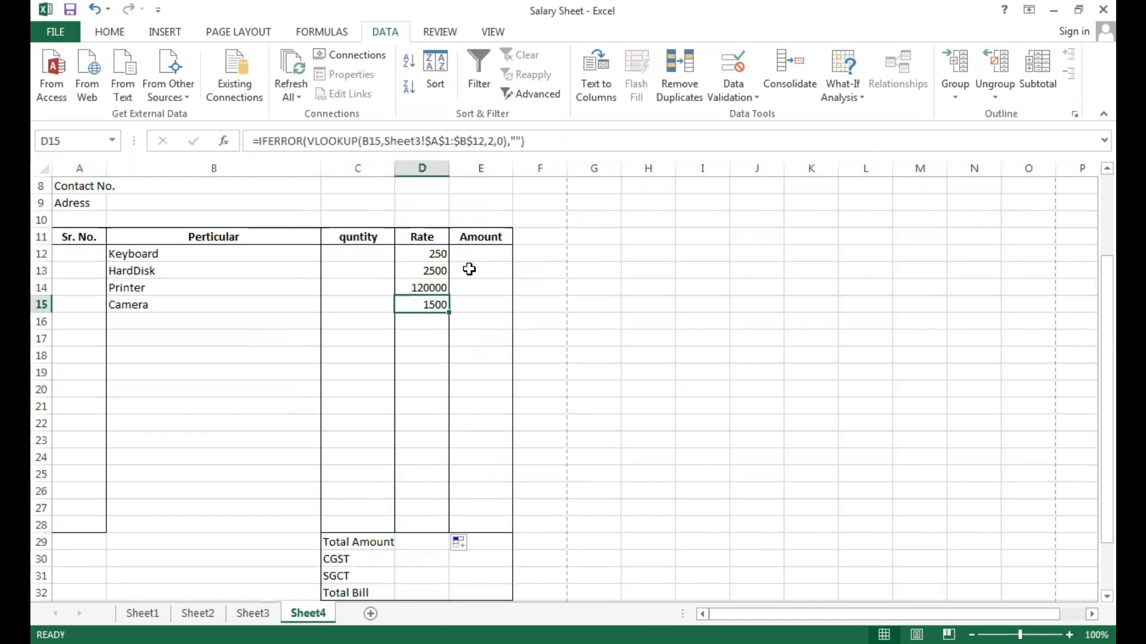
Enter the quantities 10, 10, 5 and 20 for Keyboard, HardDisk, Printer and Camera in C12:C15.
left_click(342, 255)
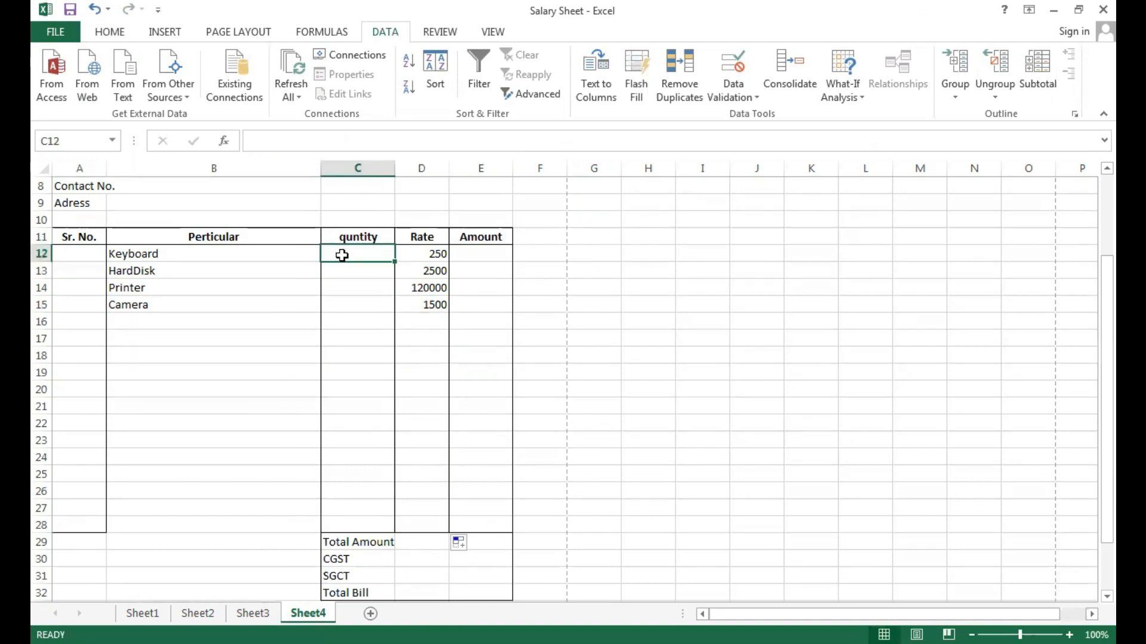
type("10")
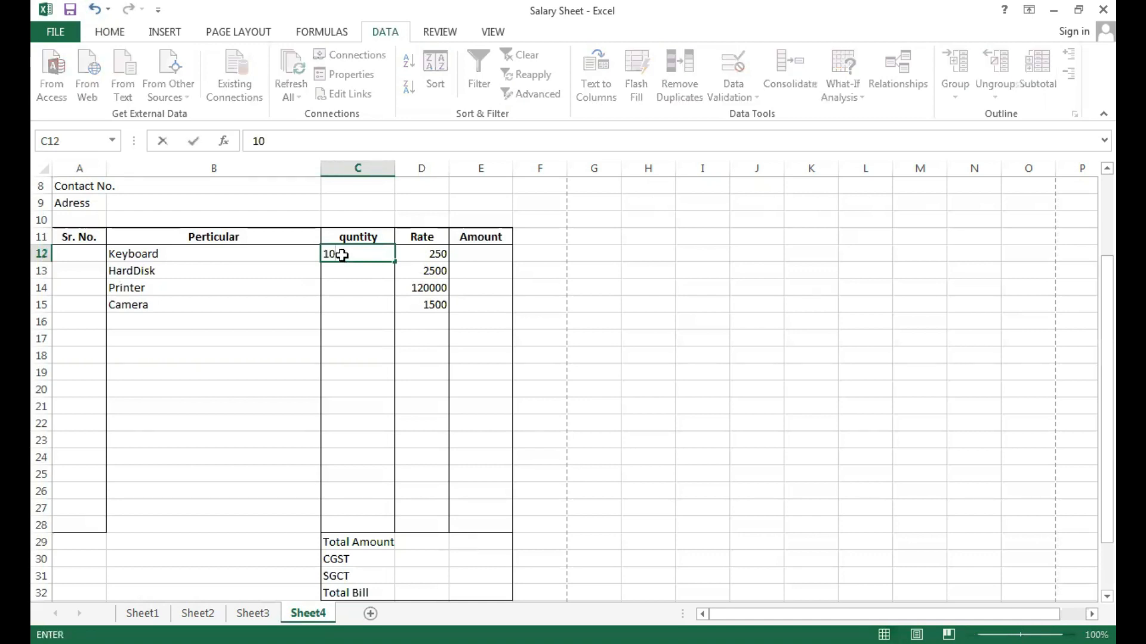
key("Return")
type("10")
key("Return")
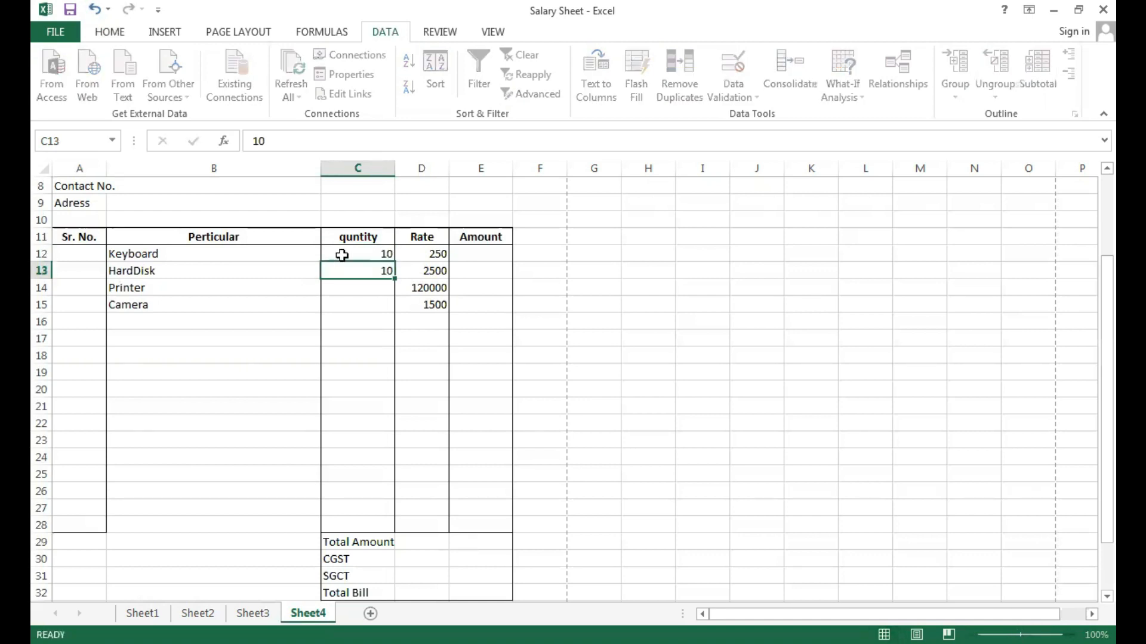
type("5")
key("Return")
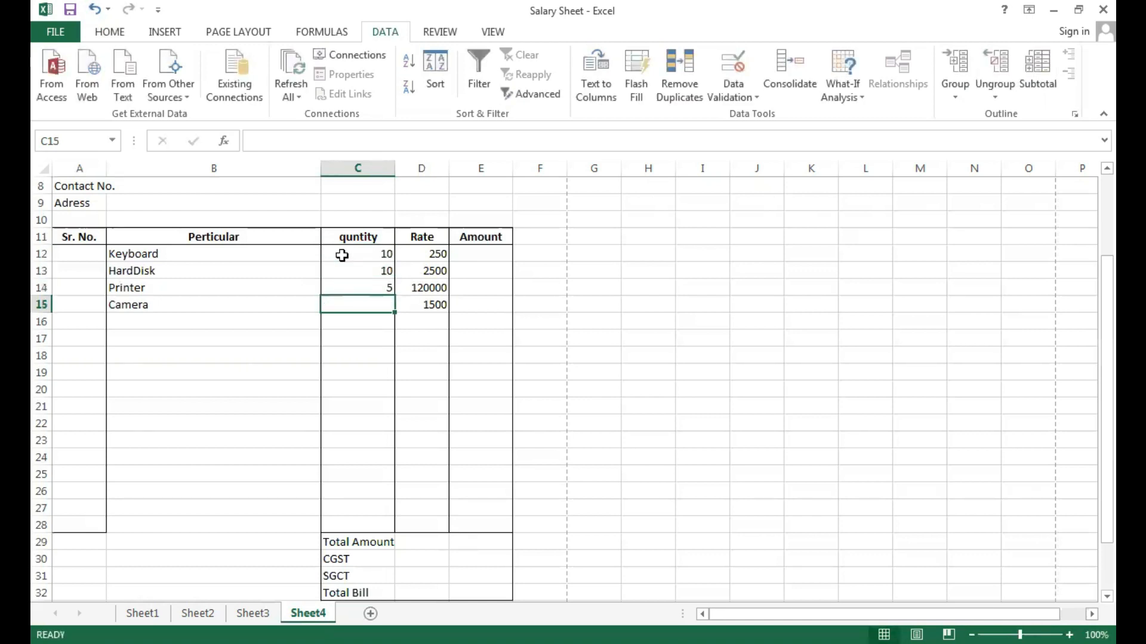
type("20")
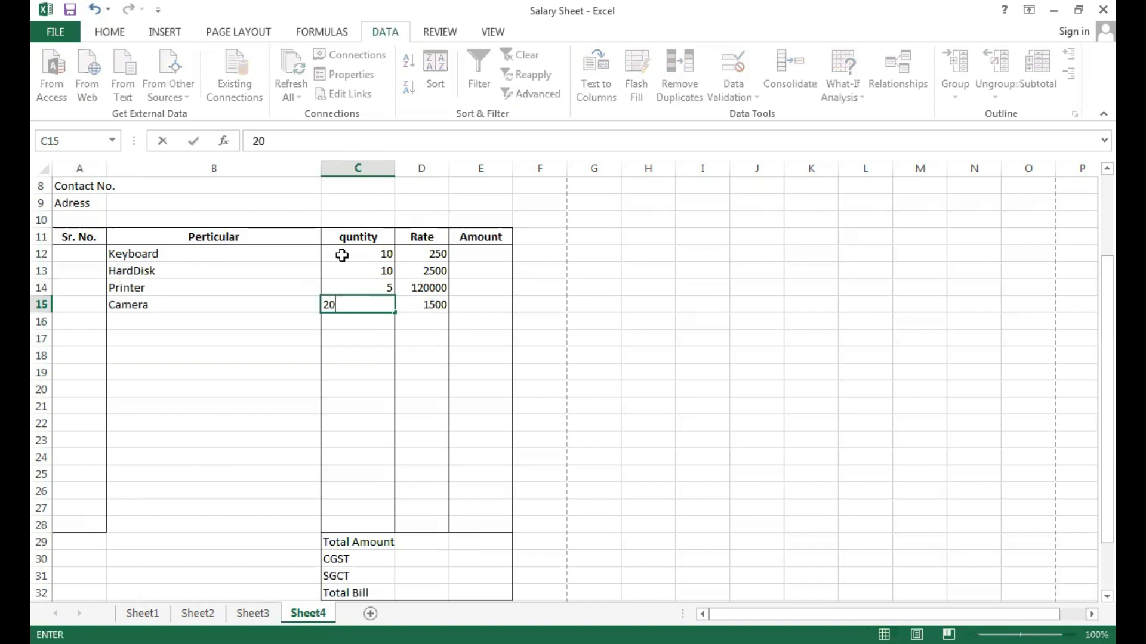
left_click(475, 304)
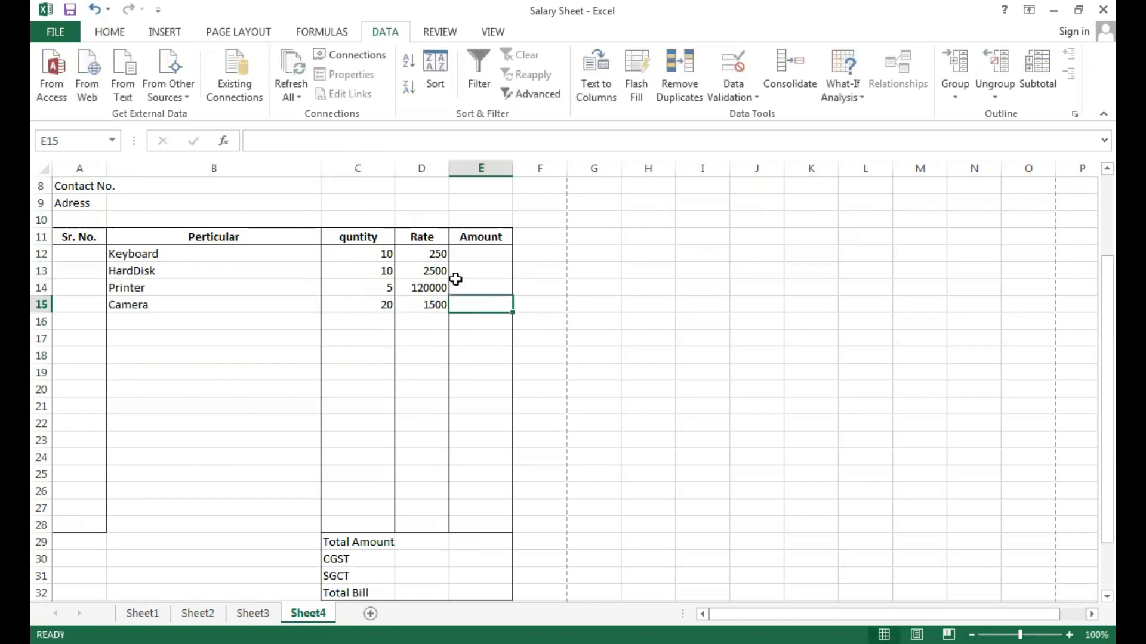
Calculate the Keyboard amount in E12 with the formula =D12*C12.
left_click(487, 253)
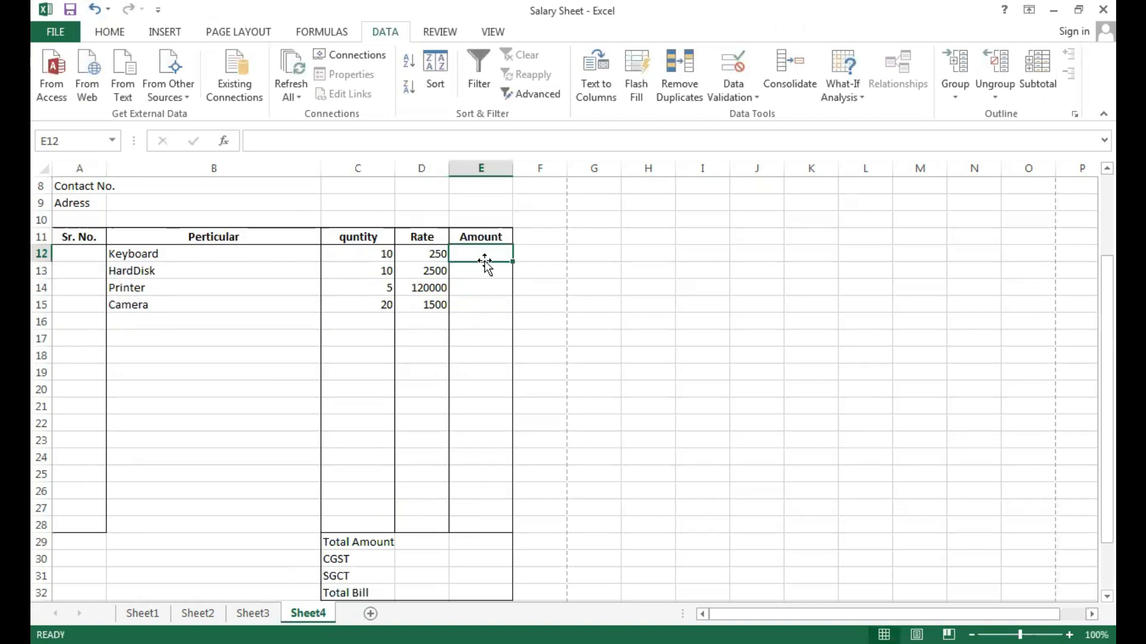
type("=")
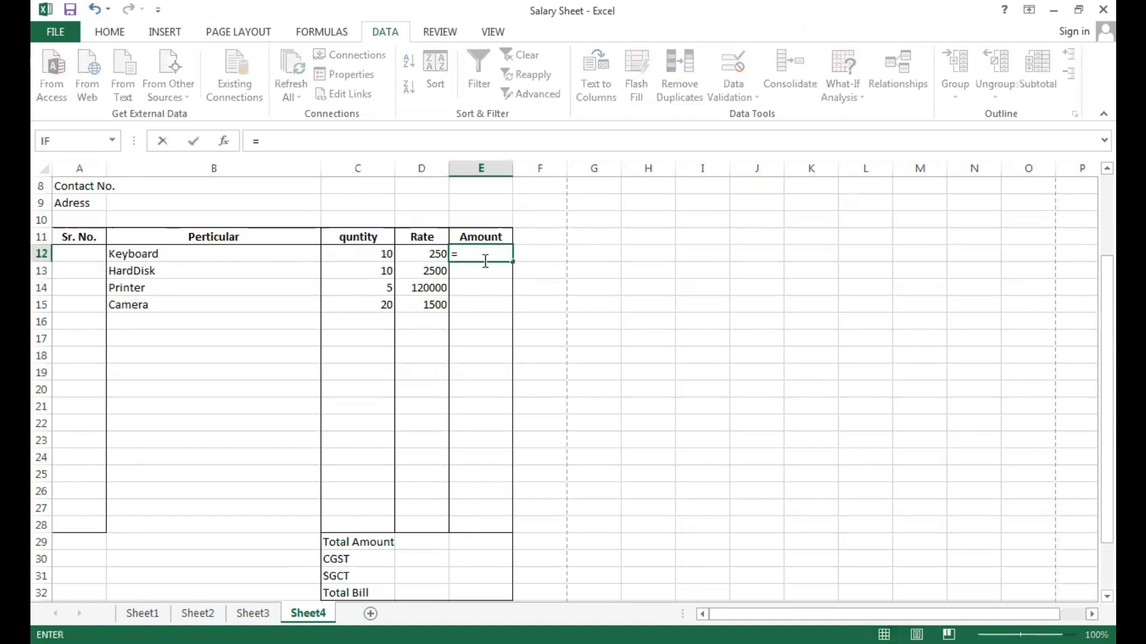
left_click(427, 255)
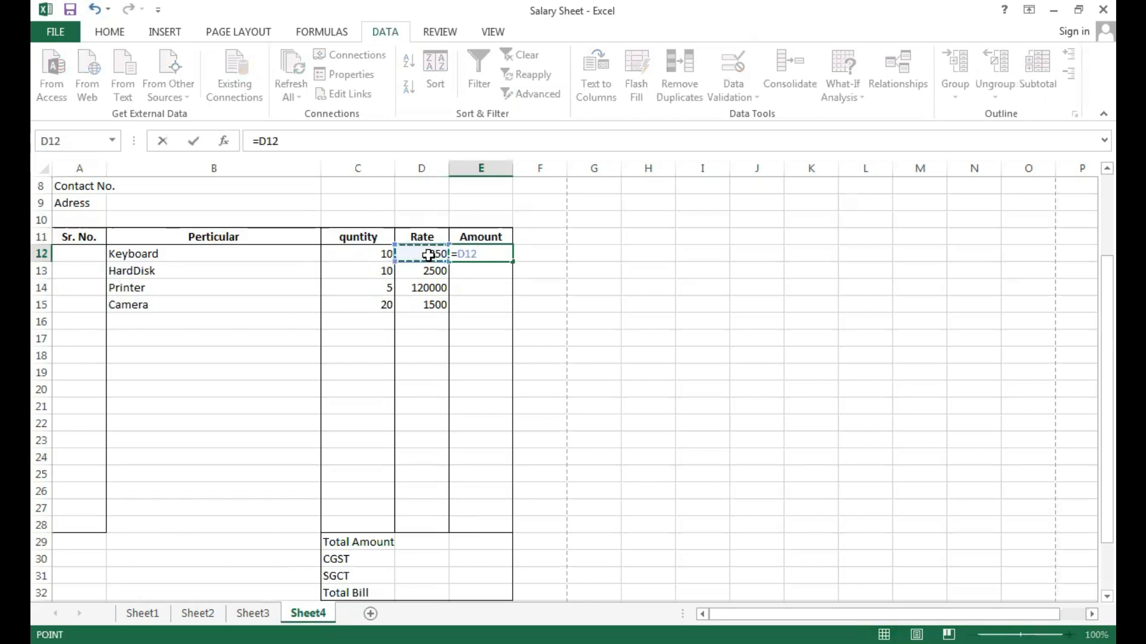
type("*")
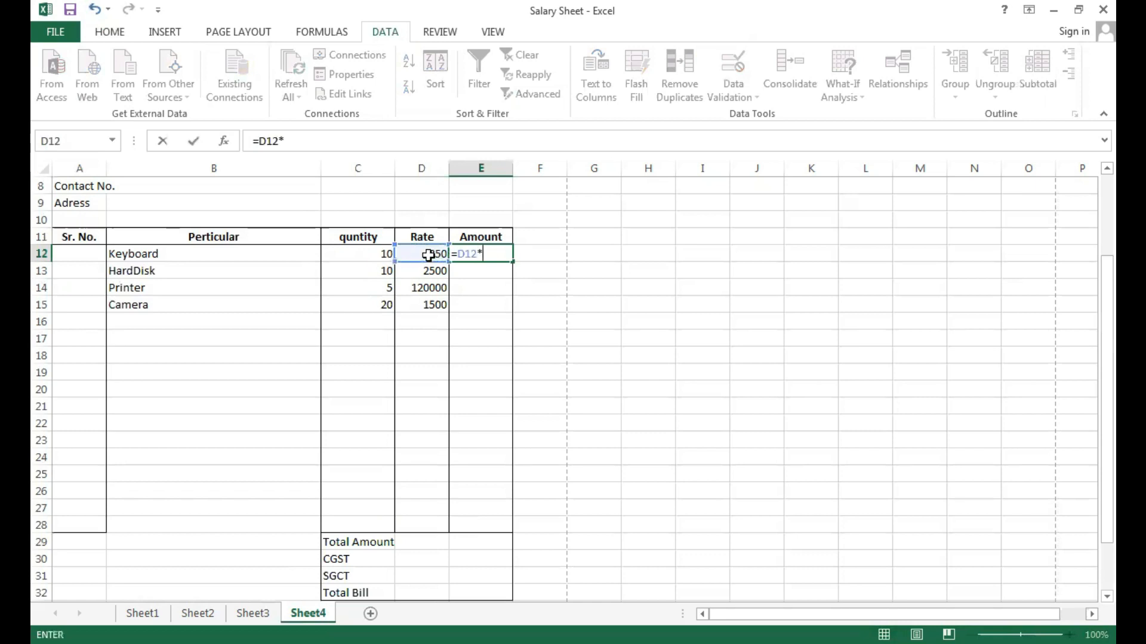
left_click(395, 254)
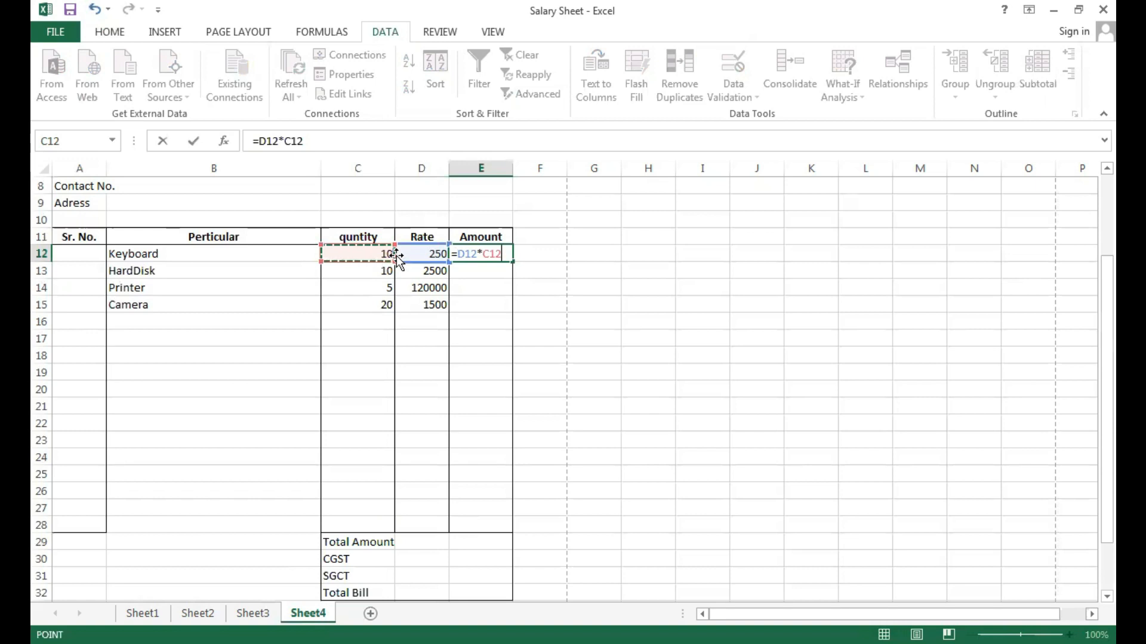
key("Return")
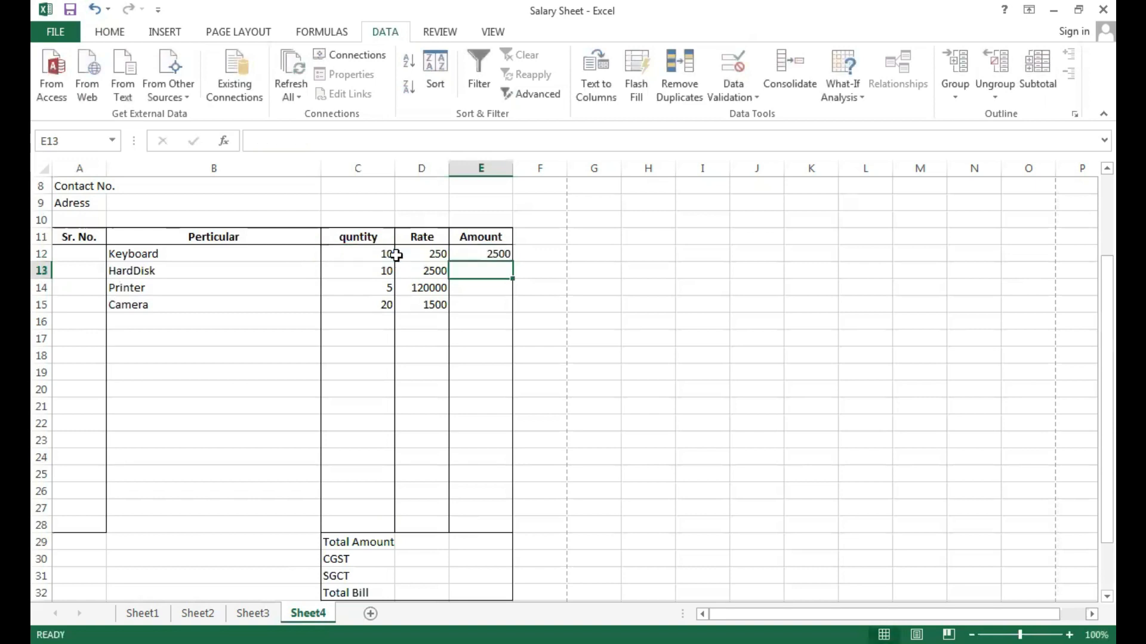
Fill the multiplication formula from E12 down the Amount column to E28 and inspect the formula in E16.
left_click(494, 253)
left_click_drag(512, 264, 513, 531)
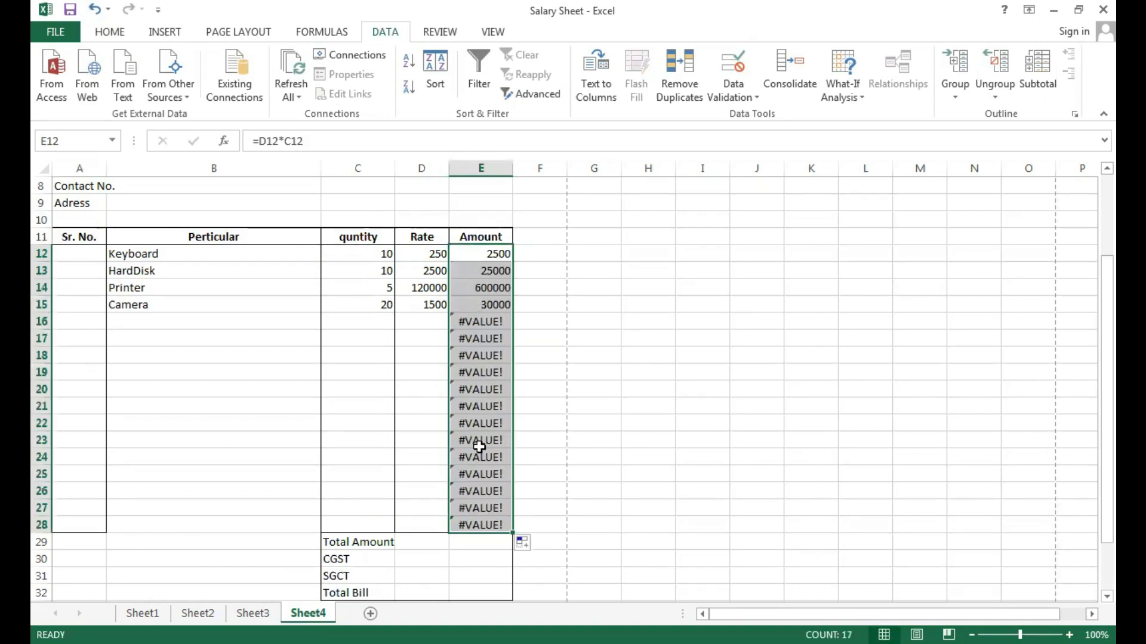
left_click(522, 395)
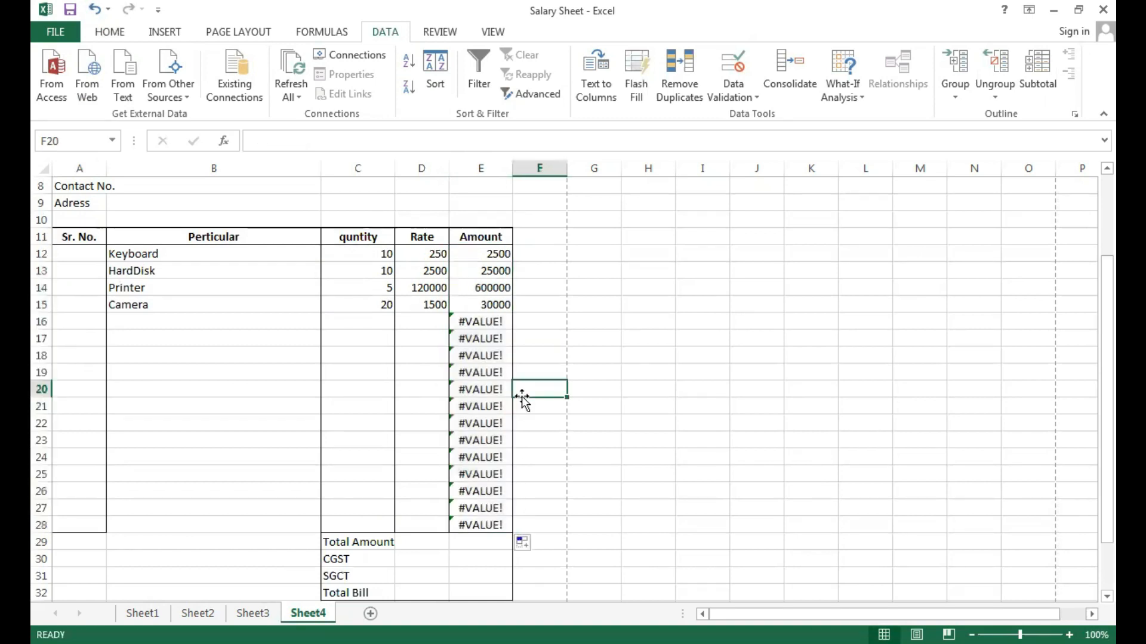
left_click(466, 321)
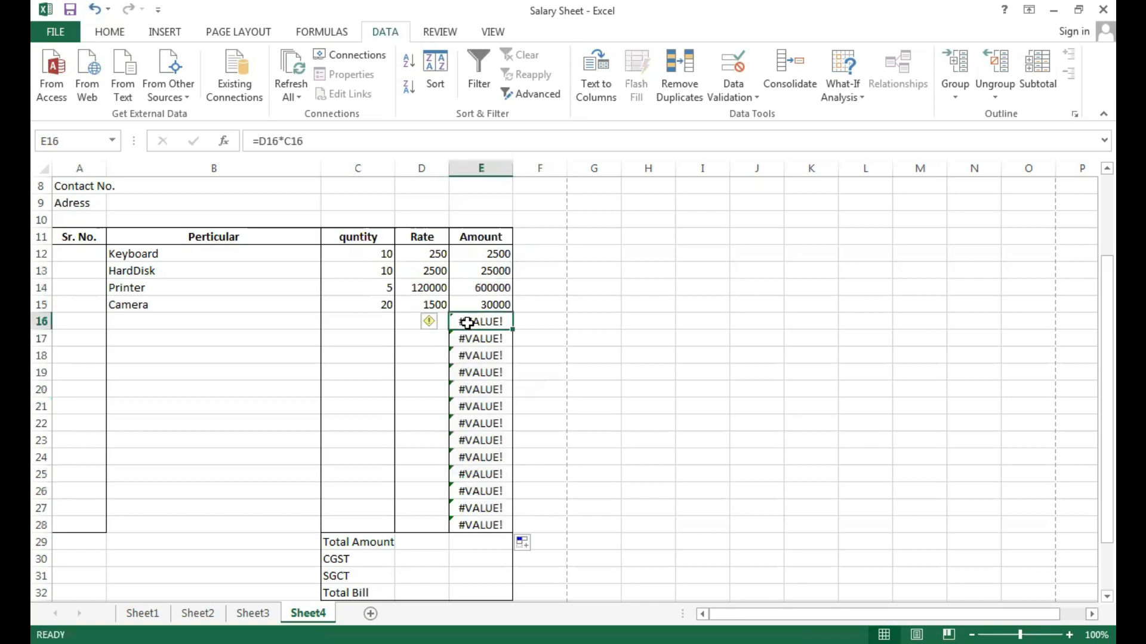
scroll(467, 321, "down", 2)
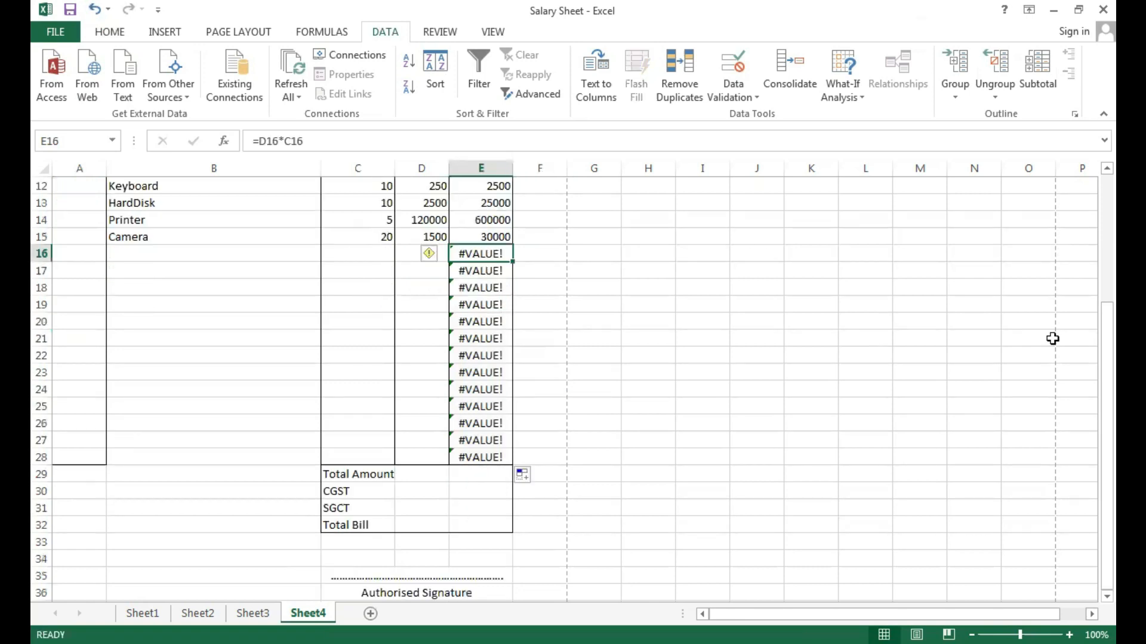
left_click_drag(1089, 352, 1090, 304)
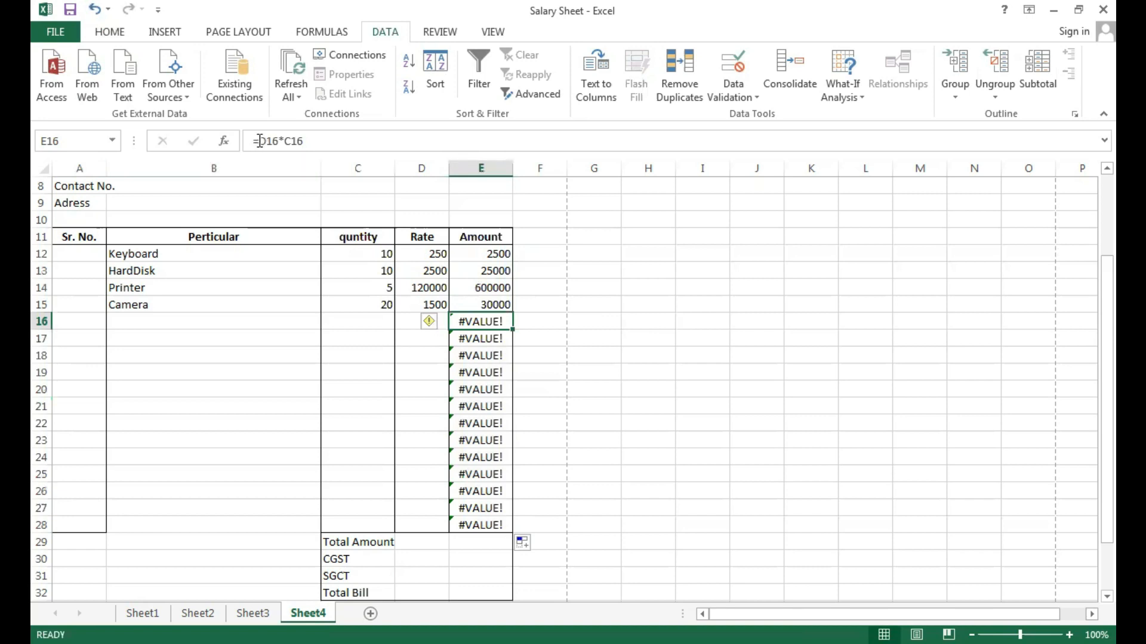
Wrap the D12*C12 formula in E12 in IFERROR with an empty string "" as the error value.
left_click(486, 252)
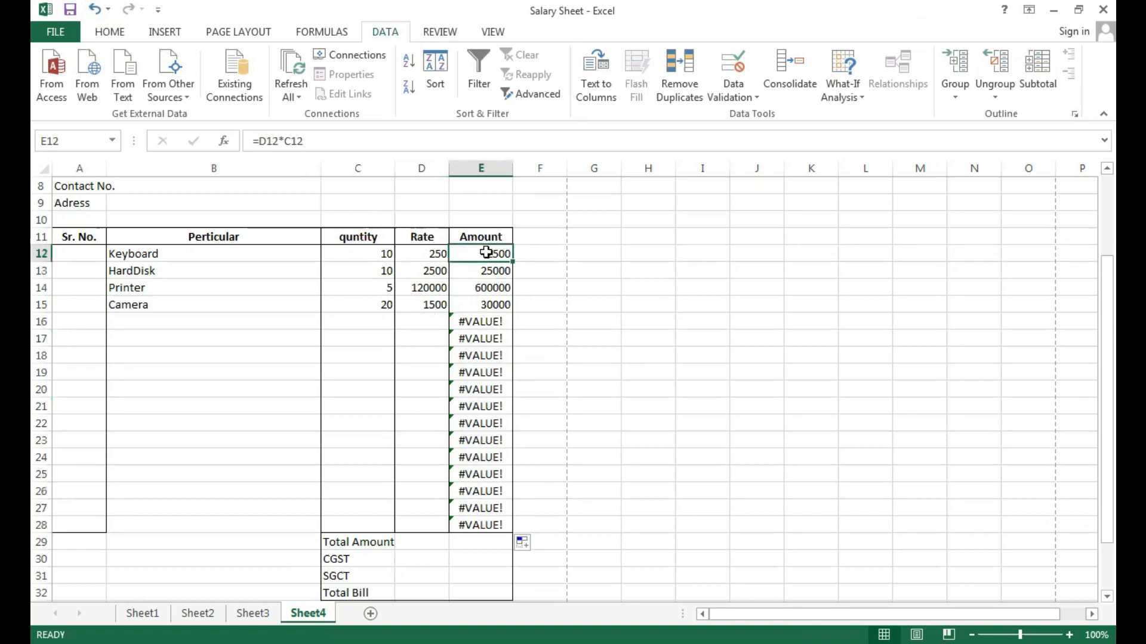
left_click(262, 141)
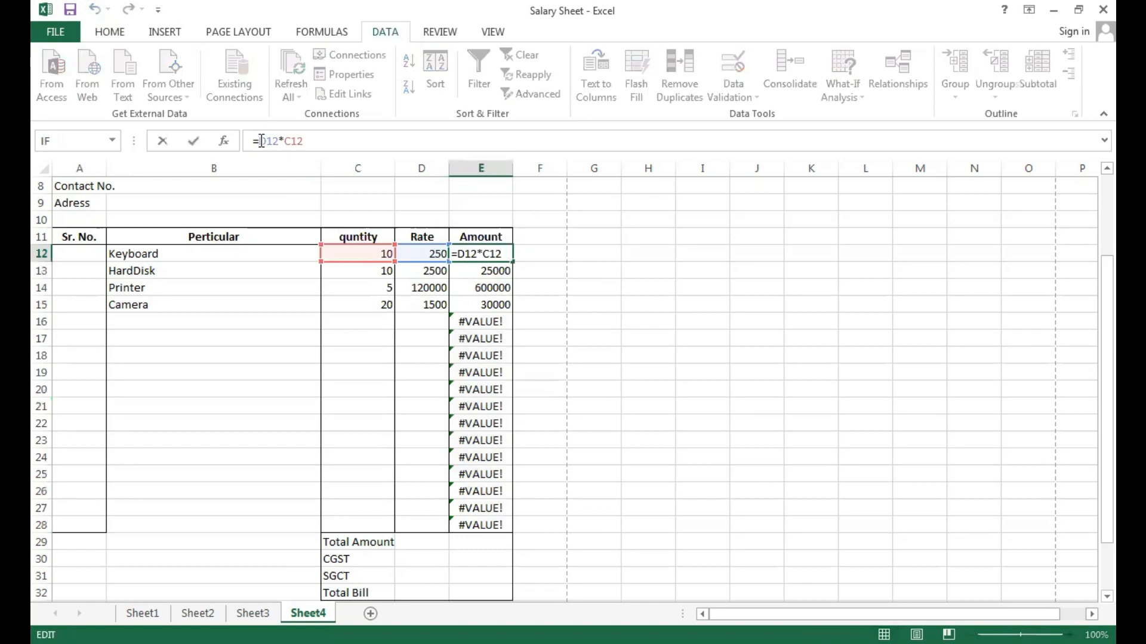
type("iferror")
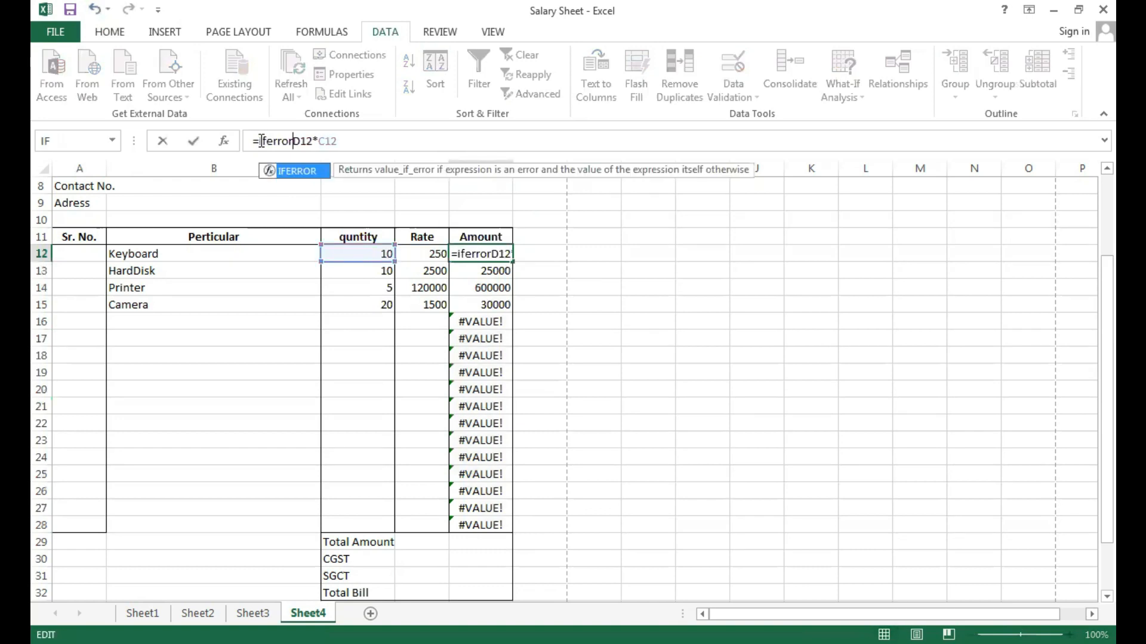
type("(")
left_click(343, 142)
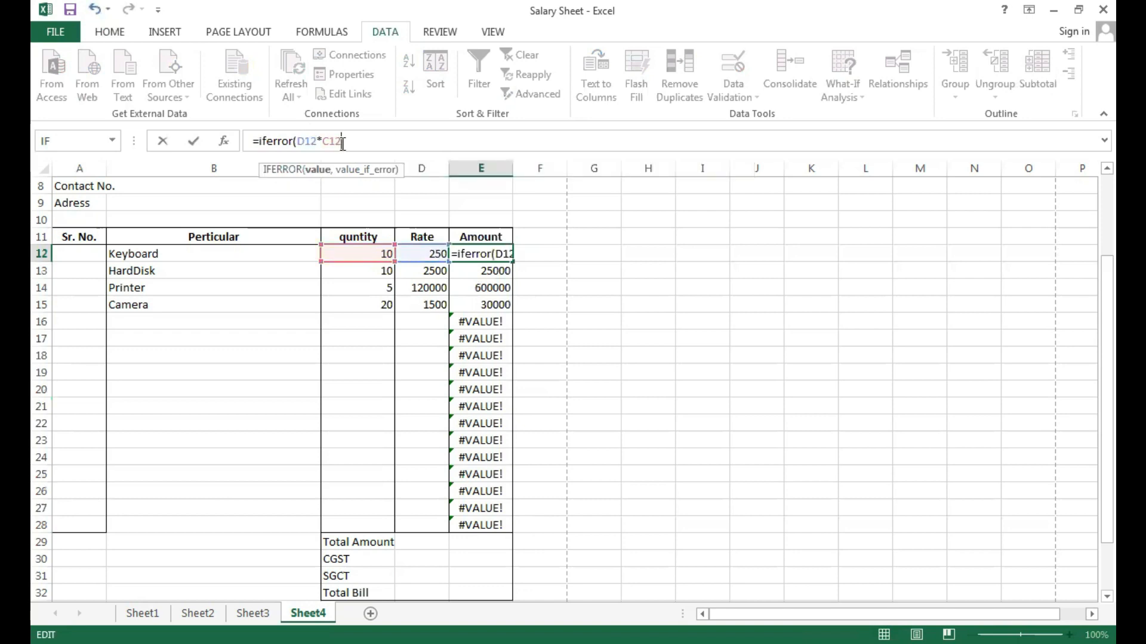
type(",\"\"")
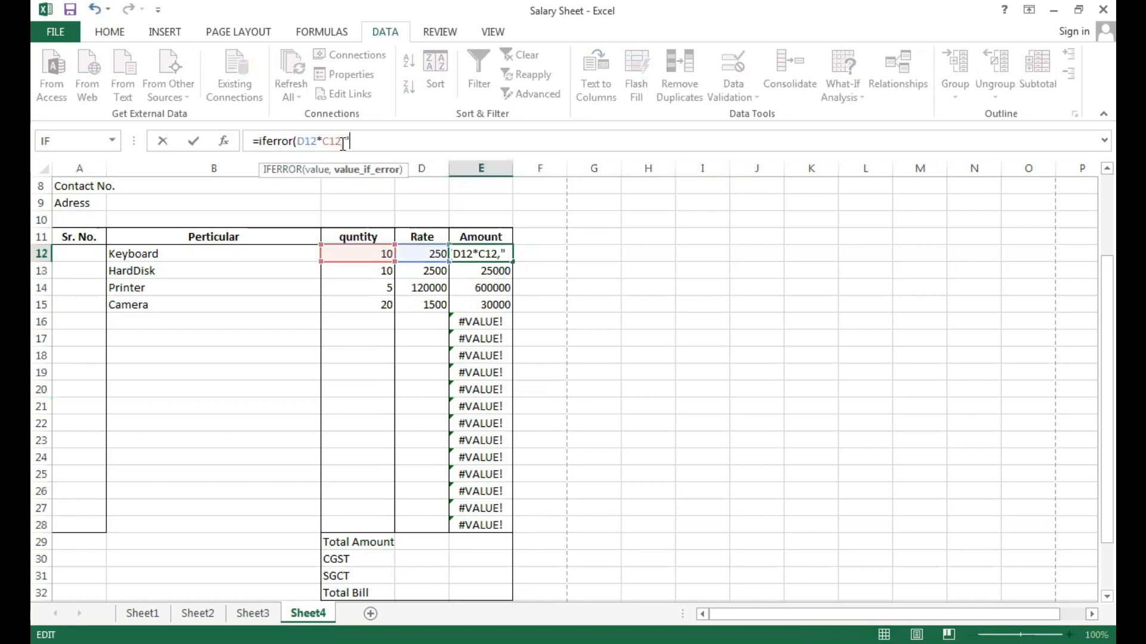
type(")")
key("Return")
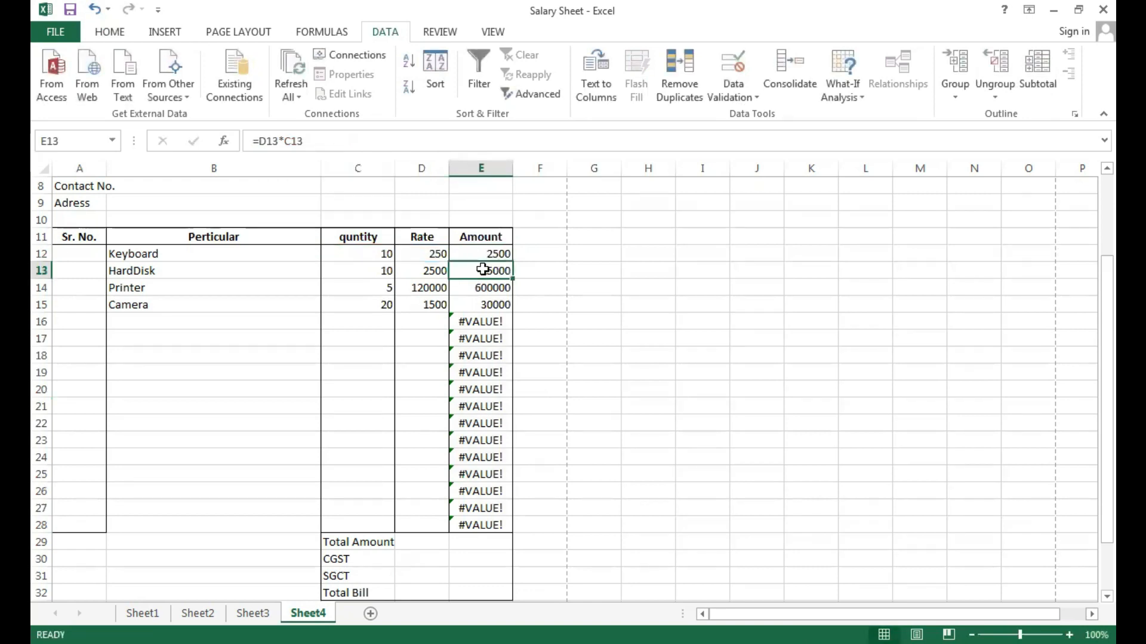
Fill the IFERROR formula from E12 down to E28 and check the invoice in the print preview.
left_click(498, 253)
left_click_drag(512, 261, 504, 526)
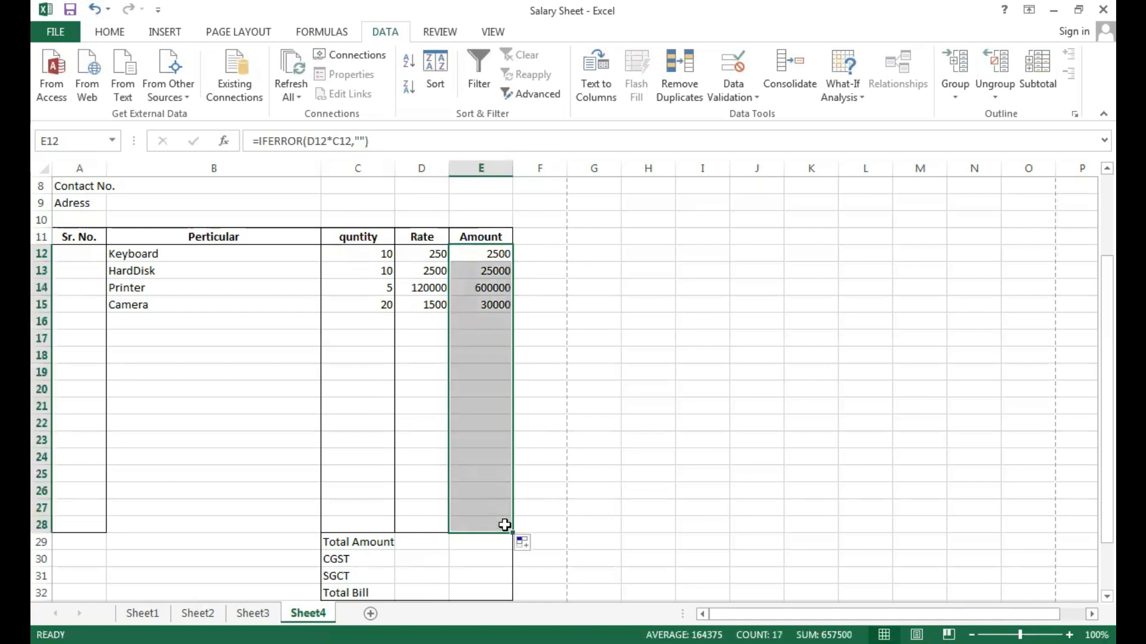
left_click(536, 425)
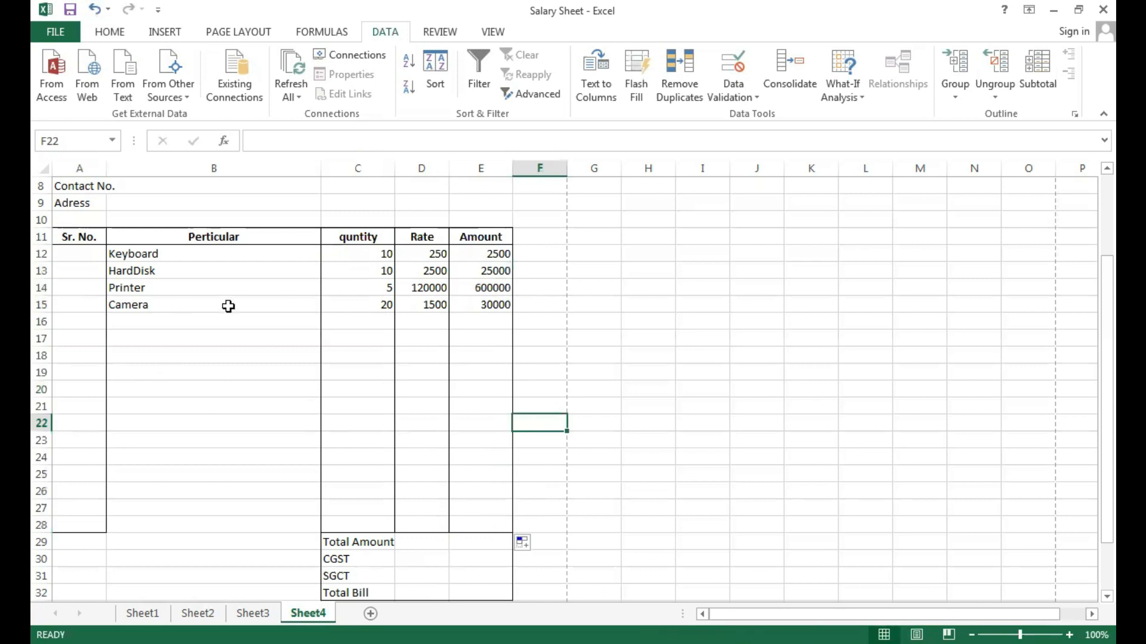
key("ctrl+p")
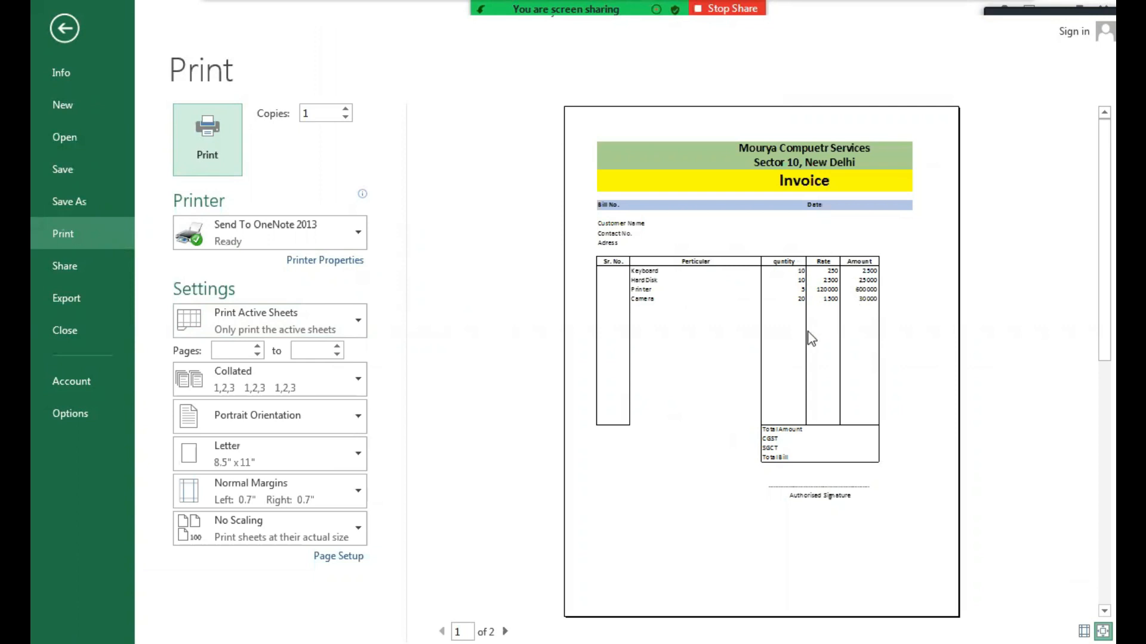
key("Escape")
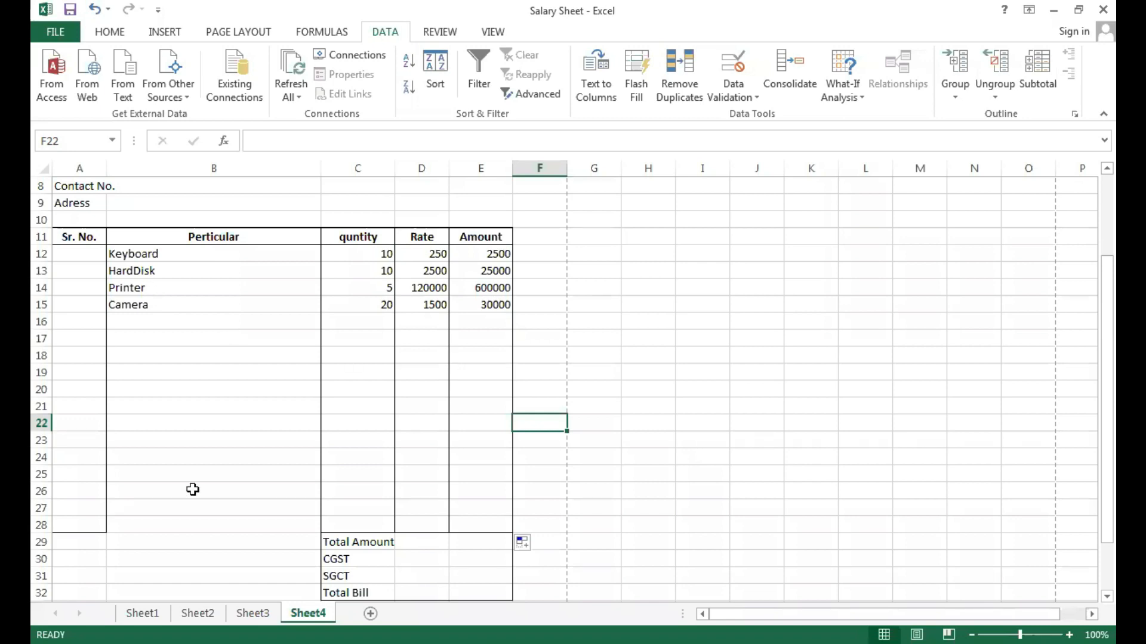
Try outside borders on B28, the last cell of the Perticular column, and undo them.
left_click(163, 528)
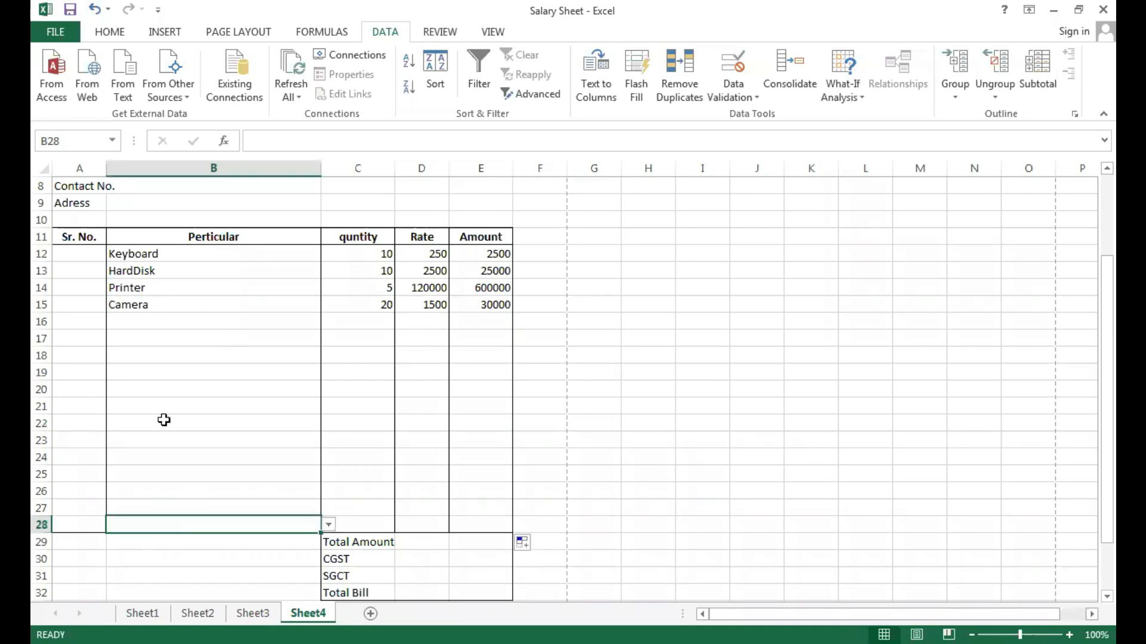
left_click(109, 34)
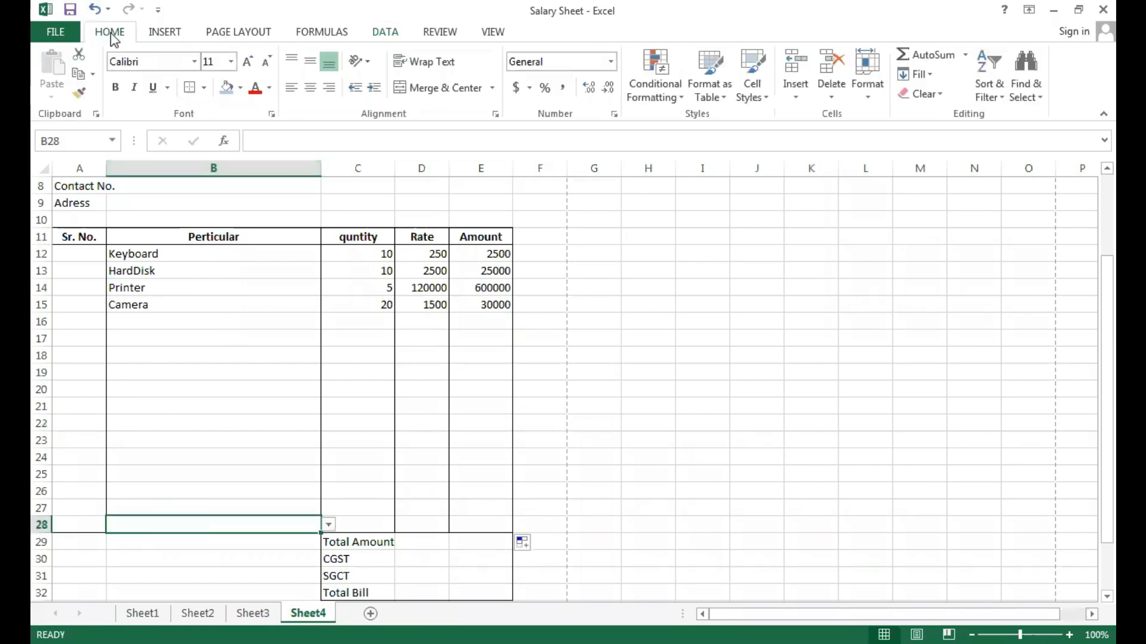
left_click(203, 89)
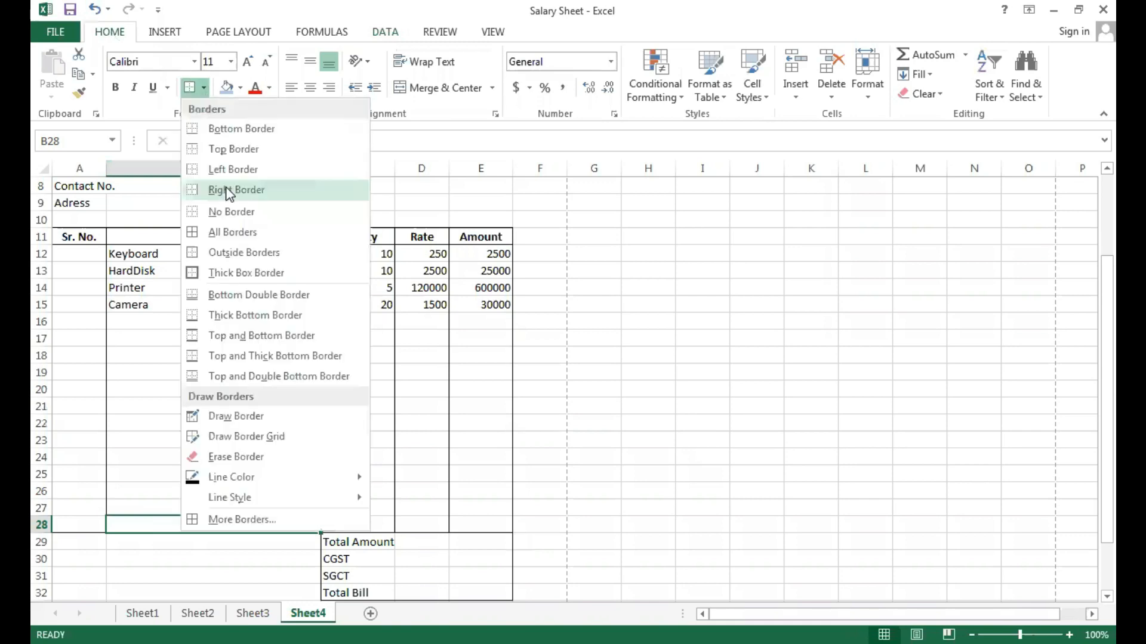
left_click(230, 252)
left_click(331, 404)
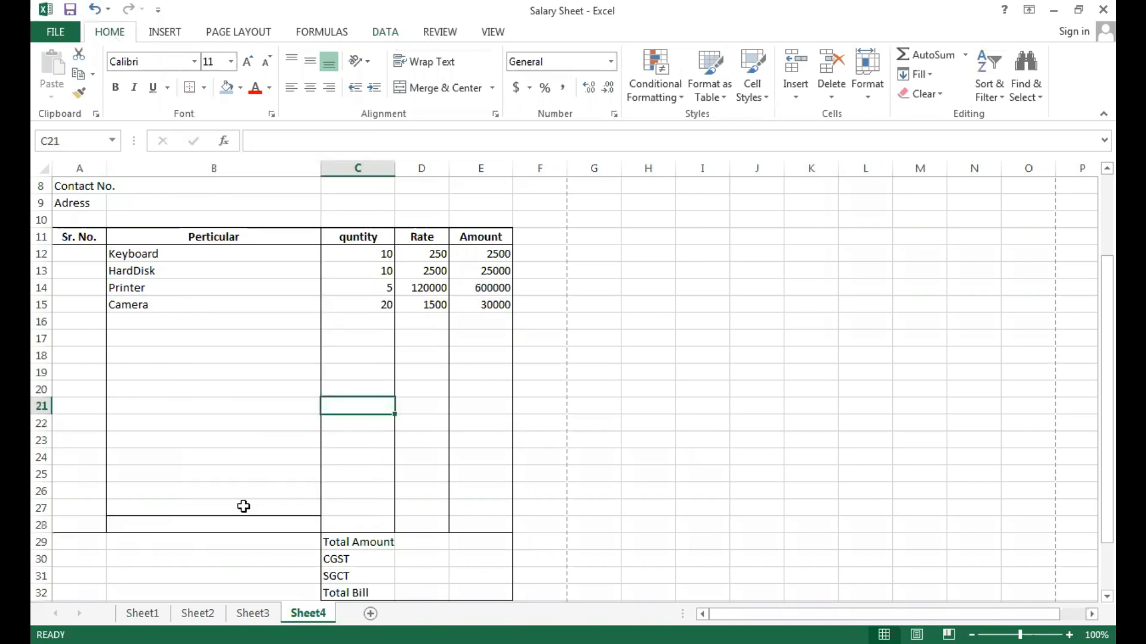
left_click(205, 526)
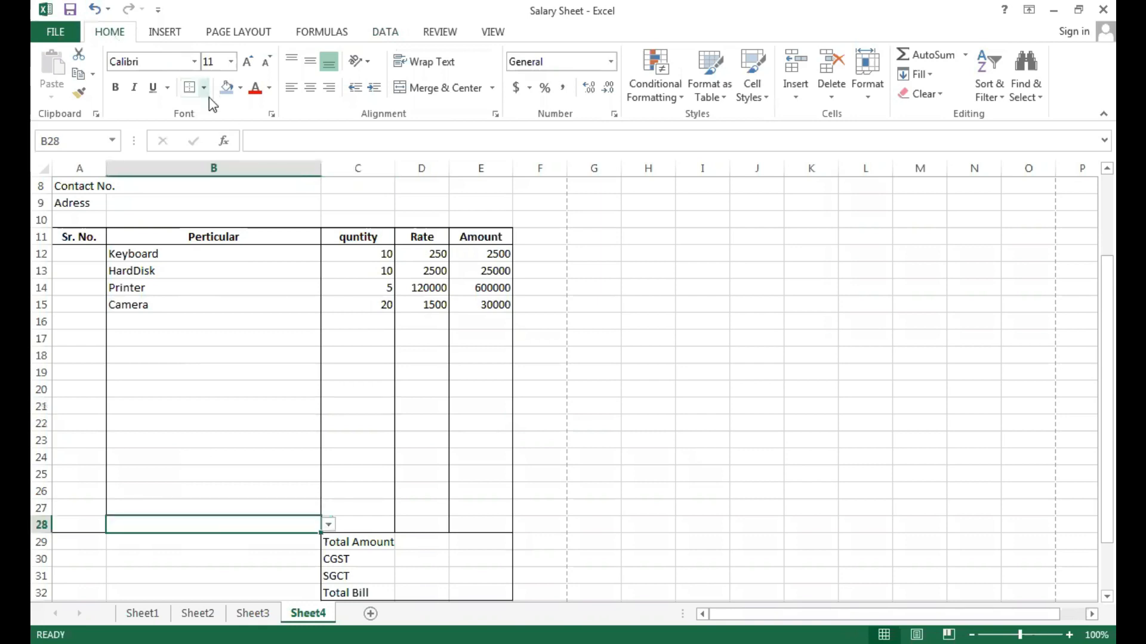
key("Up")
key("Up")
key("Up")
key("Up")
key("Up")
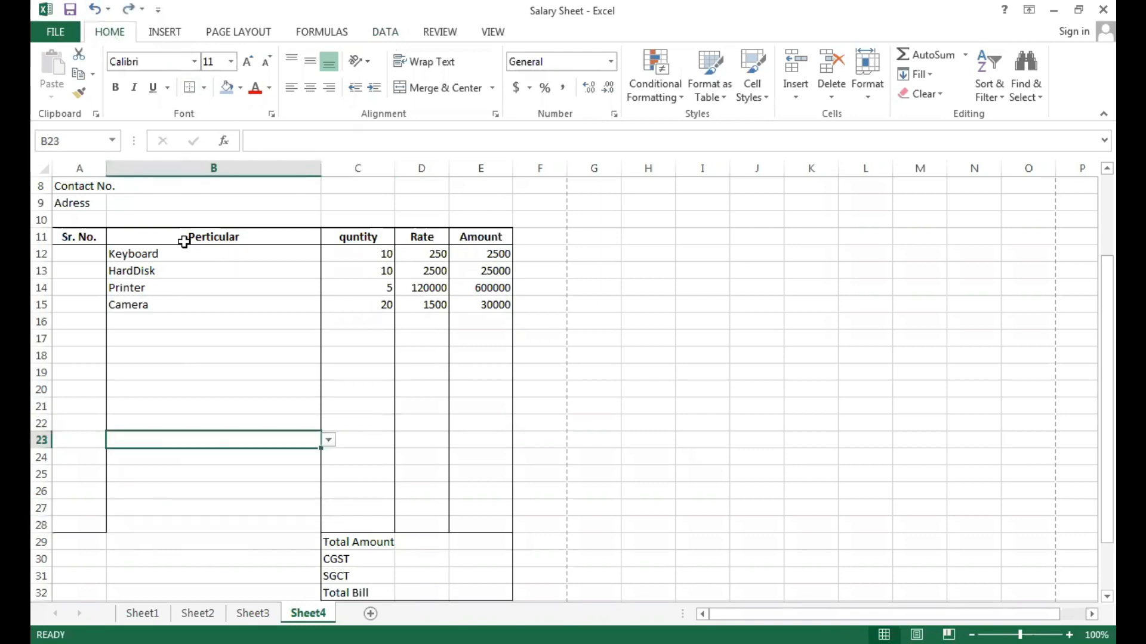
Apply outside borders to the Perticular column from B11 to B28.
left_click_drag(184, 242, 184, 517)
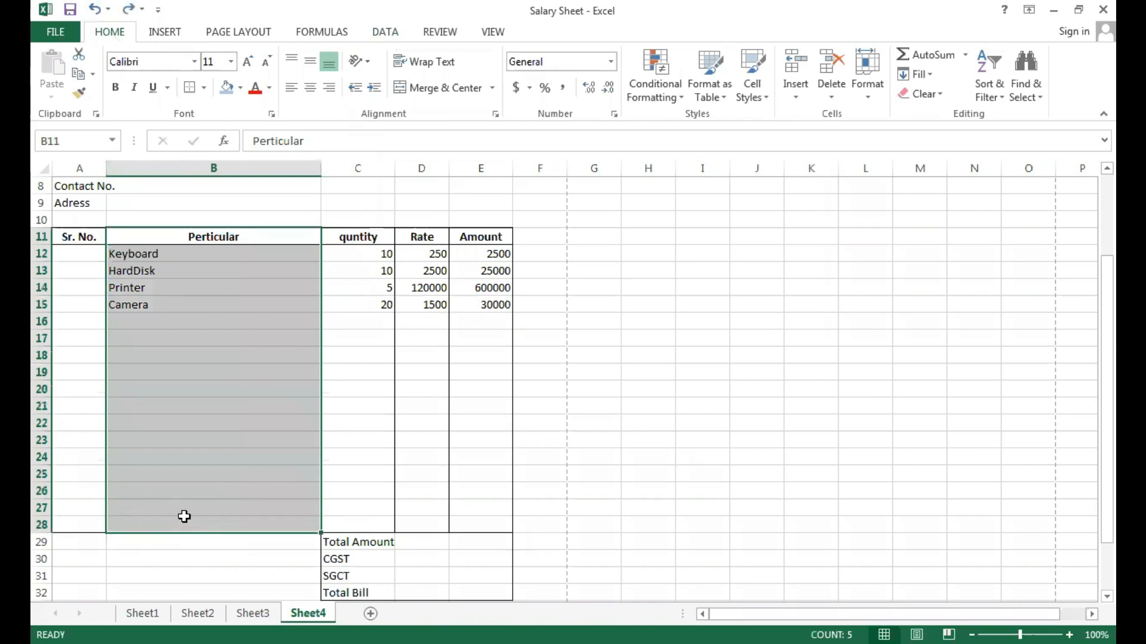
left_click(204, 88)
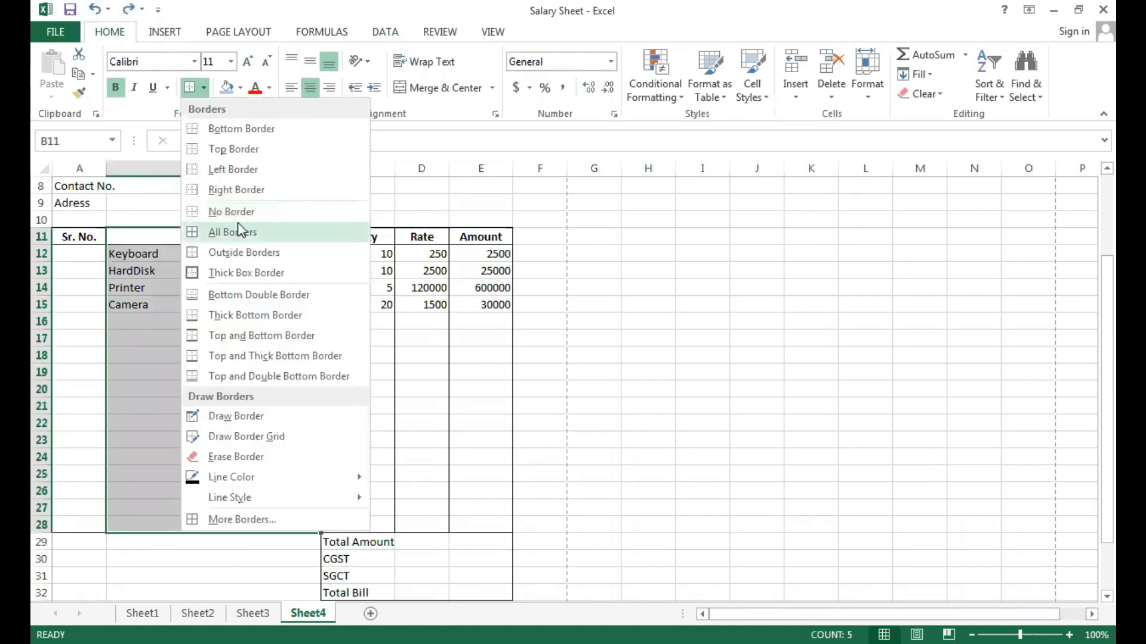
left_click(238, 404)
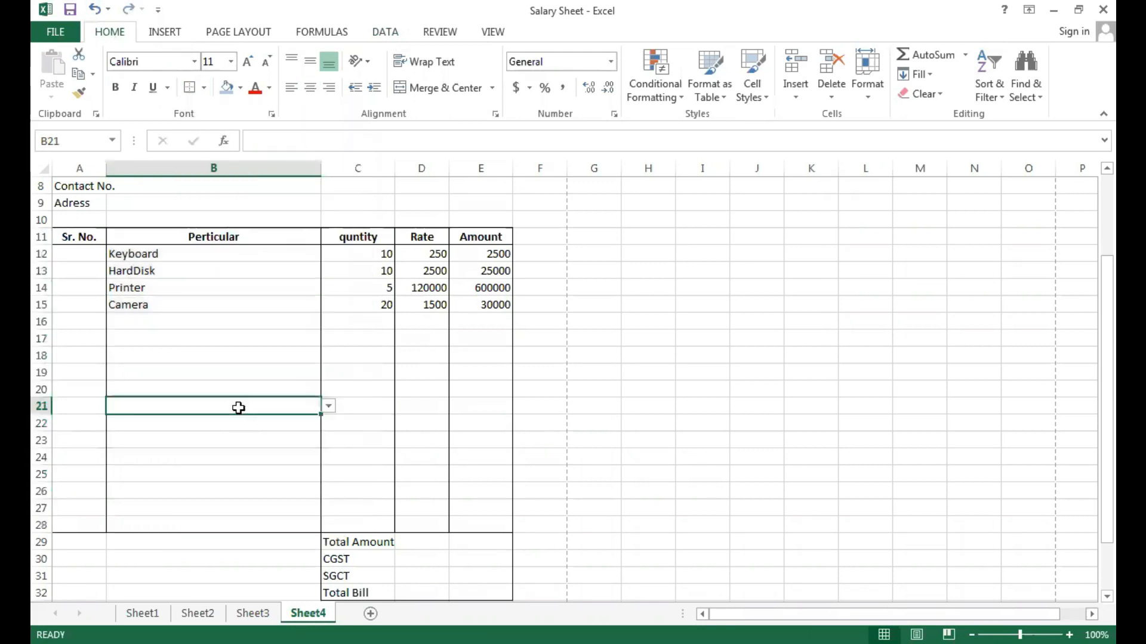
Centre the contents of the invoice table A11:E28 horizontally and align them to the middle vertically.
left_click_drag(77, 236, 466, 524)
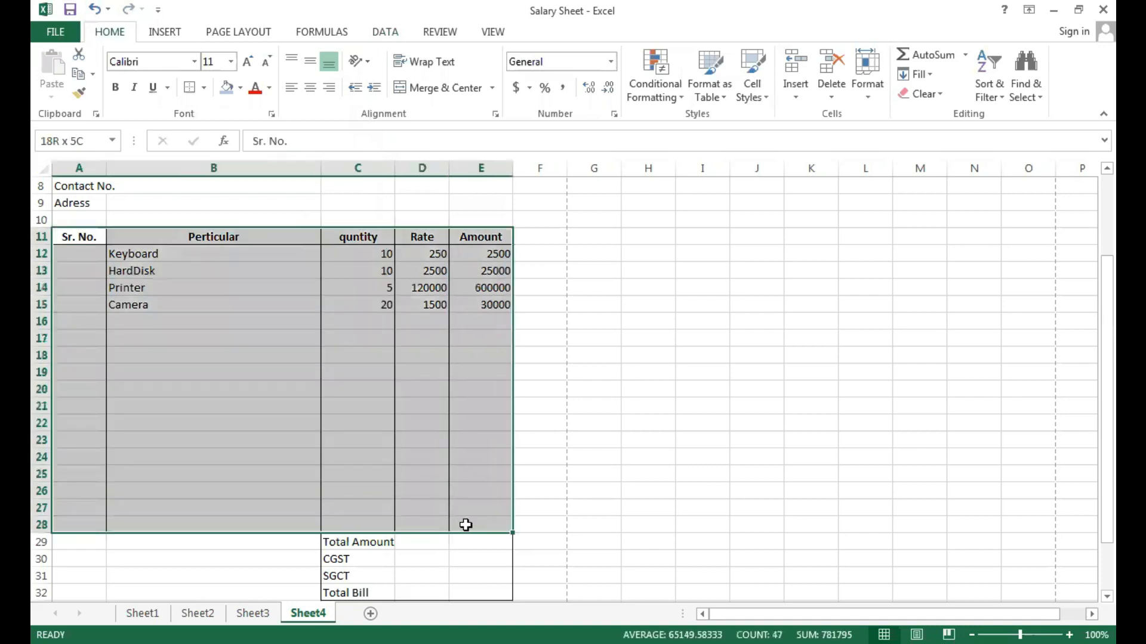
left_click(307, 92)
left_click(308, 91)
left_click(310, 63)
left_click(222, 202)
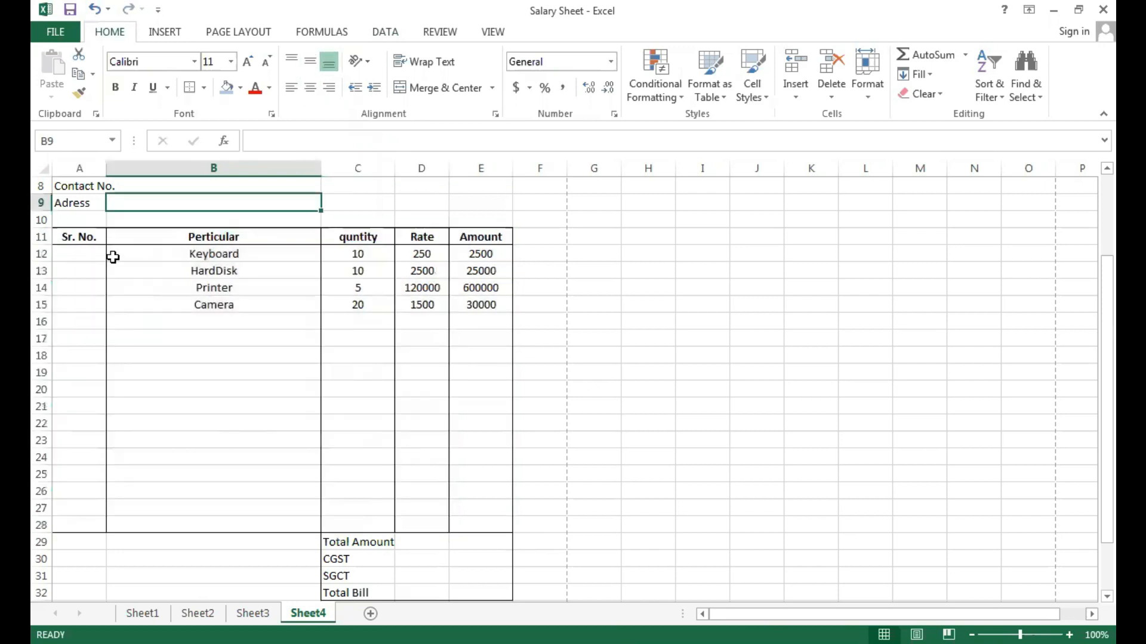
Number the four listed items 1, 2, 3 and 4 in the Sr. No. column, cells A12 to A15.
left_click(86, 258)
type("1")
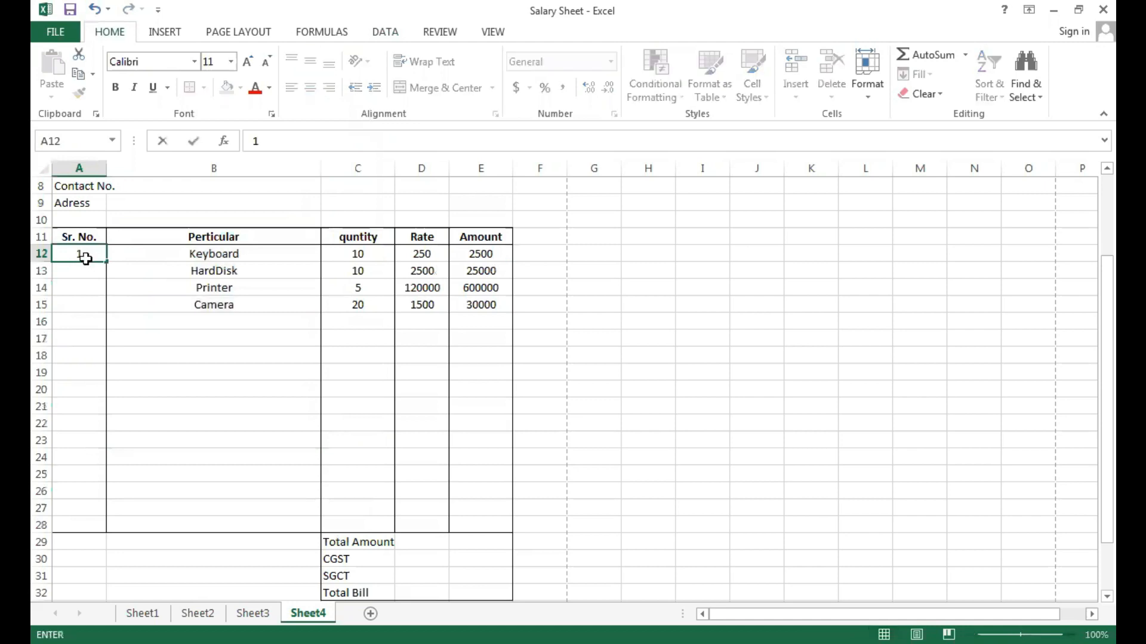
key("Return")
type("2")
key("Return")
type("3")
key("Return")
type("4")
key("Return")
left_click(318, 387)
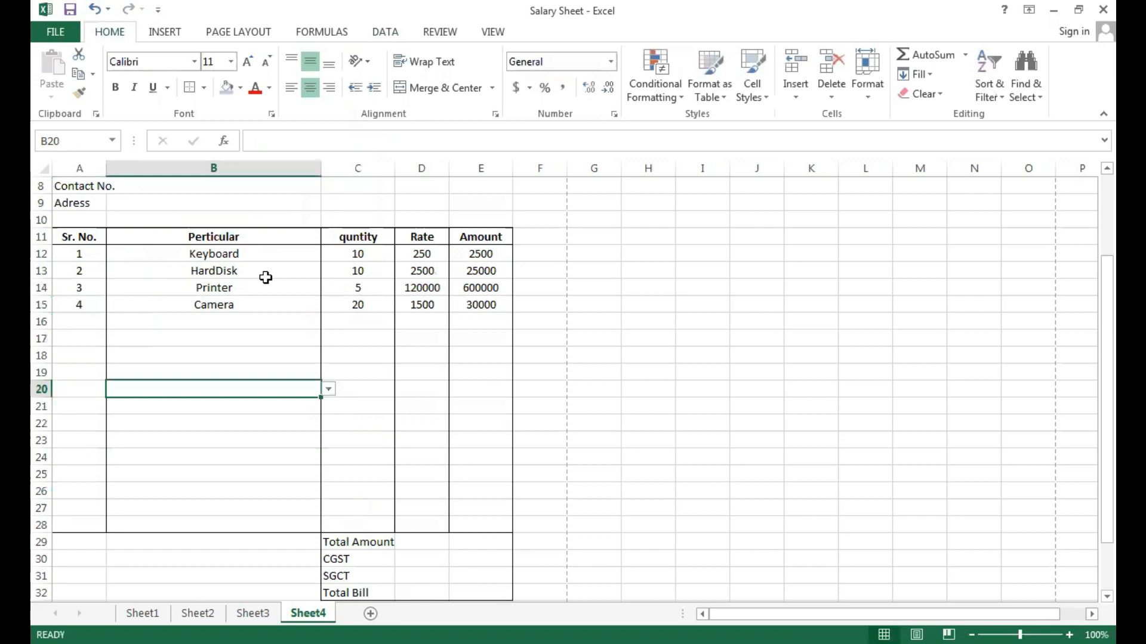
Set the font size of the invoice table and totals block, A11:E32, to 16.
left_click_drag(80, 239, 456, 591)
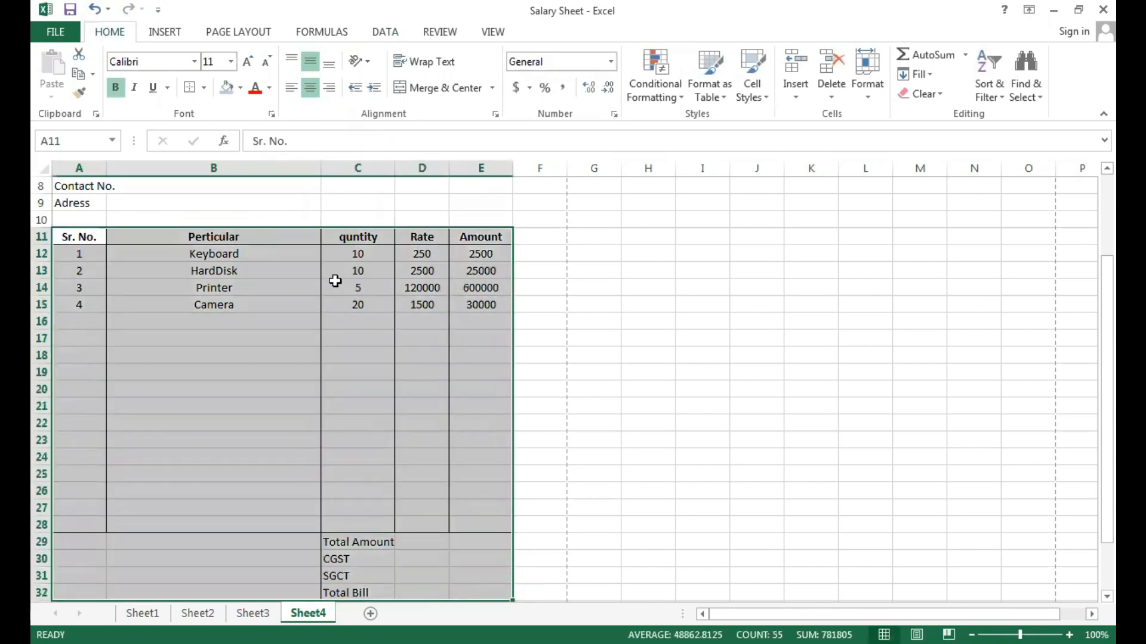
left_click(231, 62)
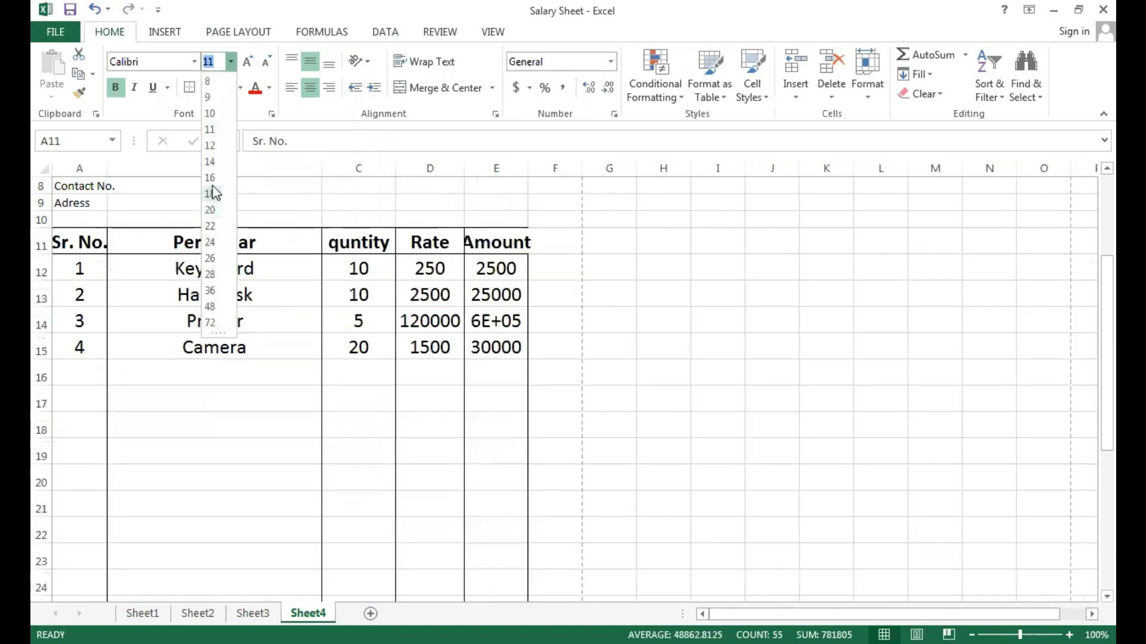
left_click(210, 178)
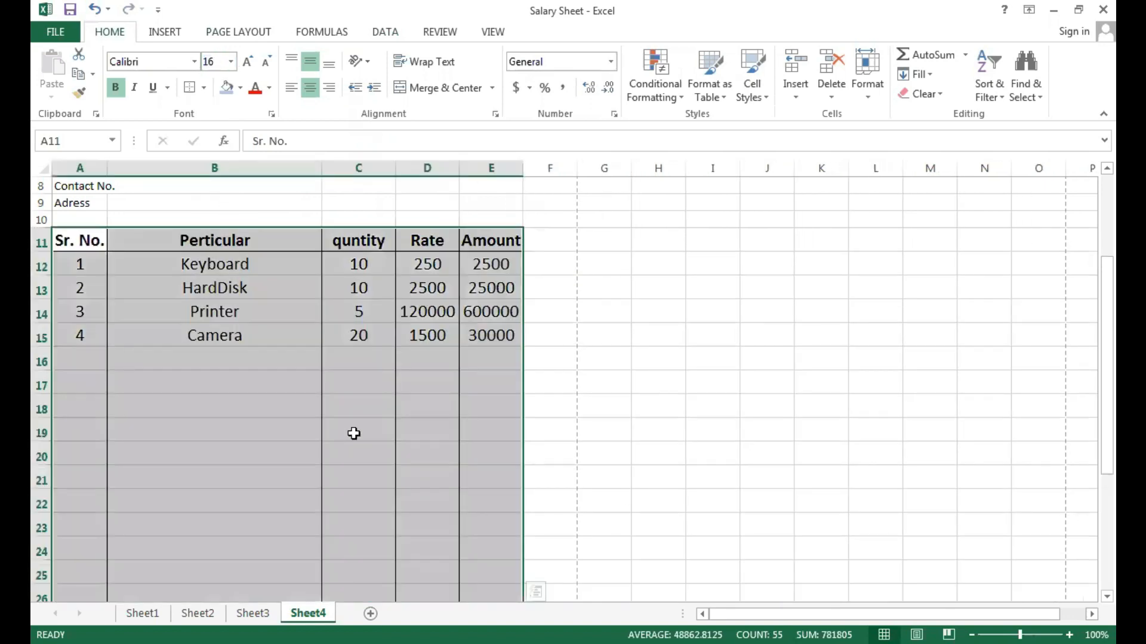
left_click(353, 432)
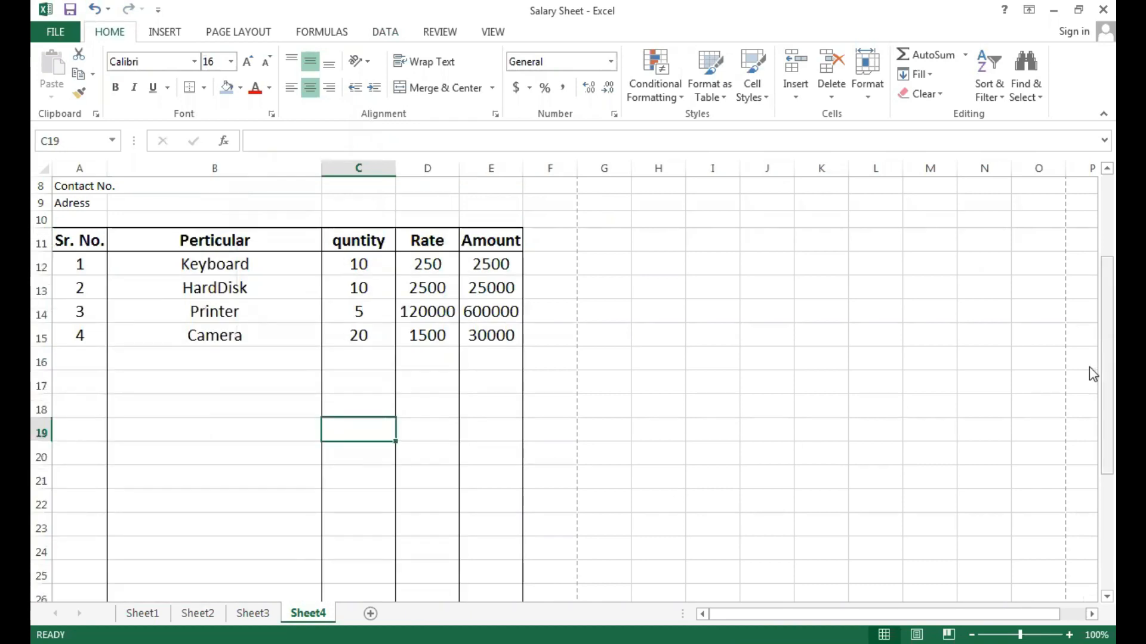
Total the Amount column in E29, beside Total Amount, with the formula =SUM(E12:E28).
left_click_drag(1089, 365, 1089, 451)
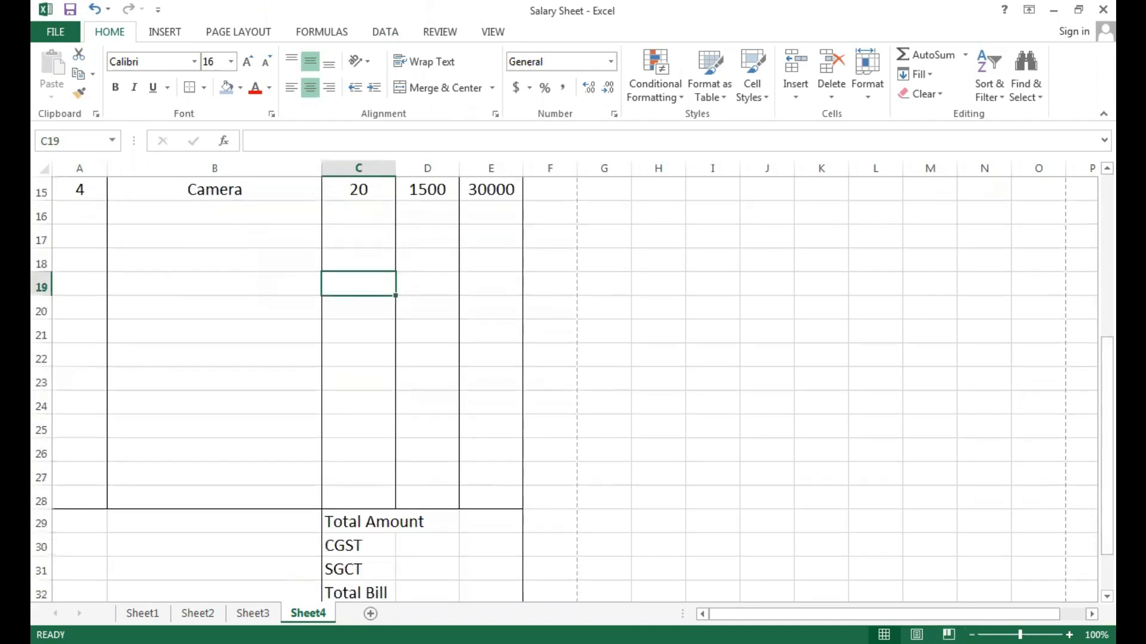
left_click(972, 635)
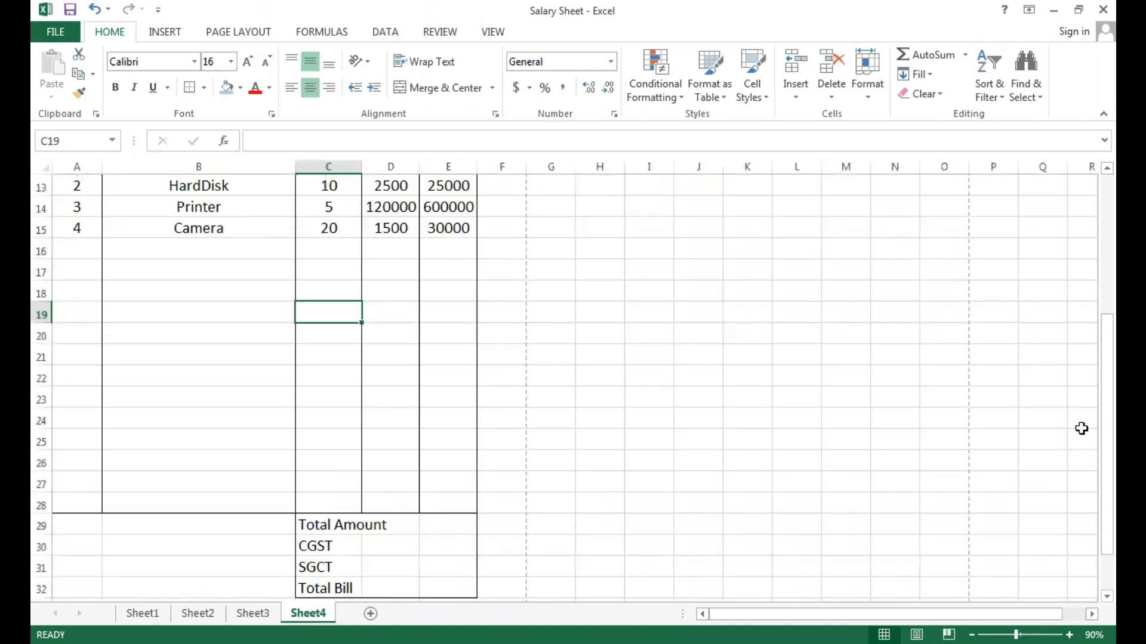
mouse_move(1090, 445)
left_mouse_down()
mouse_move(1089, 367)
mouse_move(1089, 450)
left_mouse_up()
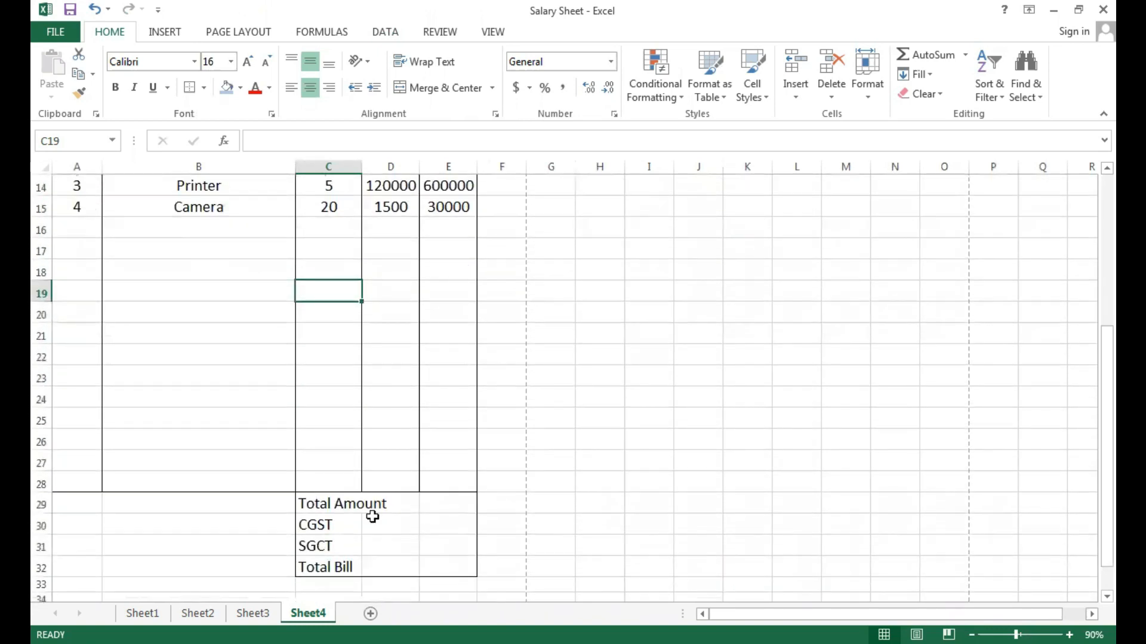
left_click(381, 523)
left_click(453, 505)
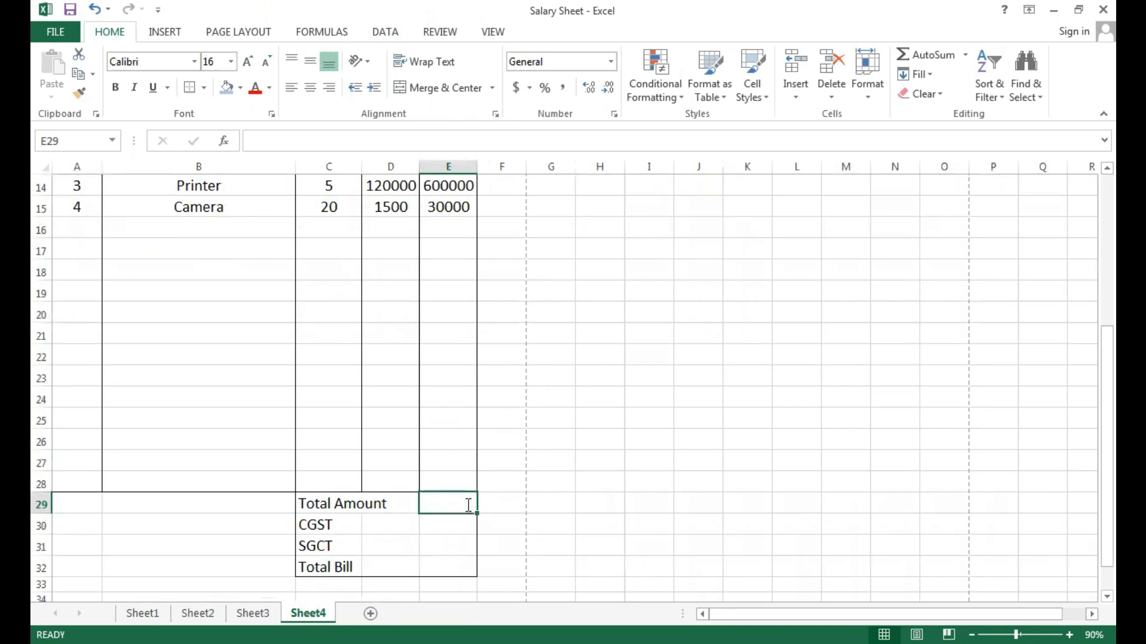
key("alt+equal")
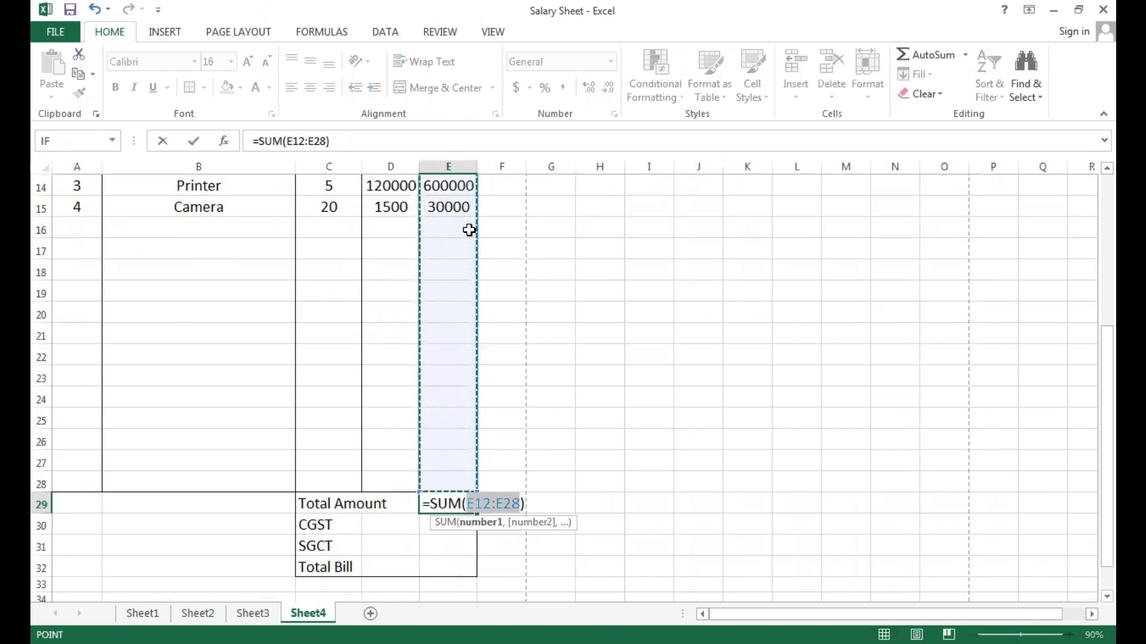
key("Return")
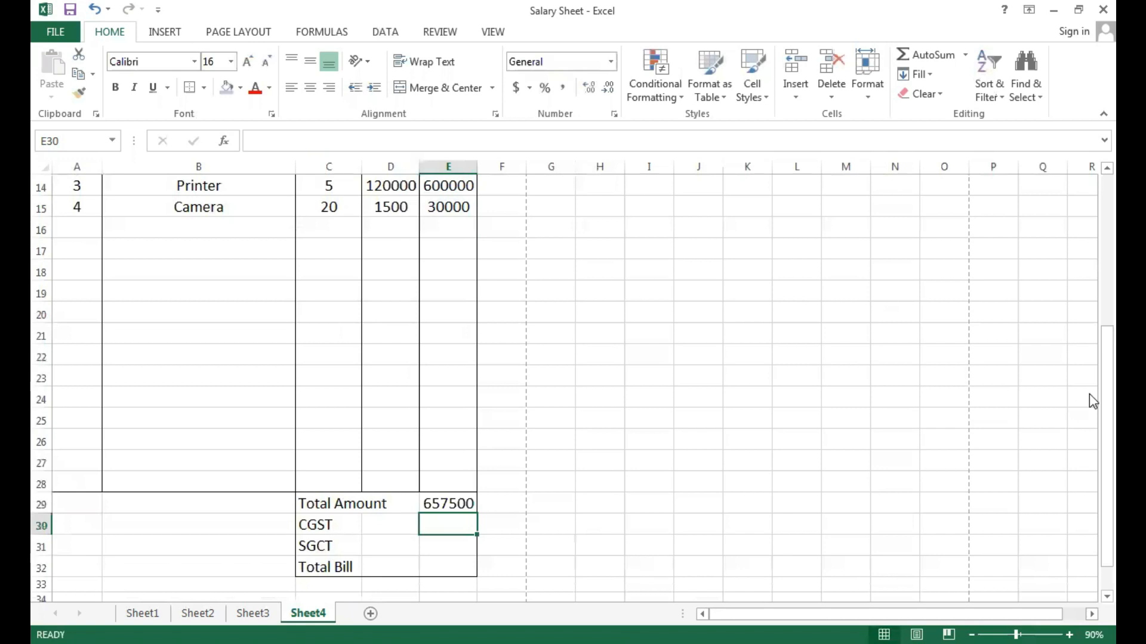
left_click_drag(1089, 394, 657, 471)
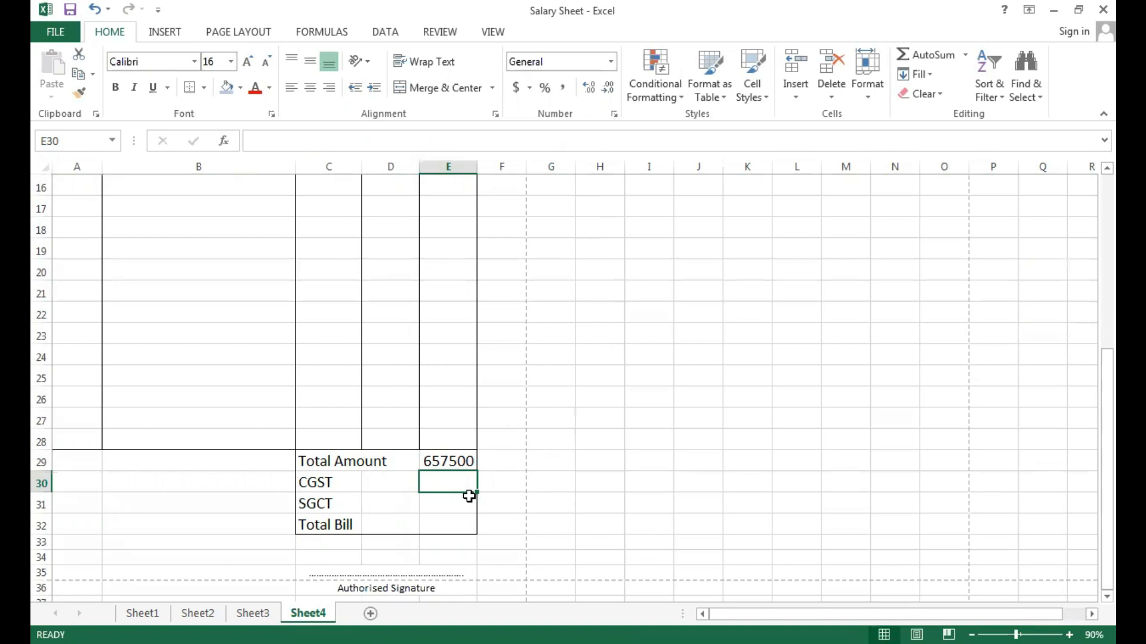
Calculate CGST in E30 as 9% of the total amount with the formula =E29*9%.
left_click(347, 485)
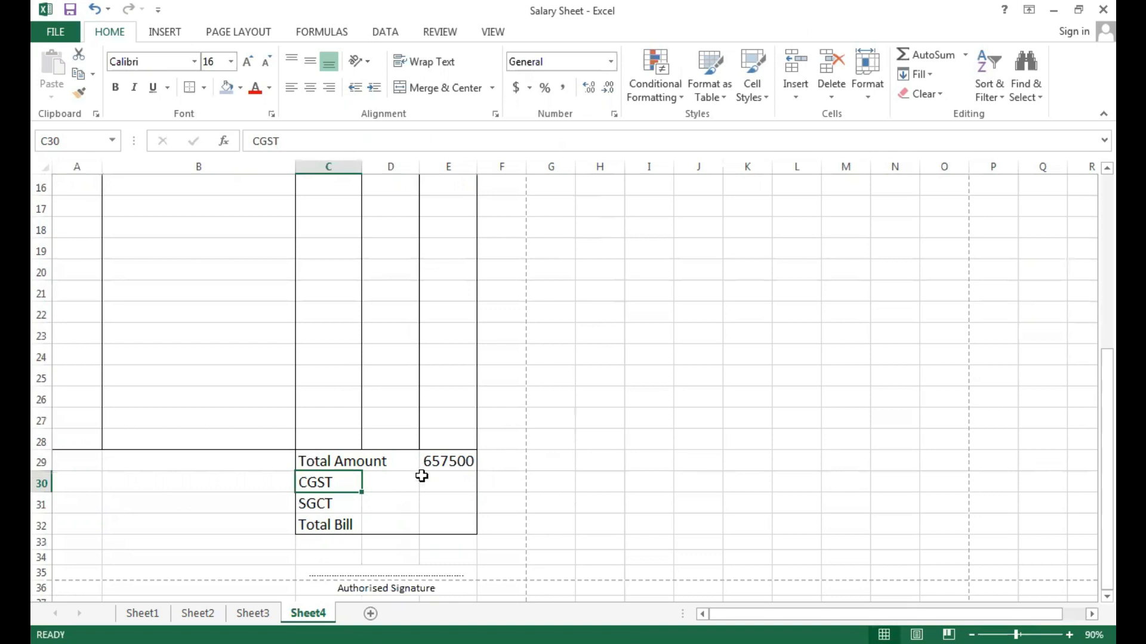
left_click(445, 481)
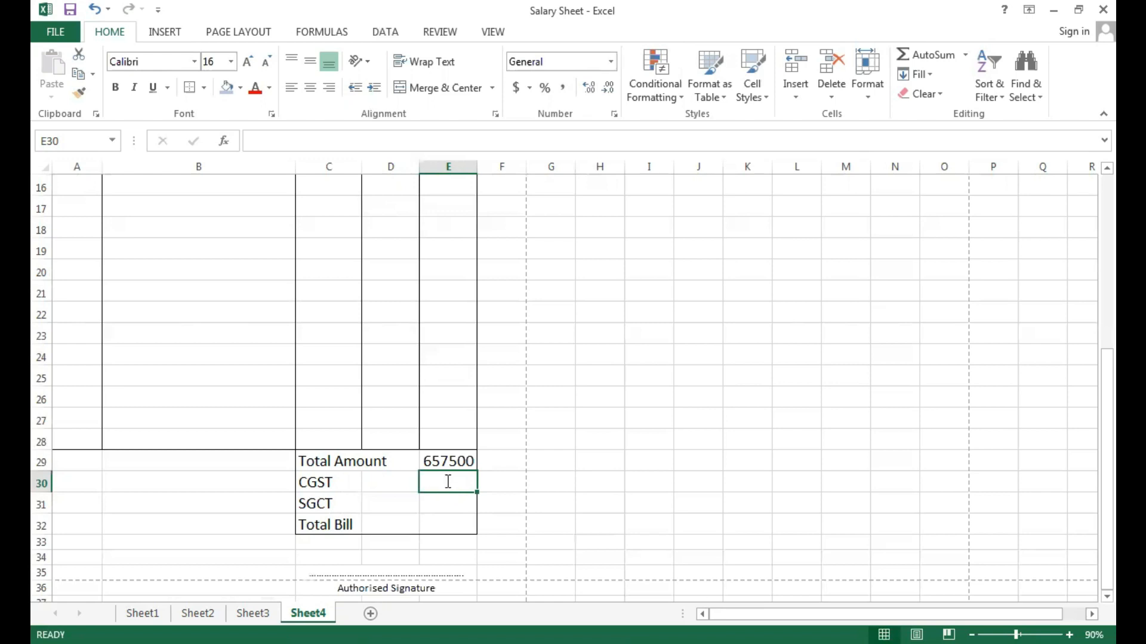
type("=")
left_click(453, 461)
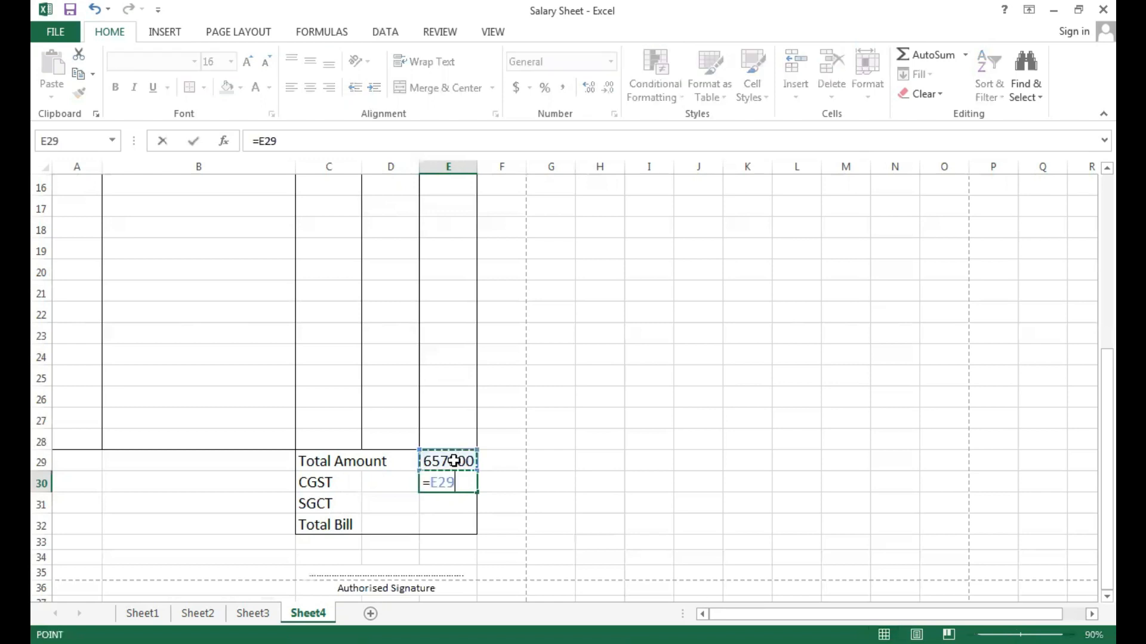
type("9")
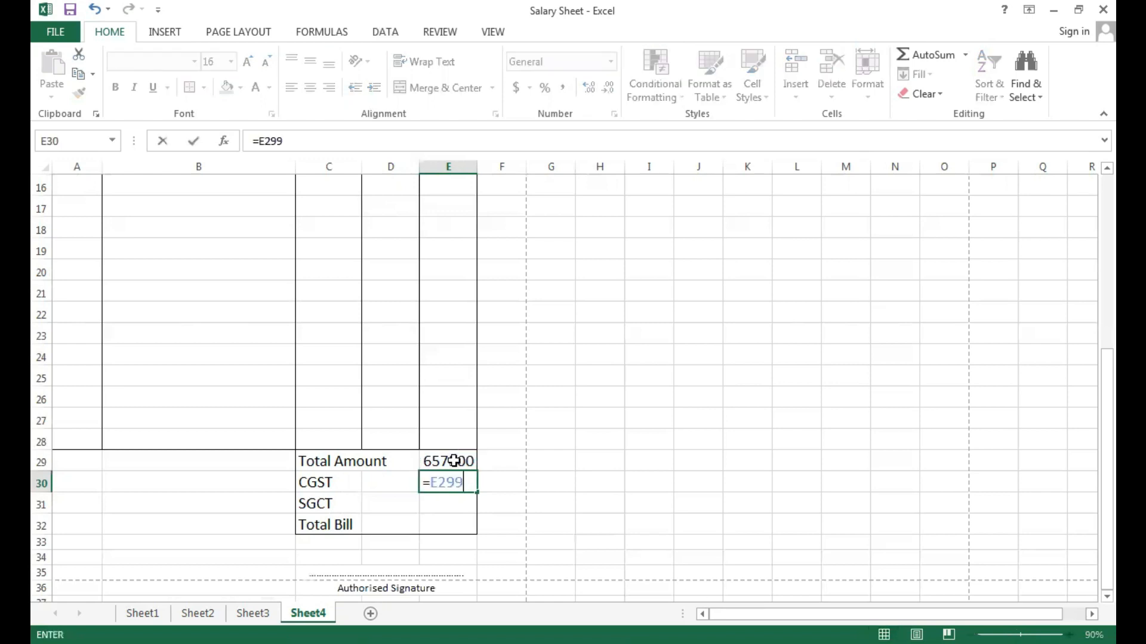
key("BackSpace")
key("BackSpace")
key("BackSpace")
key("BackSpace")
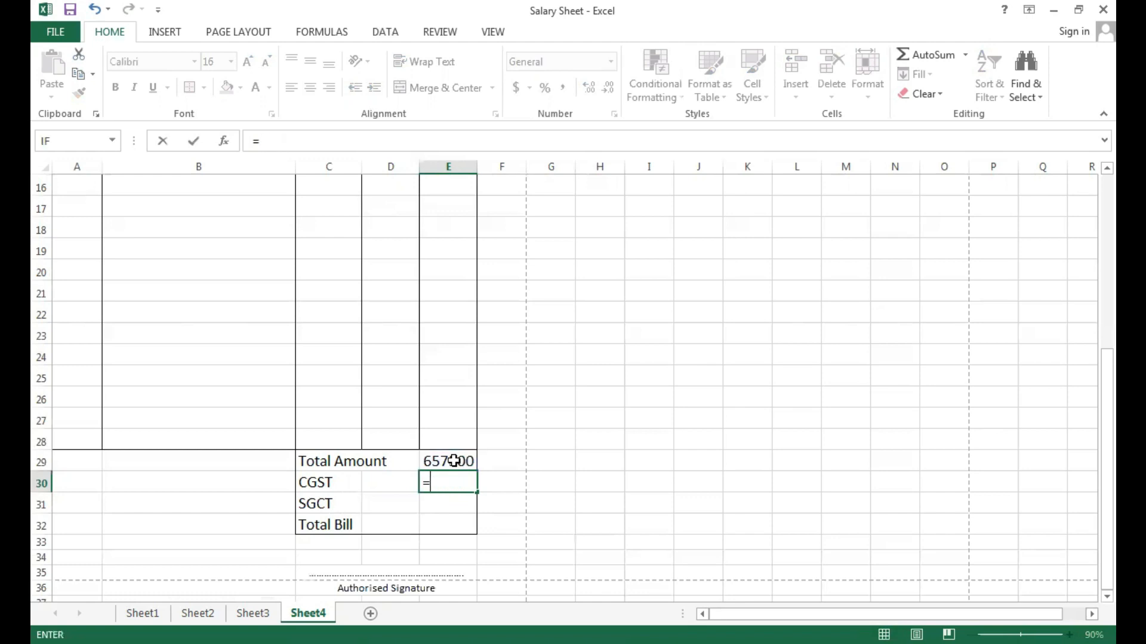
left_click(454, 461)
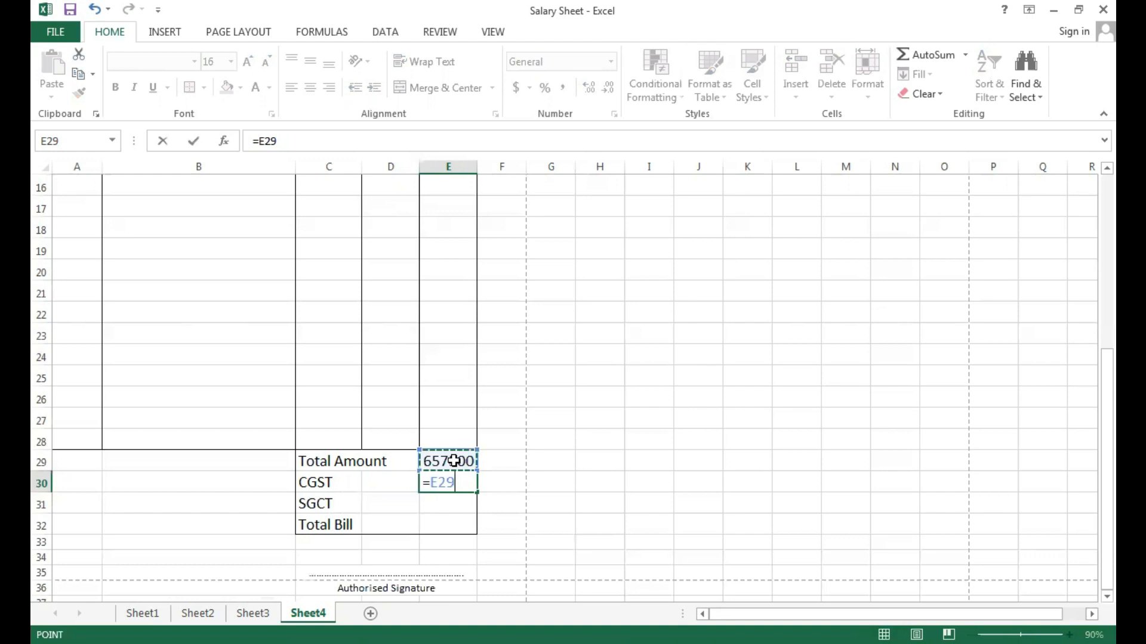
type("*9%")
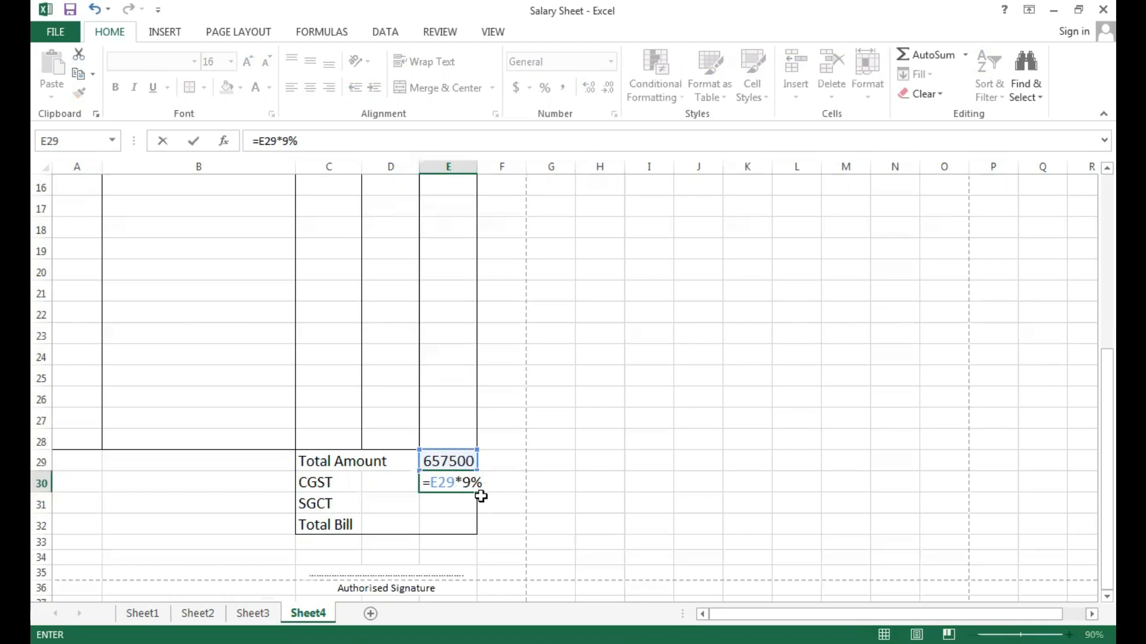
key("Return")
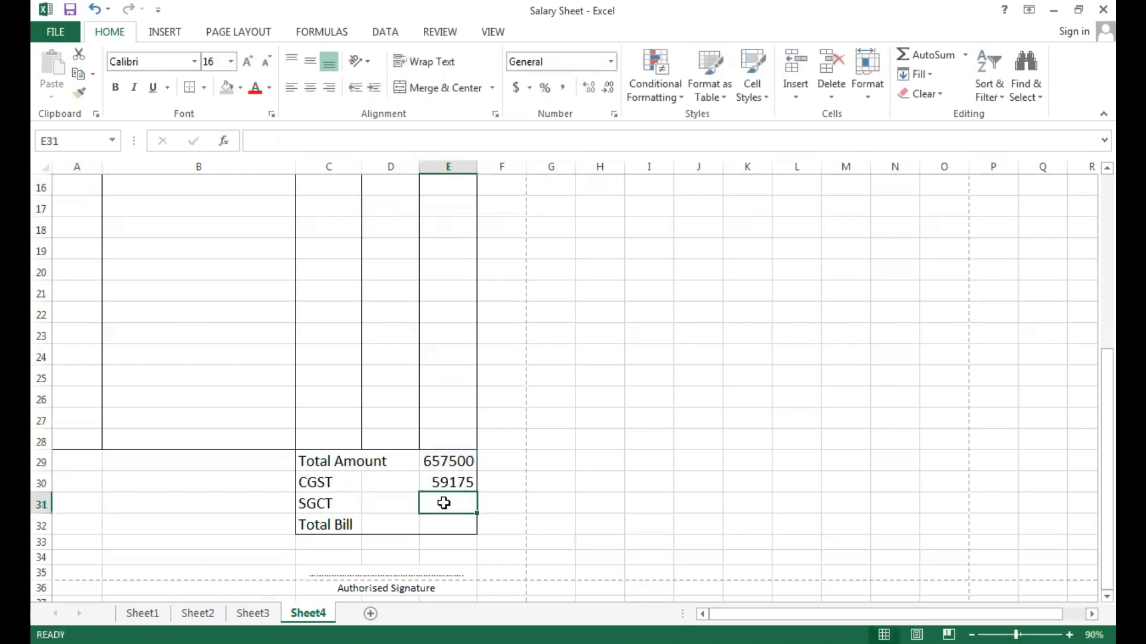
Calculate SGCT in E31 as 9% of the total amount with the formula =E29*9%.
type("=")
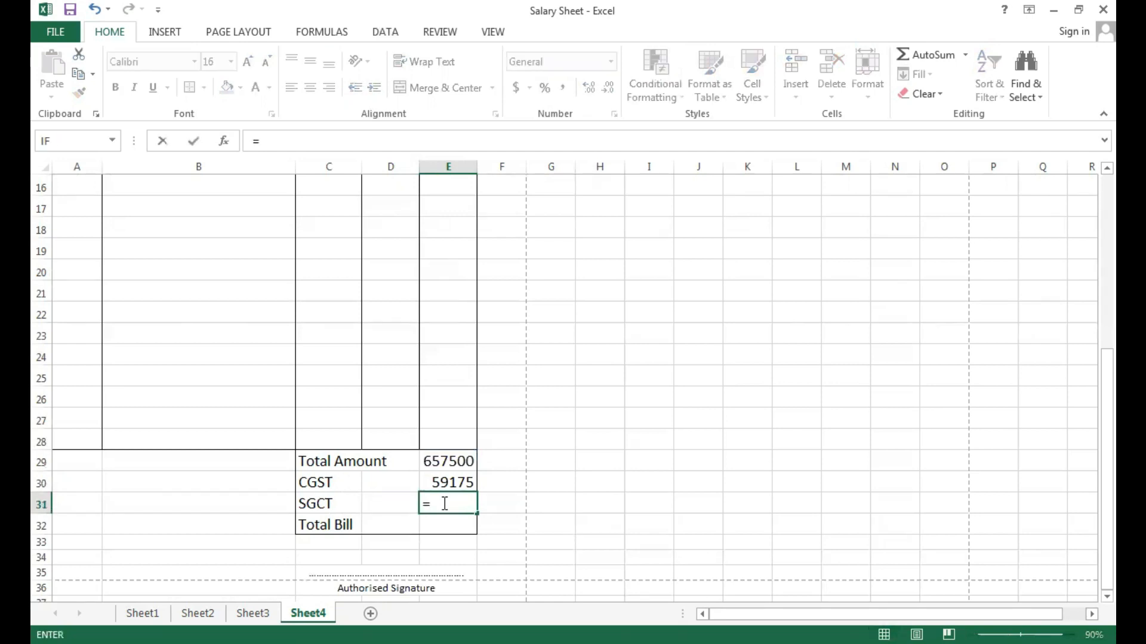
left_click(449, 462)
type("*9")
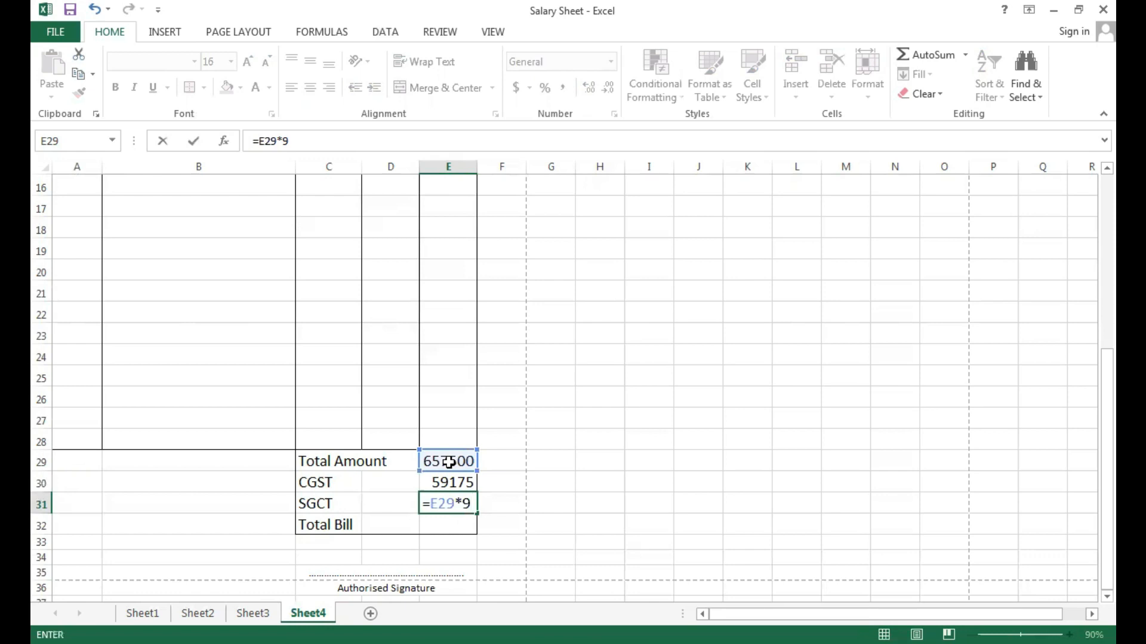
type("%")
key("Return")
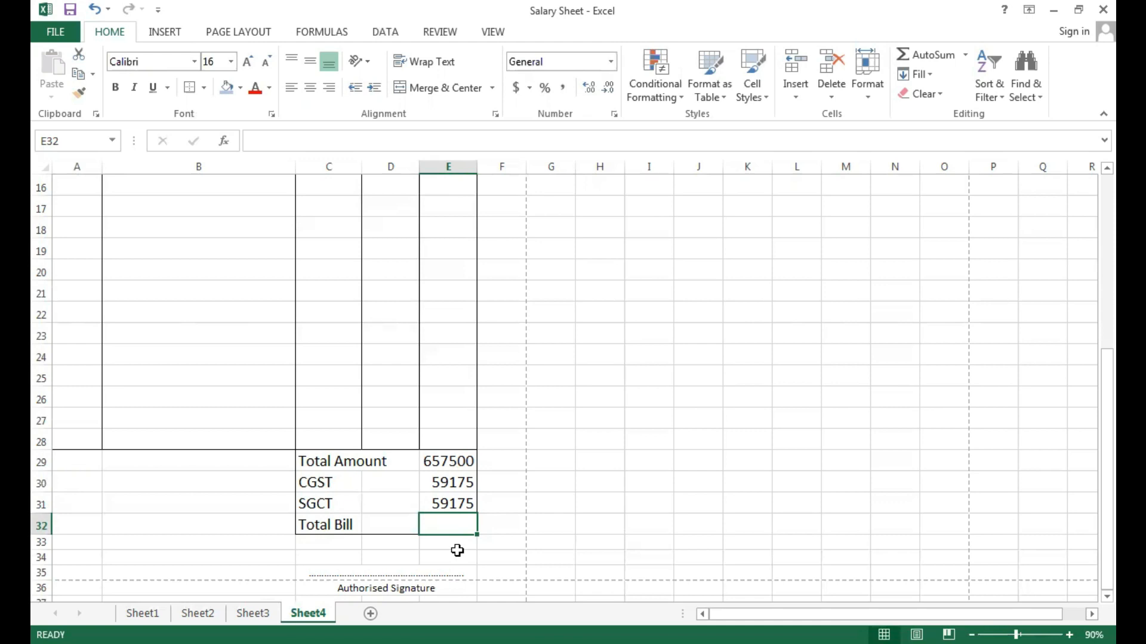
type("=")
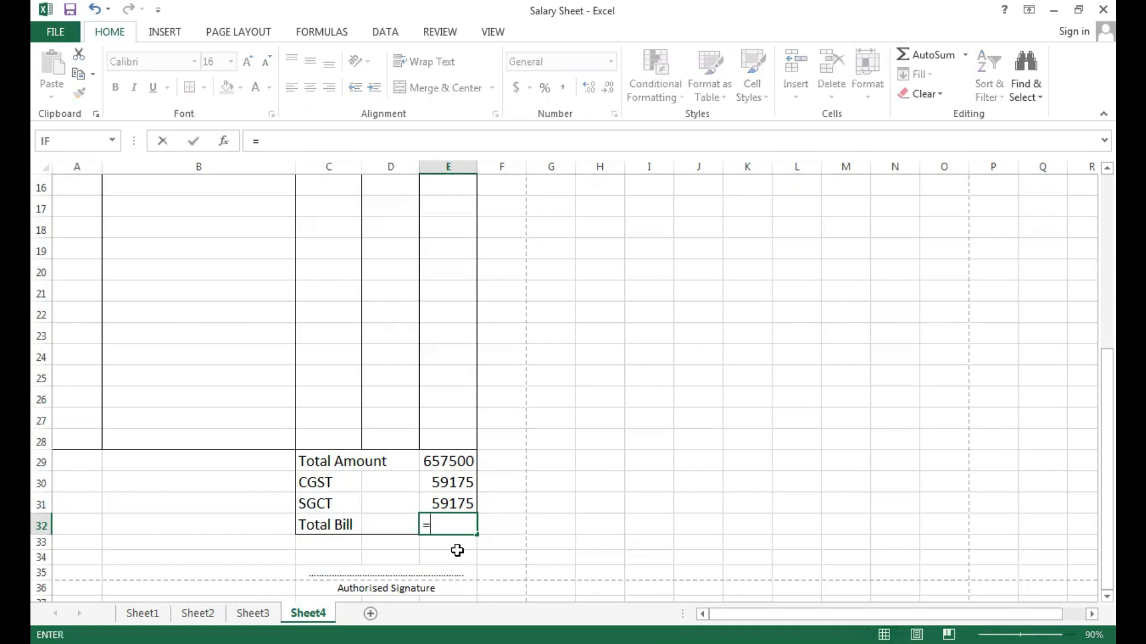
left_click(446, 463)
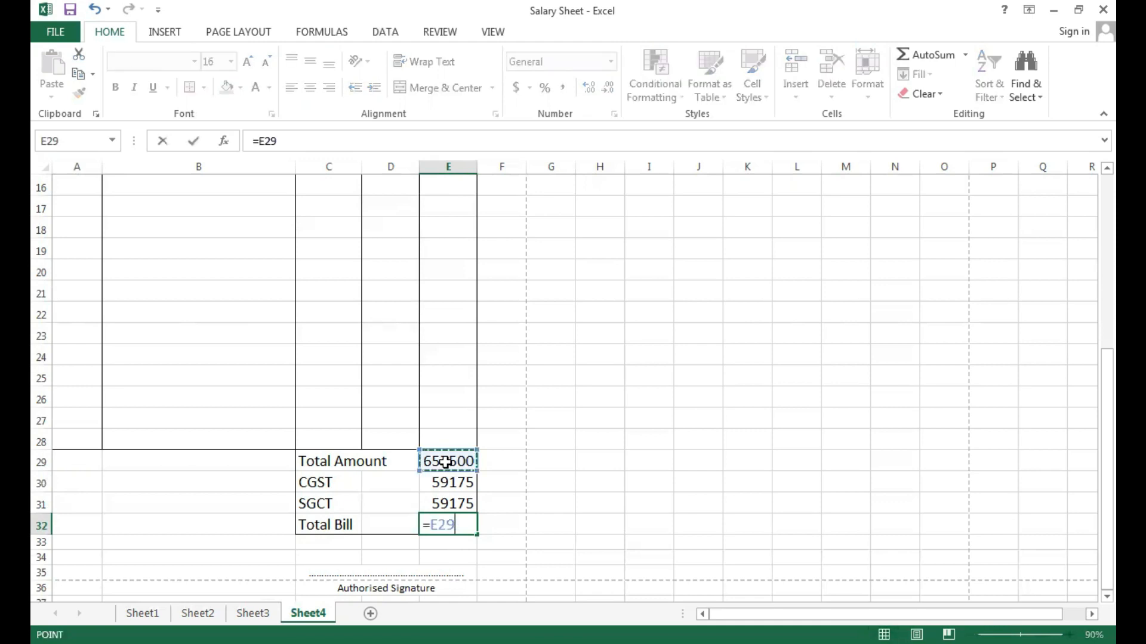
key("BackSpace")
key("BackSpace")
key("BackSpace")
key("BackSpace")
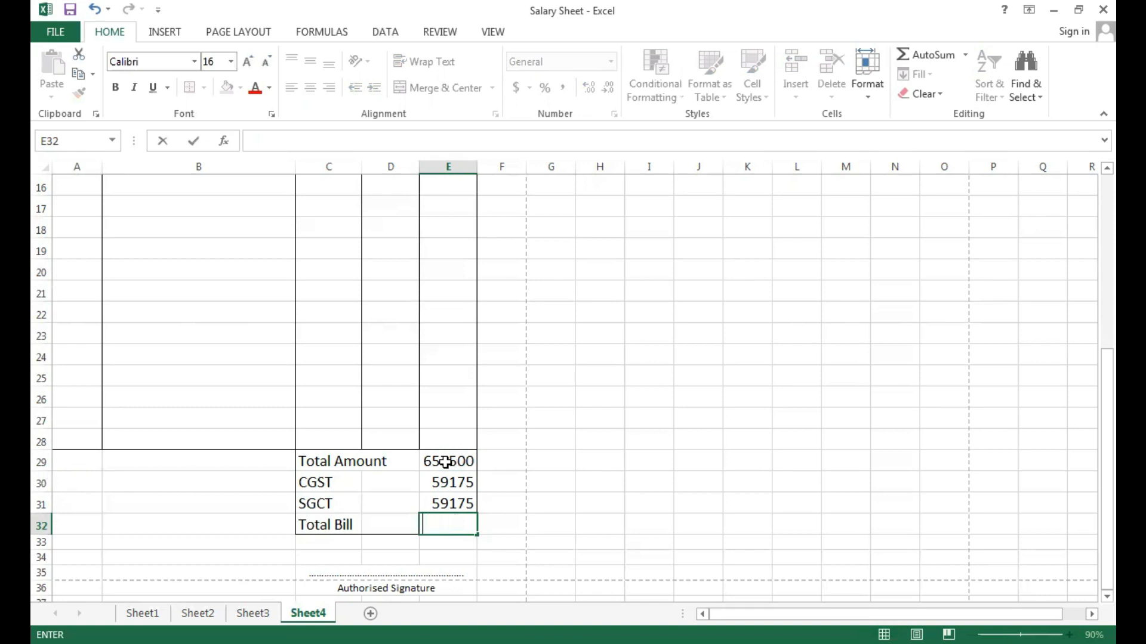
Calculate the Total Bill in E32 by adding the total amount and both taxes with =SUM(E29,E30,E31).
type("=")
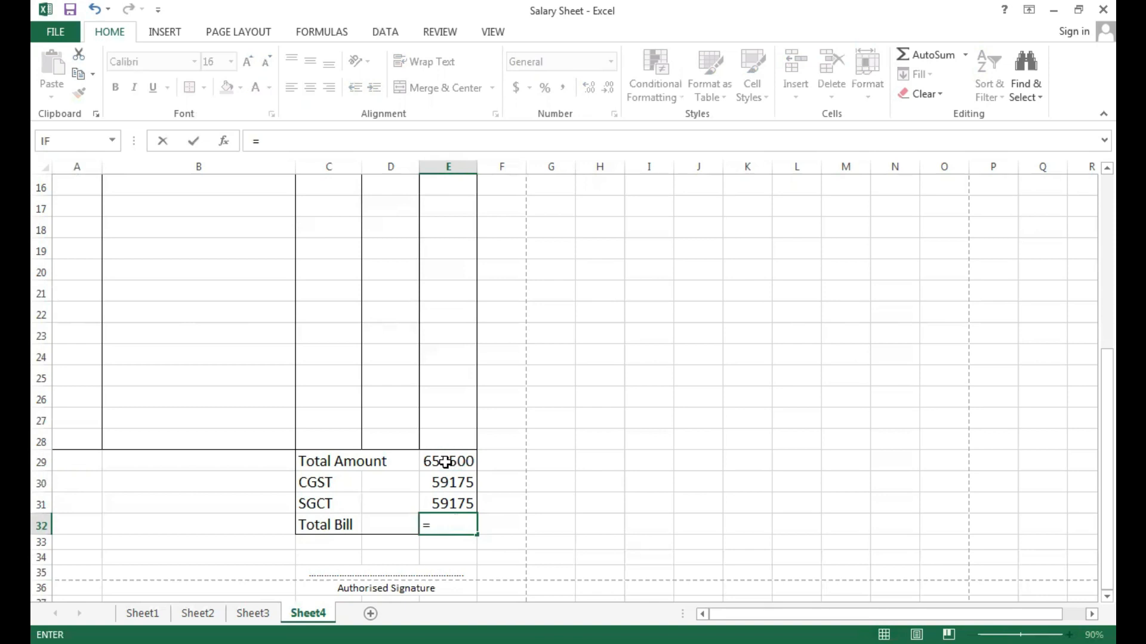
type("Sum(")
left_click(441, 460)
type(",")
left_click(442, 481)
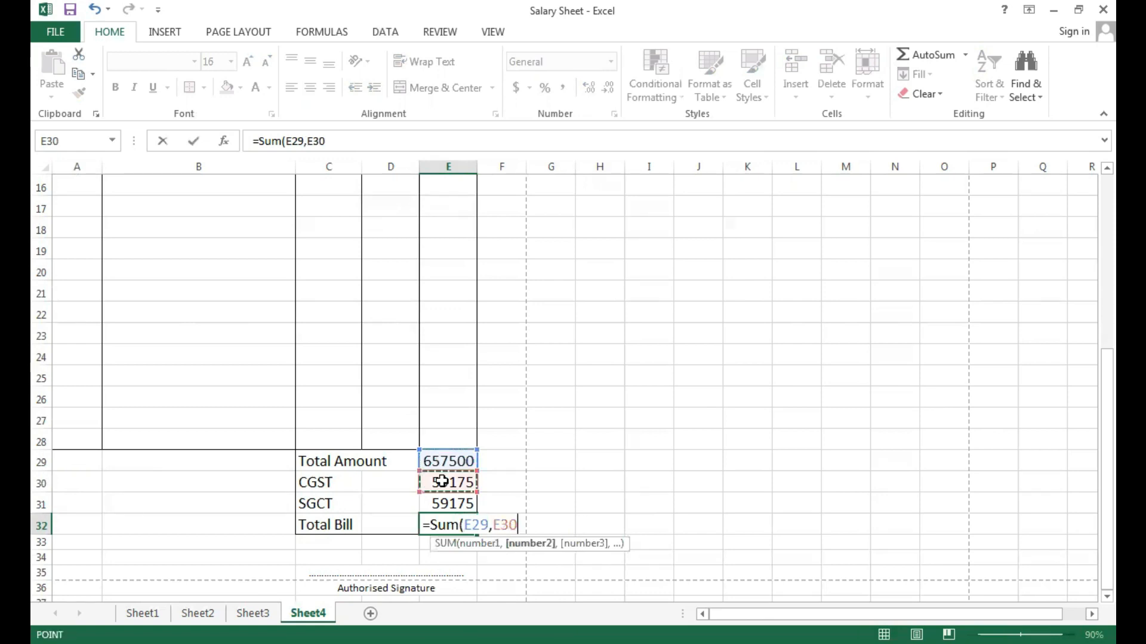
type(",")
left_click(445, 500)
type(")")
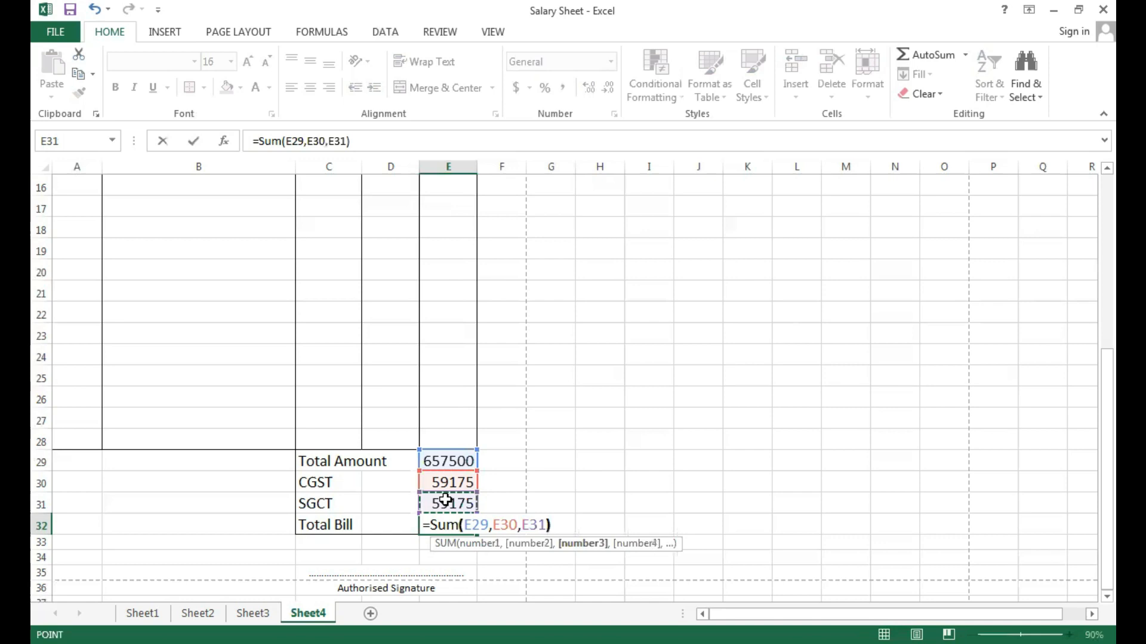
key("Return")
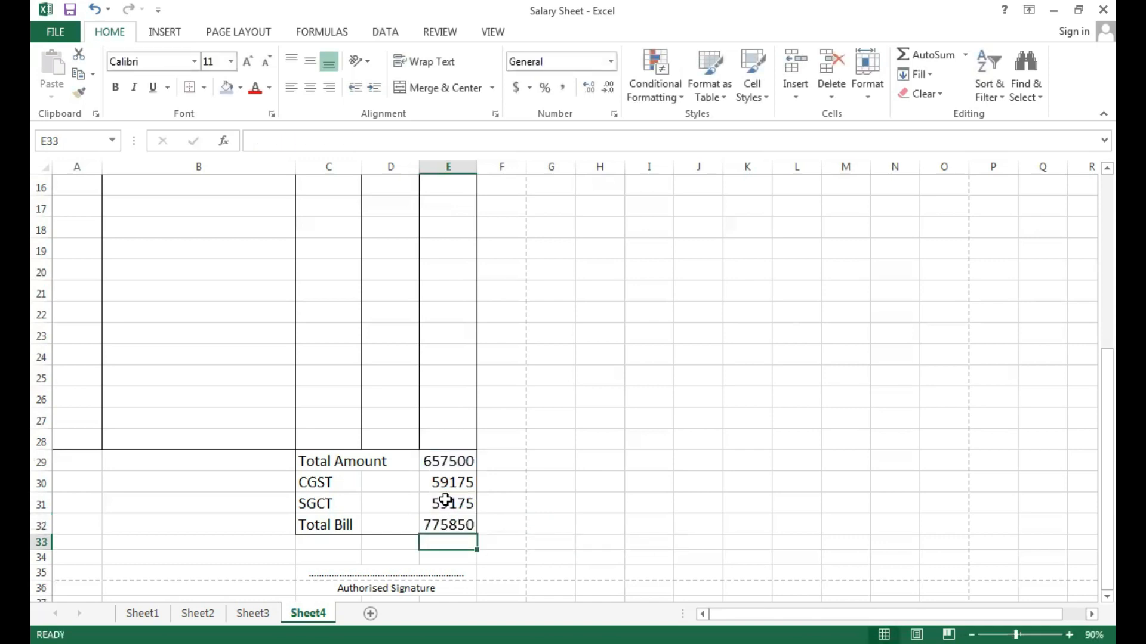
Check in the print preview whether the Authorised Signature line in row 36 fits on the first invoice page.
key("ctrl+p")
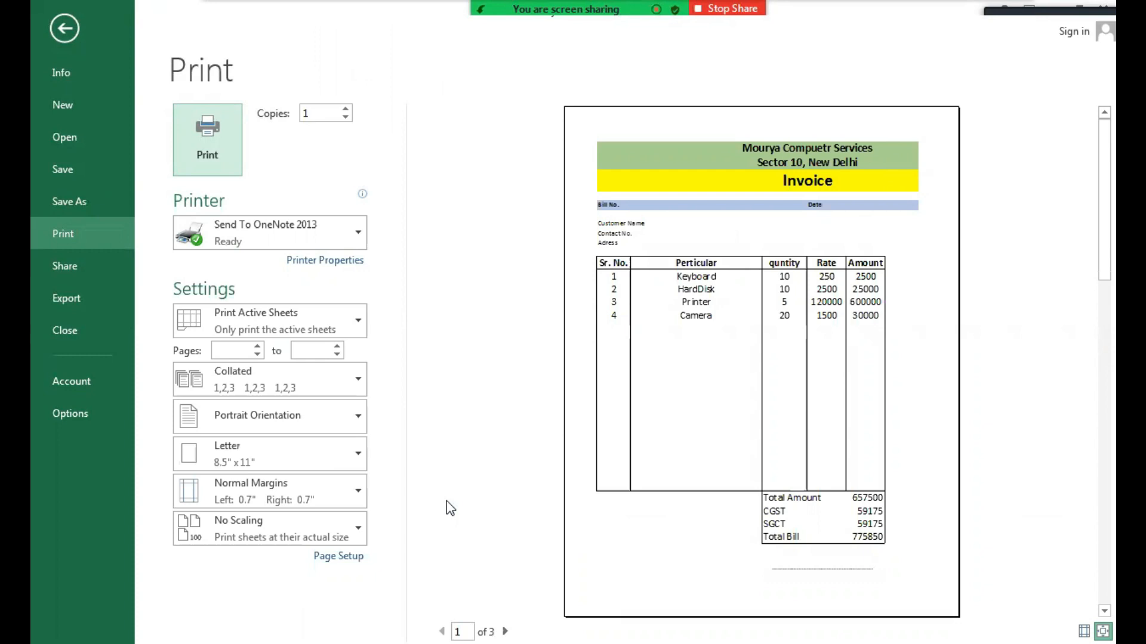
key("Escape")
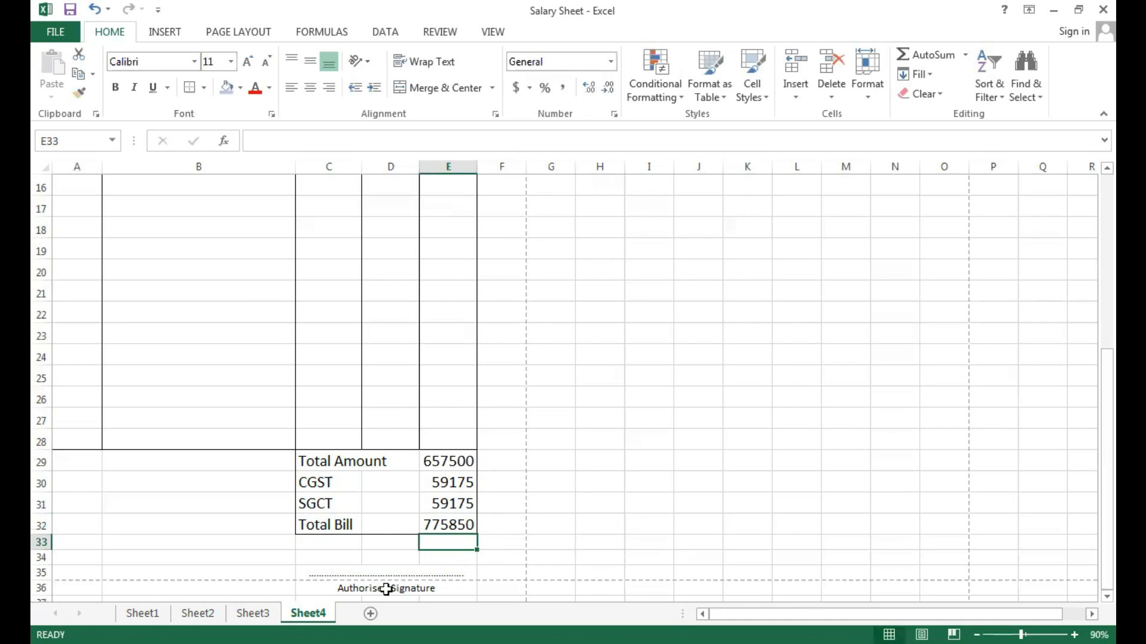
left_click(381, 589)
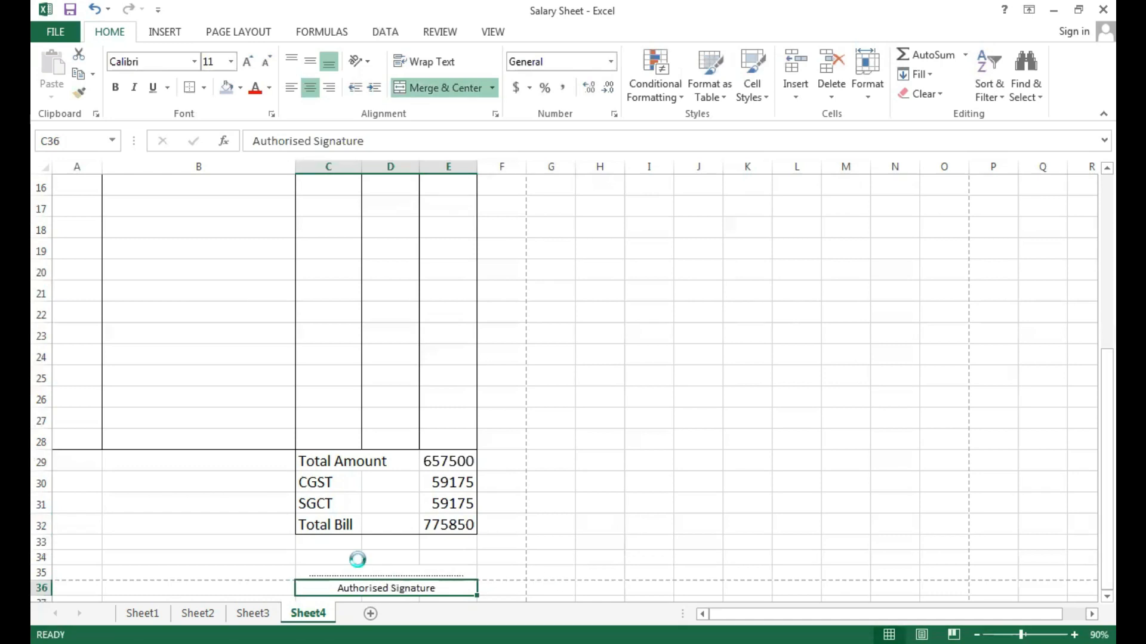
key("ctrl+p")
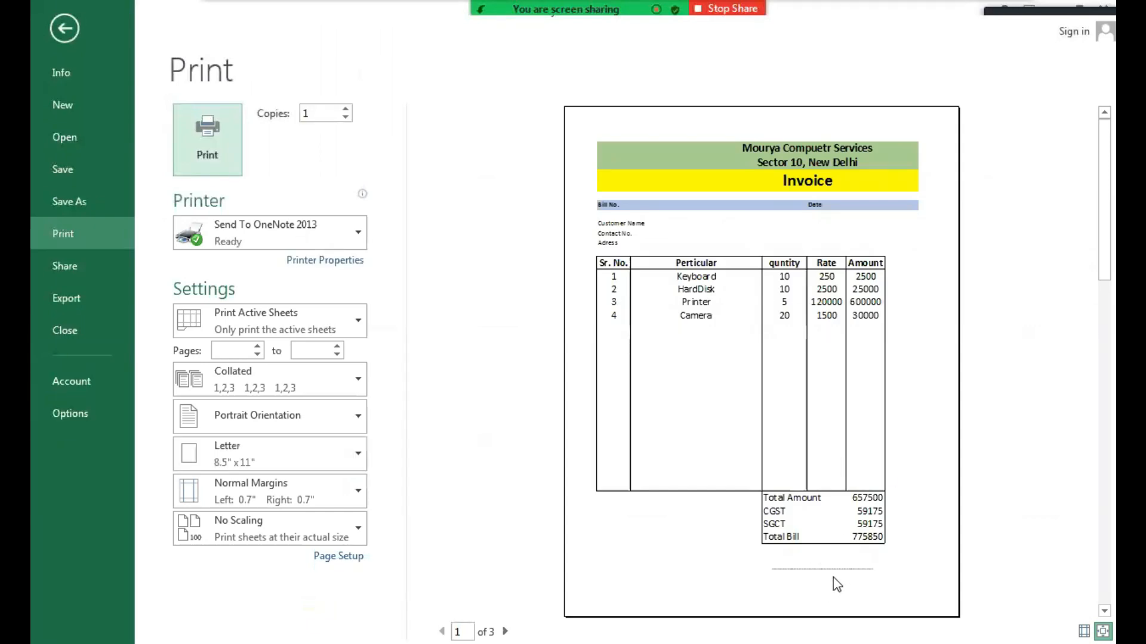
key("Escape")
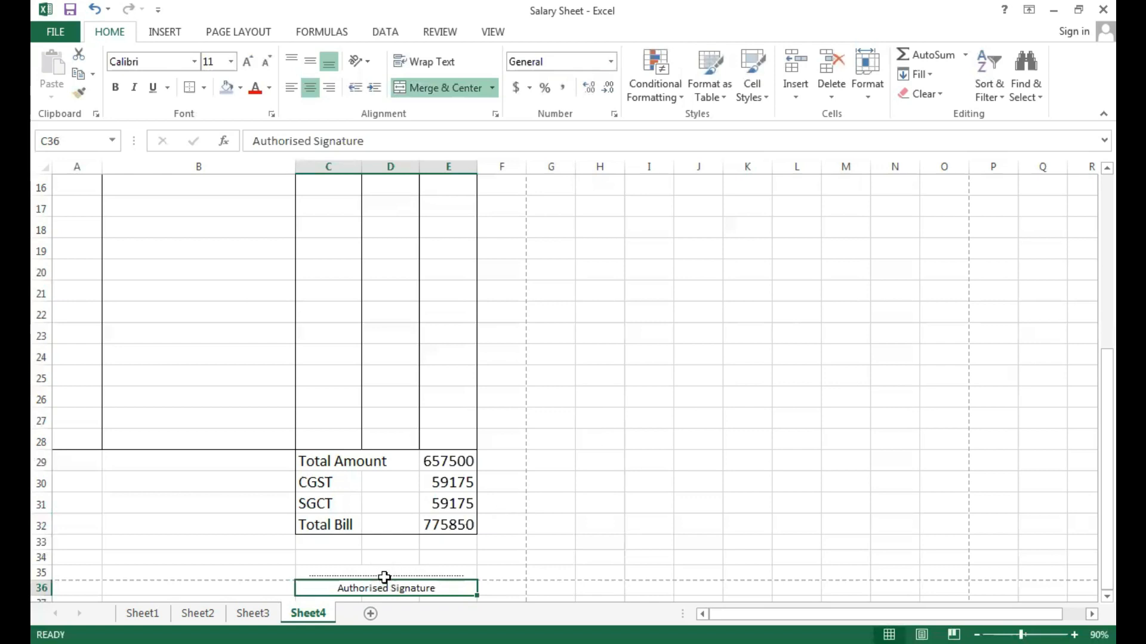
Copy the signature line and Authorised Signature label one row up, starting at C34 and accepting the unmerge, and check the print preview.
left_click_drag(385, 572, 382, 589)
key("ctrl+c")
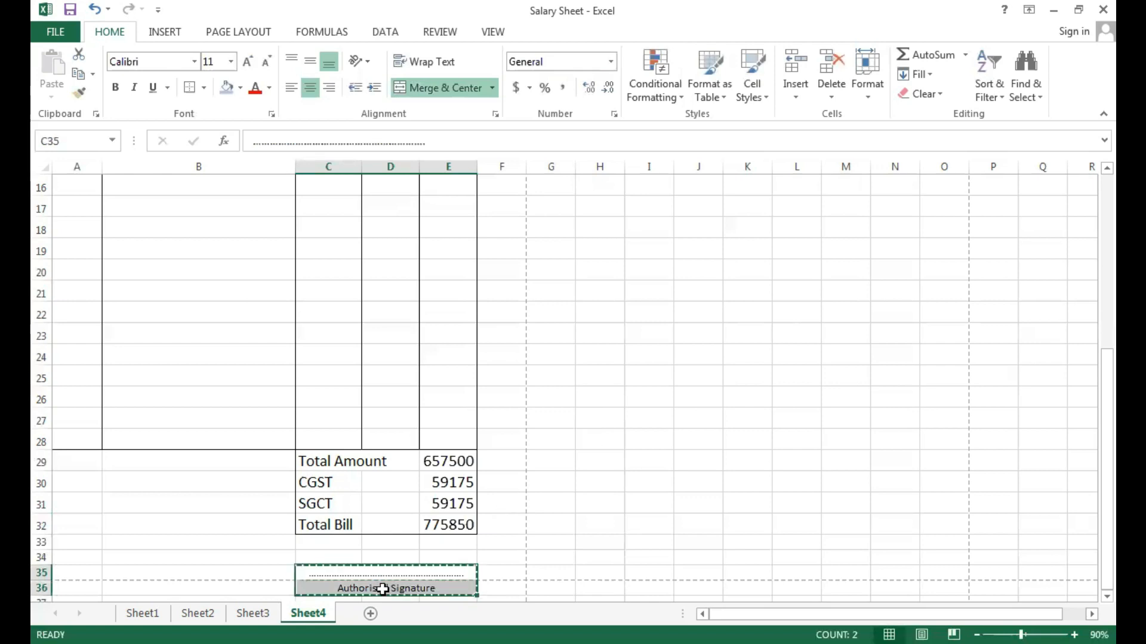
left_click(347, 557)
key("ctrl+v")
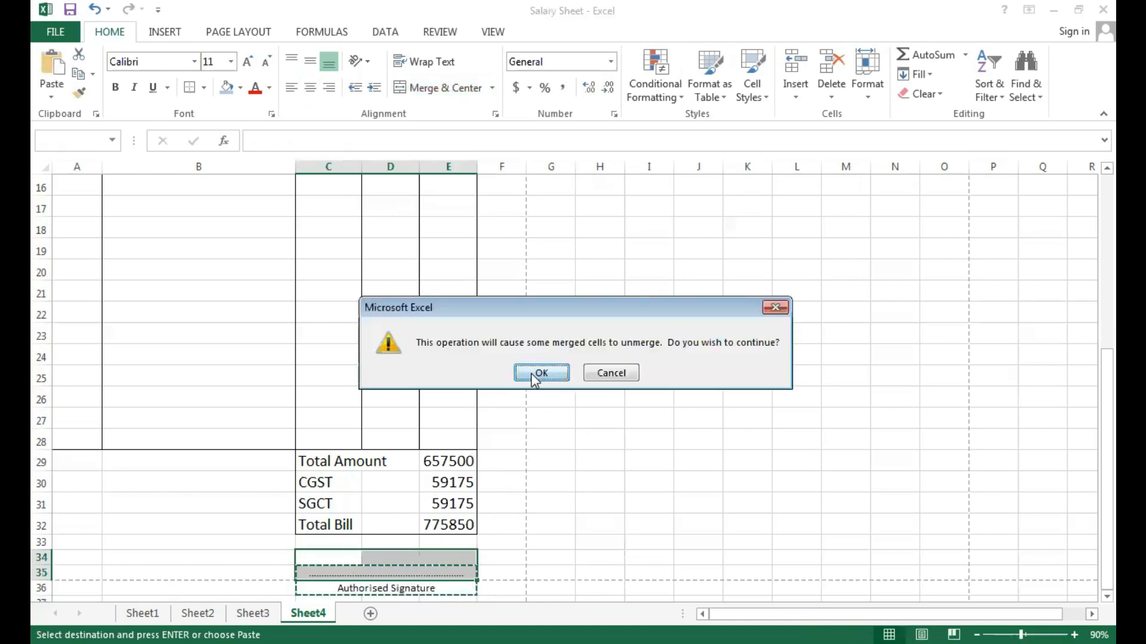
left_click(540, 373)
left_click(532, 529)
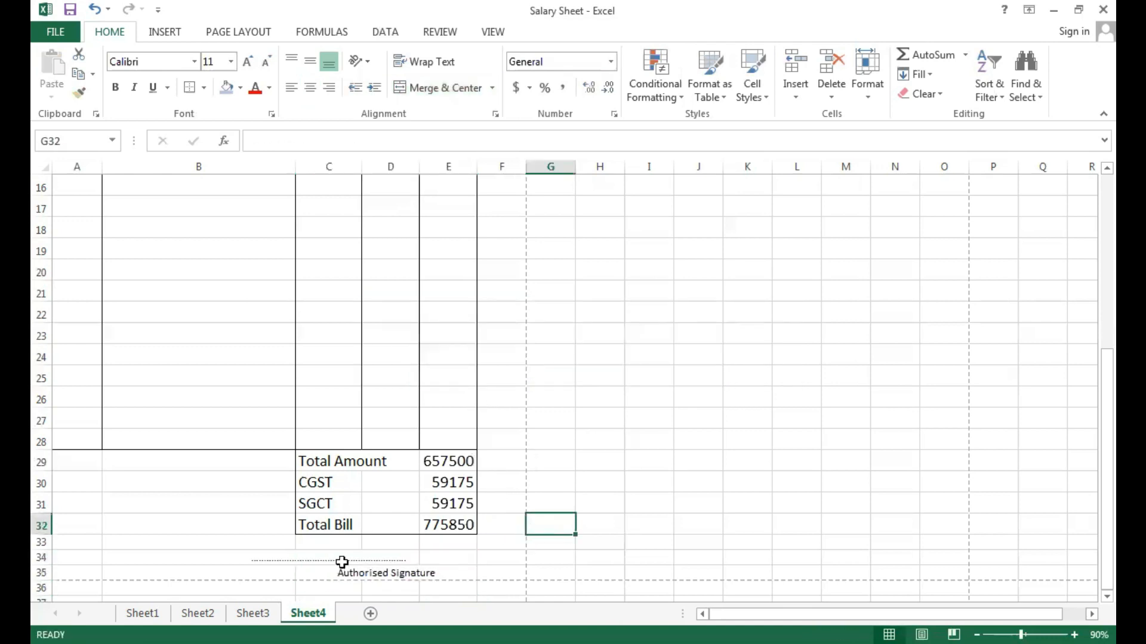
key("ctrl+p")
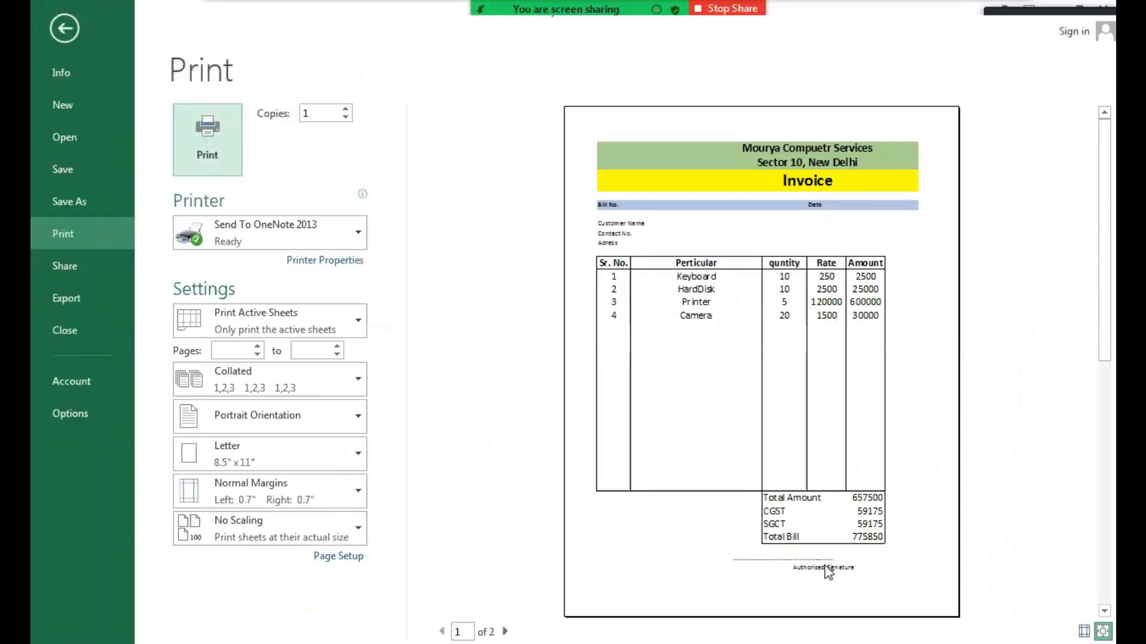
key("Escape")
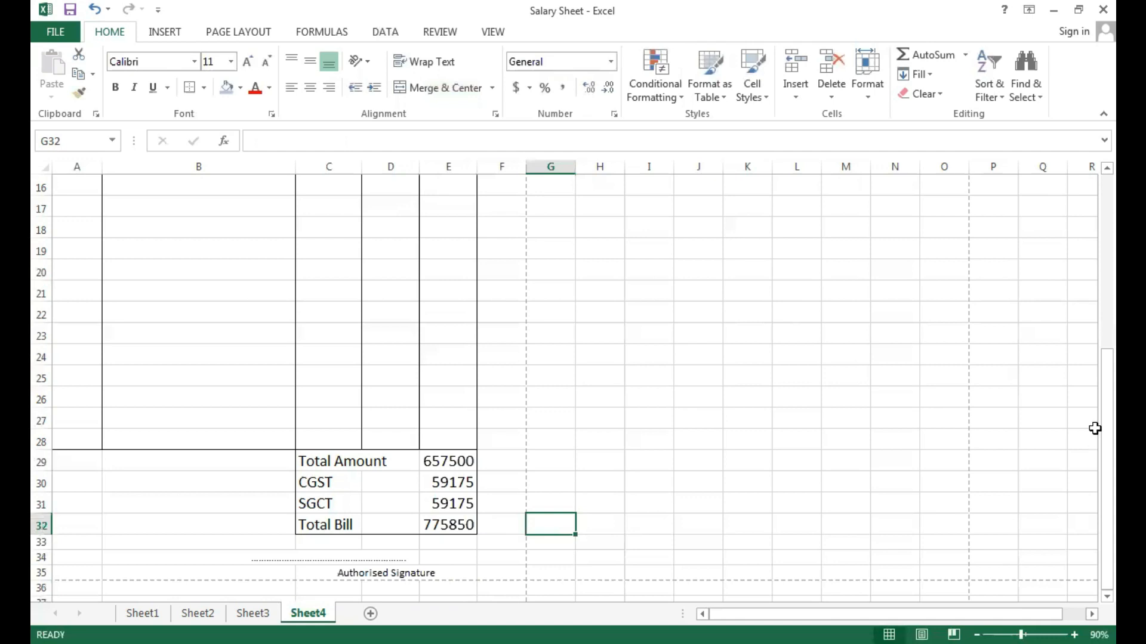
Set the Customer Name, Contact No. and Adress rows 7 to 9 to font size 16, aligned left and middle.
scroll(1089, 256, "up", 5)
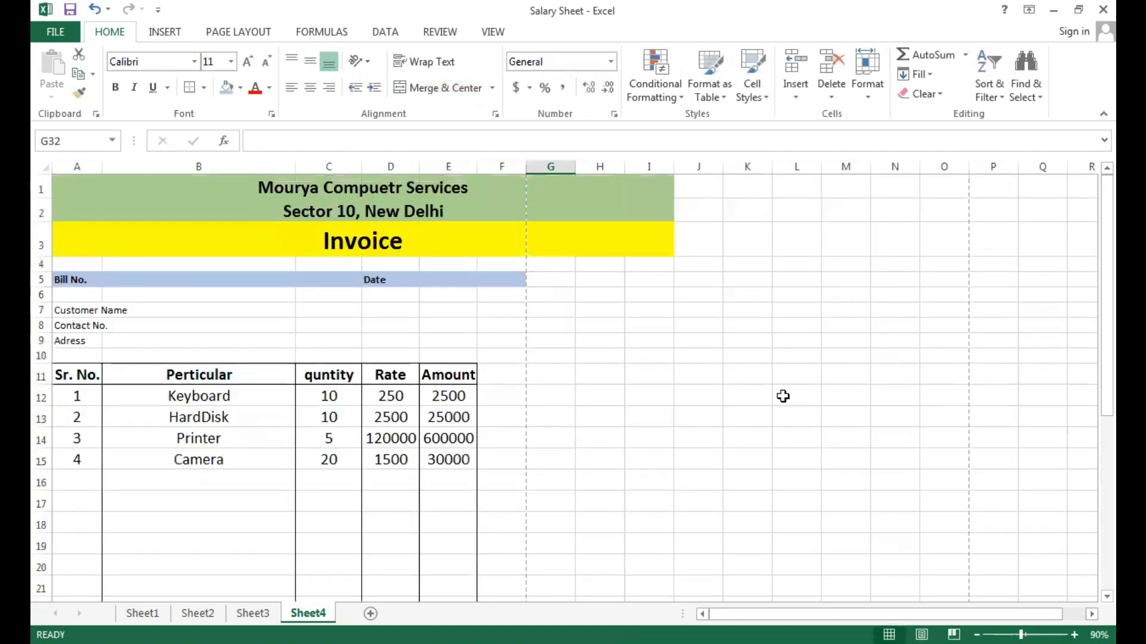
left_click(91, 309)
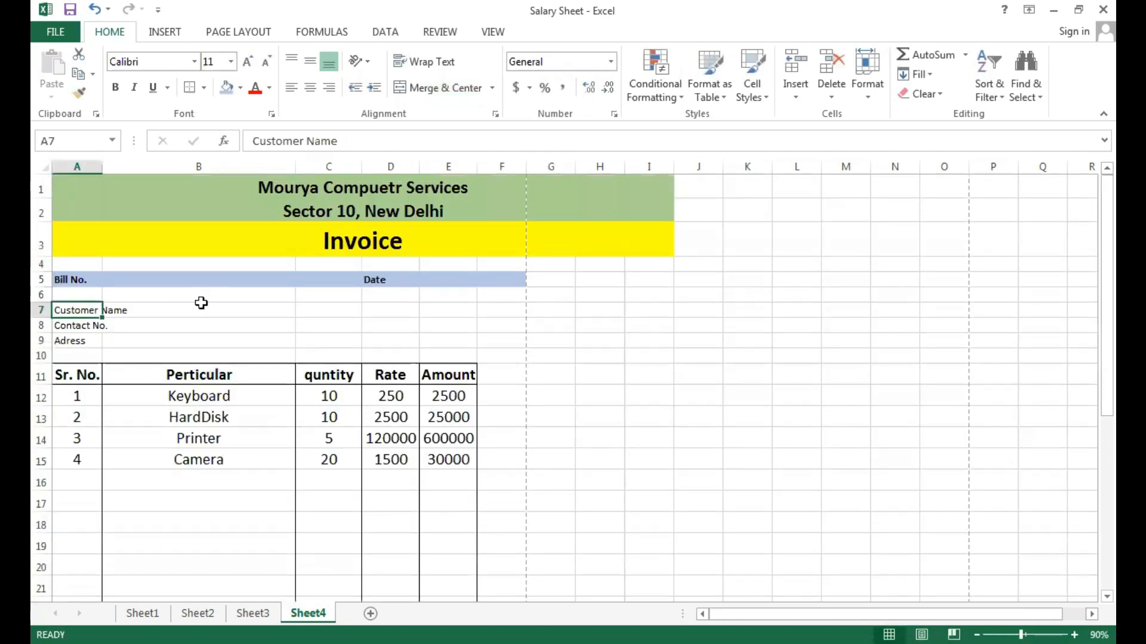
left_click_drag(82, 306, 386, 335)
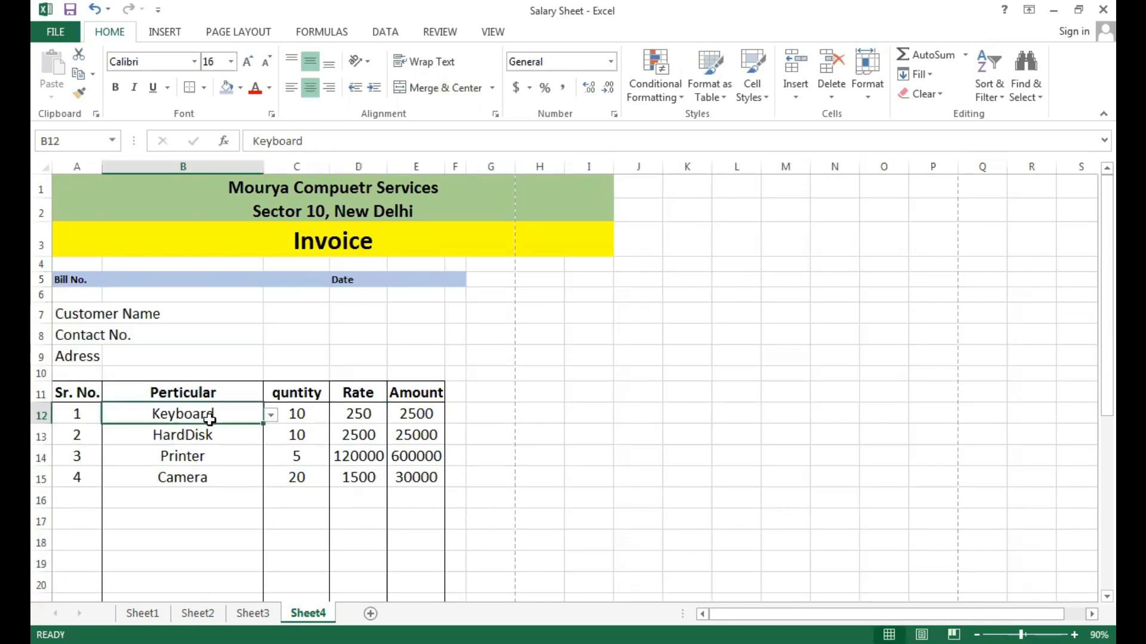
left_click(188, 315)
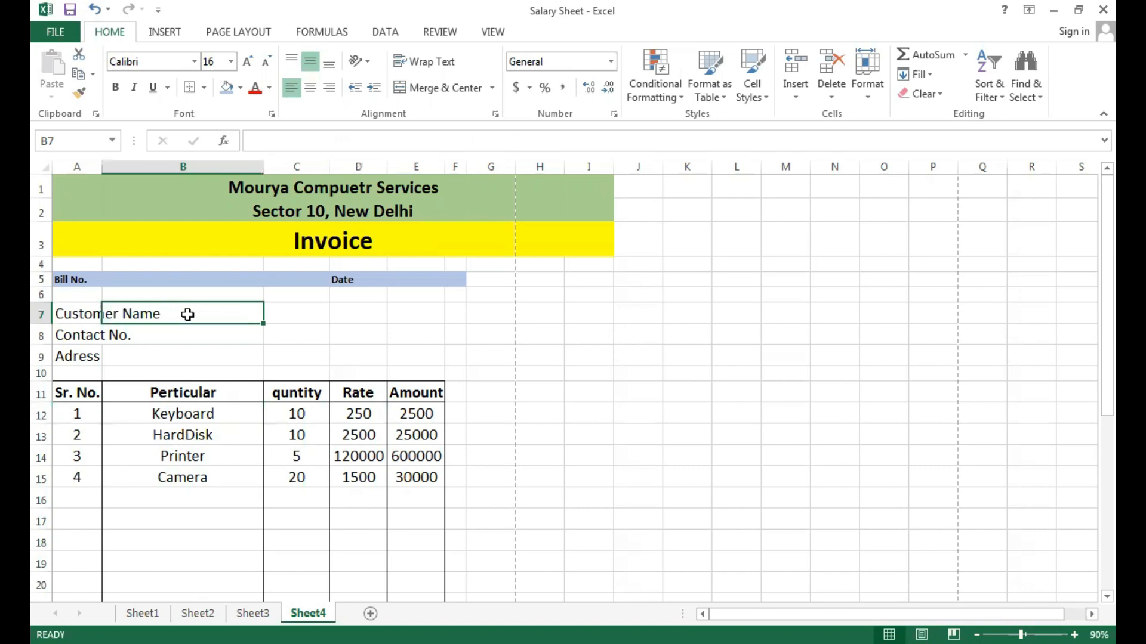
Enter the invoice's bill number in B5, beside the Bill No. label.
left_click(152, 282)
type("EL2080")
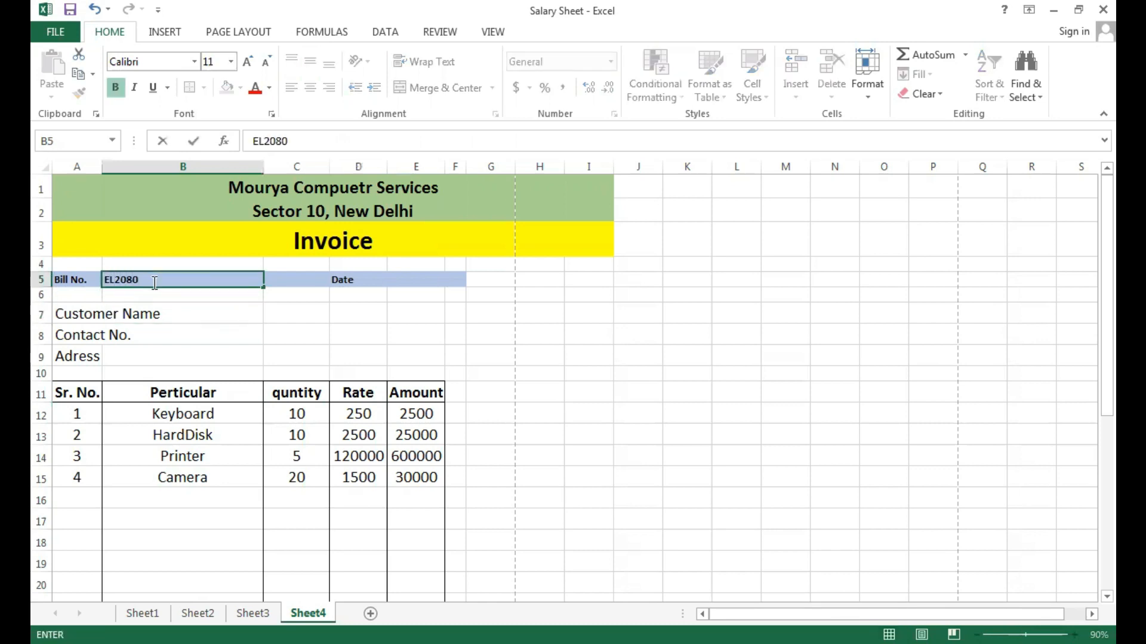
Complete the Date label in D5 so it reads "Date : 10/10/2022".
left_click(376, 284)
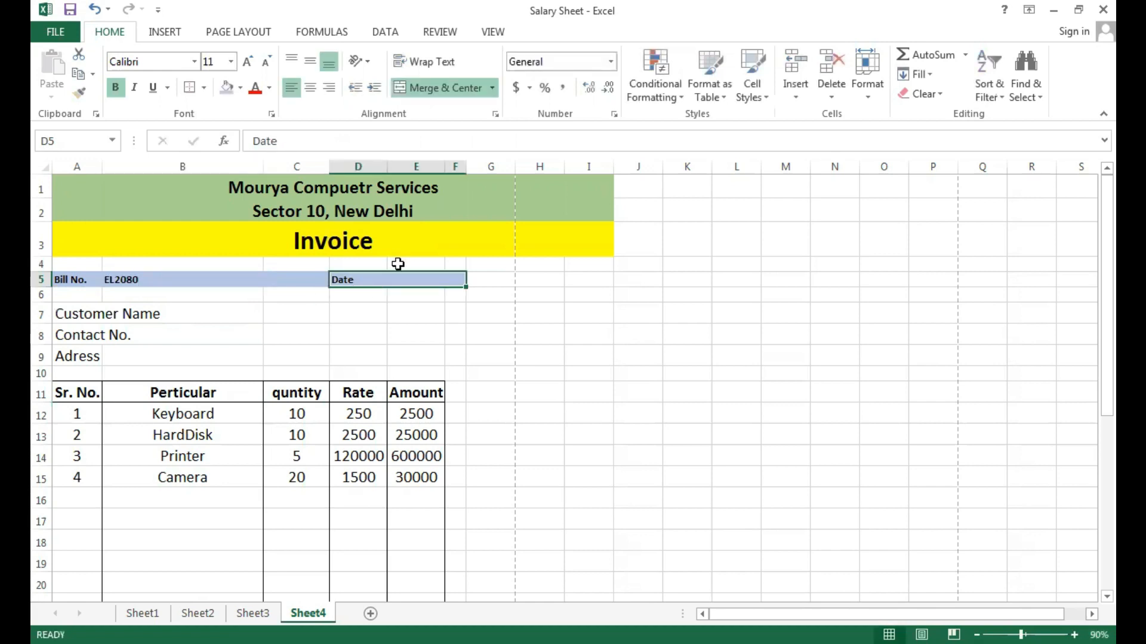
double_click(383, 280)
type(": ")
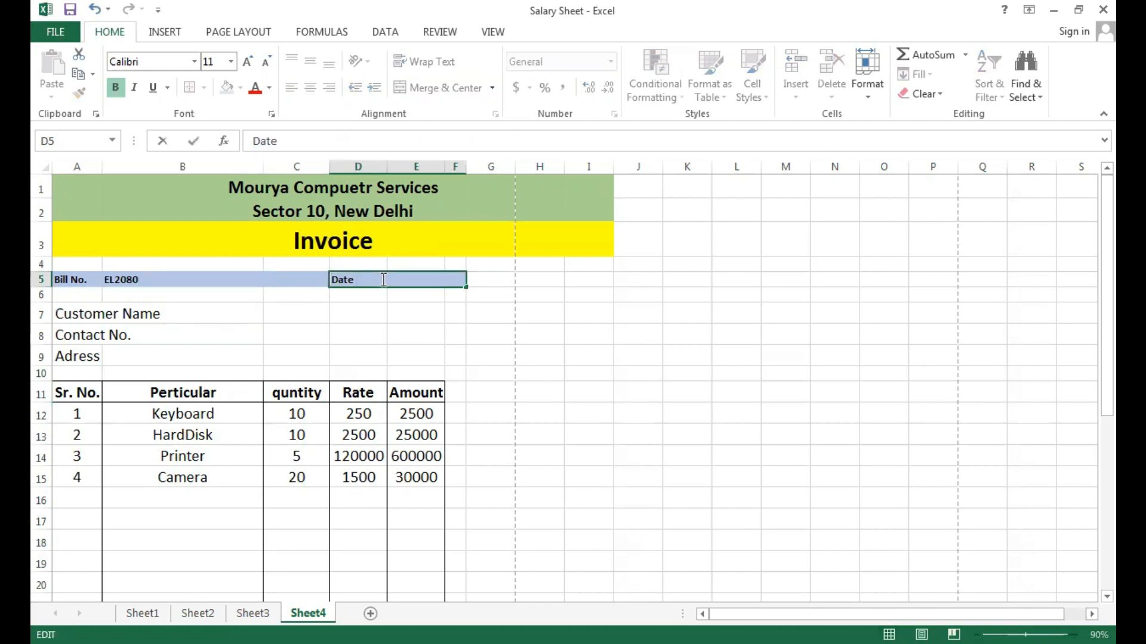
type("10/1-")
key("BackSpace")
type("0/2022")
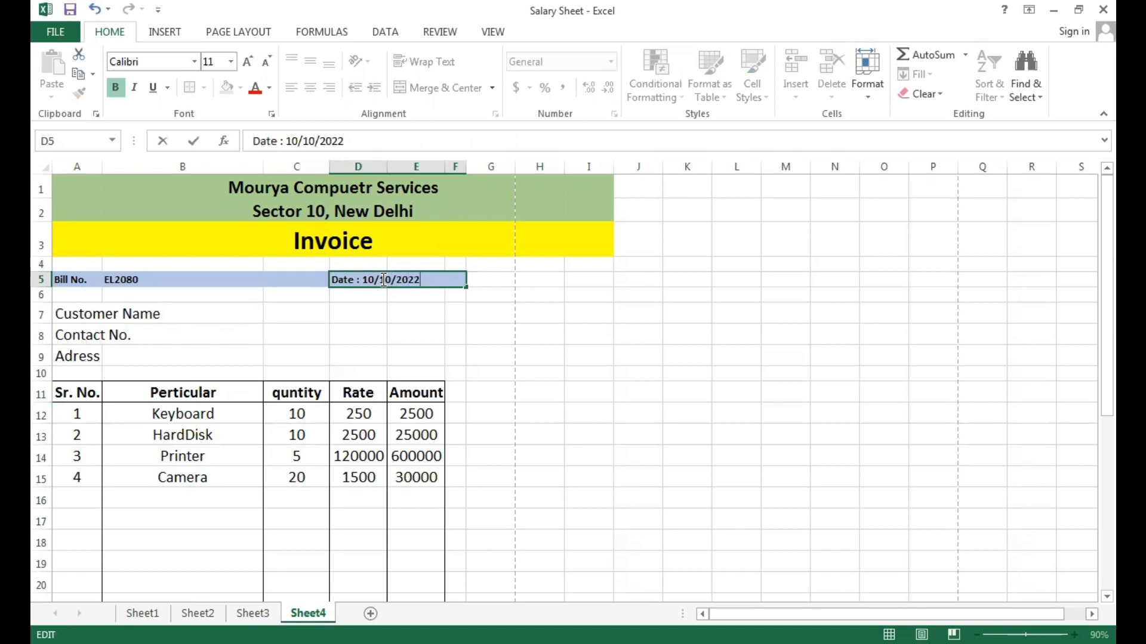
left_click(348, 316)
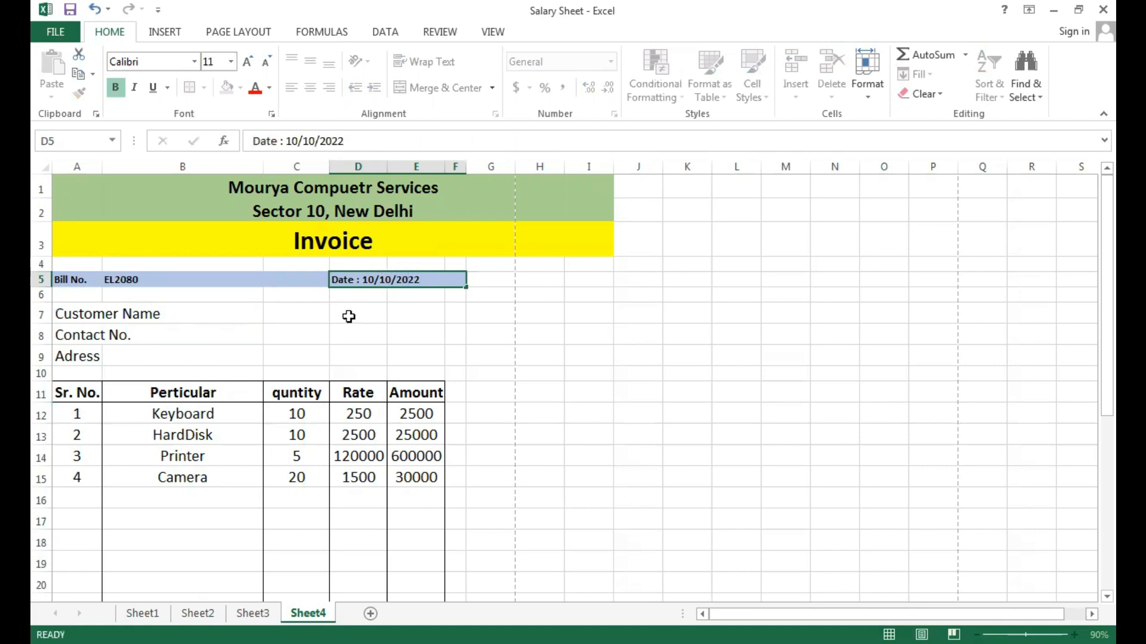
Enter the customer's full name in B7 and the customer's phone number in B8.
left_click(179, 315)
type("Sumit")
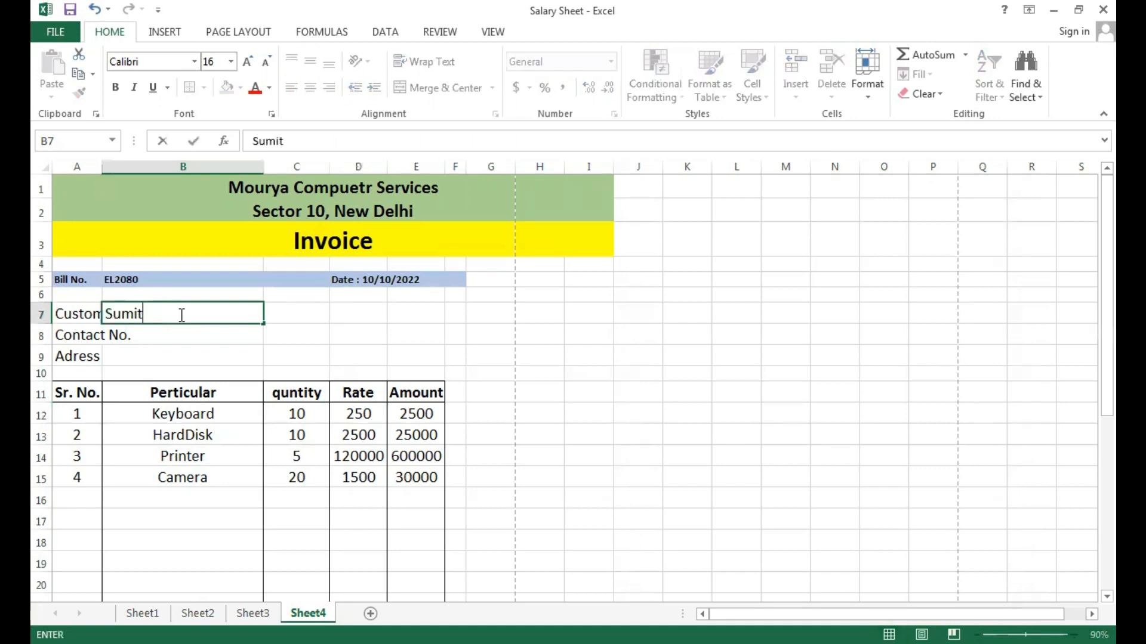
type(" lalwani")
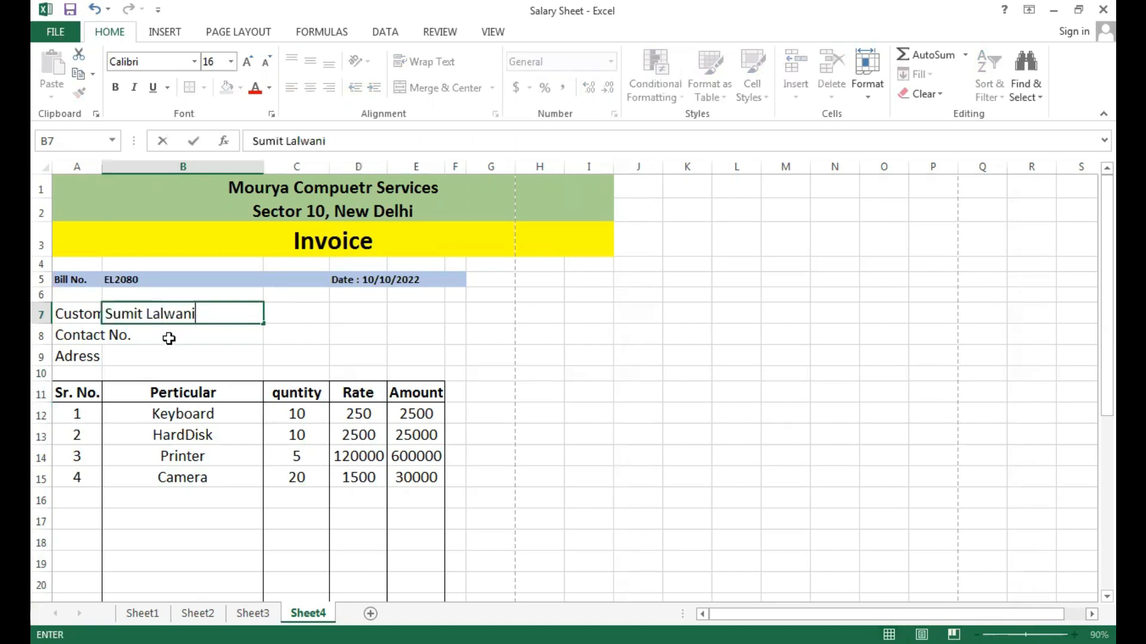
double_click(169, 338)
type("98765")
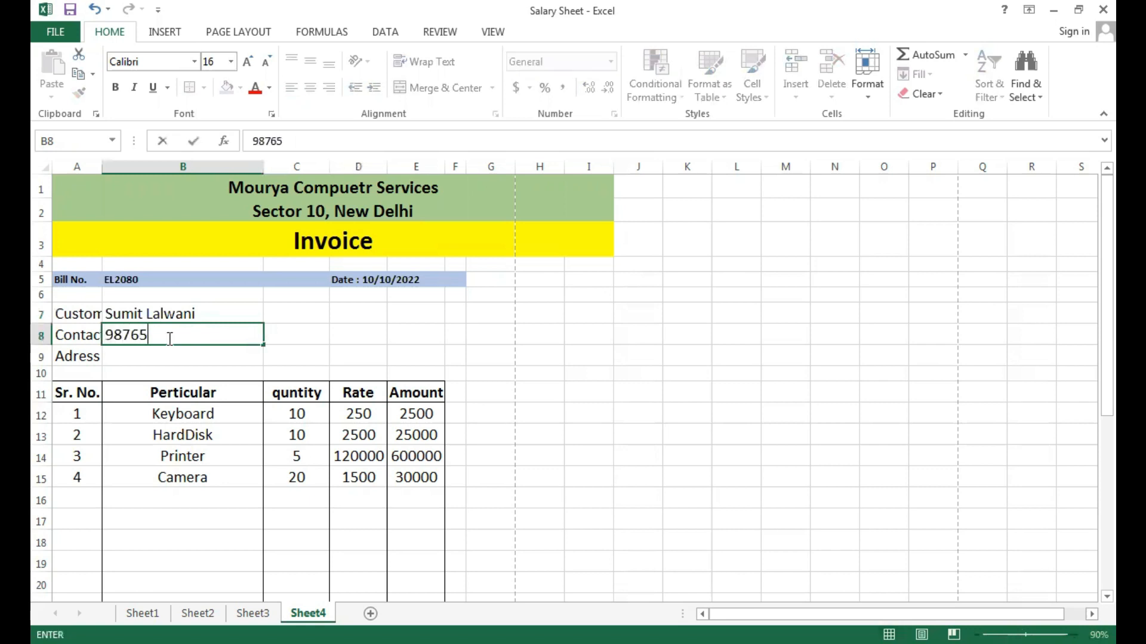
type("43210")
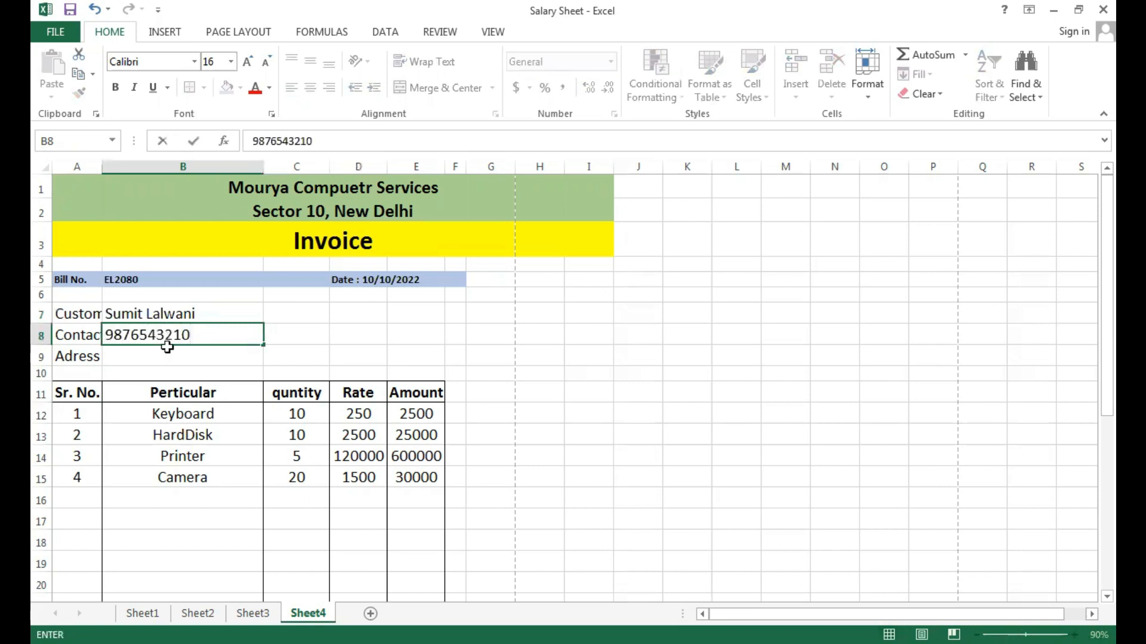
Enter the customer's address in B9 and check the filled-in invoice in the print preview.
left_click(167, 354)
type("Ne")
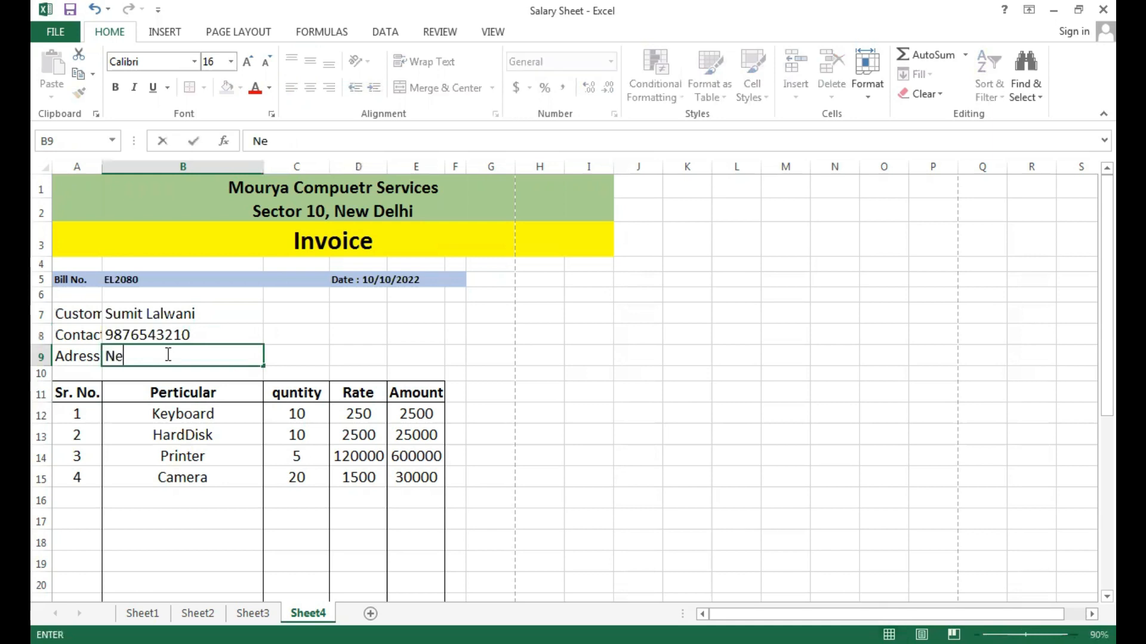
type("w Delhi")
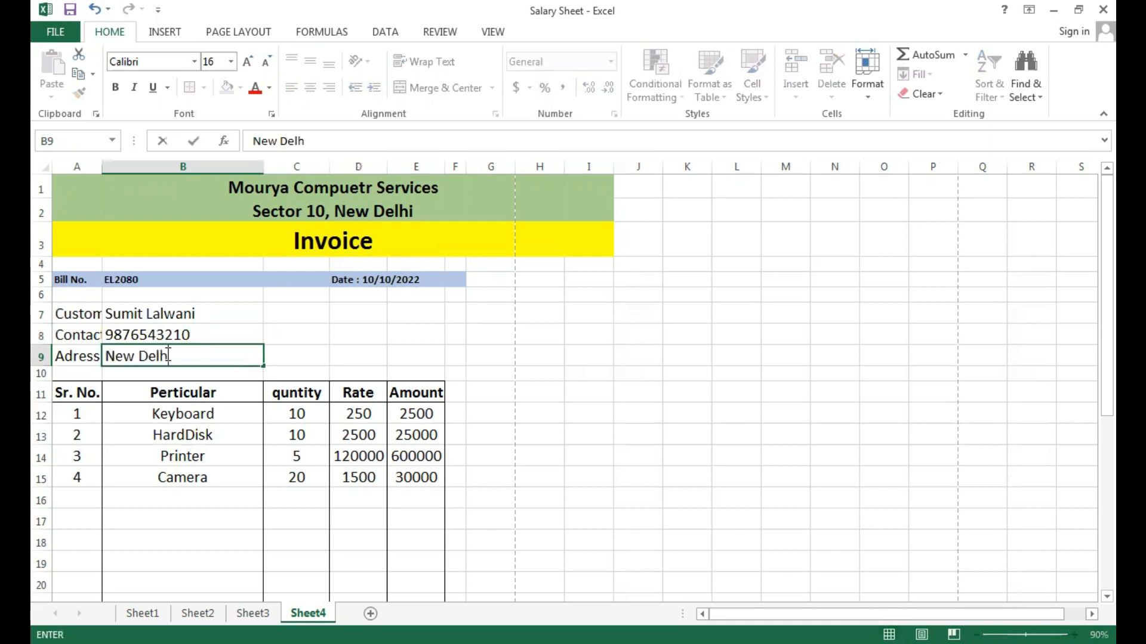
left_click(399, 342)
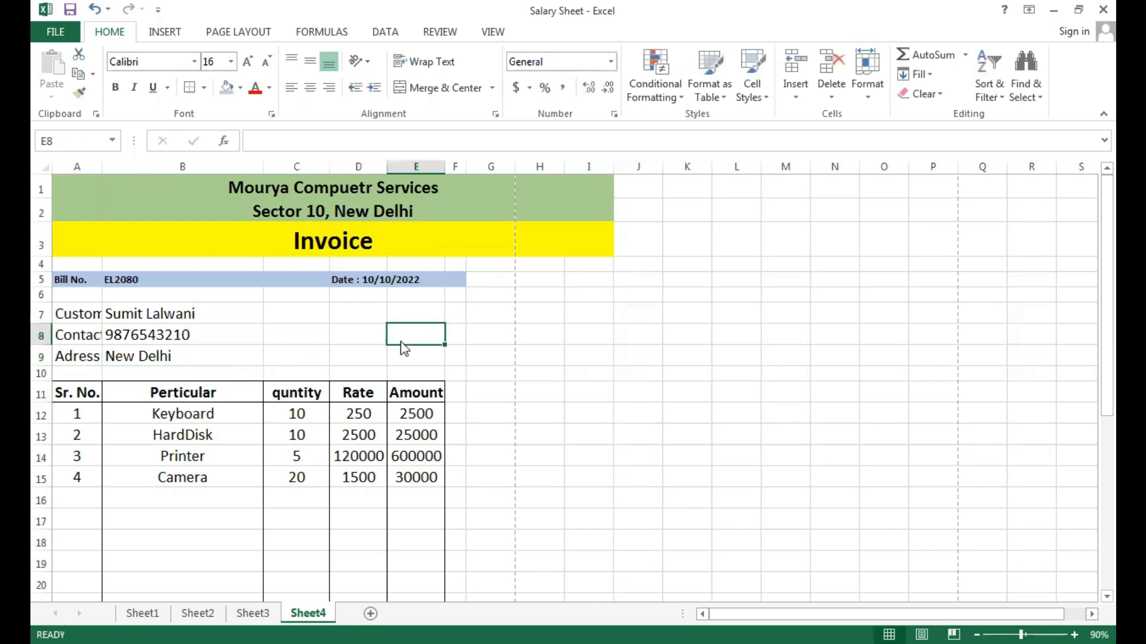
key("ctrl+p")
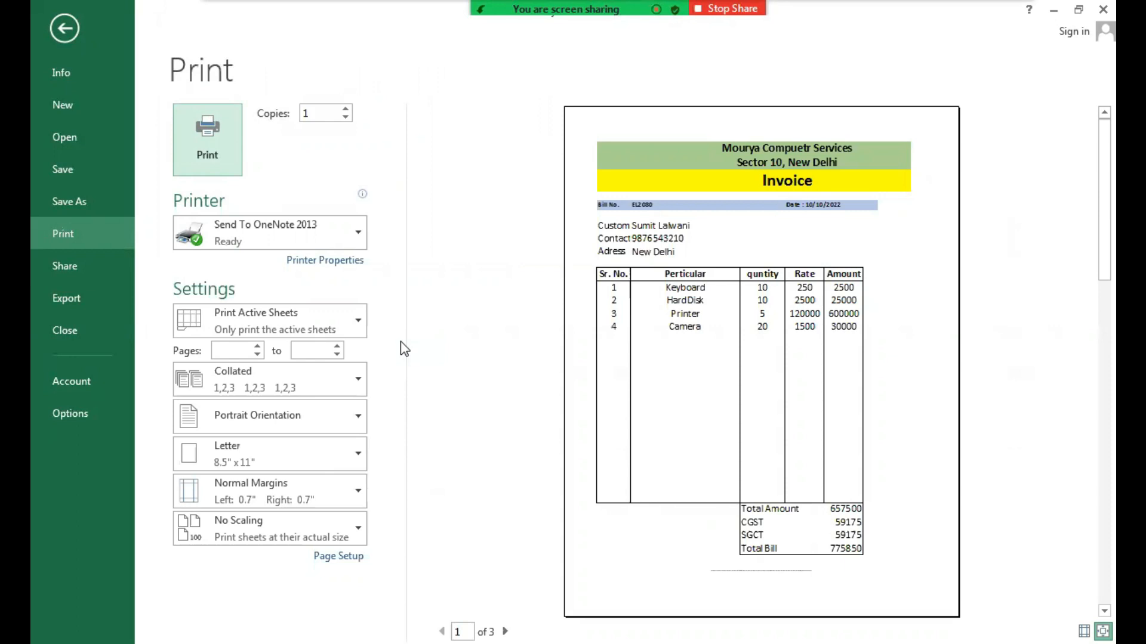
key("Escape")
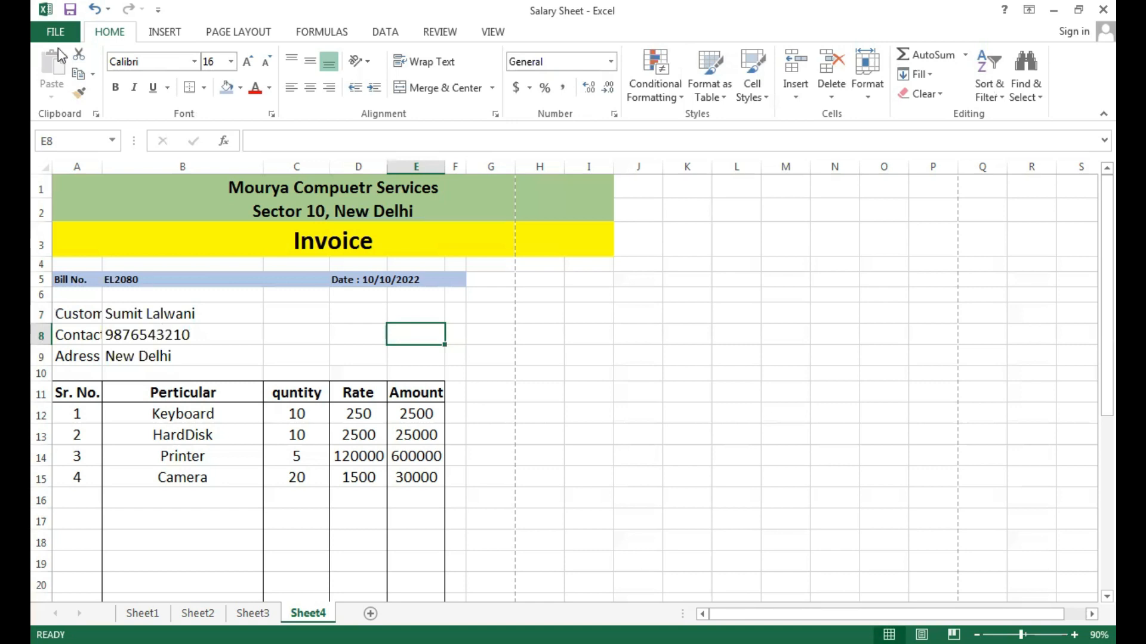
Examine the file types offered for saving a copy of the workbook to My Documents, and leave without saving.
left_click(56, 32)
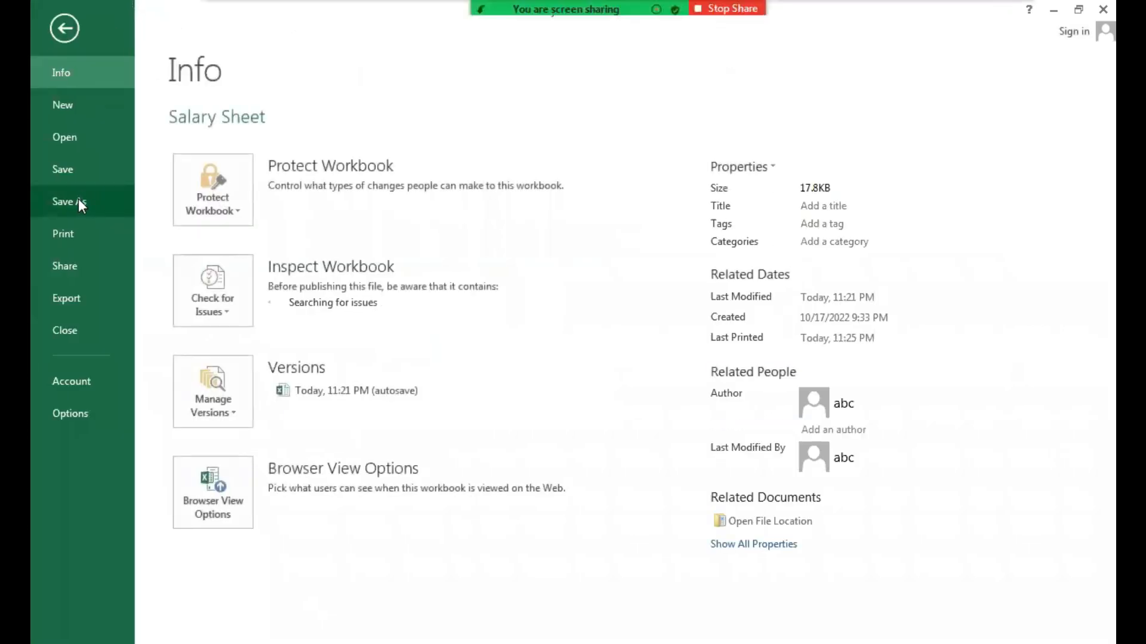
left_click(79, 201)
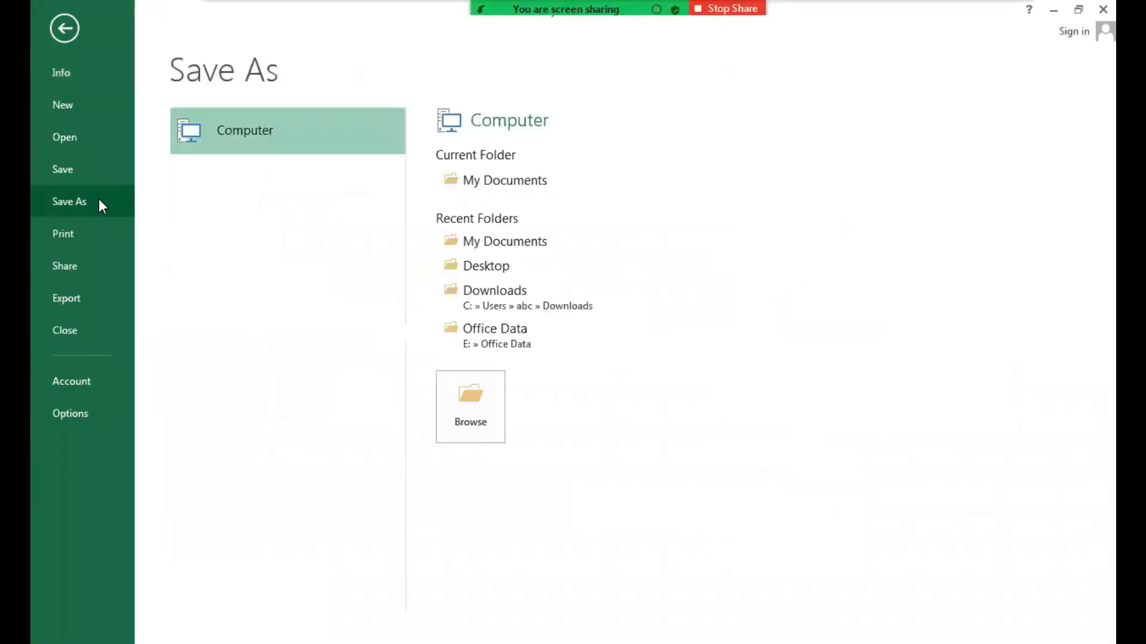
left_click(497, 242)
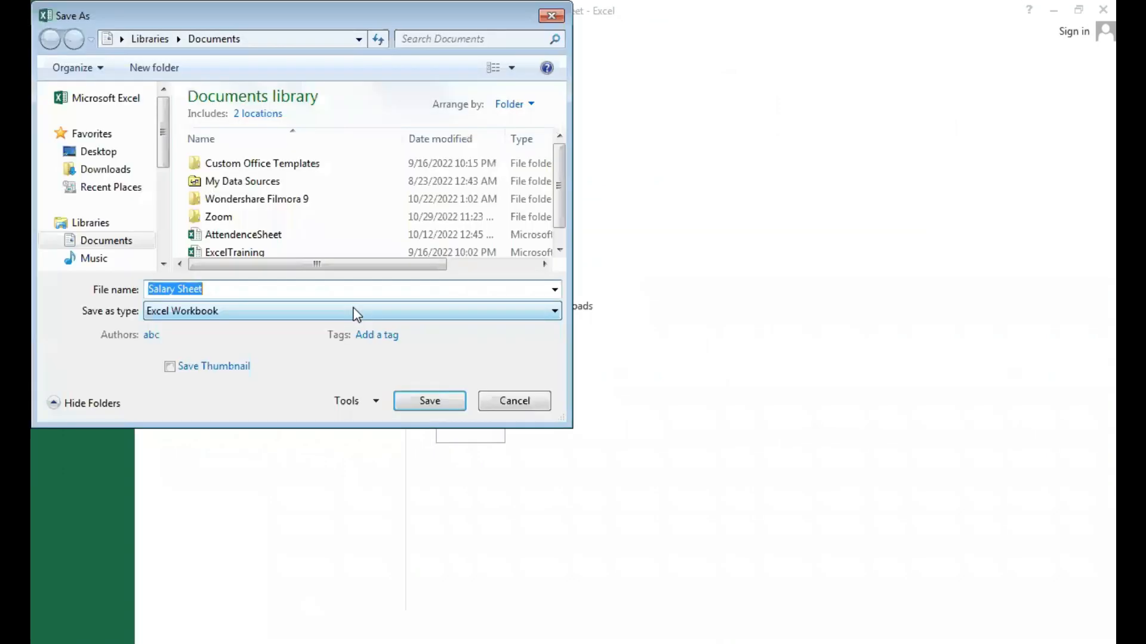
left_click(225, 311)
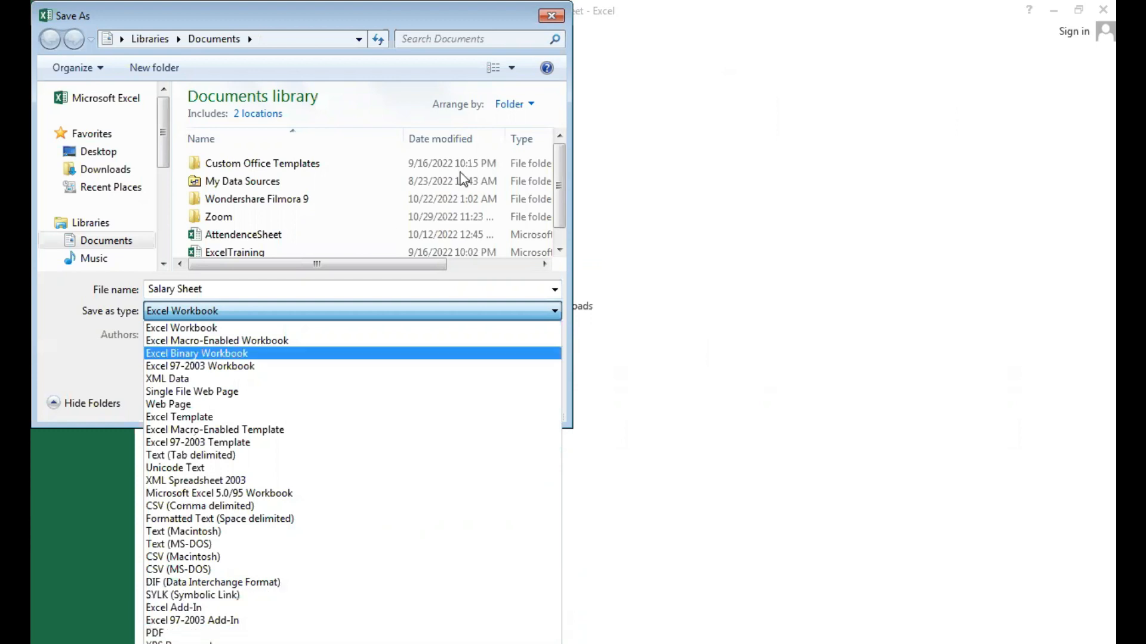
left_click(481, 58)
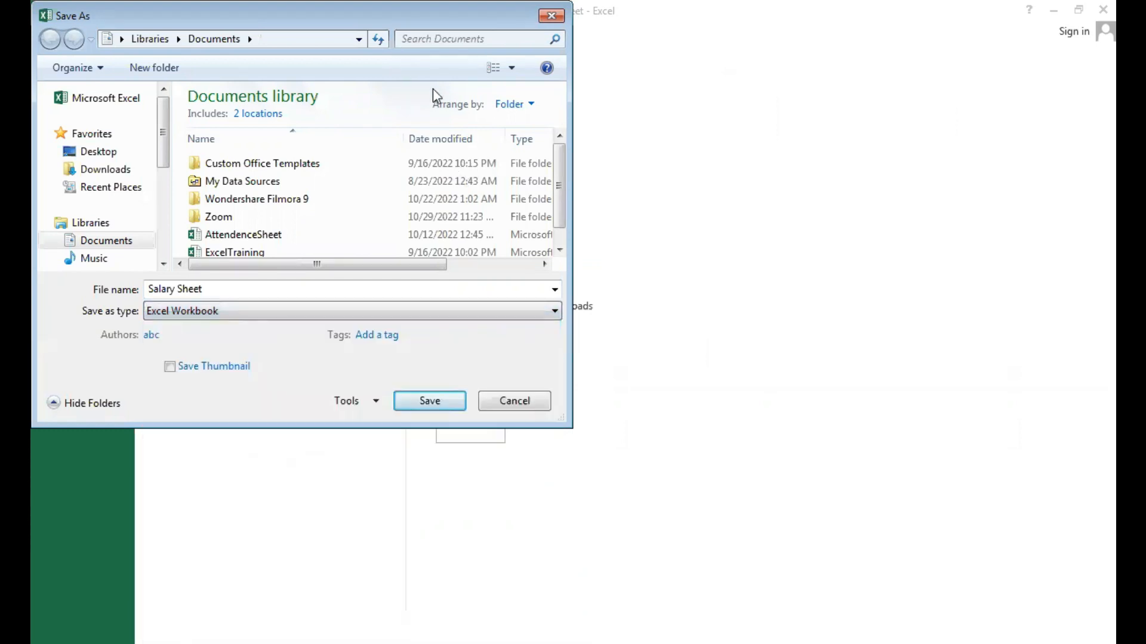
left_click(519, 400)
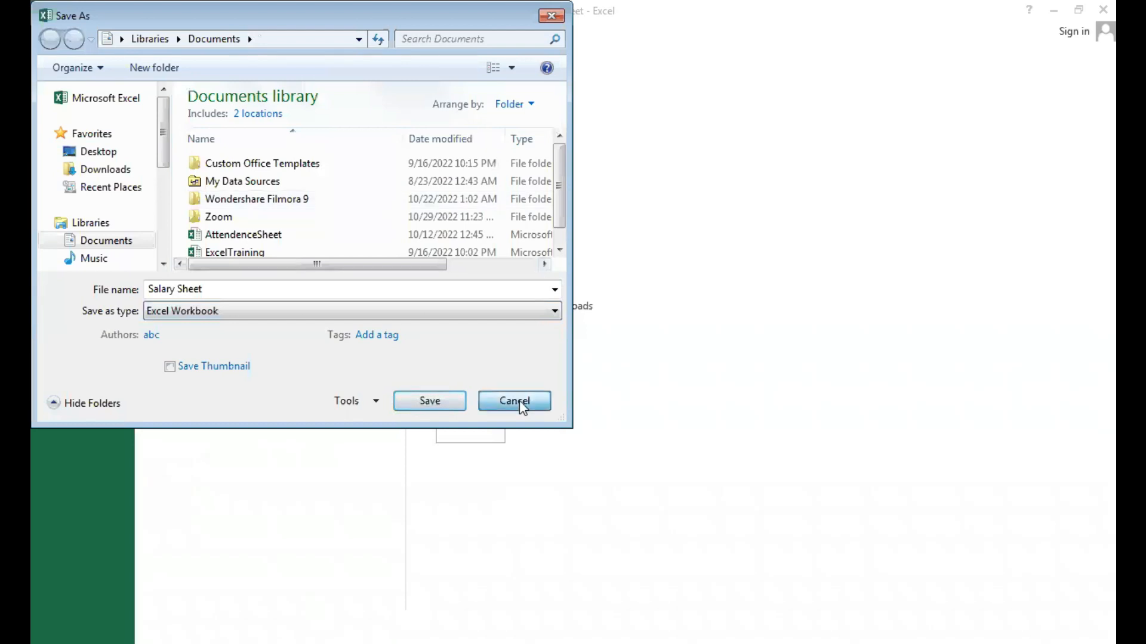
key("Escape")
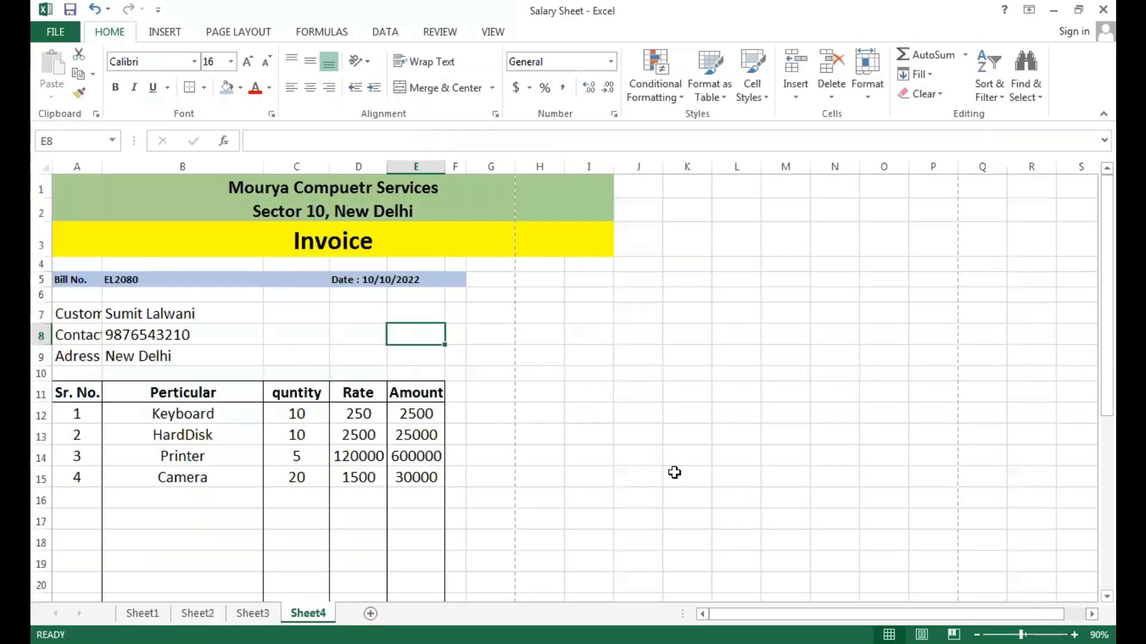
left_click(767, 422)
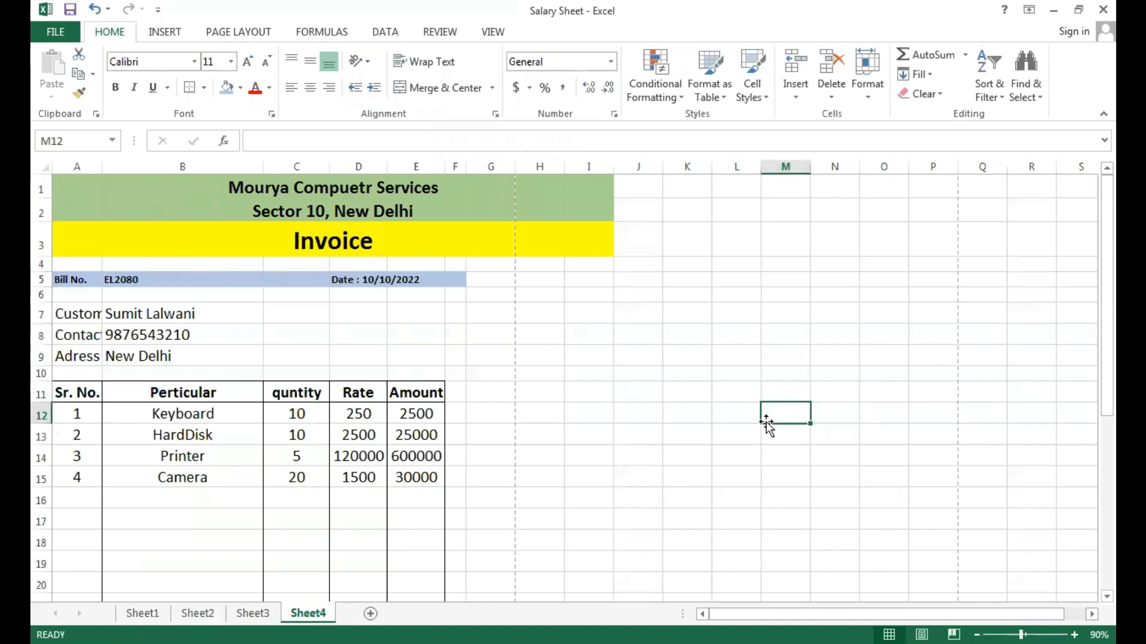
left_click(303, 249)
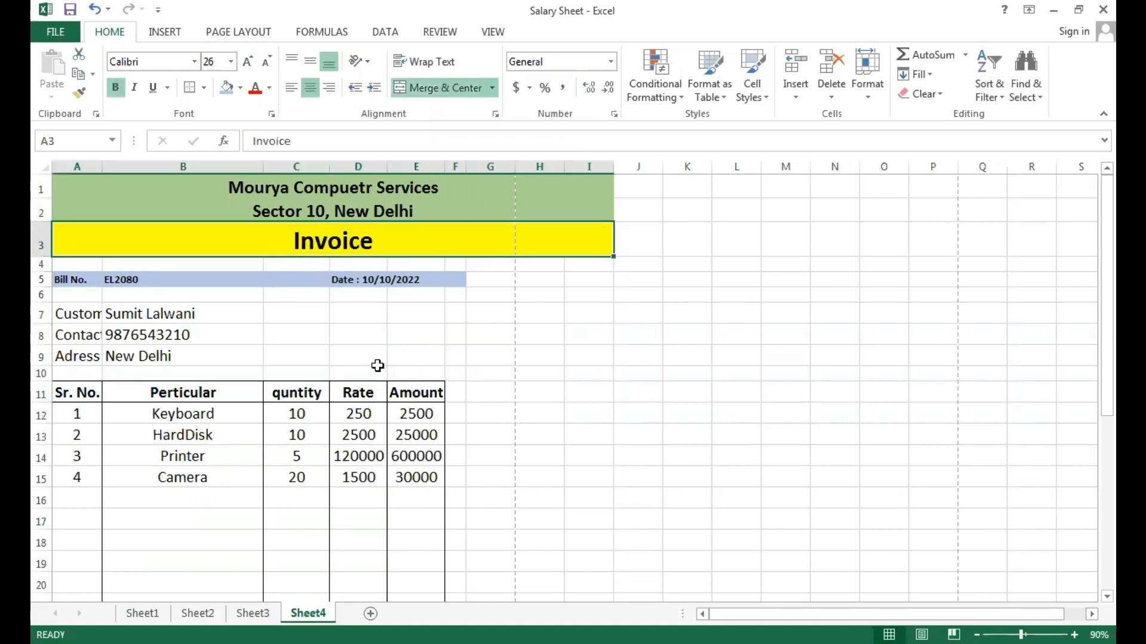